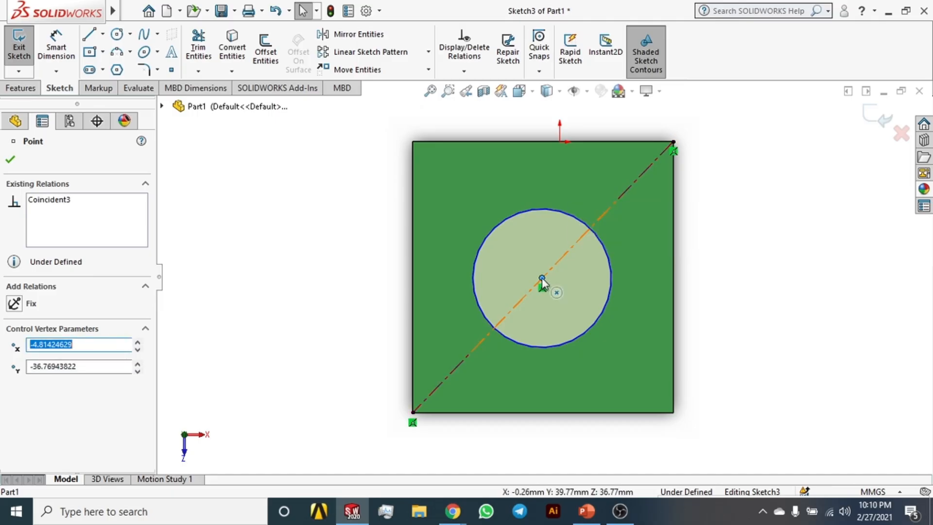
Remove the Coincident relation from the circle's centre point and attach the centre to the midpoint of the diagonal construction line
{"action": "key", "text": "Escape"}
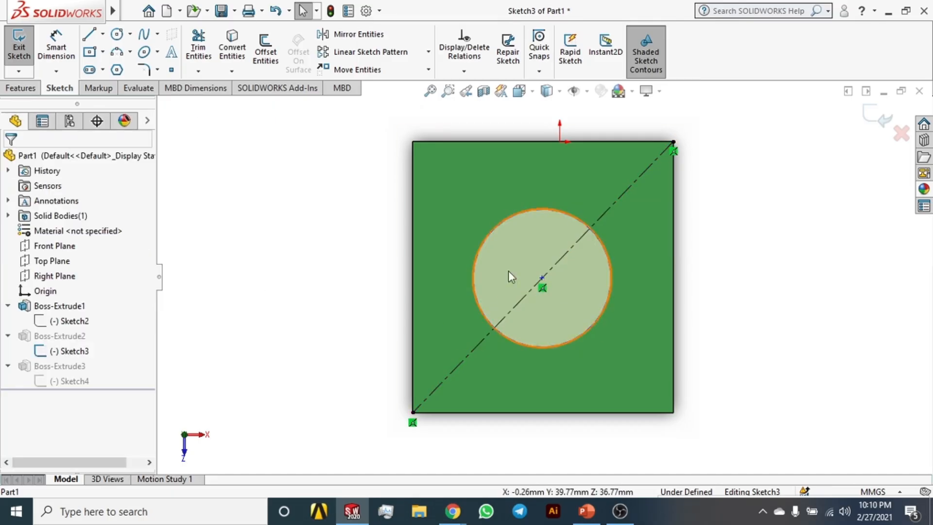
{"action": "left_click", "coordinate": [542, 278]}
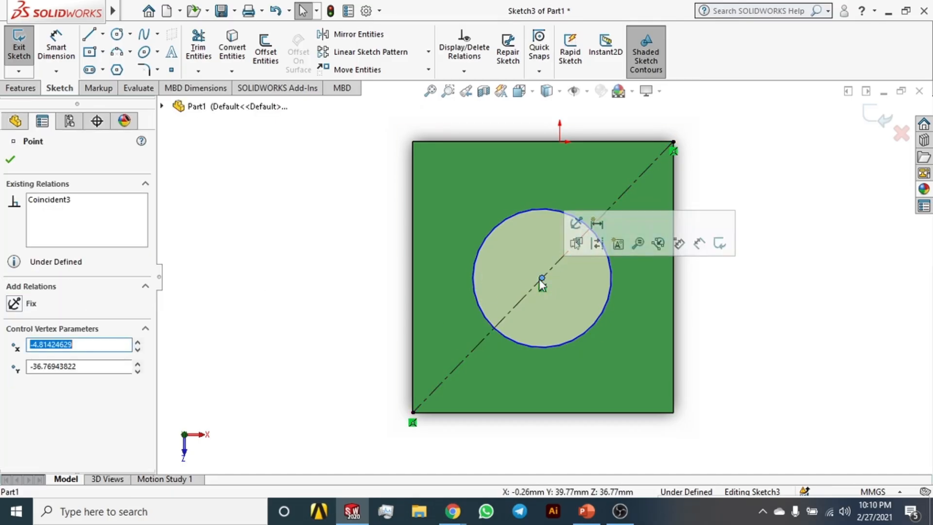
{"action": "left_click", "coordinate": [64, 201]}
{"action": "key", "text": "Delete"}
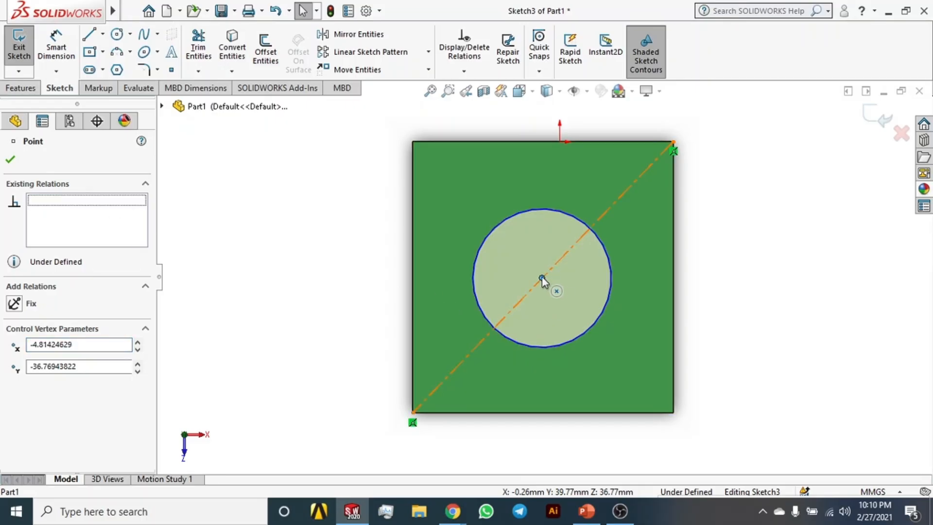
{"action": "mouse_move", "coordinate": [541, 277]}
{"action": "left_mouse_down"}
{"action": "mouse_move", "coordinate": [492, 219]}
{"action": "mouse_move", "coordinate": [526, 261]}
{"action": "mouse_move", "coordinate": [552, 262]}
{"action": "mouse_move", "coordinate": [543, 277]}
{"action": "left_mouse_up"}
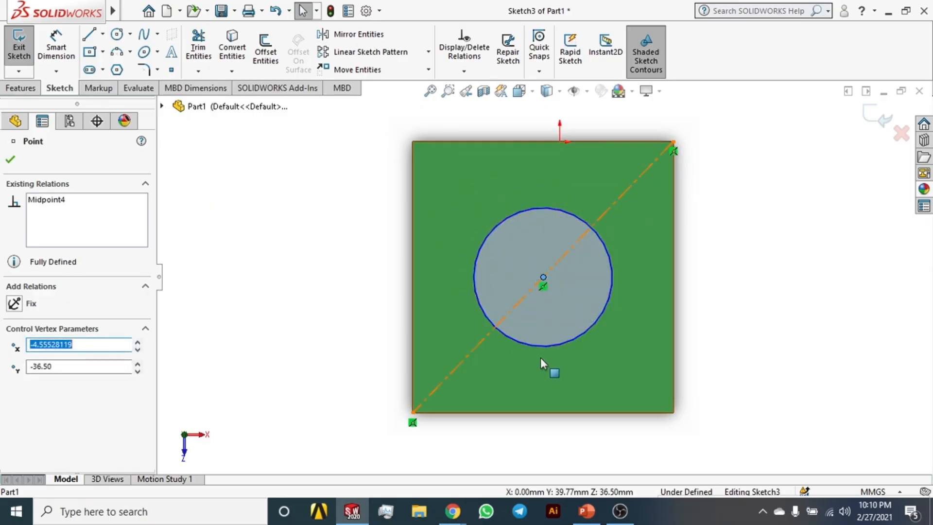
{"action": "key", "text": "Escape"}
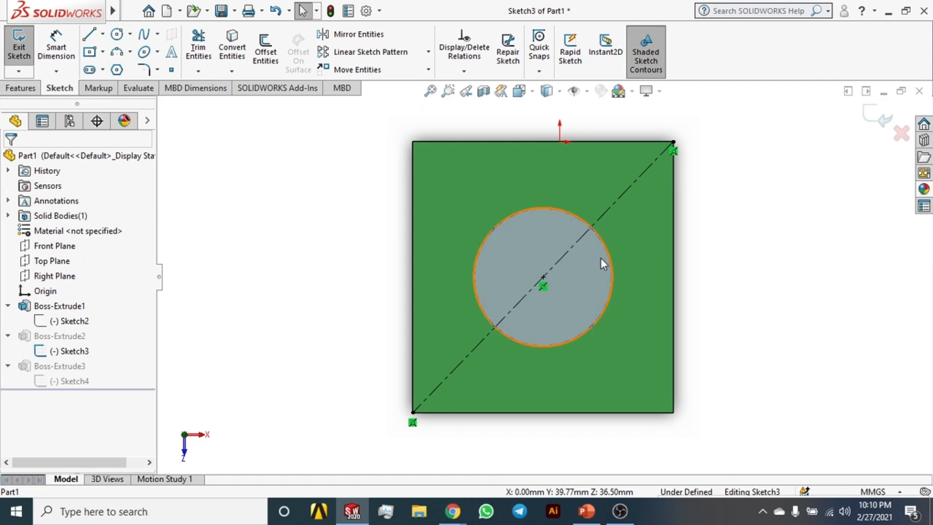
Try to move the circle's centre off the diagonal's midpoint, and exit the sketch
{"action": "left_click", "coordinate": [544, 276]}
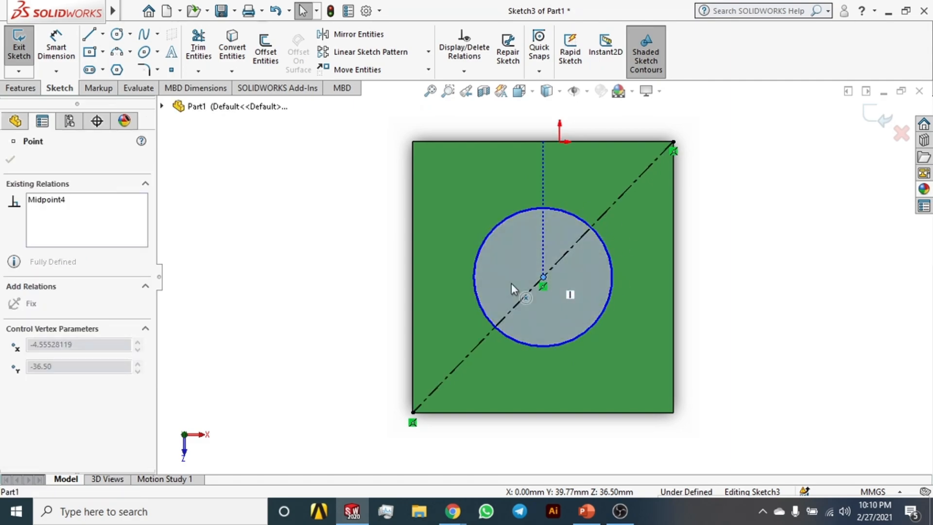
{"action": "left_click_drag", "start_coordinate": [618, 249], "coordinate": [607, 262]}
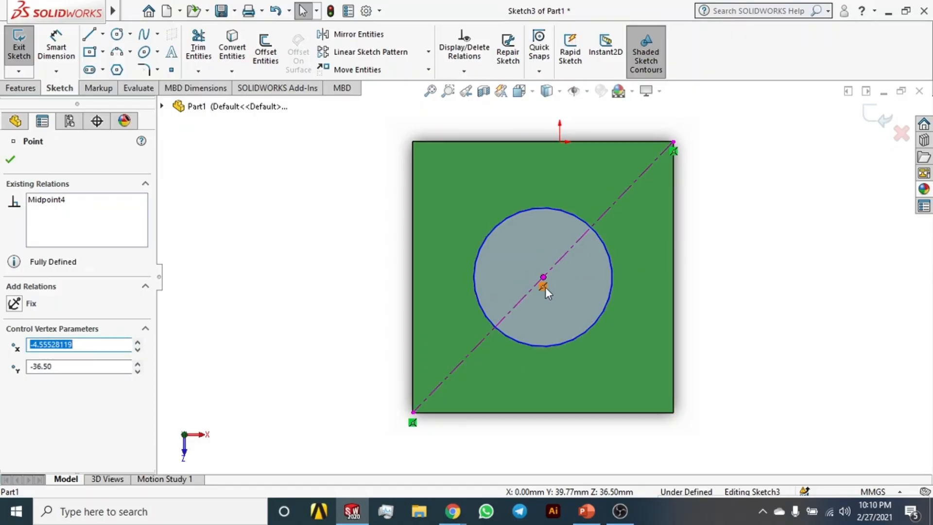
{"action": "key", "text": "Escape"}
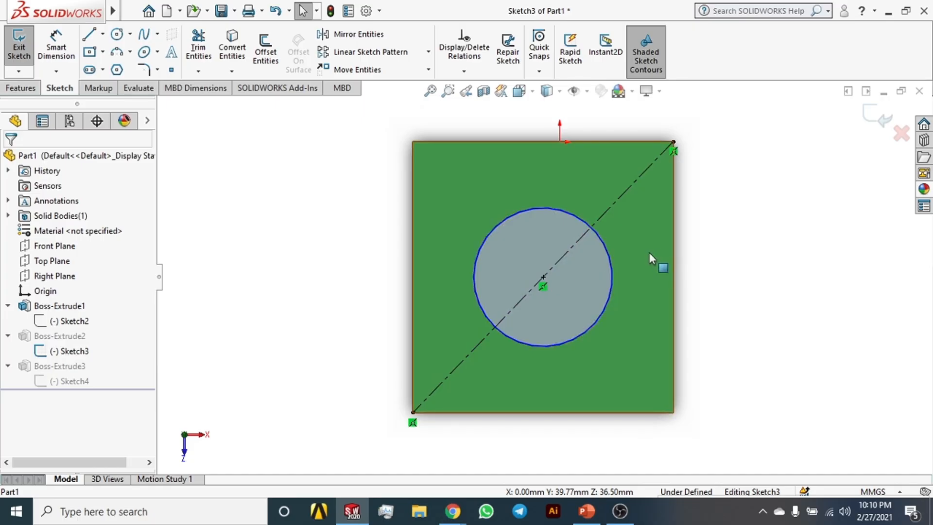
{"action": "left_click", "coordinate": [877, 117]}
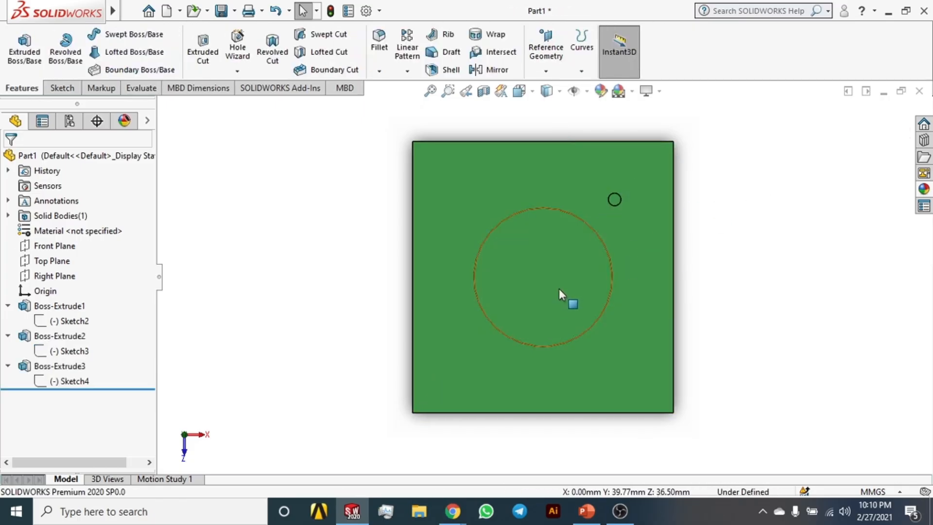
Try to move the large cylinder across the block's top face
{"action": "left_click", "coordinate": [558, 266]}
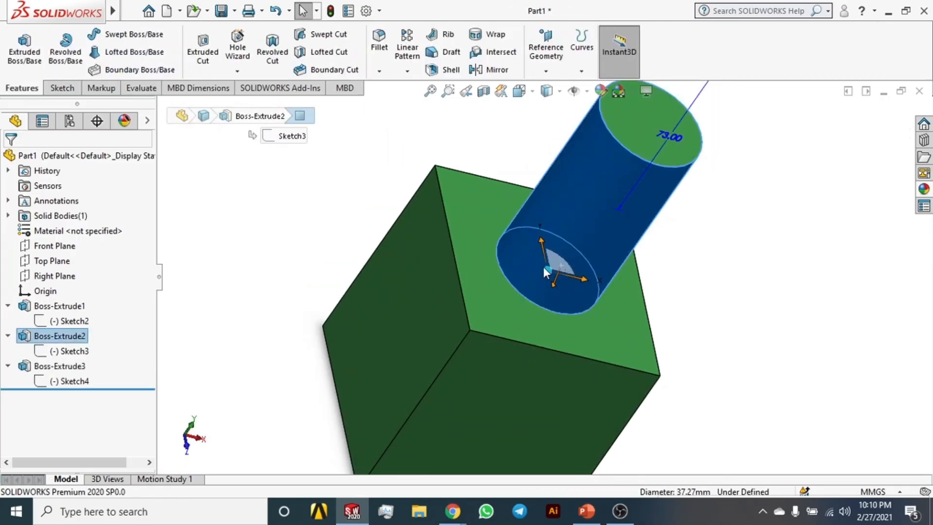
{"action": "left_click_drag", "start_coordinate": [542, 275], "coordinate": [547, 275]}
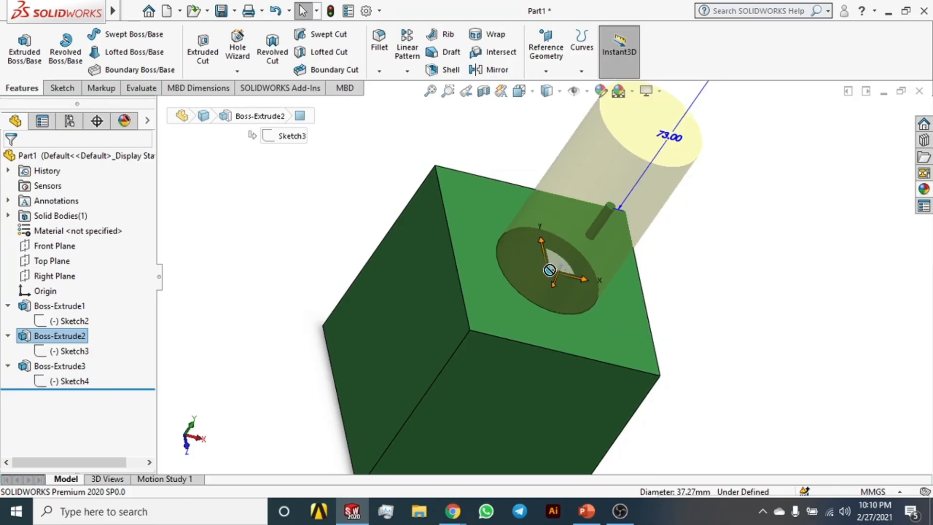
{"action": "left_click_drag", "start_coordinate": [550, 268], "coordinate": [553, 271]}
{"action": "key", "text": "Escape"}
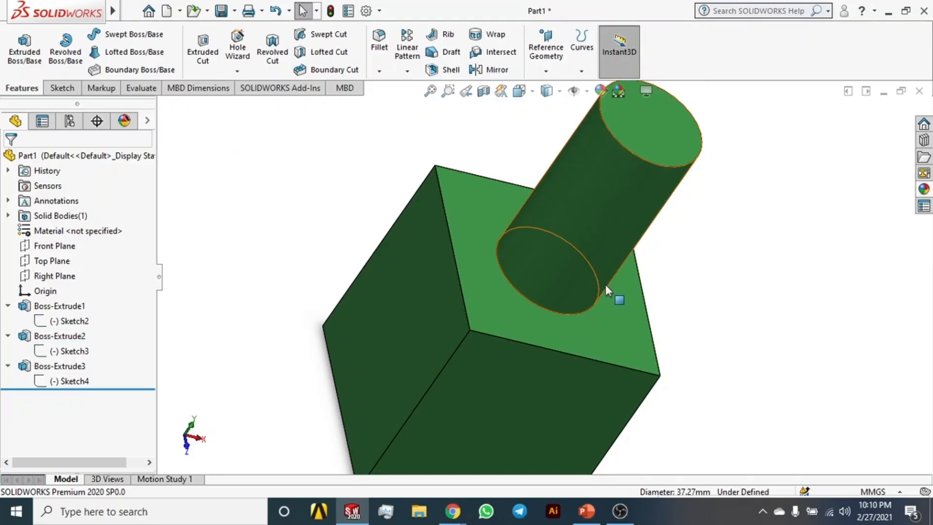
Move the small pin toward the large cylinder on the block's top face
{"action": "scroll", "coordinate": [606, 287], "scroll_direction": "down", "scroll_amount": 2}
{"action": "middle_click_drag", "start_coordinate": [606, 287], "coordinate": [539, 221]}
{"action": "scroll", "coordinate": [699, 263], "scroll_direction": "up", "scroll_amount": 2}
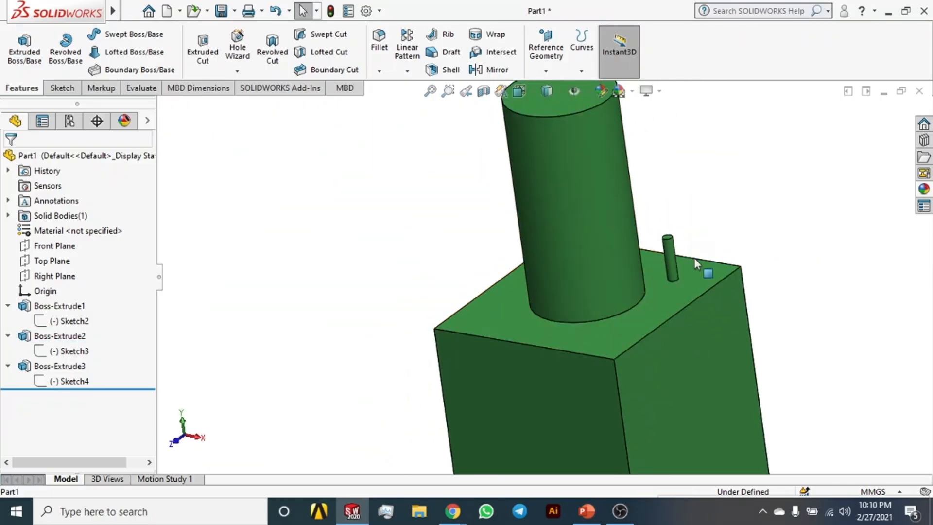
{"action": "scroll", "coordinate": [695, 259], "scroll_direction": "down", "scroll_amount": 4}
{"action": "left_click", "coordinate": [625, 281]}
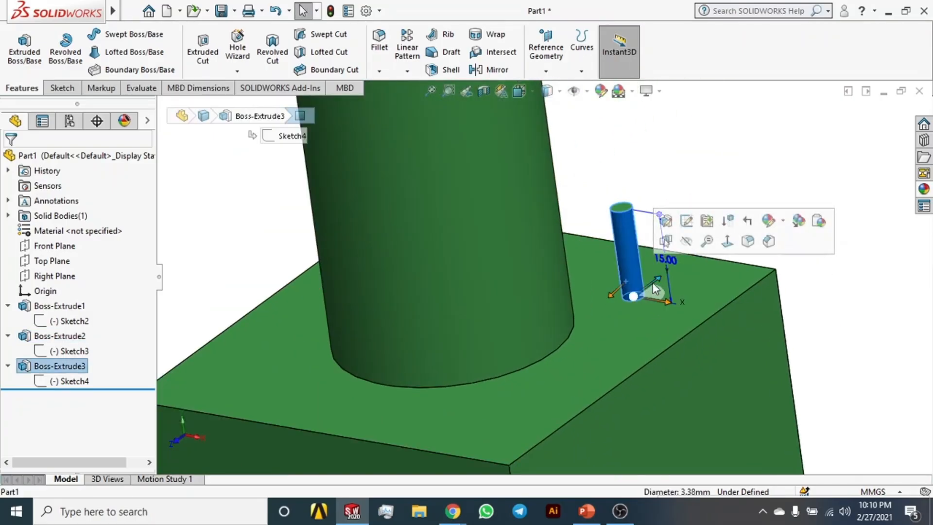
{"action": "mouse_move", "coordinate": [669, 302]}
{"action": "left_mouse_down"}
{"action": "mouse_move", "coordinate": [673, 319]}
{"action": "mouse_move", "coordinate": [655, 292]}
{"action": "left_mouse_up"}
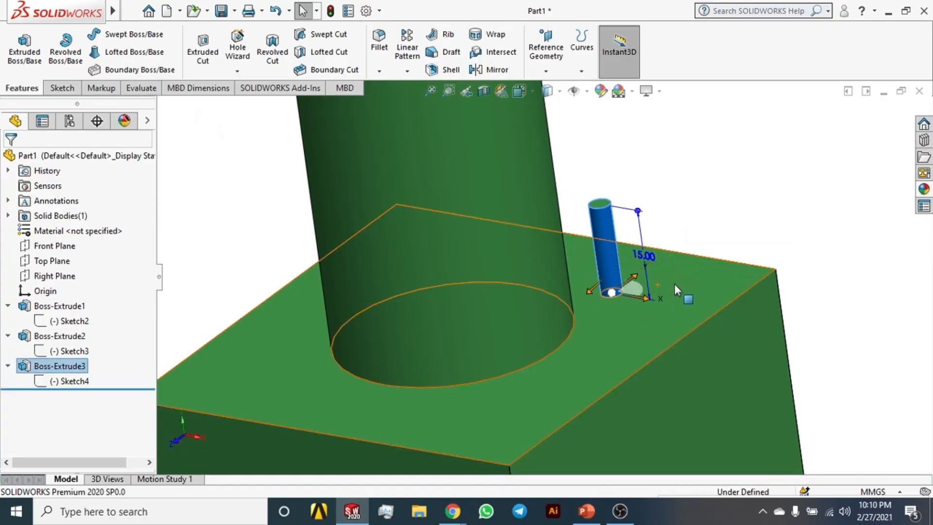
{"action": "key", "text": "Escape"}
Collapse Boss-Extrude1, Boss-Extrude2 and Boss-Extrude3 in the feature tree so their sketches are hidden
{"action": "scroll", "coordinate": [655, 284], "scroll_direction": "up", "scroll_amount": 6}
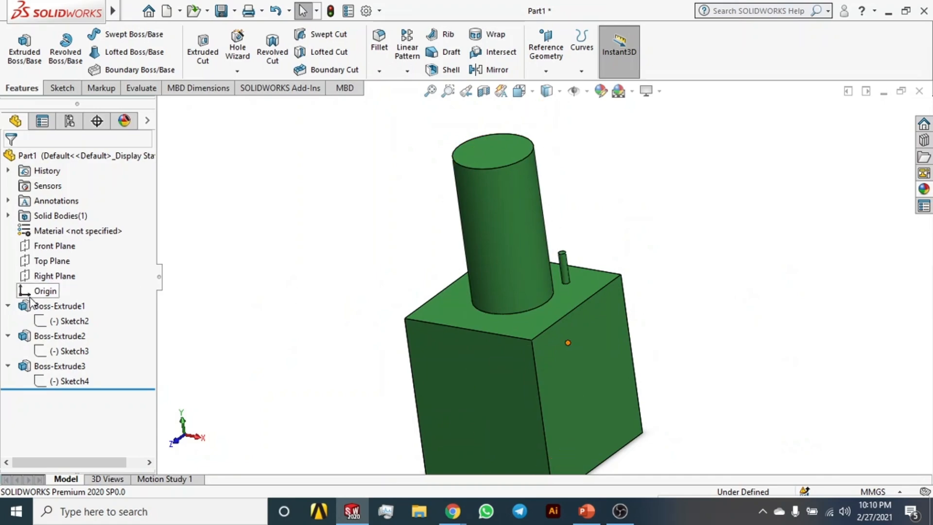
{"action": "left_click", "coordinate": [46, 306]}
{"action": "left_click", "coordinate": [58, 366], "text": "shift"}
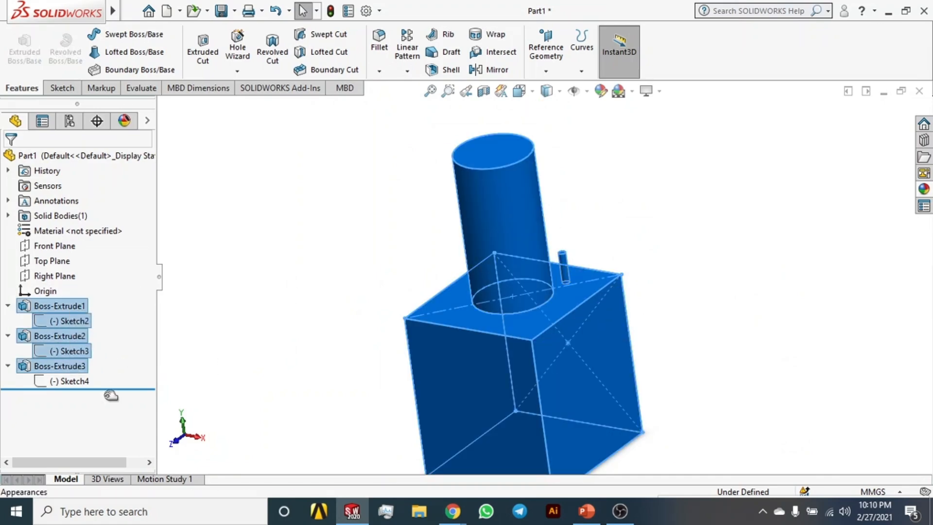
{"action": "left_click", "coordinate": [73, 382], "text": "shift"}
{"action": "left_click", "coordinate": [9, 365]}
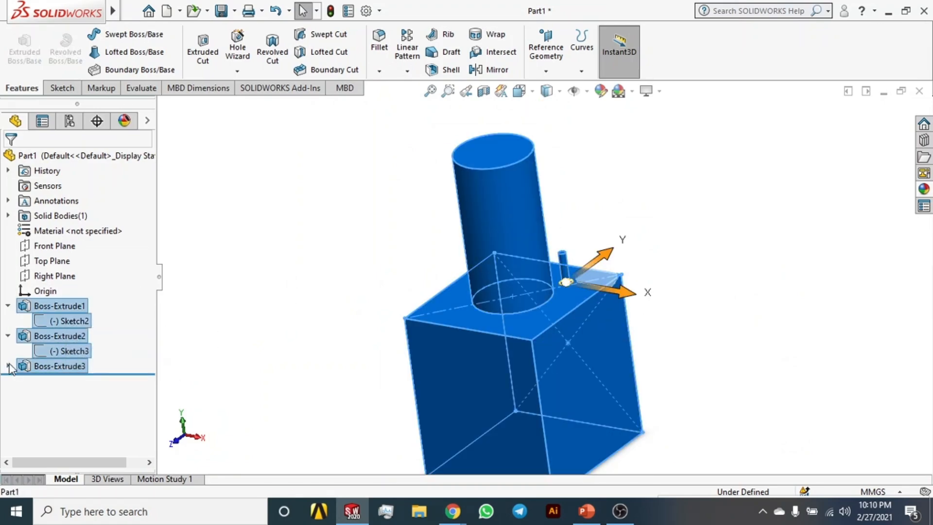
{"action": "left_click", "coordinate": [8, 336]}
{"action": "left_click", "coordinate": [7, 305]}
{"action": "left_click", "coordinate": [299, 215]}
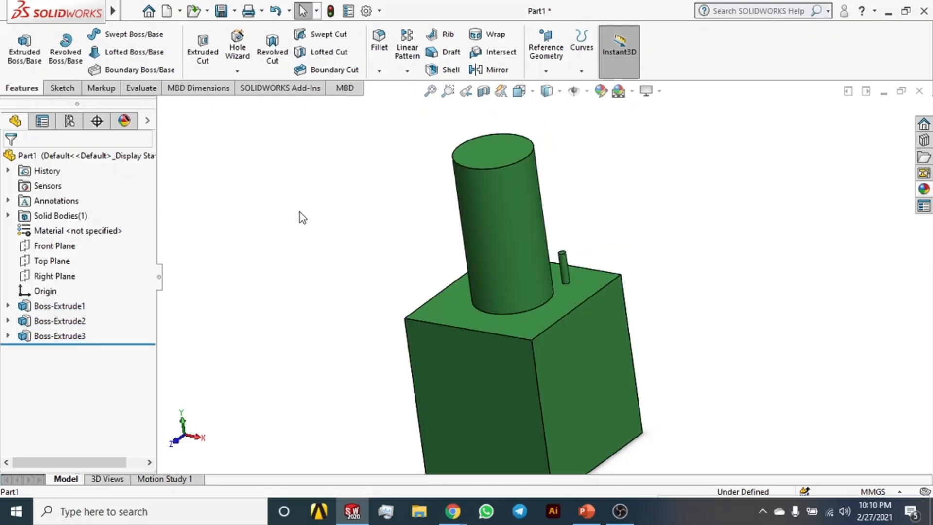
Delete Boss-Extrude1 with its dependent features, and delete the leftover Sketch2 to empty the part
{"action": "key", "text": "f"}
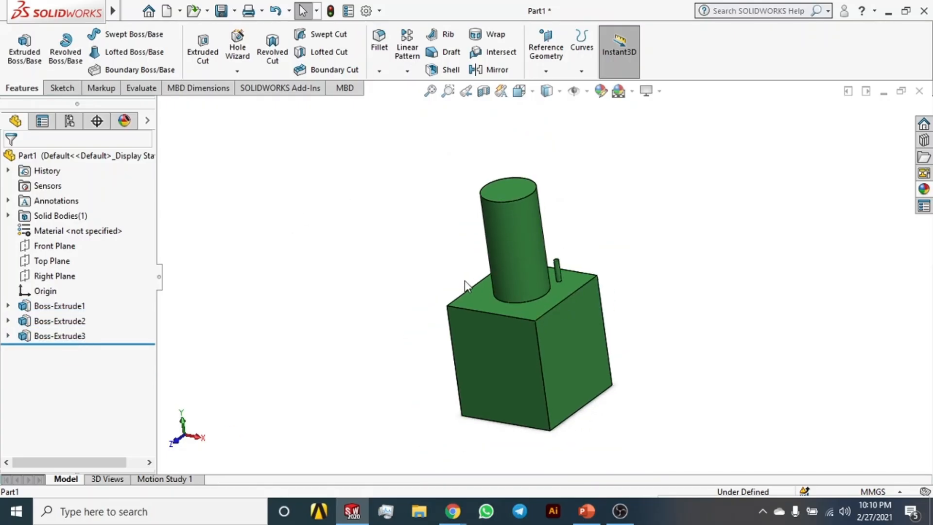
{"action": "left_click", "coordinate": [58, 305]}
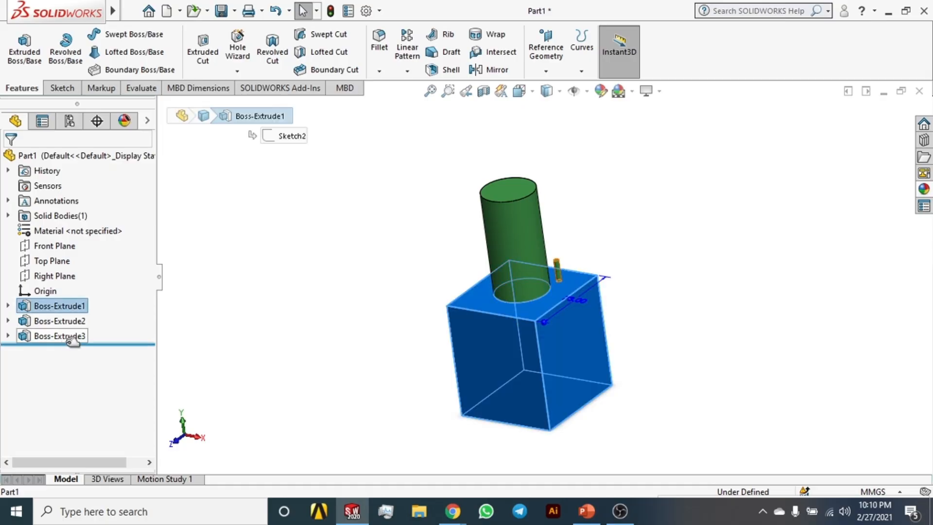
{"action": "left_click", "coordinate": [60, 336], "text": "shift"}
{"action": "left_click", "coordinate": [56, 305]}
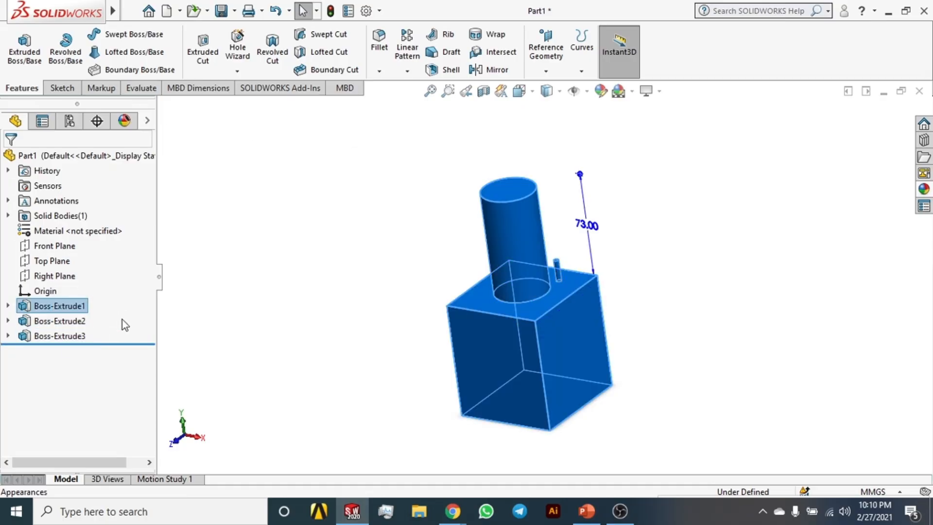
{"action": "key", "text": "Delete"}
{"action": "left_click", "coordinate": [543, 189]}
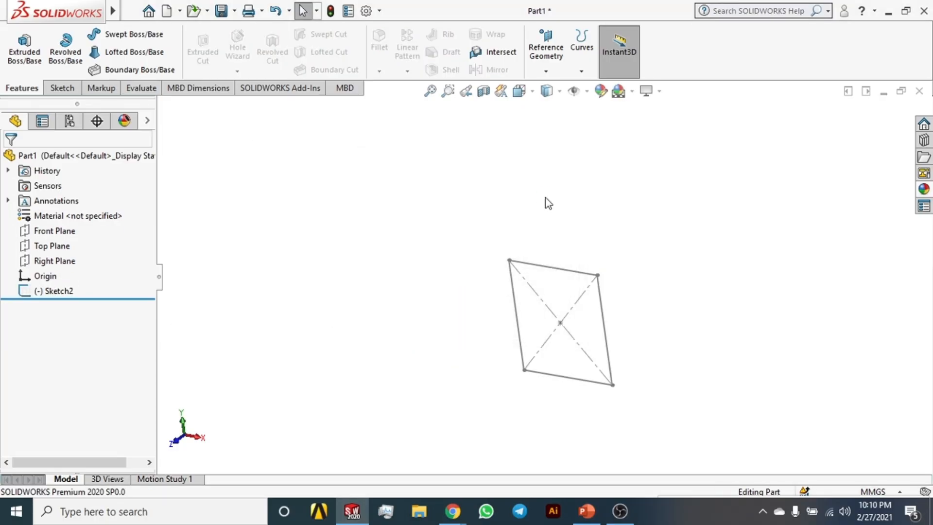
{"action": "left_click", "coordinate": [68, 291]}
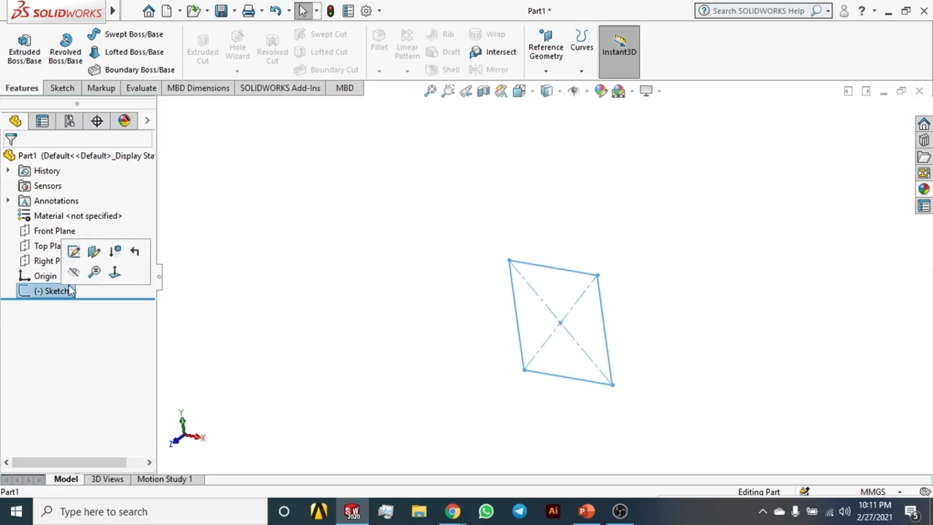
{"action": "key", "text": "Delete"}
{"action": "key", "text": "Return"}
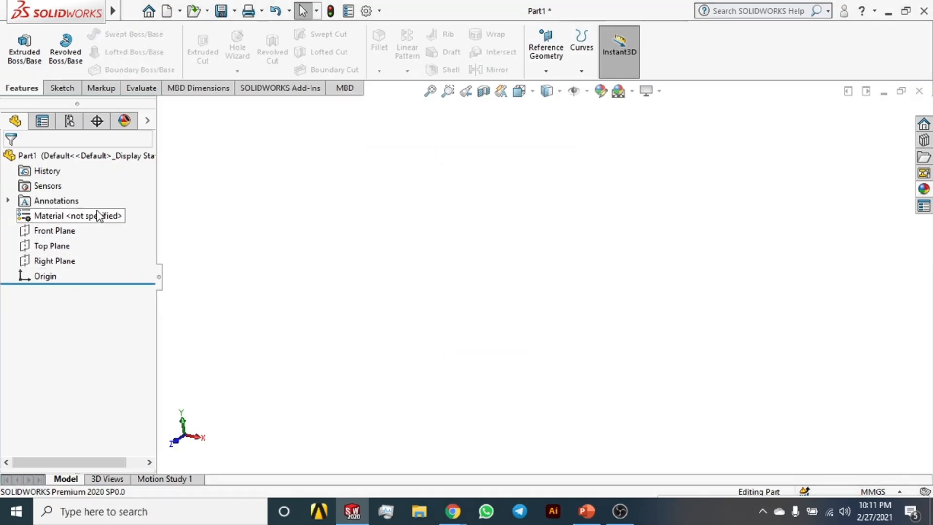
Open a new sketch on the Front Plane
{"action": "left_click", "coordinate": [54, 233]}
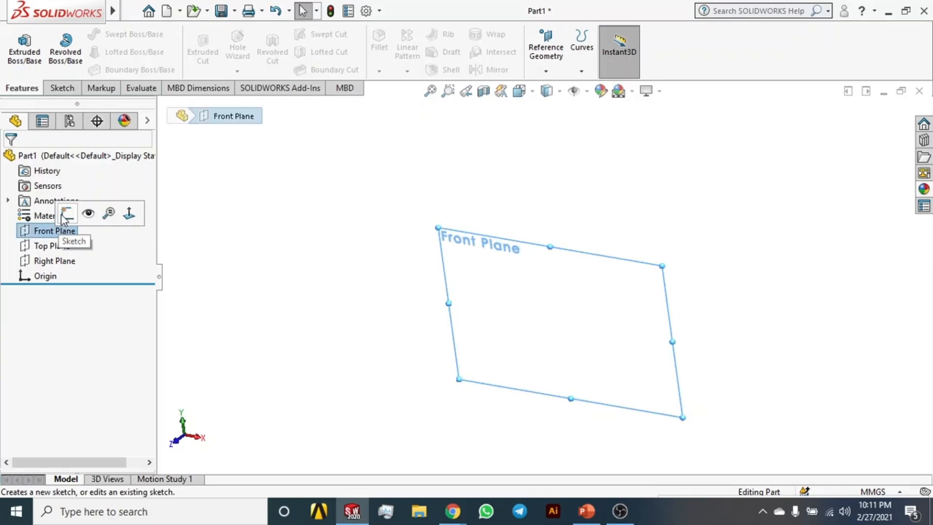
{"action": "left_click", "coordinate": [65, 215]}
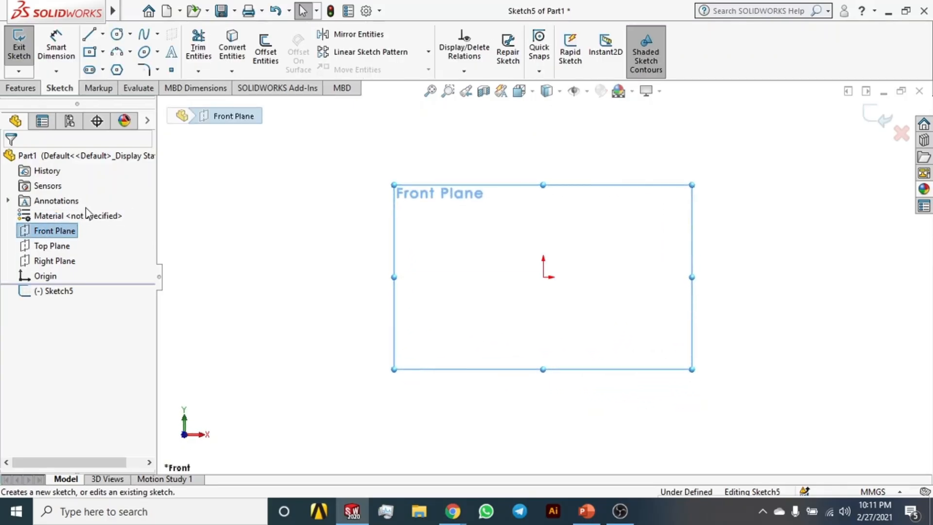
Sketch a horizontal line above the origin and a connected slanted line running back down from its right end
{"action": "left_click", "coordinate": [90, 35]}
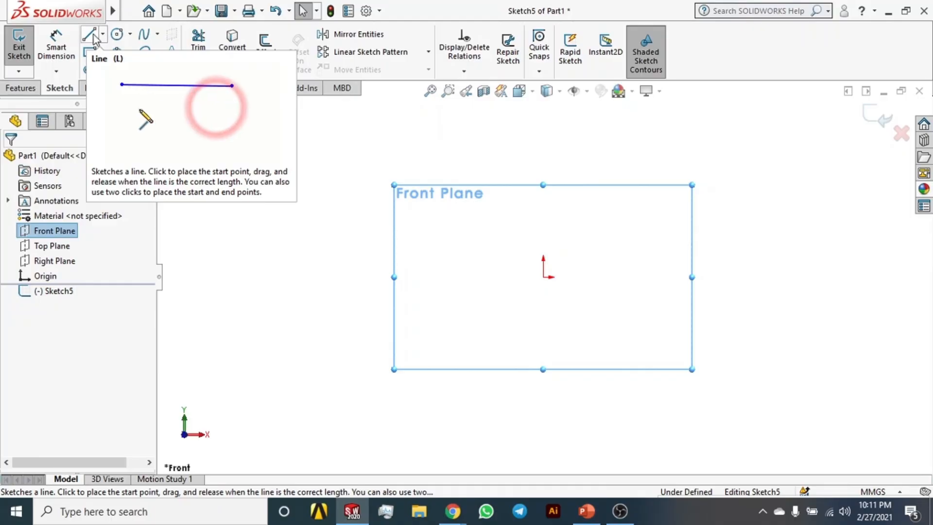
{"action": "left_click", "coordinate": [304, 227]}
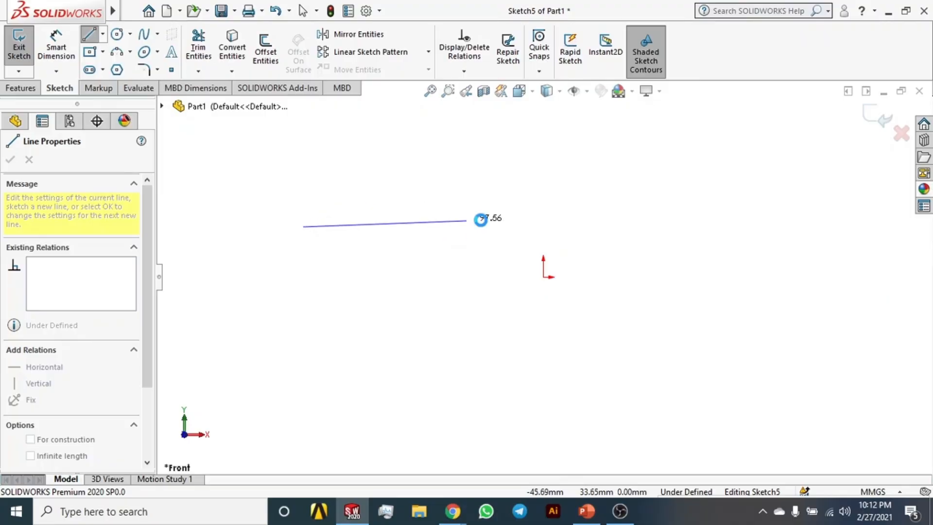
{"action": "key", "text": "Escape"}
{"action": "left_click", "coordinate": [88, 35]}
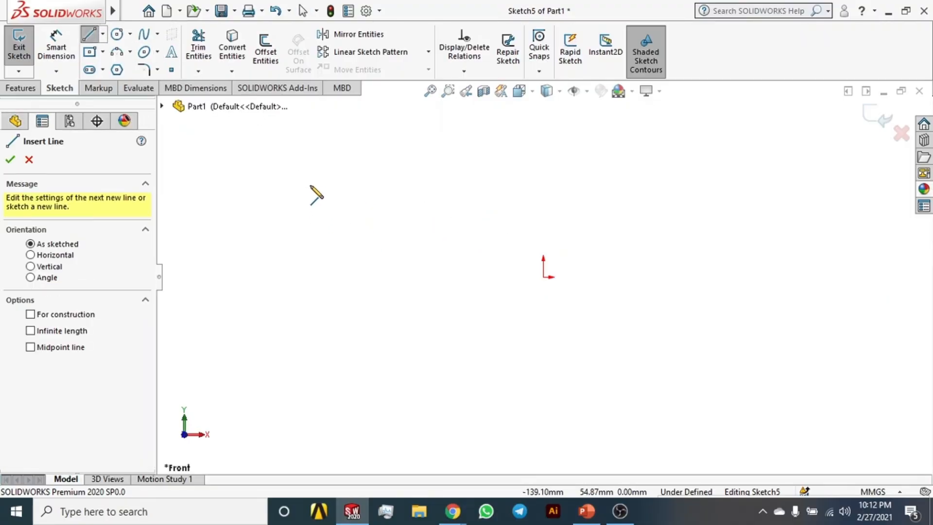
{"action": "left_click", "coordinate": [310, 185]}
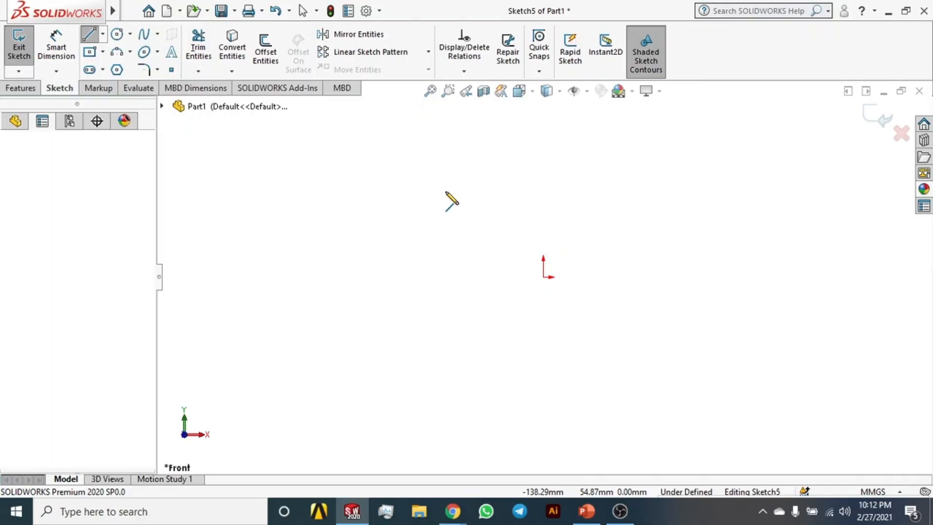
{"action": "left_click", "coordinate": [611, 185]}
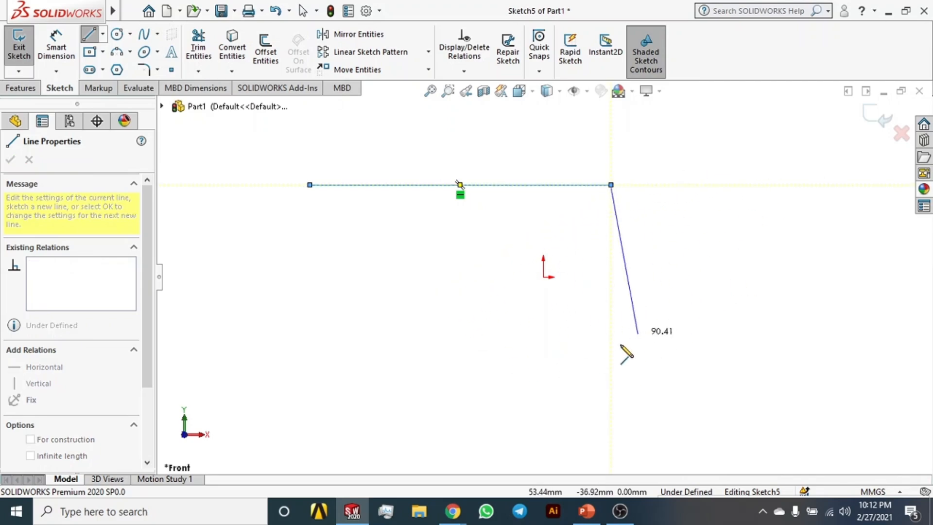
{"action": "left_click", "coordinate": [439, 300]}
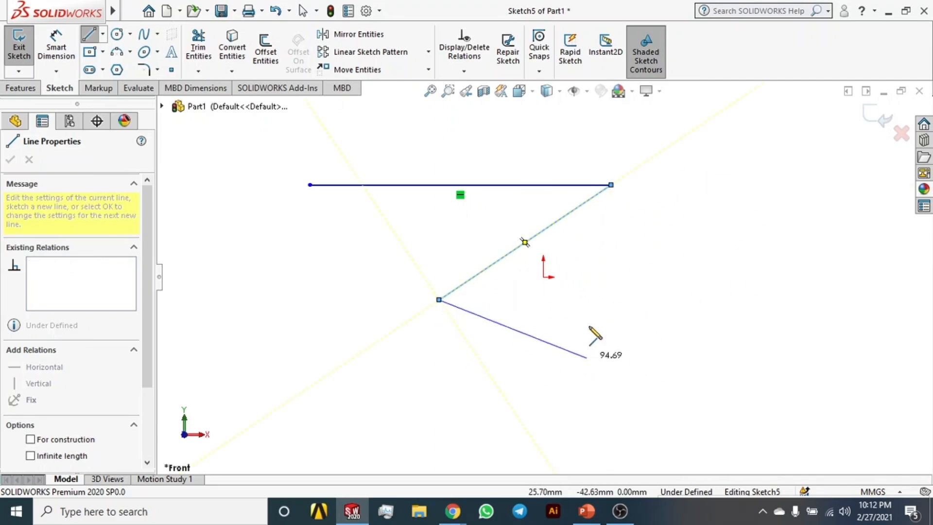
{"action": "key", "text": "Escape"}
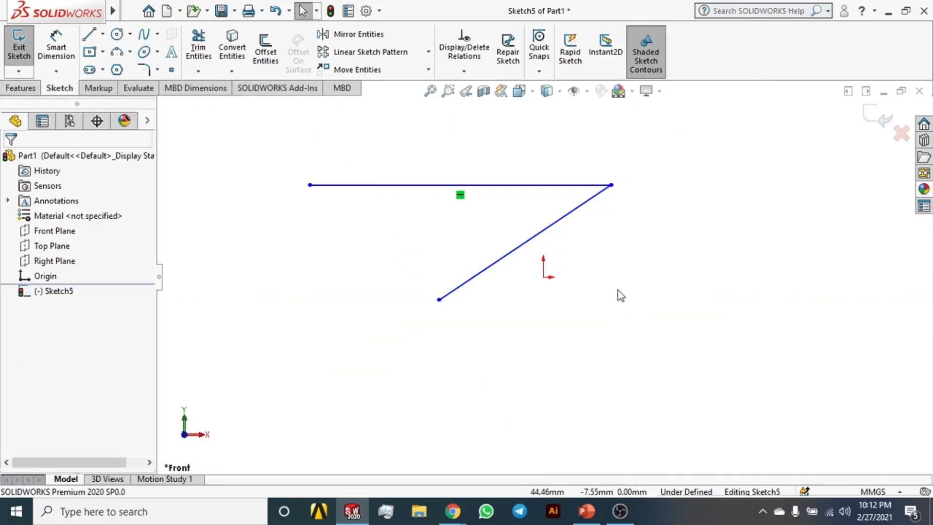
Undo both sketched lines
{"action": "key", "text": "ctrl+z"}
{"action": "key", "text": "ctrl+z"}
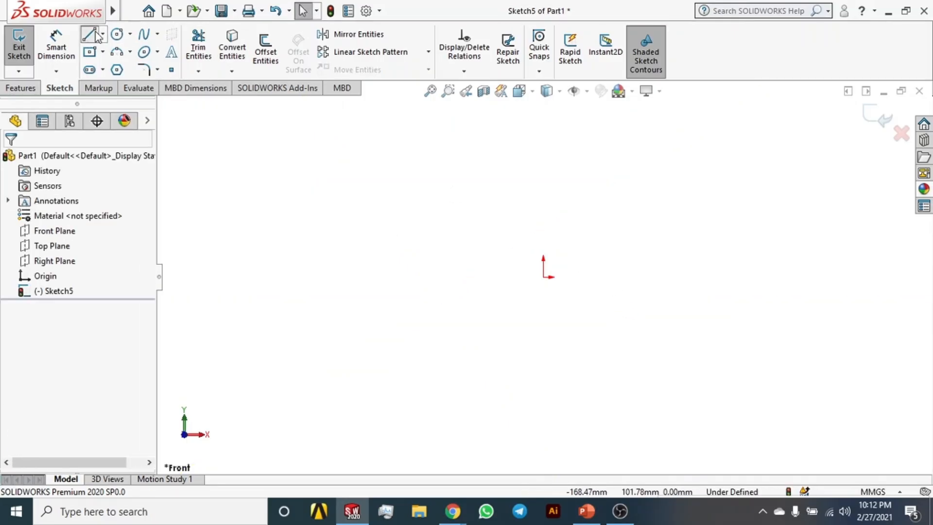
Sketch a closed downward-pointing triangle with a horizontal upper edge about 204 mm long and two slanted sides about 171 mm long
{"action": "left_click", "coordinate": [89, 34]}
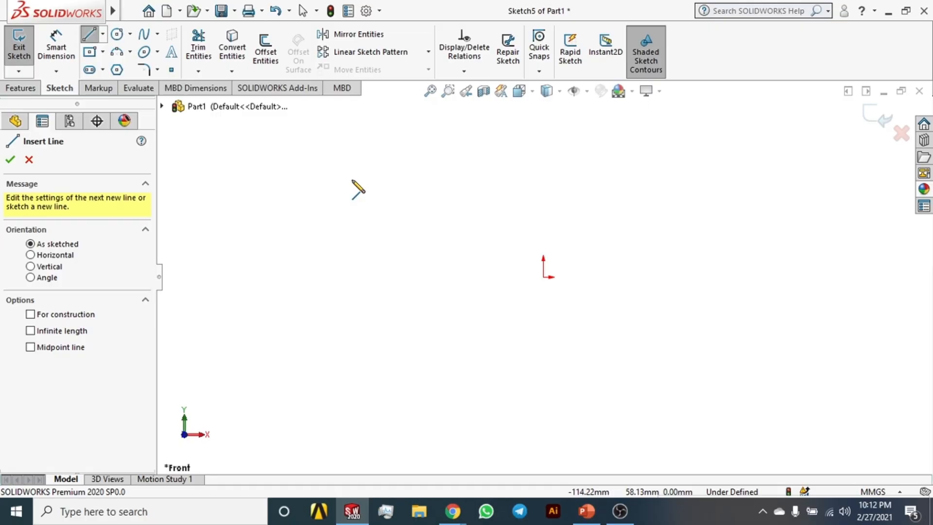
{"action": "left_click", "coordinate": [351, 179]}
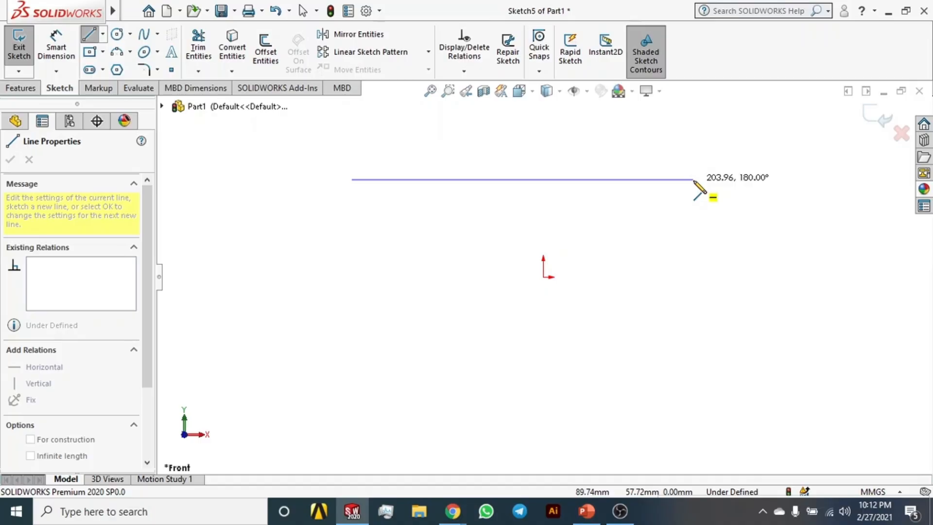
{"action": "double_click", "coordinate": [694, 180]}
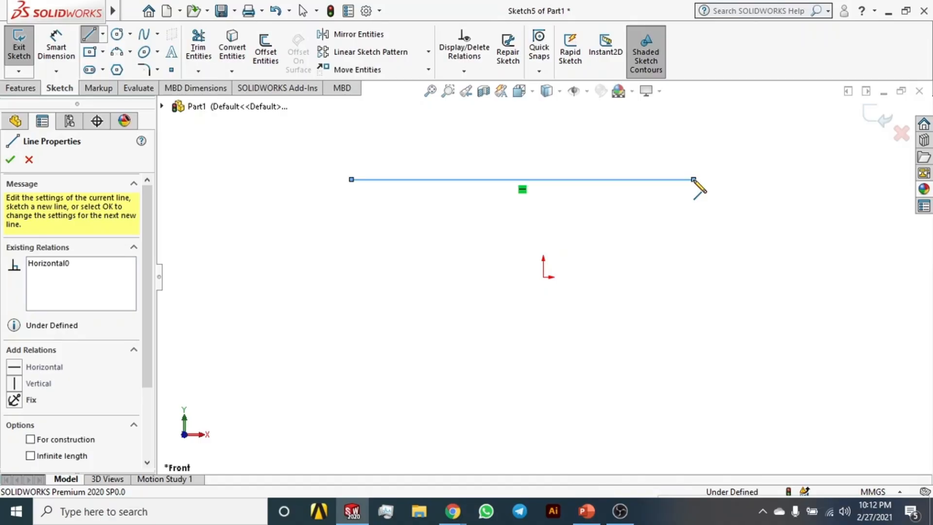
{"action": "left_click", "coordinate": [351, 179]}
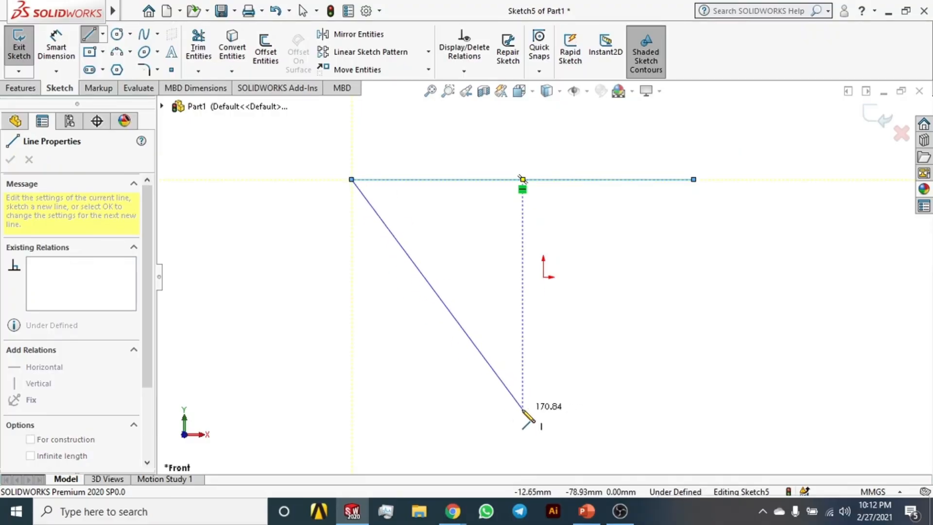
{"action": "left_click", "coordinate": [523, 409]}
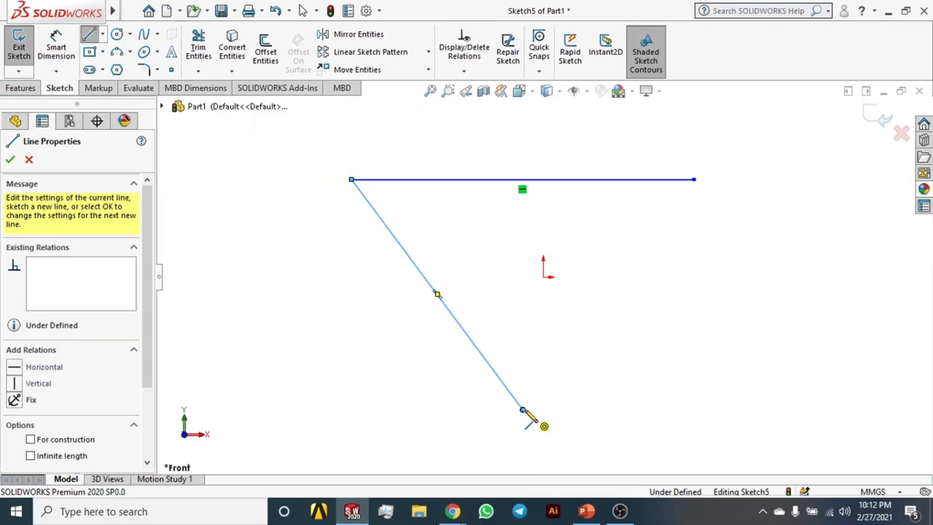
{"action": "left_click", "coordinate": [523, 409]}
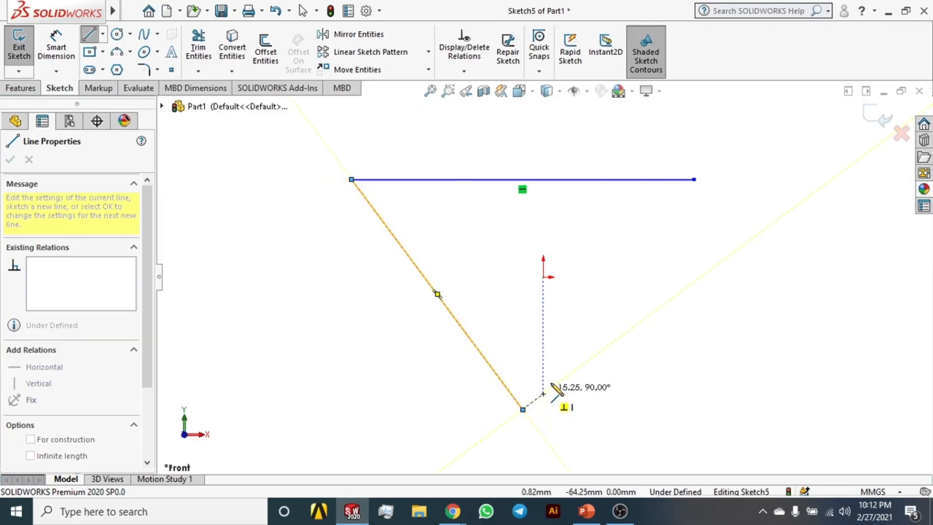
{"action": "left_click", "coordinate": [694, 180]}
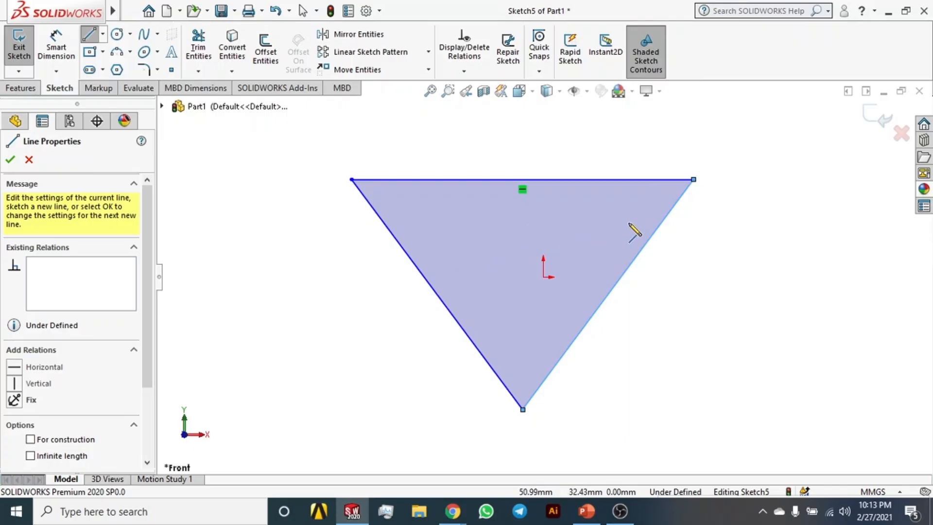
Try a blind boss extrusion of the closed triangle, pulling its depth out further in the preview, and cancel it
{"action": "left_click", "coordinate": [32, 89]}
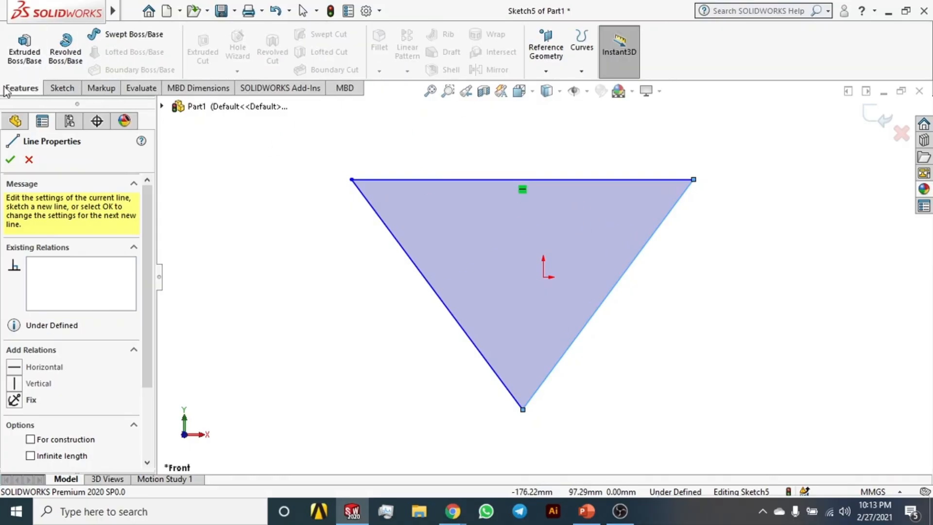
{"action": "left_click", "coordinate": [61, 88]}
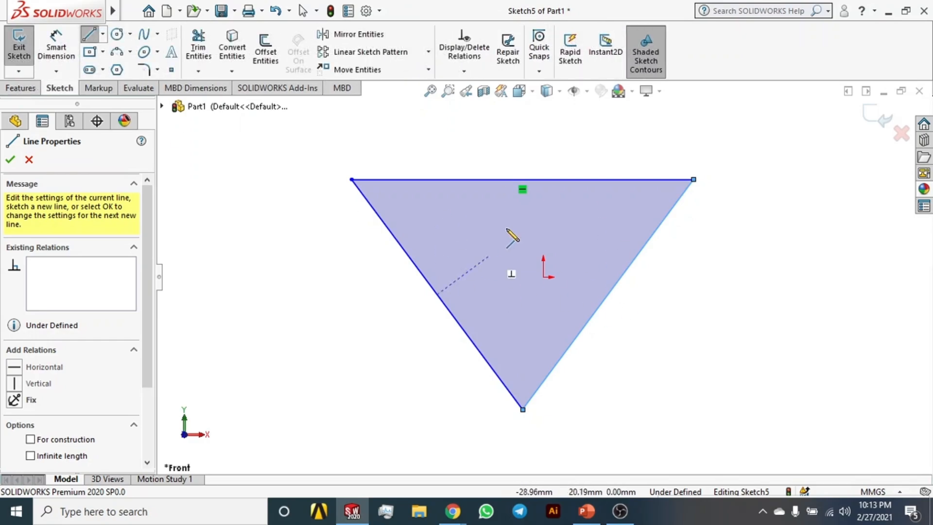
{"action": "left_click", "coordinate": [21, 88]}
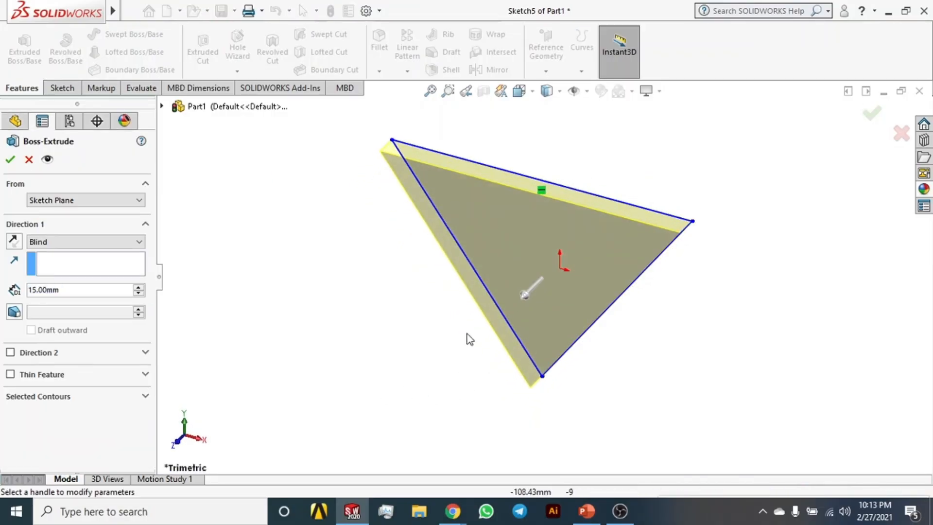
{"action": "mouse_move", "coordinate": [520, 300]}
{"action": "left_mouse_down"}
{"action": "mouse_move", "coordinate": [530, 303]}
{"action": "mouse_move", "coordinate": [454, 364]}
{"action": "mouse_move", "coordinate": [427, 349]}
{"action": "left_mouse_up"}
{"action": "key", "text": "Escape"}
Delete the triangle's right slanted side to leave an open two-line profile
{"action": "middle_click_drag", "start_coordinate": [662, 242], "coordinate": [679, 194]}
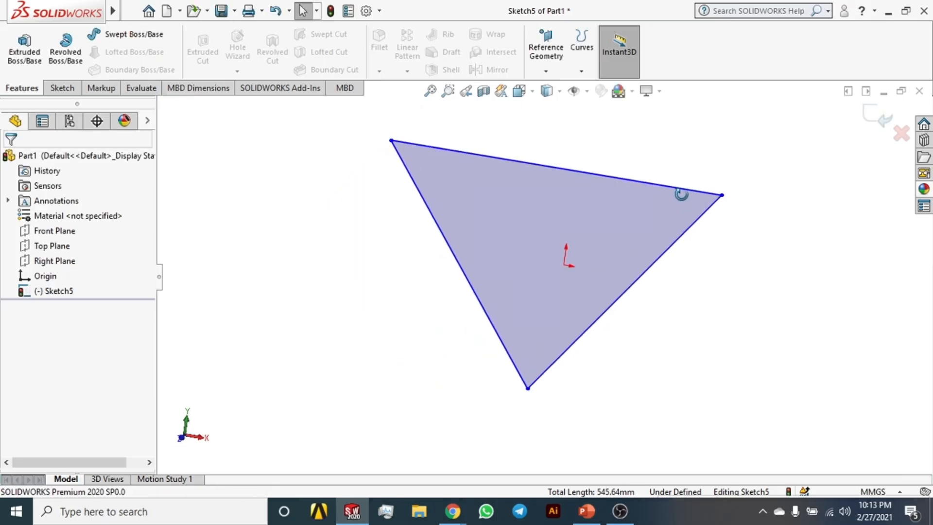
{"action": "left_click", "coordinate": [675, 232]}
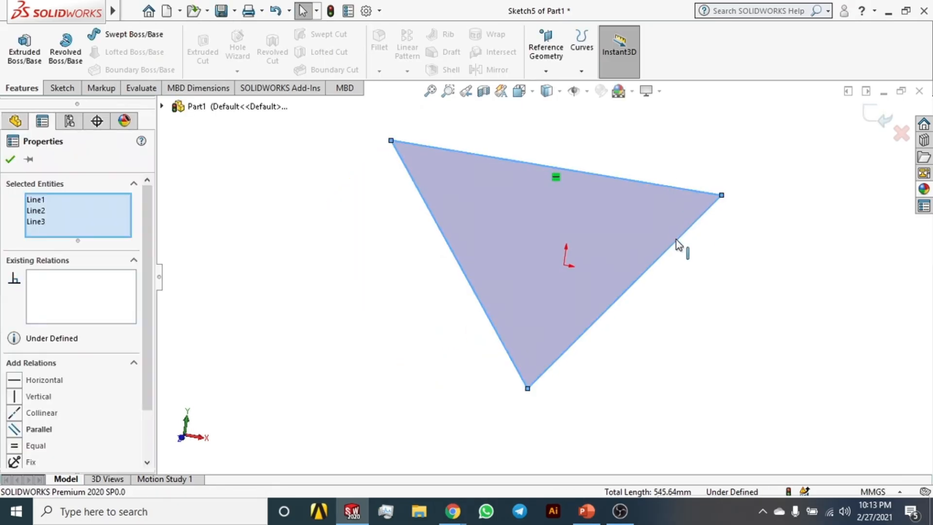
{"action": "left_click", "coordinate": [676, 240]}
{"action": "mouse_move", "coordinate": [675, 273]}
{"action": "middle_mouse_down"}
{"action": "mouse_move", "coordinate": [724, 289]}
{"action": "mouse_move", "coordinate": [681, 281]}
{"action": "middle_mouse_up"}
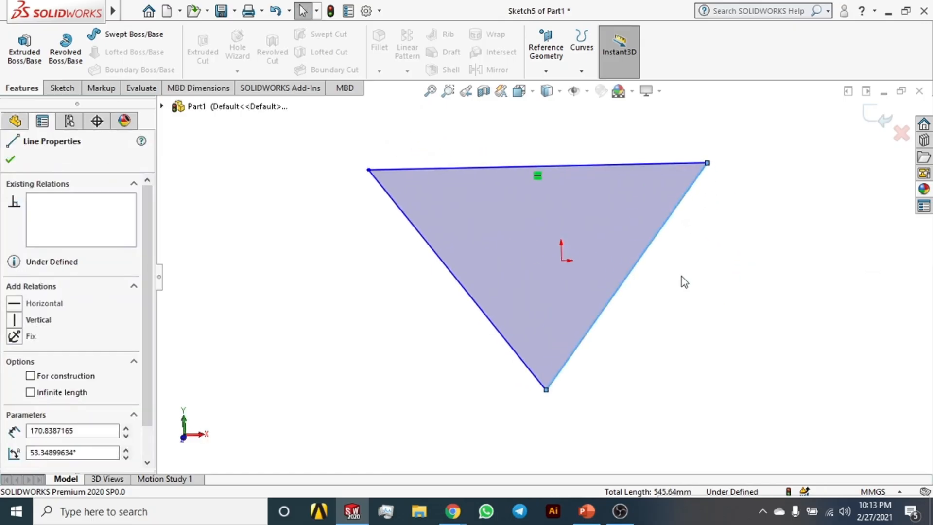
{"action": "left_click", "coordinate": [681, 281]}
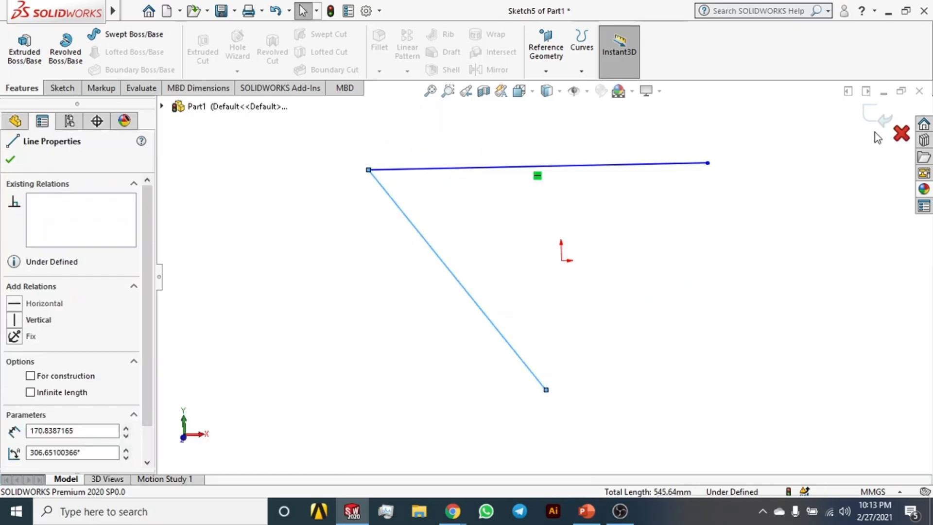
Preview a boss extrusion of the open profile, cancel it, and exit the sketch
{"action": "left_click", "coordinate": [25, 56]}
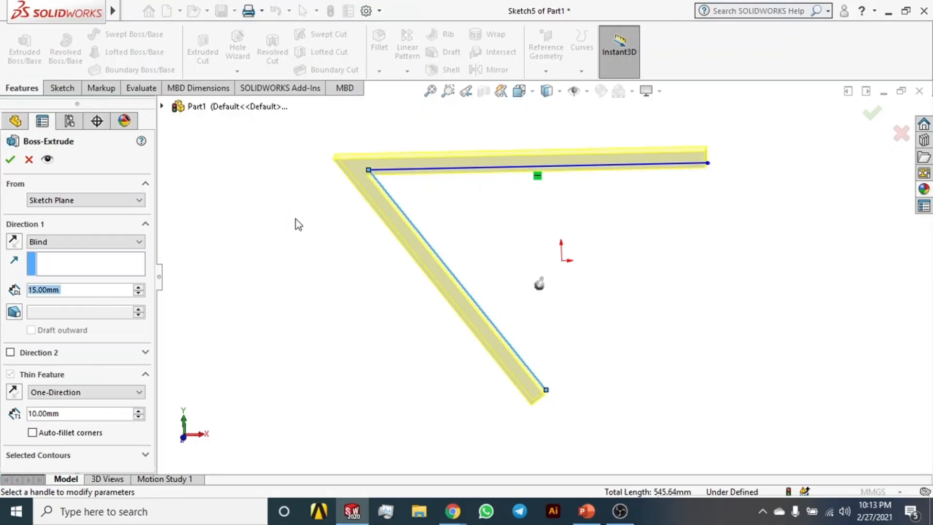
{"action": "key", "text": "Escape"}
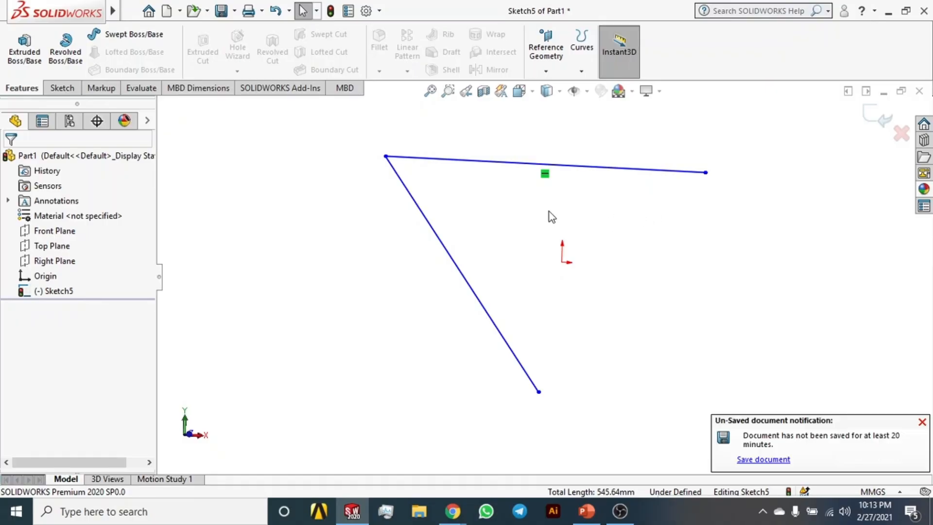
{"action": "left_click", "coordinate": [877, 118]}
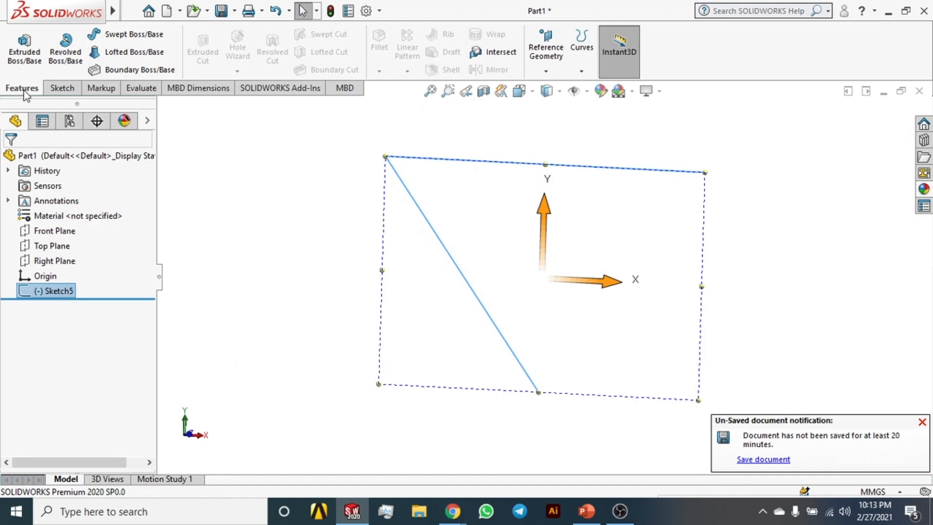
Try extruding the open sketch as a 10 mm thin feature, 15 mm deep, with the wall's thickness direction reversed
{"action": "left_click", "coordinate": [25, 48]}
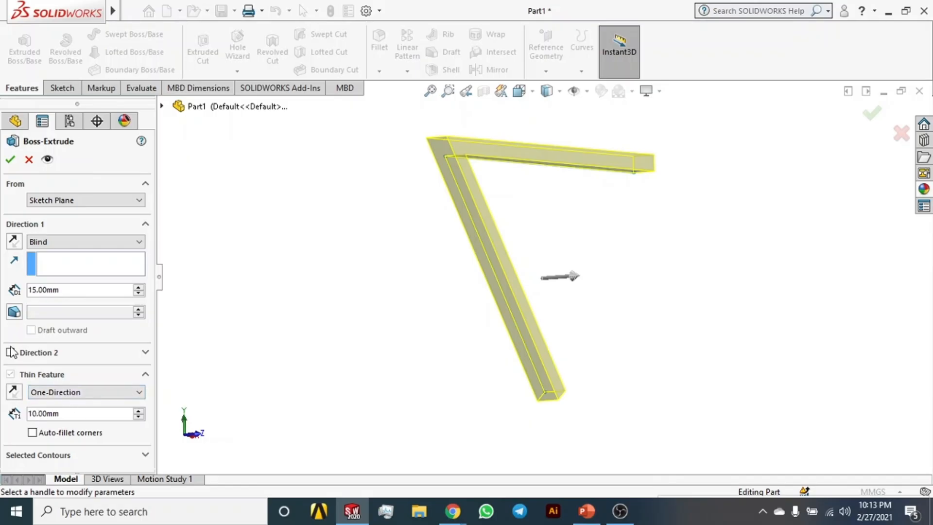
{"action": "left_click", "coordinate": [13, 392]}
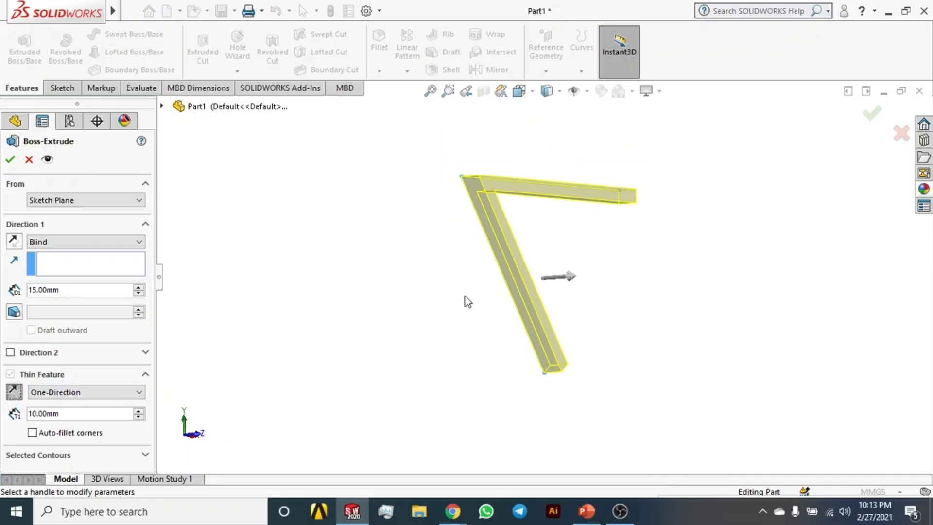
{"action": "scroll", "coordinate": [486, 292], "scroll_direction": "up", "scroll_amount": 2}
{"action": "scroll", "coordinate": [547, 280], "scroll_direction": "down", "scroll_amount": 6}
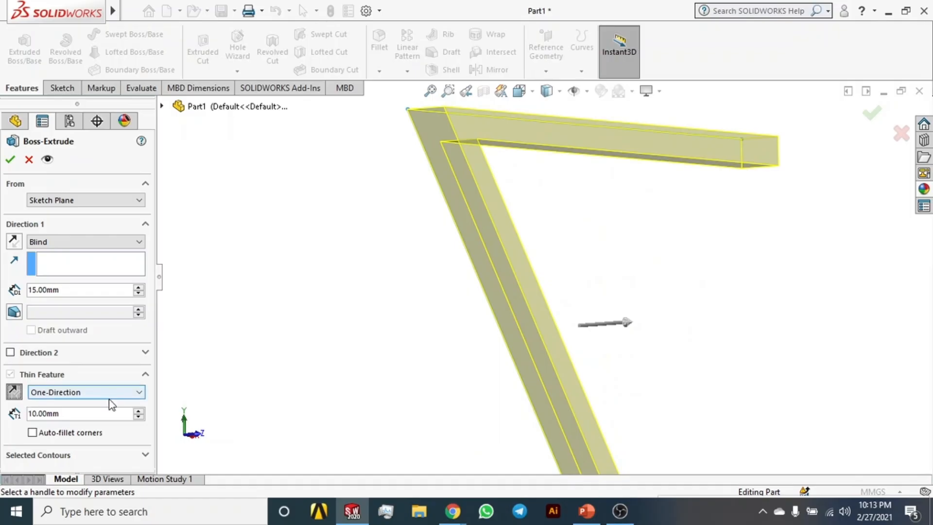
{"action": "left_click_drag", "start_coordinate": [157, 249], "coordinate": [162, 250]}
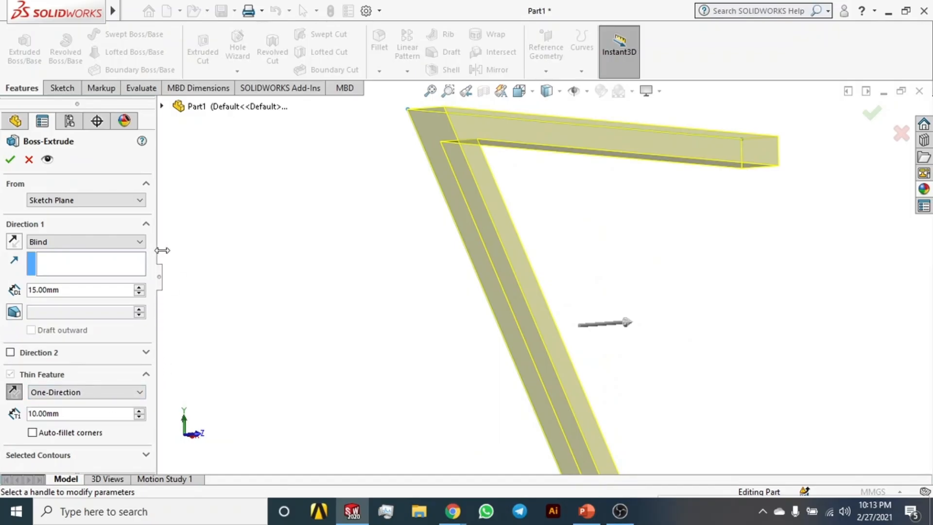
{"action": "left_click", "coordinate": [119, 200]}
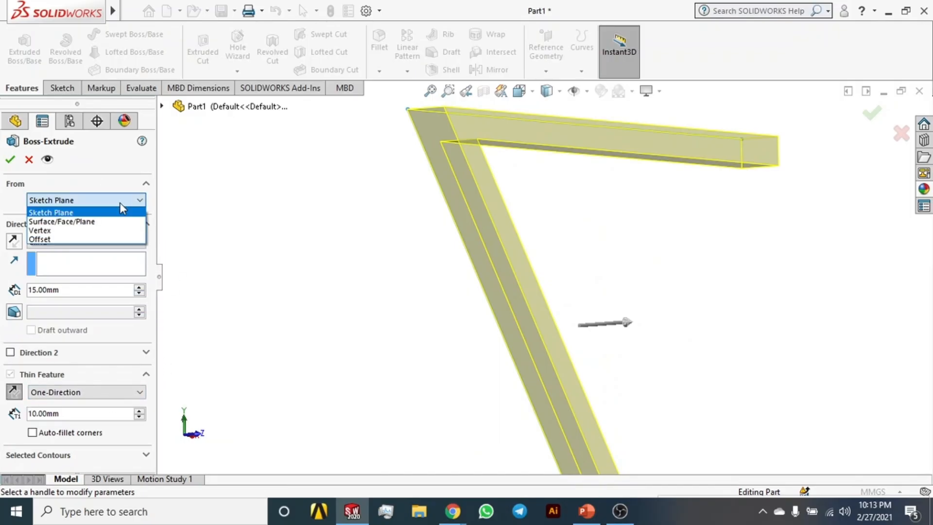
{"action": "key", "text": "Escape"}
{"action": "key", "text": "Escape"}
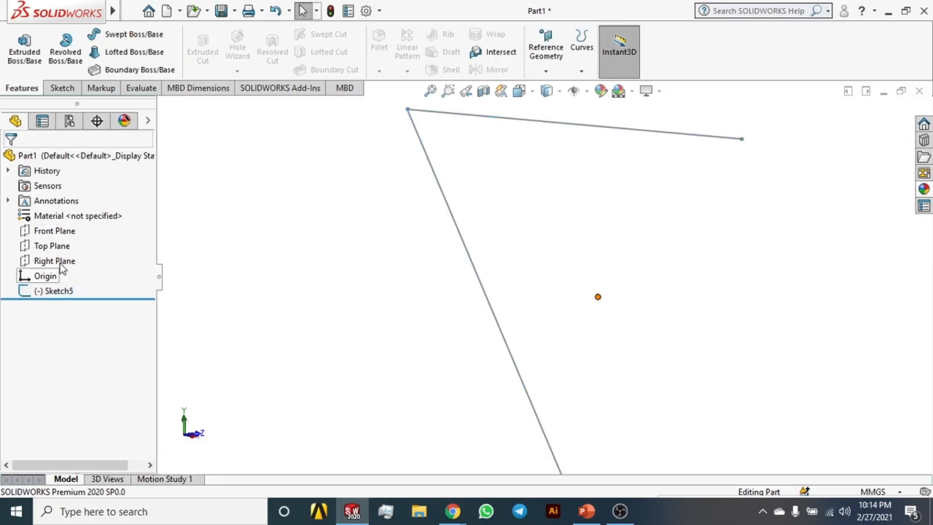
Try a thin boss extrusion after selecting the sketch's horizontal line as the contour, and cancel it
{"action": "left_click", "coordinate": [433, 112]}
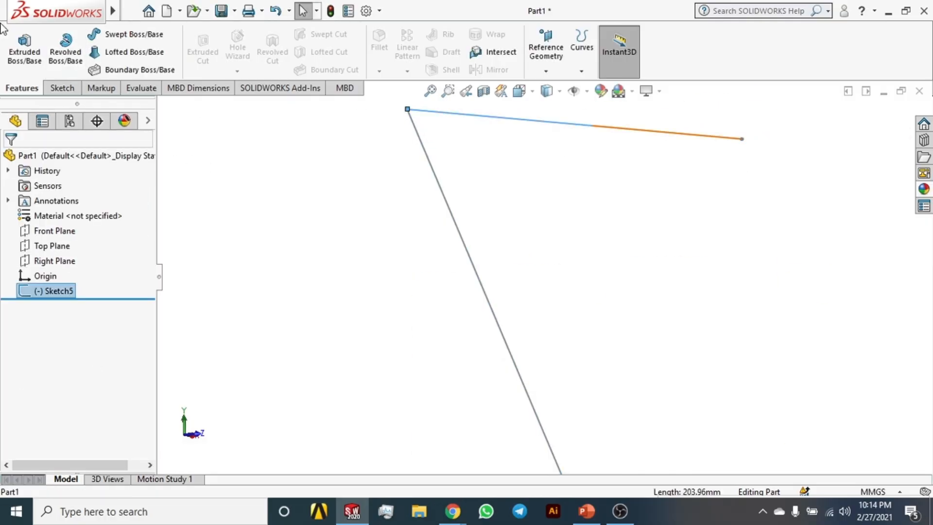
{"action": "left_click", "coordinate": [23, 47]}
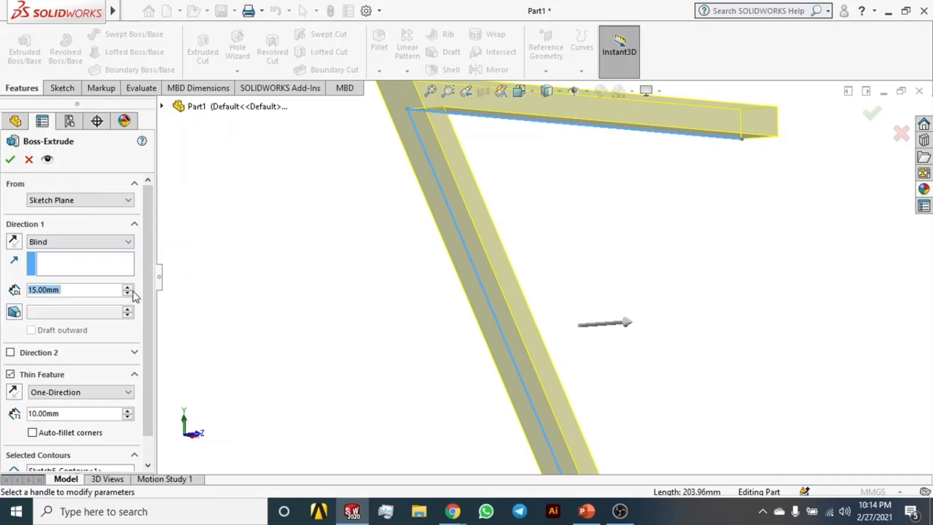
{"action": "scroll", "coordinate": [149, 401], "scroll_direction": "down", "scroll_amount": 1}
{"action": "key", "text": "Escape"}
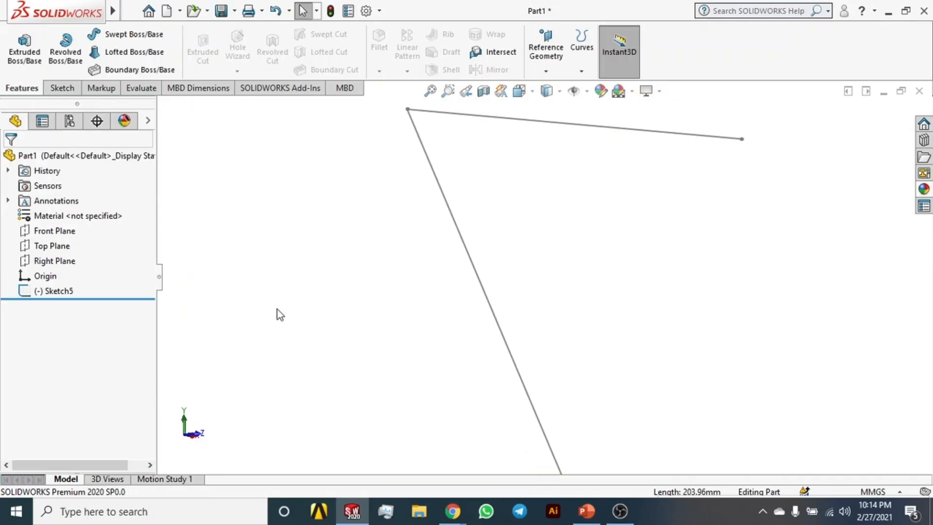
Edit Sketch5 and close the triangle with a line from the lower vertex to the horizontal line's right end
{"action": "scroll", "coordinate": [591, 315], "scroll_direction": "down", "scroll_amount": 3}
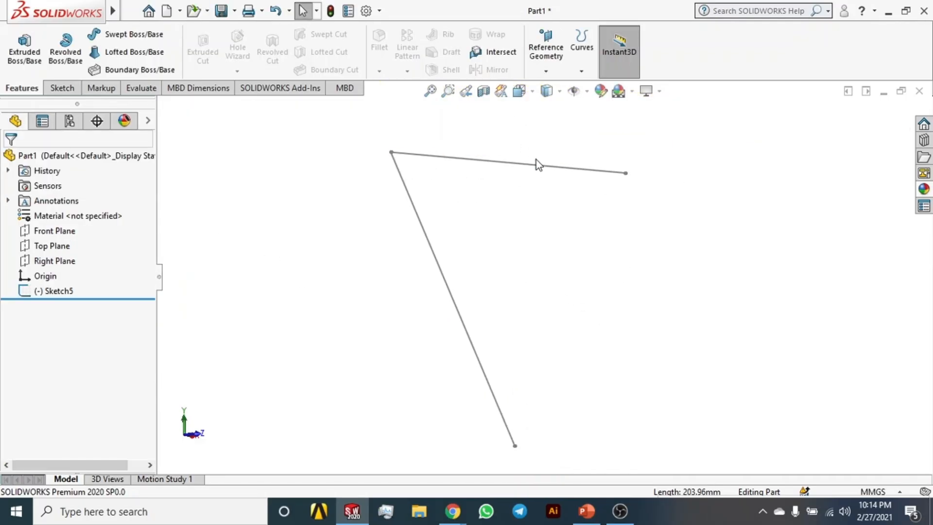
{"action": "left_click", "coordinate": [44, 291]}
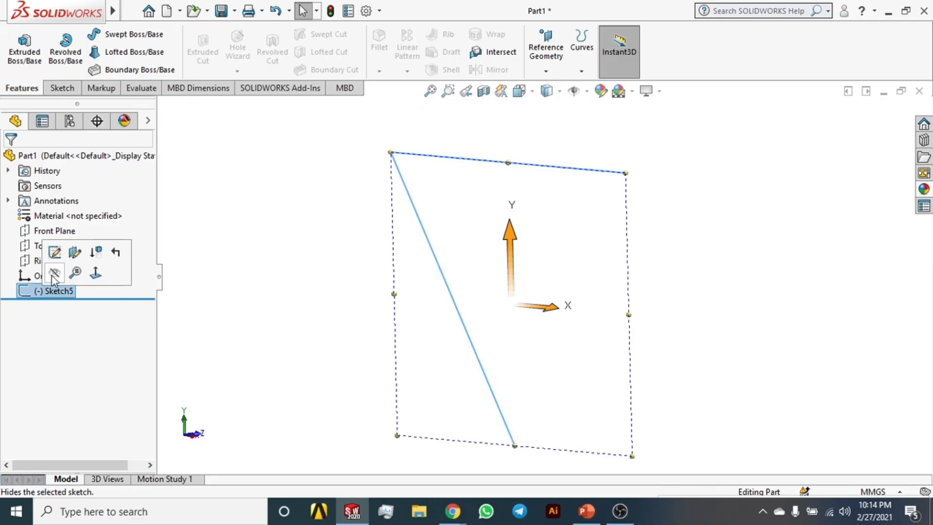
{"action": "left_click", "coordinate": [51, 254]}
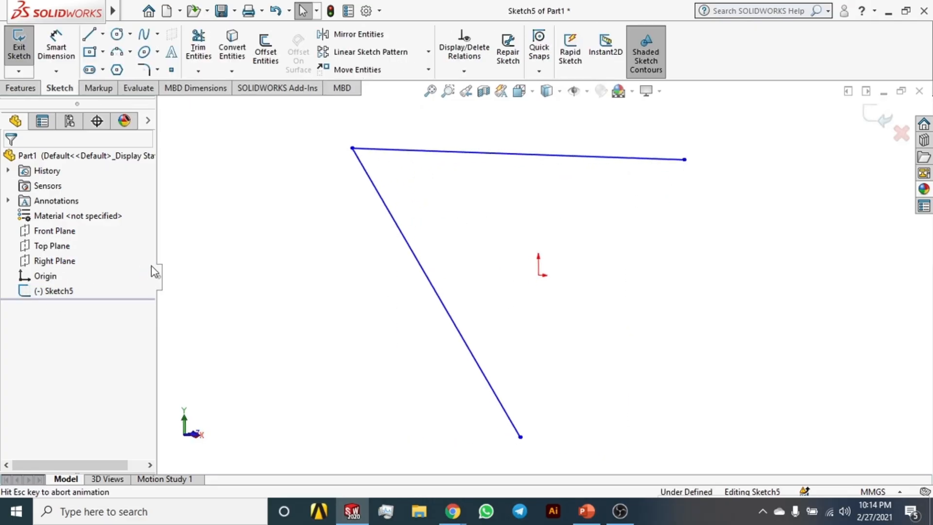
{"action": "key", "text": "l"}
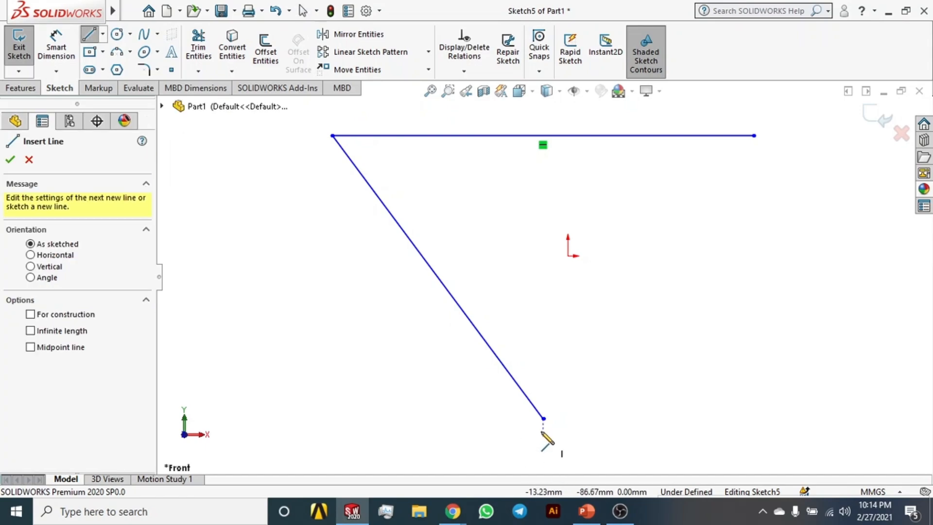
{"action": "left_click", "coordinate": [544, 417]}
{"action": "left_click", "coordinate": [753, 136]}
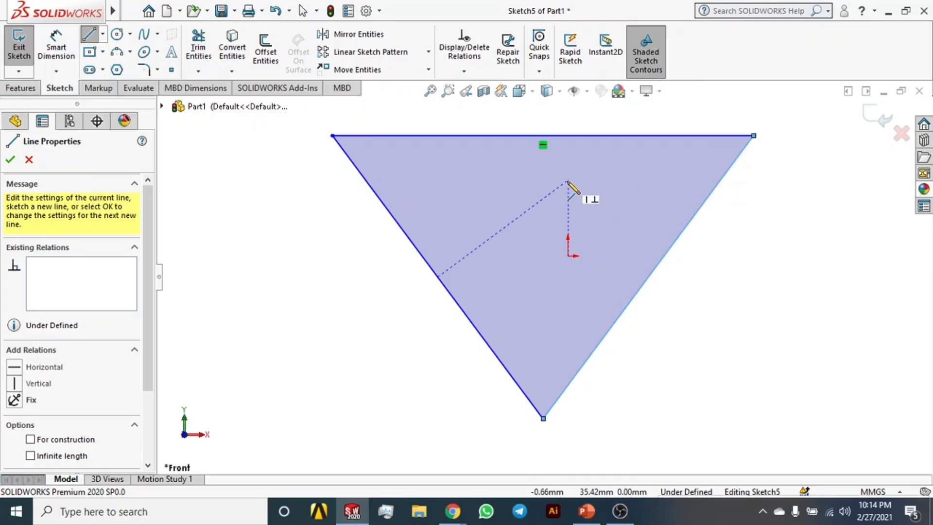
Start a boss extrusion of the closed triangle and pull its blind depth out to about 58 mm
{"action": "left_click", "coordinate": [18, 89]}
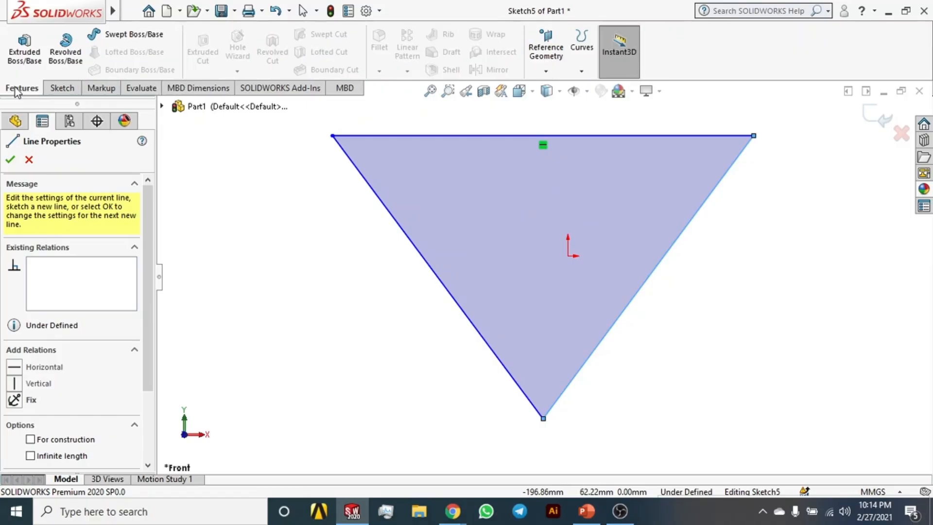
{"action": "left_click", "coordinate": [24, 54]}
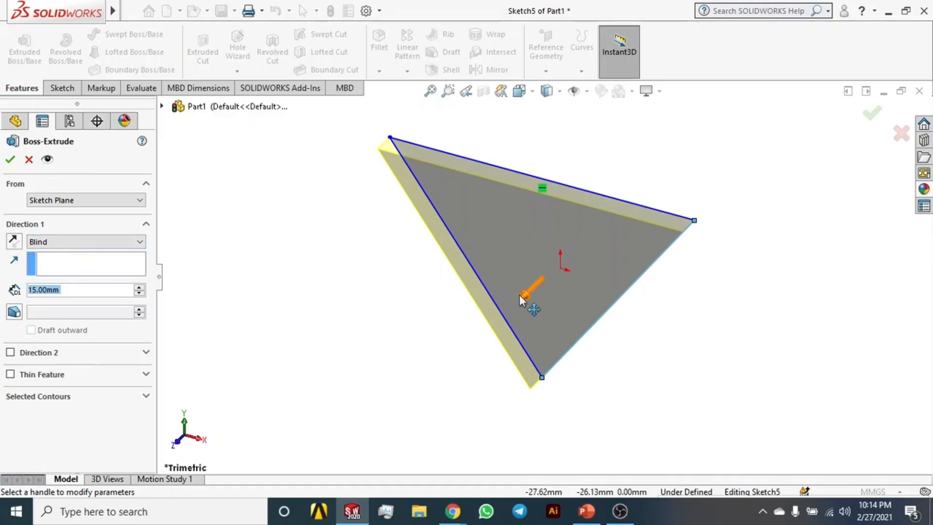
{"action": "left_click_drag", "start_coordinate": [520, 297], "coordinate": [490, 328]}
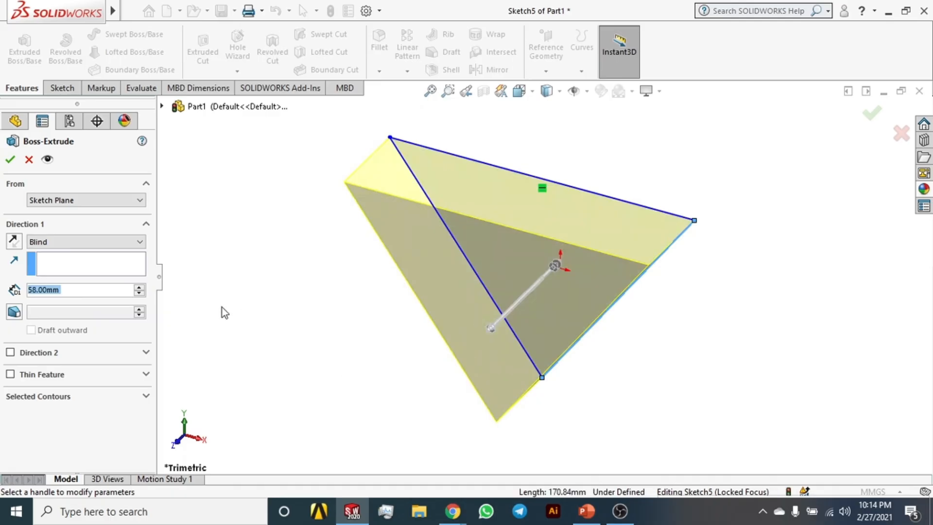
Try different blind depths for the triangle's extrusion, finishing with 30 mm
{"action": "double_click", "coordinate": [74, 288]}
{"action": "left_click_drag", "start_coordinate": [73, 288], "coordinate": [25, 292]}
{"action": "double_click", "coordinate": [67, 290]}
{"action": "type", "text": "60"}
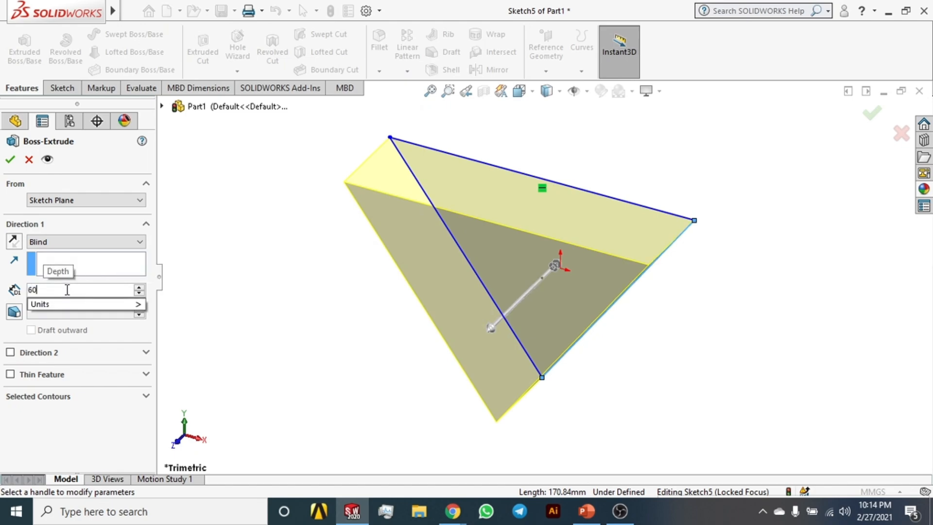
{"action": "key", "text": "Return"}
{"action": "type", "text": "30"}
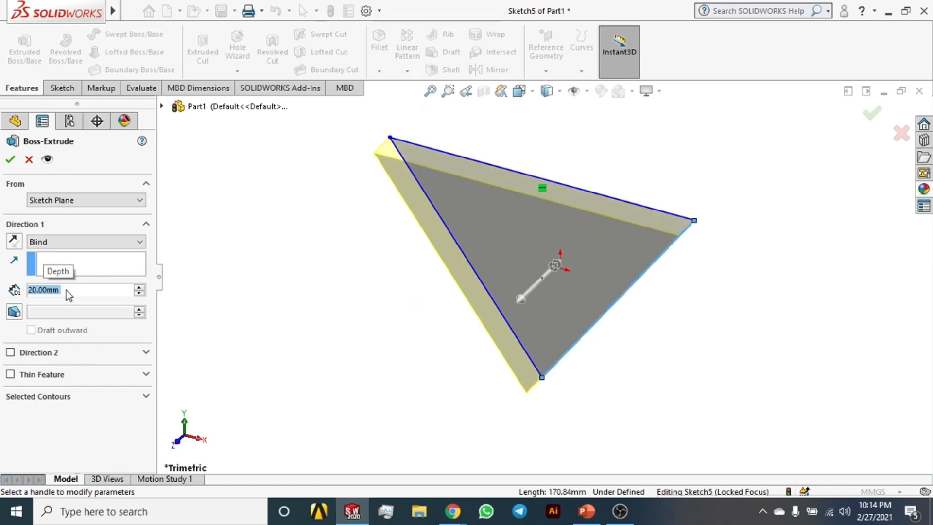
{"action": "key", "text": "Return"}
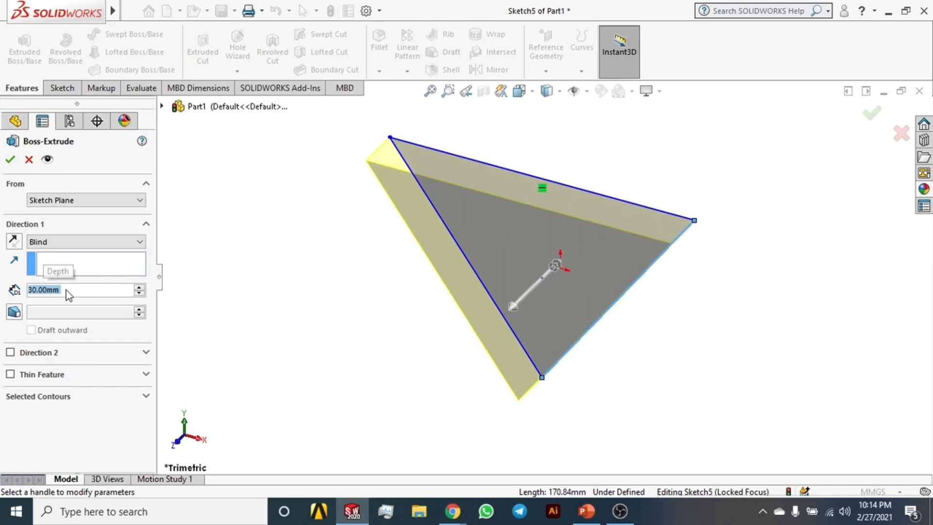
Reverse the extrusion, pull its depth to about 128 mm, and pull a second direction out to about 116 mm
{"action": "left_click", "coordinate": [18, 244]}
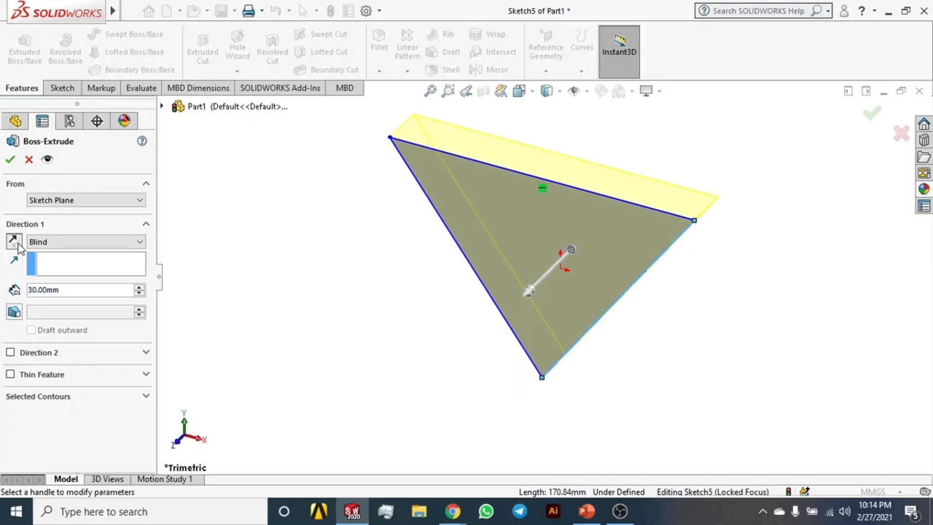
{"action": "left_click_drag", "start_coordinate": [572, 252], "coordinate": [650, 185]}
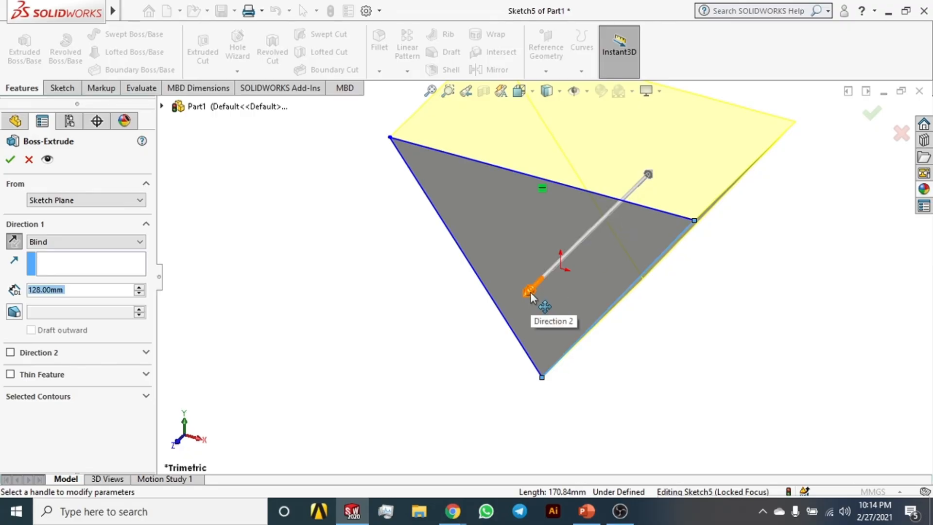
{"action": "left_click_drag", "start_coordinate": [531, 295], "coordinate": [445, 373]}
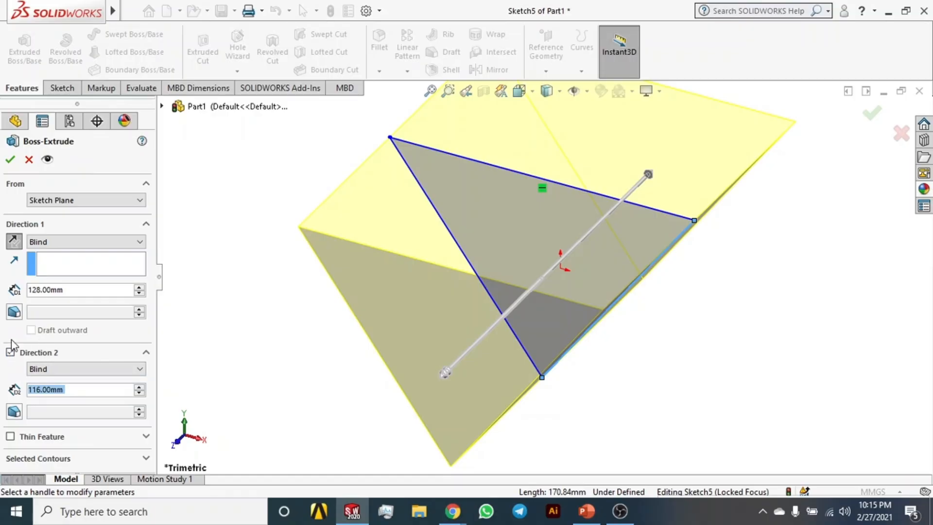
Set the extrusion's Direction 2 depth to 120 mm
{"action": "type", "text": "1"}
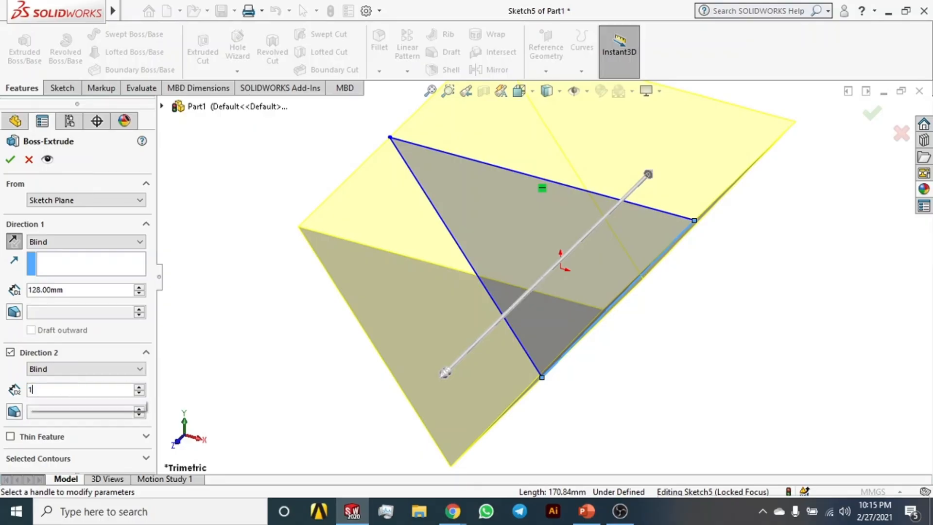
{"action": "type", "text": "20"}
{"action": "key", "text": "Return"}
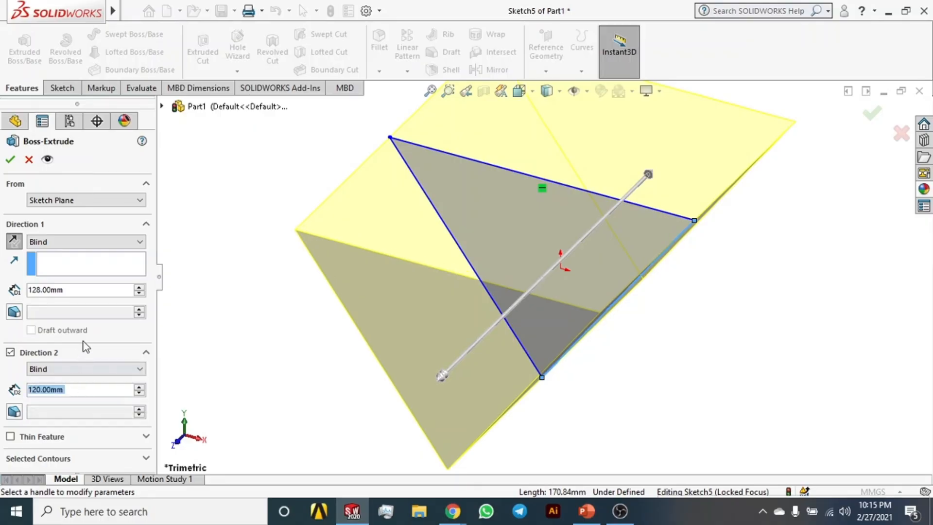
Set both the Direction 1 and Direction 2 depths of the extrusion to 50 mm
{"action": "left_click", "coordinate": [81, 292]}
{"action": "type", "text": "50"}
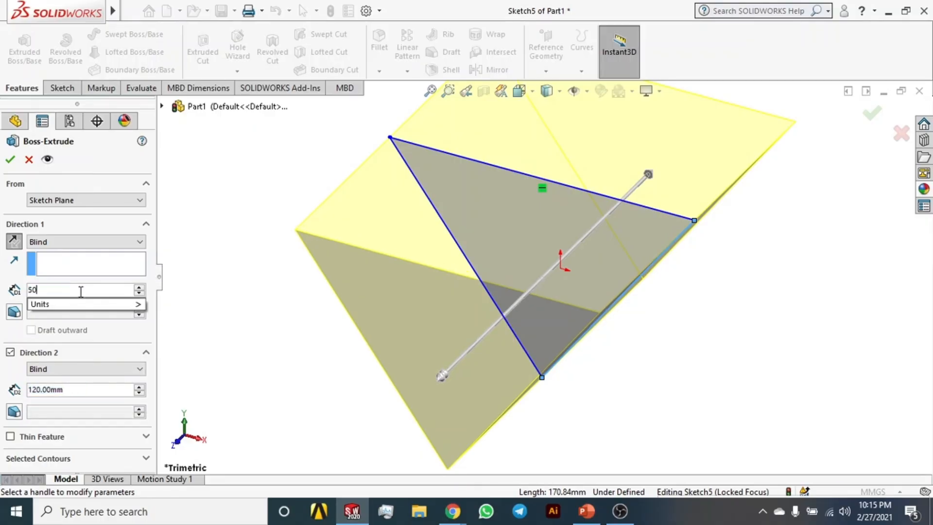
{"action": "key", "text": "Return"}
{"action": "left_click", "coordinate": [68, 392]}
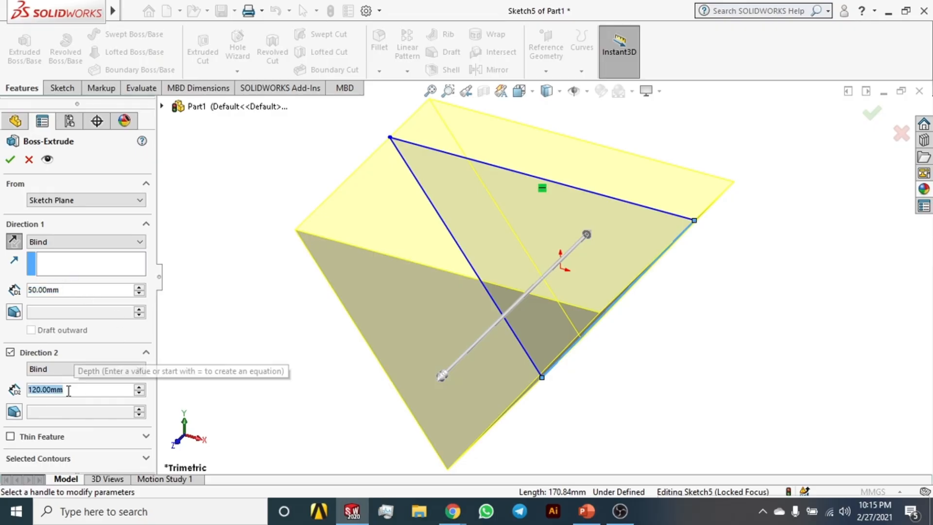
{"action": "type", "text": "50"}
{"action": "key", "text": "Return"}
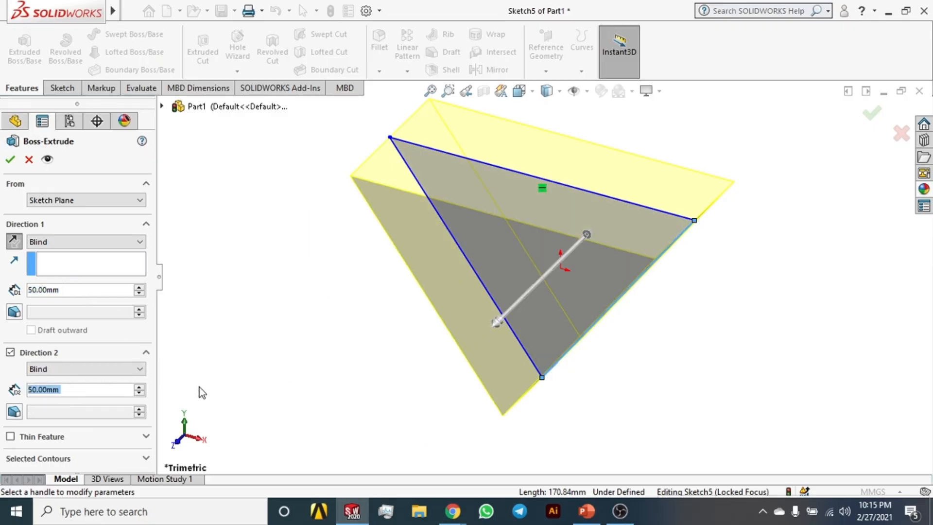
Change the Direction 1 end condition to Mid Plane
{"action": "middle_click_drag", "start_coordinate": [474, 279], "coordinate": [427, 292]}
{"action": "left_click", "coordinate": [135, 246]}
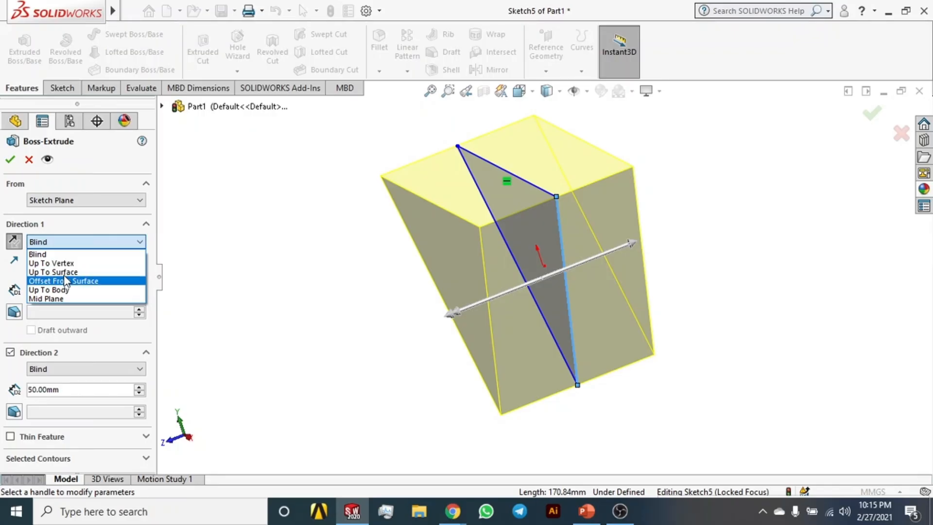
{"action": "left_click", "coordinate": [66, 301]}
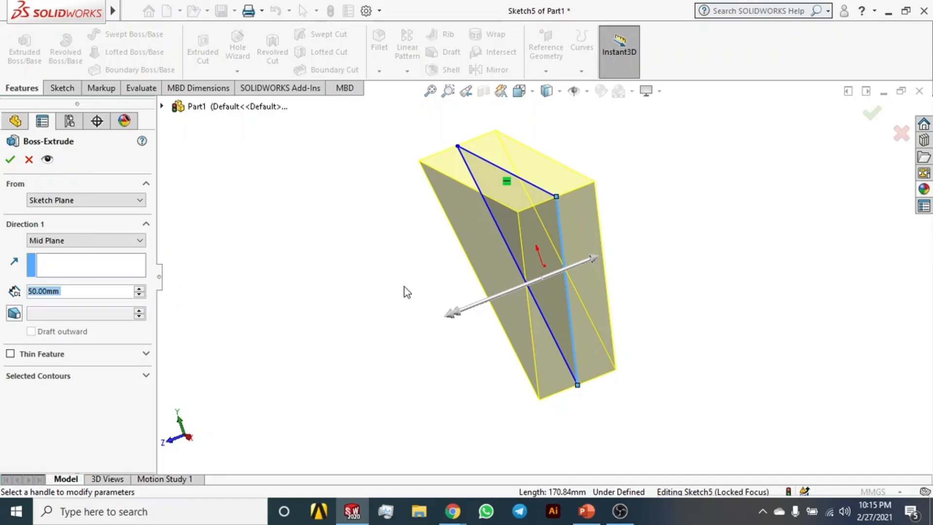
Try the Up To Vertex end condition for Direction 1
{"action": "left_click", "coordinate": [124, 245]}
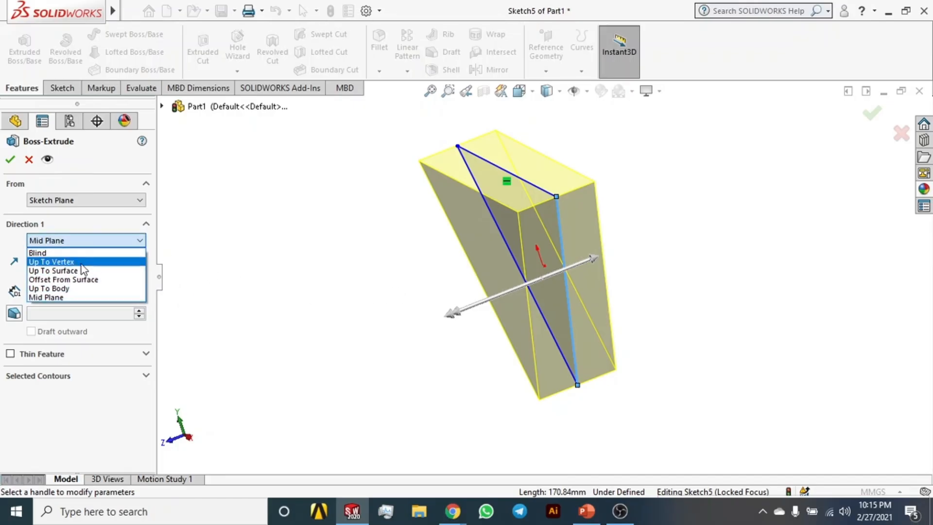
{"action": "left_click", "coordinate": [81, 263]}
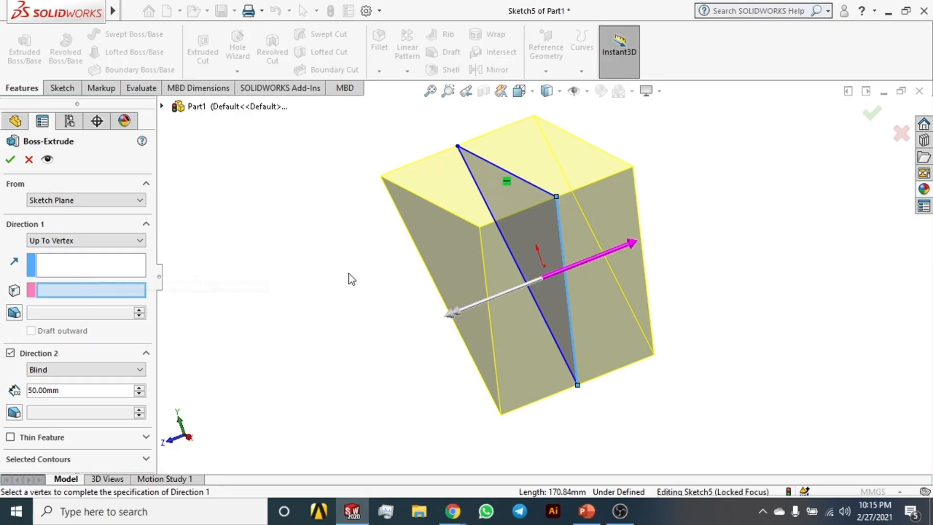
{"action": "scroll", "coordinate": [386, 306], "scroll_direction": "up", "scroll_amount": 2}
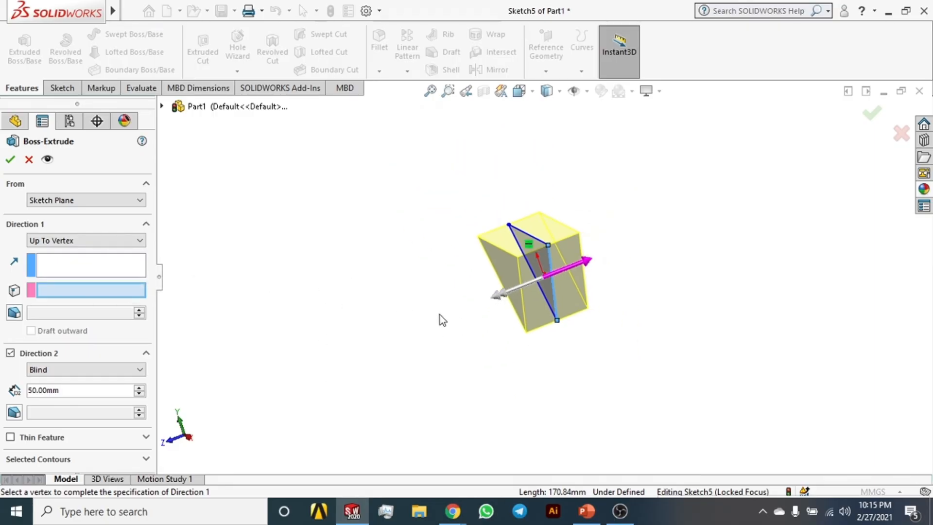
Return Direction 1 to the Mid Plane end condition and inspect the extrusion on both sides of the sketch
{"action": "left_click", "coordinate": [137, 241]}
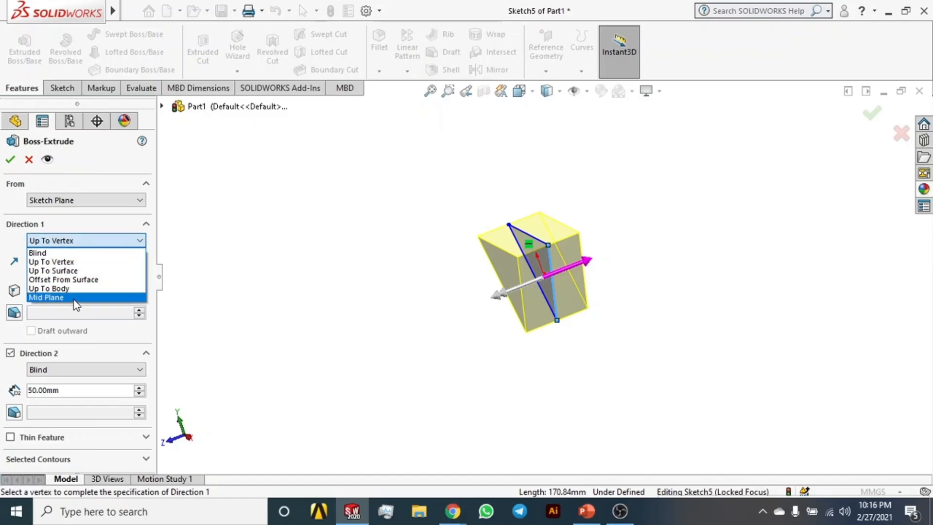
{"action": "left_click", "coordinate": [13, 357]}
{"action": "left_click", "coordinate": [11, 353]}
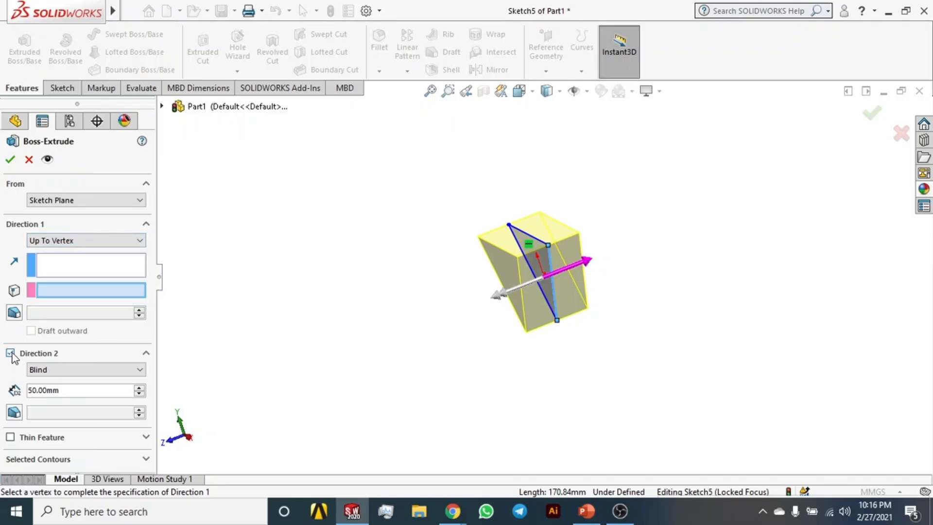
{"action": "left_click", "coordinate": [129, 241]}
{"action": "left_click", "coordinate": [81, 296]}
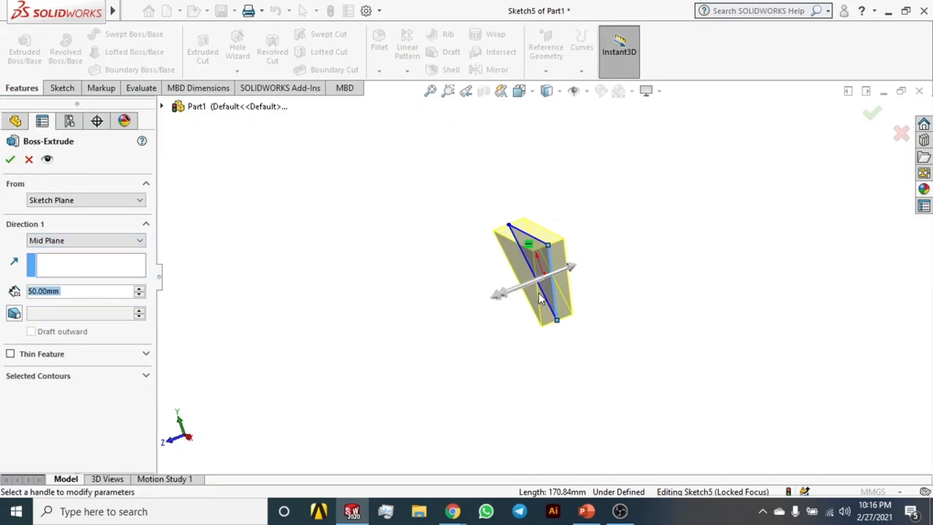
{"action": "scroll", "coordinate": [556, 276], "scroll_direction": "down", "scroll_amount": 5}
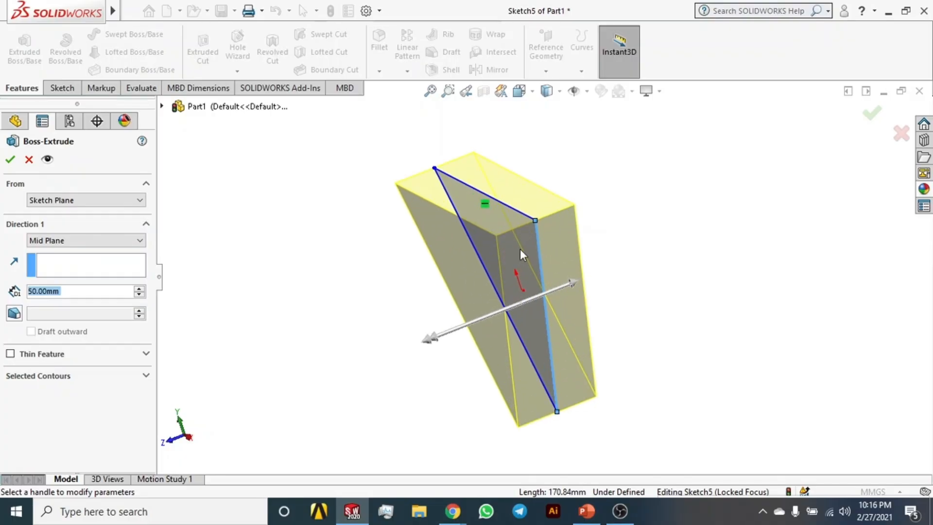
{"action": "mouse_move", "coordinate": [520, 249]}
{"action": "middle_mouse_down"}
{"action": "mouse_move", "coordinate": [502, 230]}
{"action": "mouse_move", "coordinate": [513, 245]}
{"action": "middle_mouse_up"}
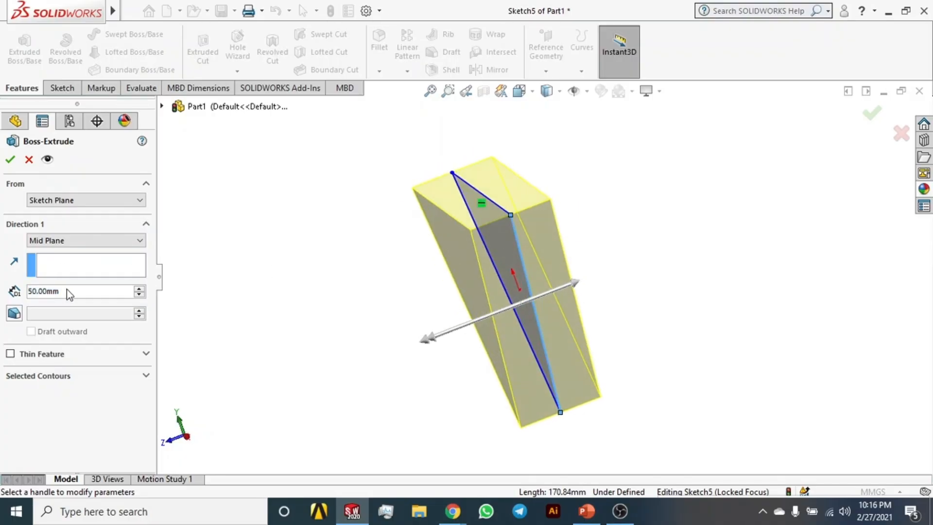
Compare the Blind end condition with Mid Plane, leaving Direction 1 on Mid Plane
{"action": "left_click", "coordinate": [80, 240]}
{"action": "left_click", "coordinate": [90, 249]}
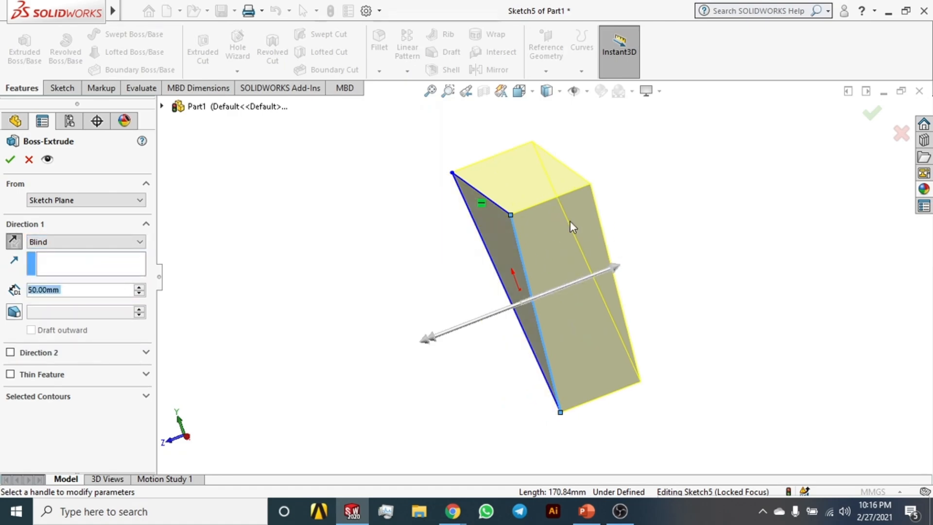
{"action": "left_click", "coordinate": [114, 242]}
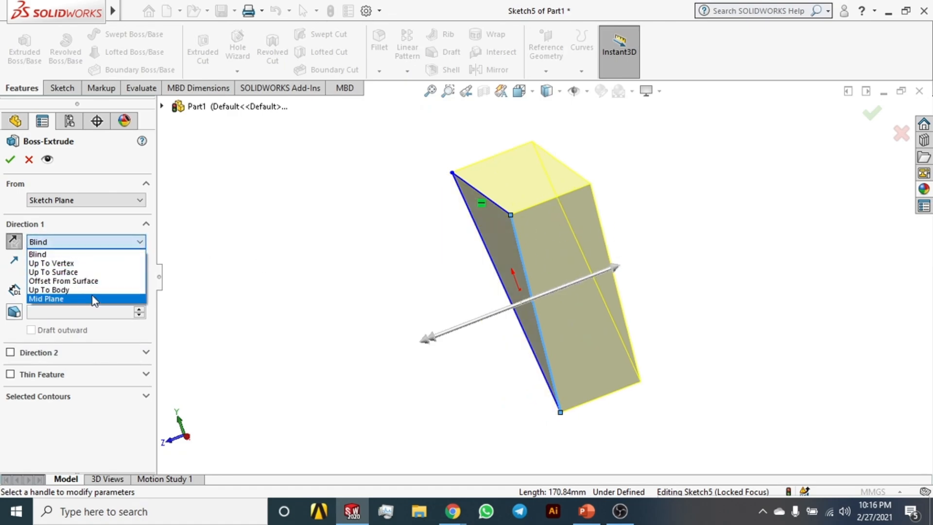
{"action": "left_click", "coordinate": [92, 298]}
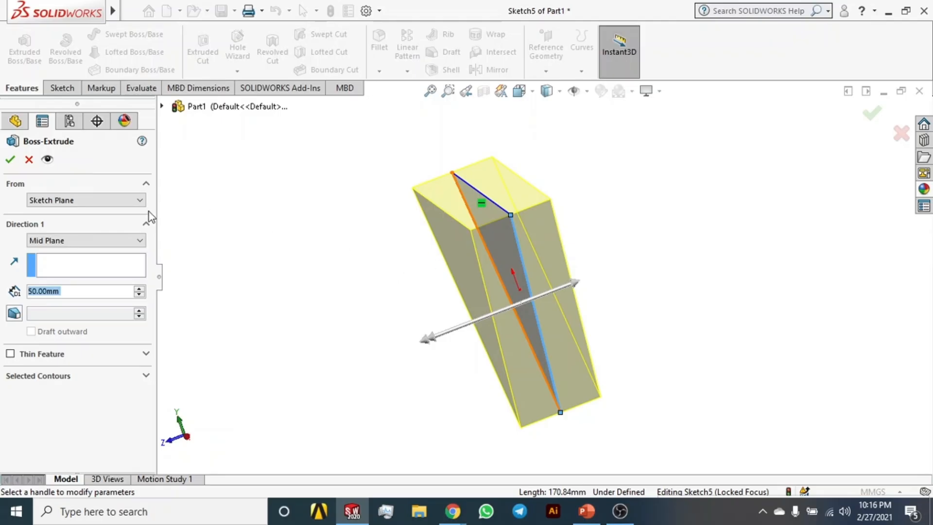
{"action": "left_click", "coordinate": [104, 241]}
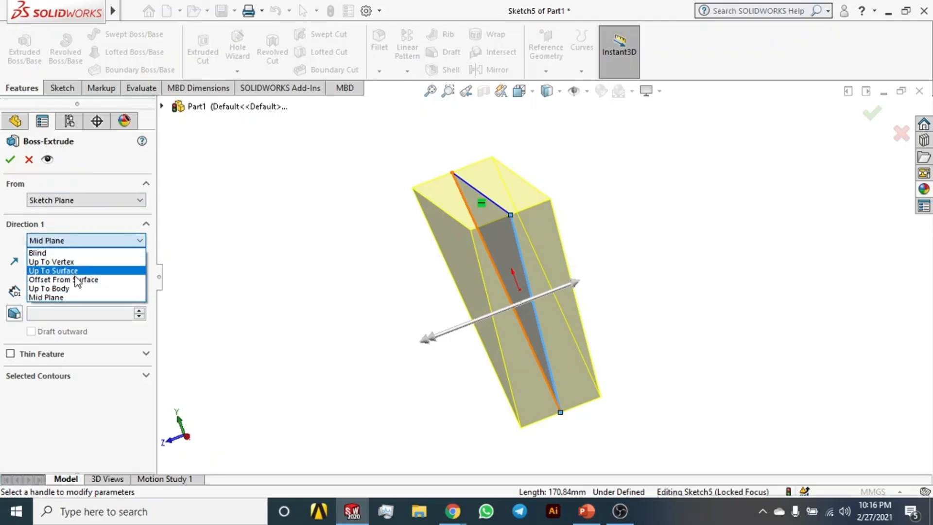
{"action": "left_click", "coordinate": [10, 238]}
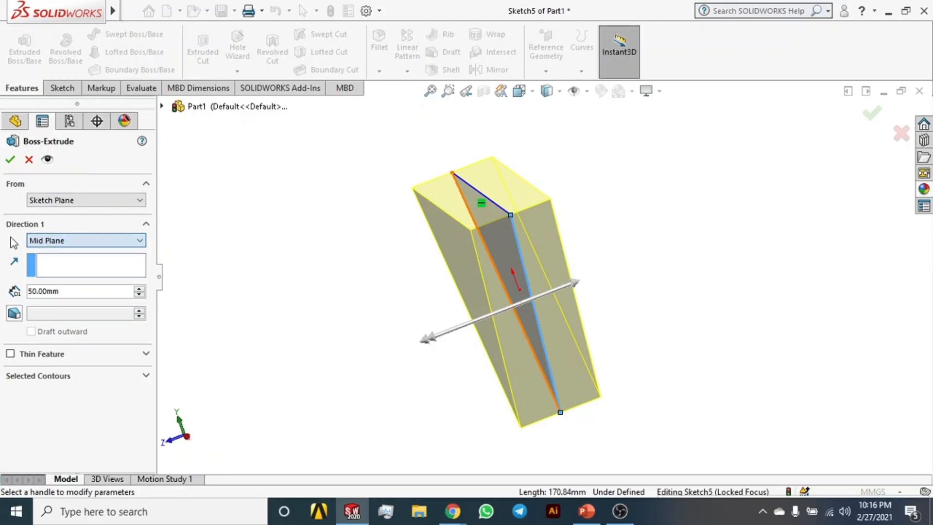
Turn on a 1° draft and set the mid-plane extrusion depth to 100 mm
{"action": "left_click", "coordinate": [18, 314]}
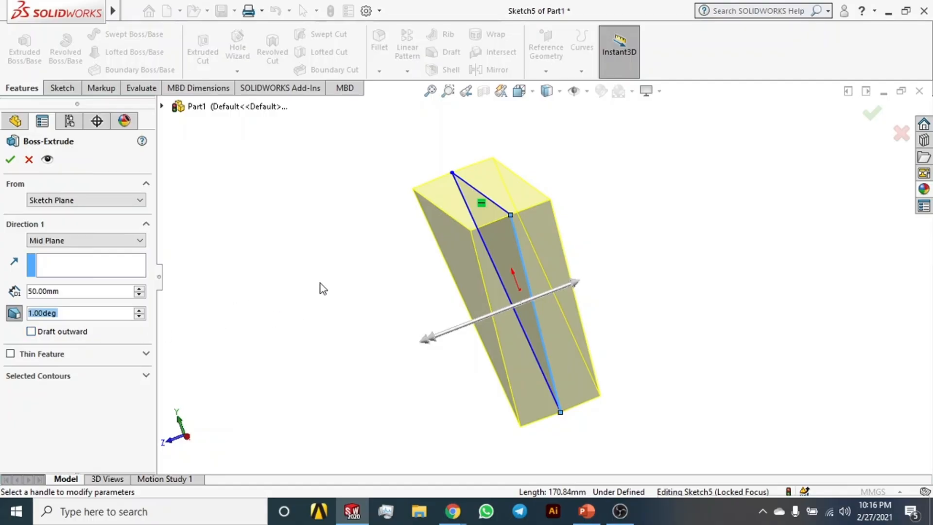
{"action": "middle_click_drag", "start_coordinate": [319, 284], "coordinate": [357, 257]}
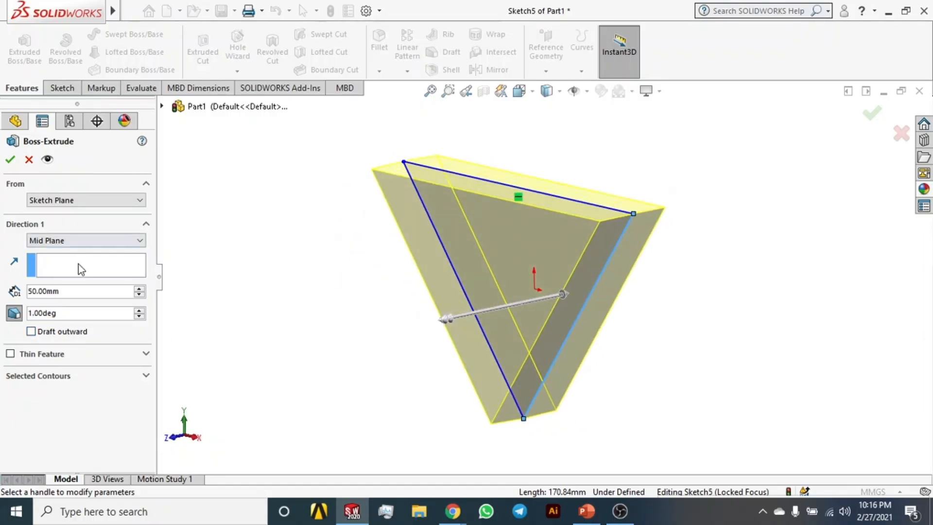
{"action": "left_click_drag", "start_coordinate": [72, 290], "coordinate": [13, 290]}
{"action": "type", "text": "100"}
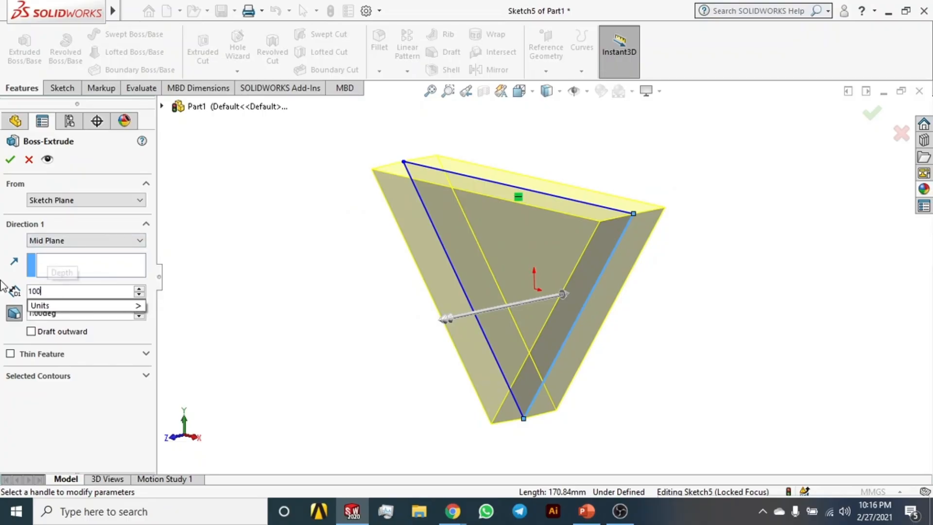
{"action": "key", "text": "Return"}
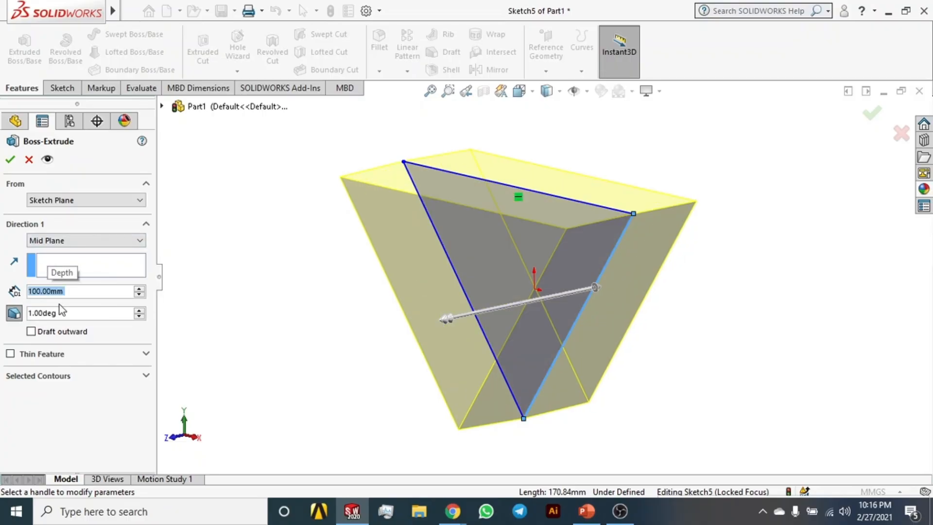
{"action": "middle_click_drag", "start_coordinate": [631, 197], "coordinate": [603, 195]}
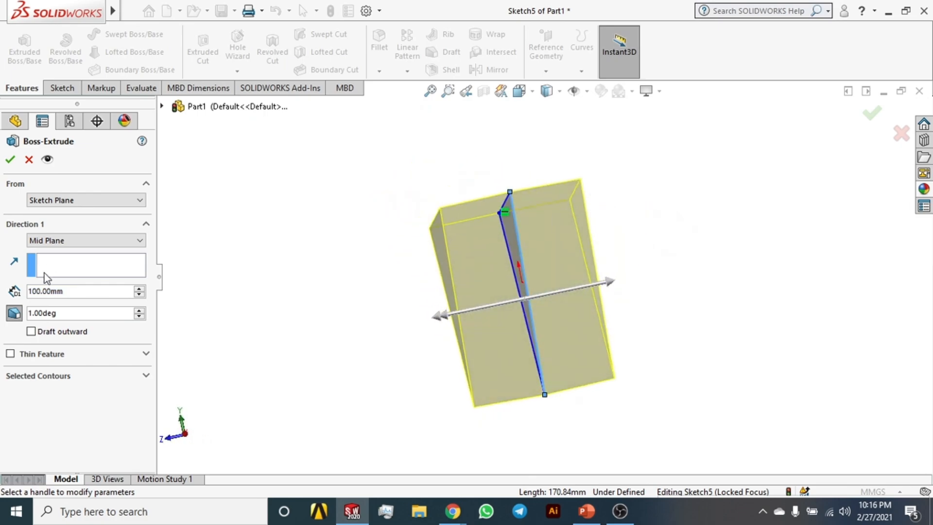
Cancel the extrusion and delete all lines of the triangle sketch
{"action": "left_click", "coordinate": [29, 158]}
{"action": "left_click_drag", "start_coordinate": [328, 165], "coordinate": [708, 406]}
{"action": "key", "text": "Delete"}
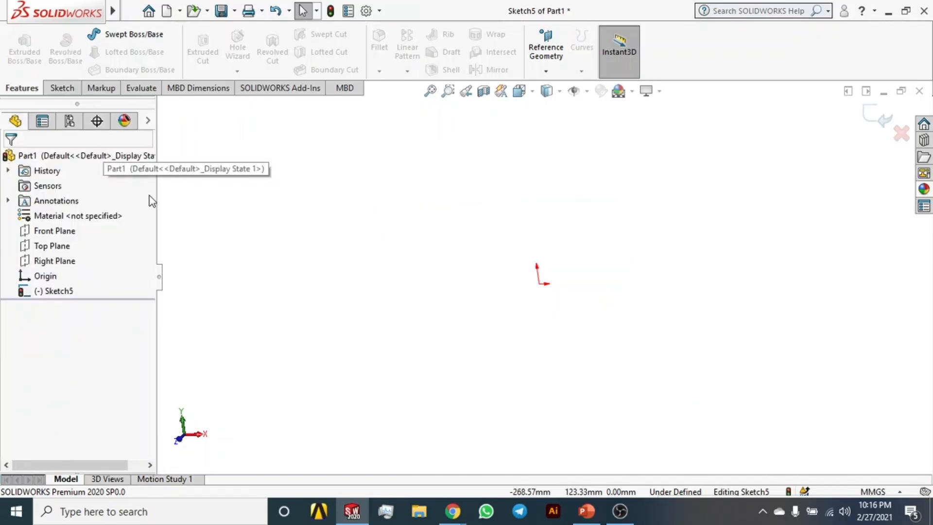
In the front view, sketch a roughly square center rectangle from the origin, about 91 mm high
{"action": "key", "text": "ctrl+1"}
{"action": "left_click", "coordinate": [62, 88]}
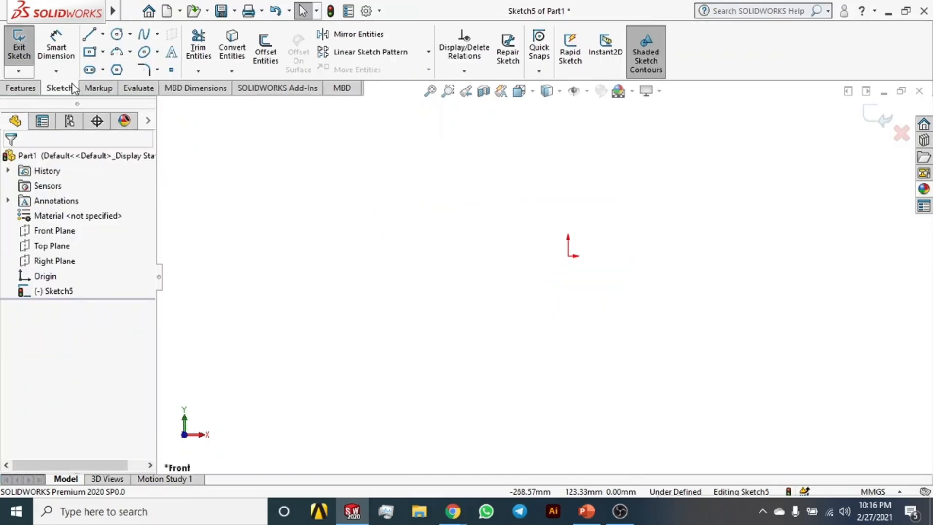
{"action": "left_click", "coordinate": [89, 58]}
{"action": "left_click", "coordinate": [568, 254]}
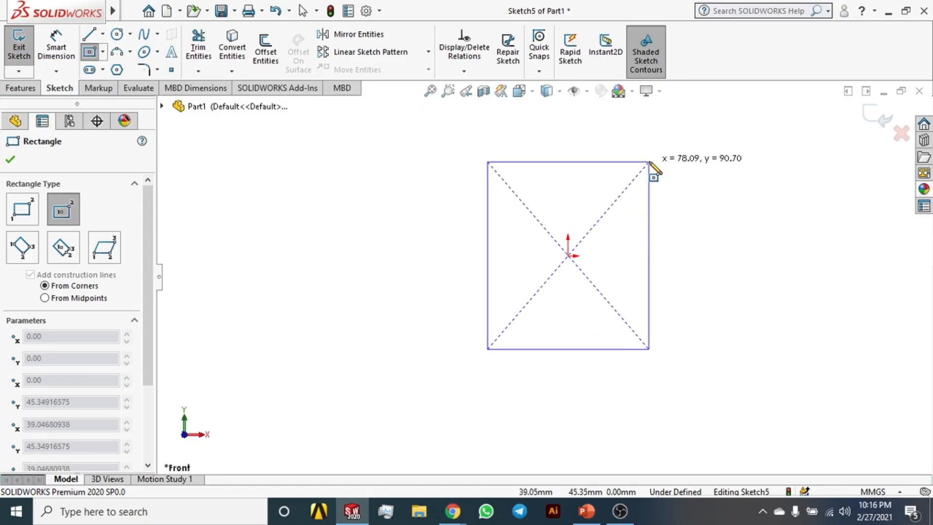
{"action": "left_click", "coordinate": [666, 163]}
Start a Boss-Extrude of the rectangle with the Blind end condition and a depth of 239 mm in Direction 1
{"action": "left_click", "coordinate": [21, 88]}
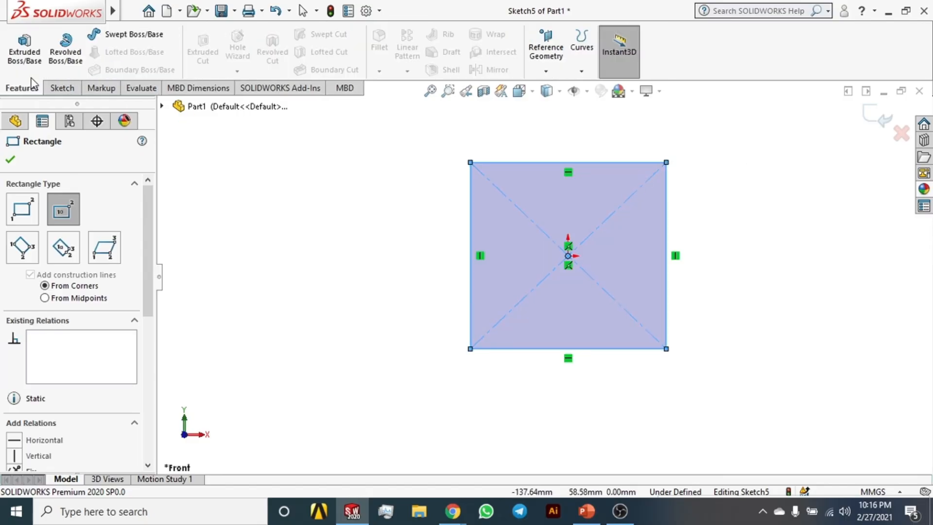
{"action": "key", "text": "Escape"}
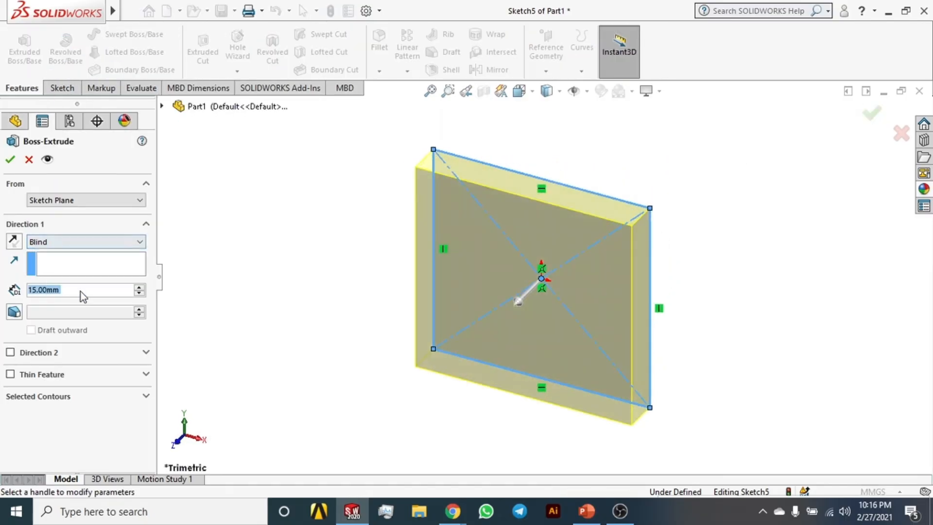
{"action": "left_click_drag", "start_coordinate": [517, 302], "coordinate": [328, 428]}
{"action": "scroll", "coordinate": [396, 317], "scroll_direction": "up", "scroll_amount": 6}
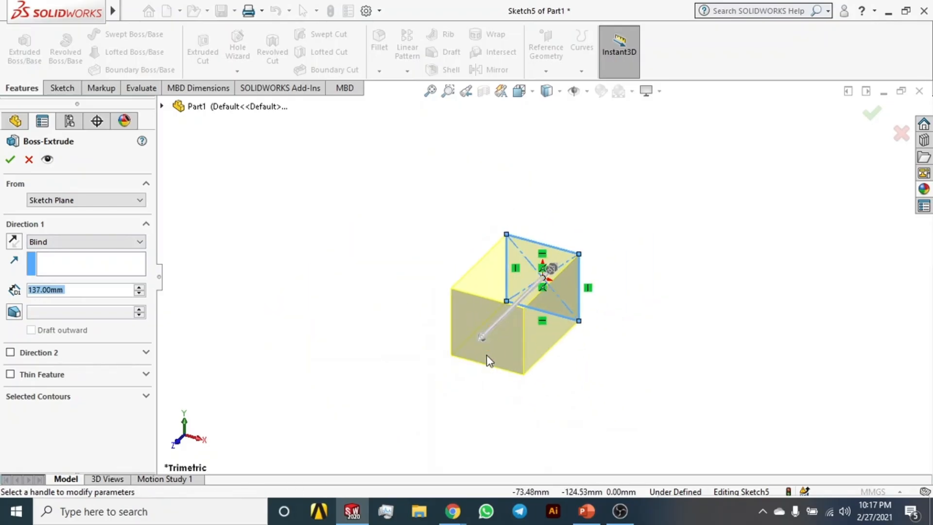
{"action": "left_click_drag", "start_coordinate": [481, 336], "coordinate": [393, 344]}
Turn a 1° draft on and off in Direction 1 to compare it with straight sides
{"action": "left_click", "coordinate": [13, 312]}
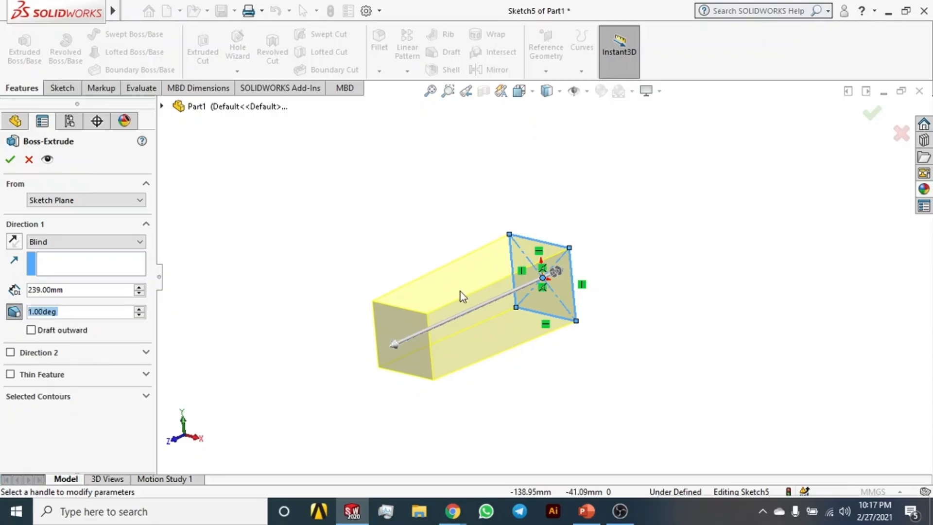
{"action": "left_click", "coordinate": [13, 312]}
{"action": "scroll", "coordinate": [486, 331], "scroll_direction": "down", "scroll_amount": 4}
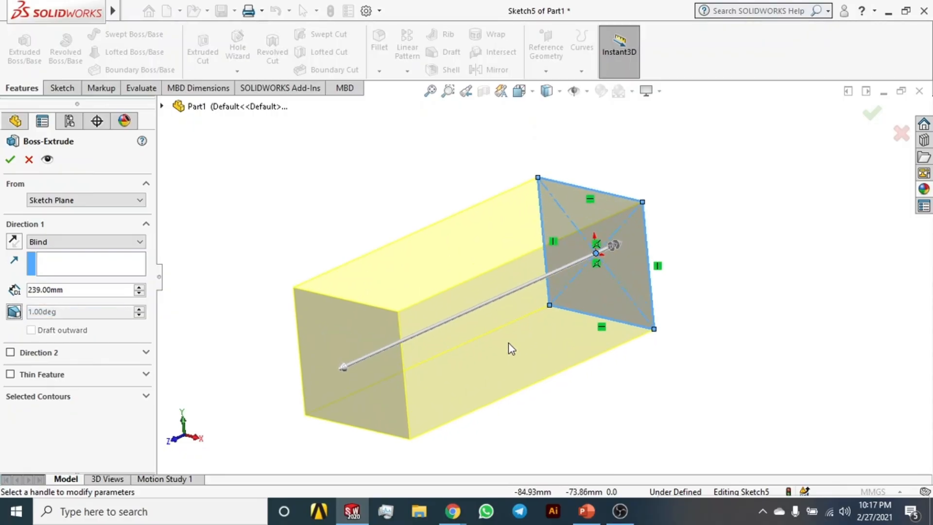
Turn on the Direction 1 draft, set its angle to 8°, and inspect the taper from the side
{"action": "left_click", "coordinate": [12, 315]}
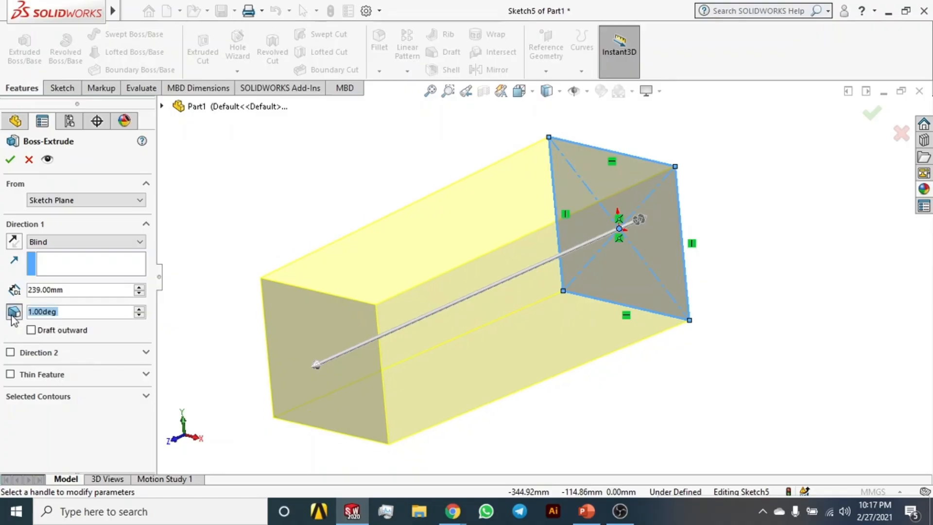
{"action": "left_click", "coordinate": [139, 311]}
{"action": "left_click", "coordinate": [140, 311]}
{"action": "left_click", "coordinate": [139, 311]}
{"action": "left_click", "coordinate": [140, 311]}
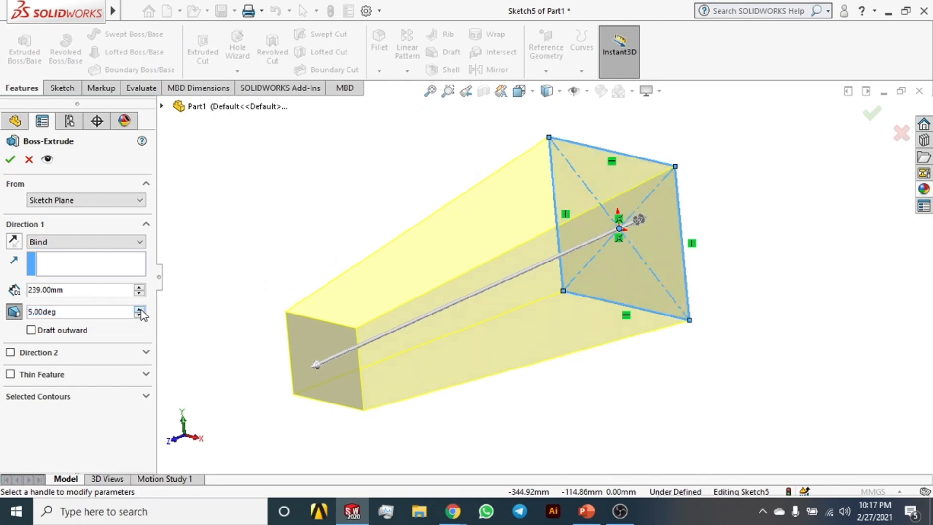
{"action": "left_click", "coordinate": [140, 310]}
{"action": "left_click", "coordinate": [140, 311]}
{"action": "left_click", "coordinate": [140, 311]}
{"action": "mouse_move", "coordinate": [296, 338]}
{"action": "middle_mouse_down"}
{"action": "mouse_move", "coordinate": [384, 238]}
{"action": "mouse_move", "coordinate": [658, 215]}
{"action": "mouse_move", "coordinate": [631, 125]}
{"action": "mouse_move", "coordinate": [554, 235]}
{"action": "mouse_move", "coordinate": [548, 223]}
{"action": "mouse_move", "coordinate": [560, 235]}
{"action": "middle_mouse_up"}
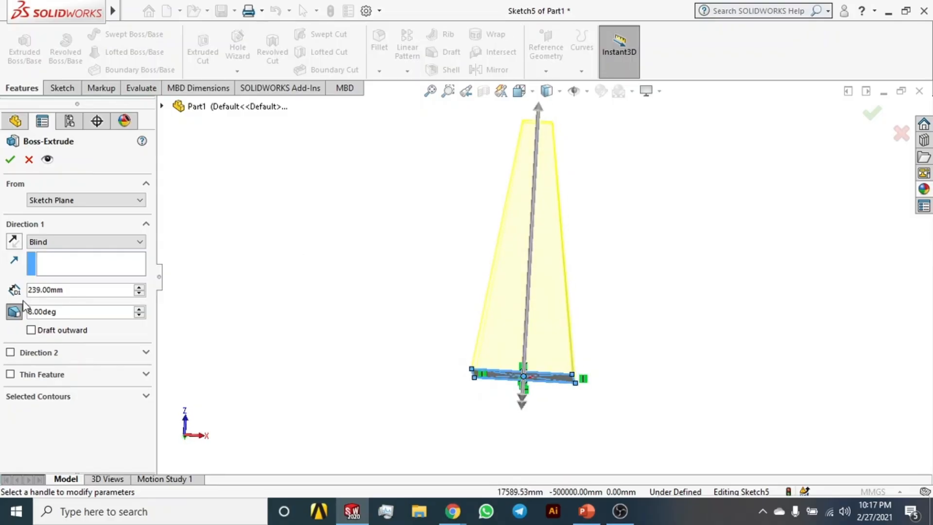
Compare the extrusion with and without the 8° draft and make the draft go outward
{"action": "left_click", "coordinate": [13, 311]}
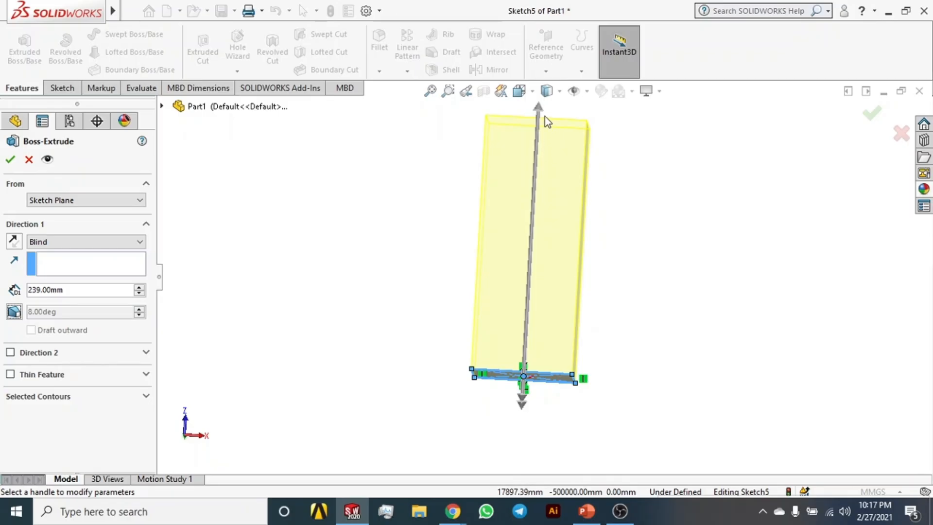
{"action": "left_click", "coordinate": [14, 312]}
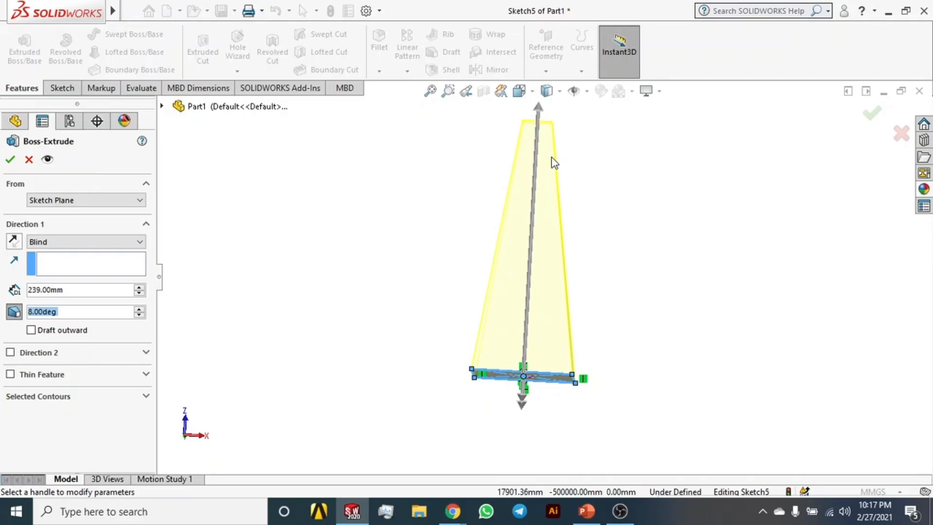
{"action": "left_click", "coordinate": [38, 330]}
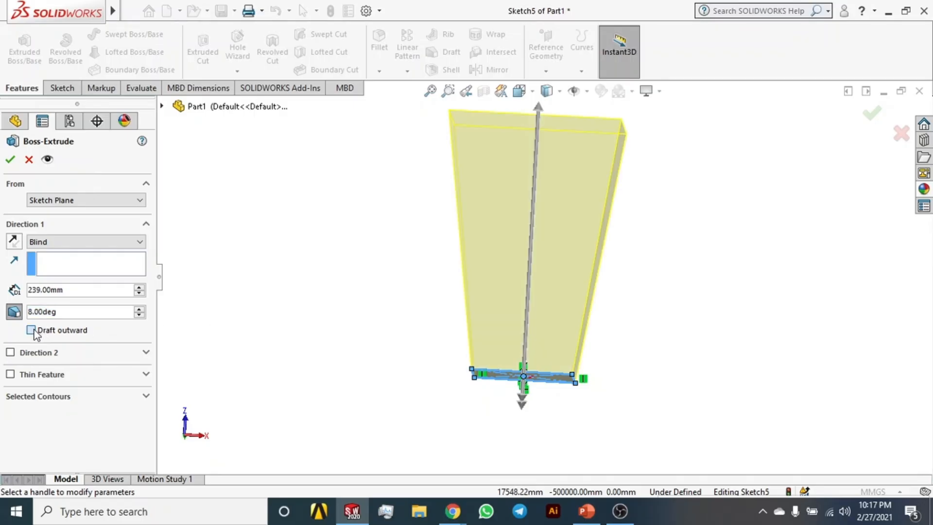
{"action": "key", "text": "f"}
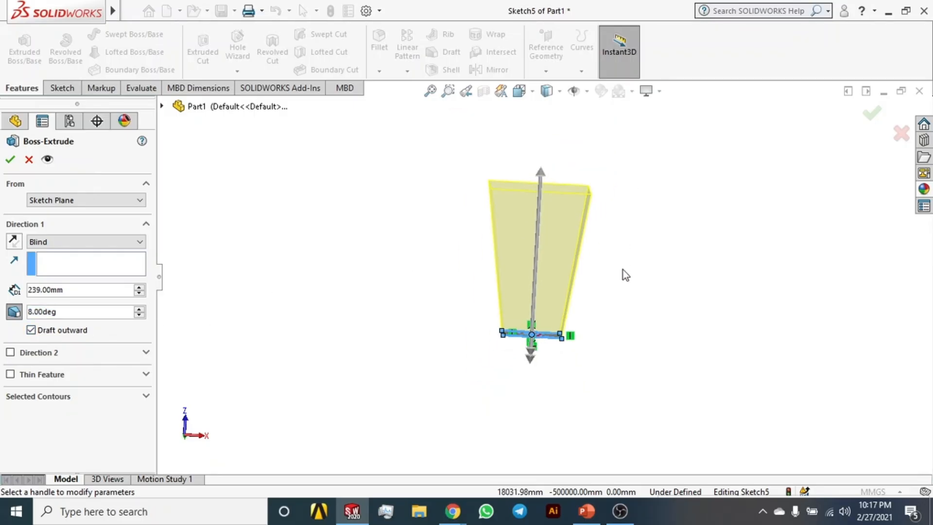
Toggle the Direction 1 draft and its outward option off and on, leaving both enabled
{"action": "left_click", "coordinate": [11, 314]}
{"action": "left_click", "coordinate": [12, 313]}
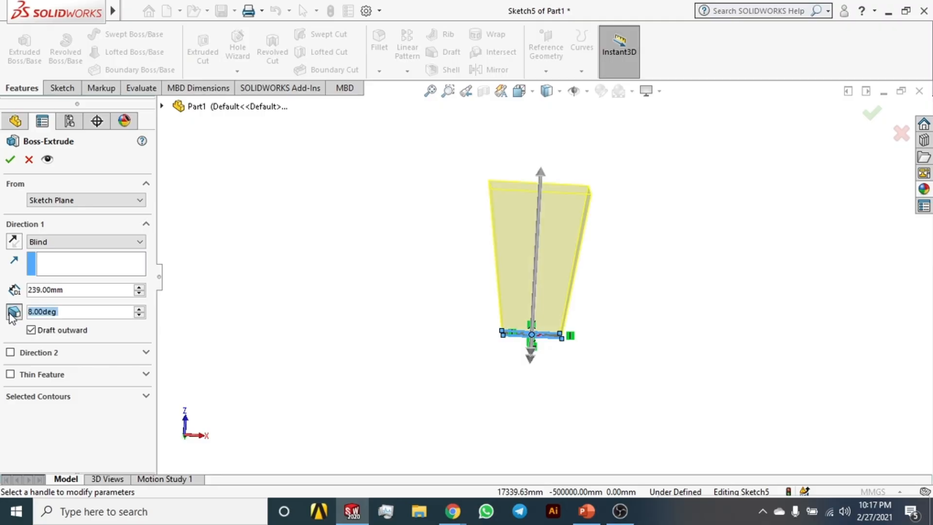
{"action": "left_click", "coordinate": [31, 330]}
{"action": "left_click", "coordinate": [31, 331]}
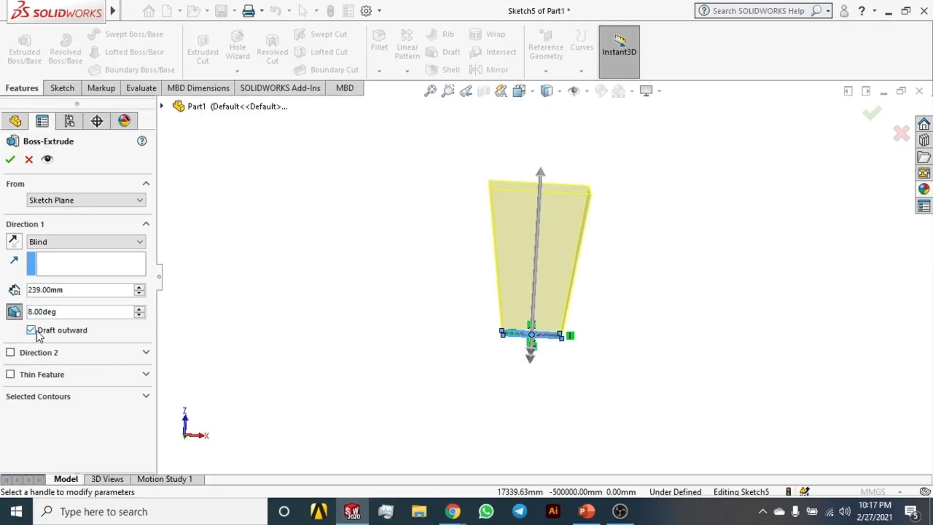
Enable Direction 2 with the Blind end condition and set its depth to 90 mm
{"action": "left_click", "coordinate": [10, 354]}
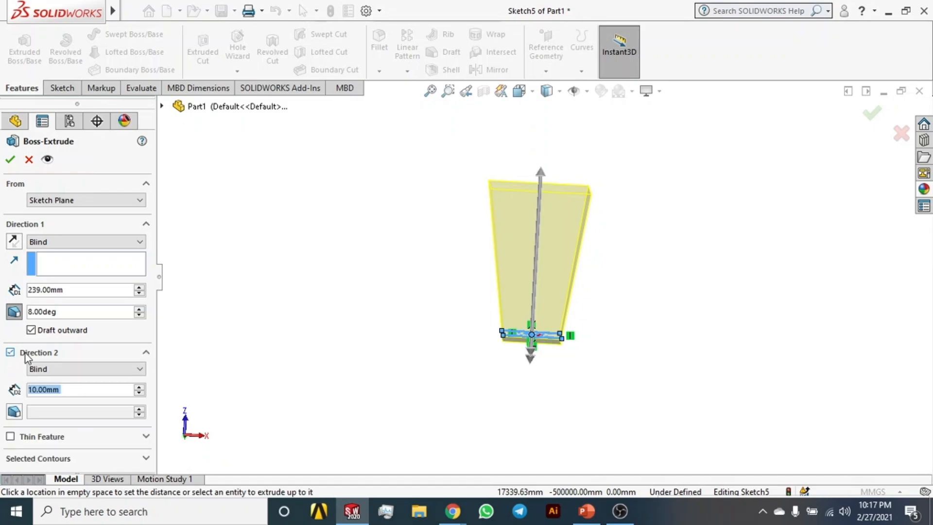
{"action": "left_click", "coordinate": [140, 386]}
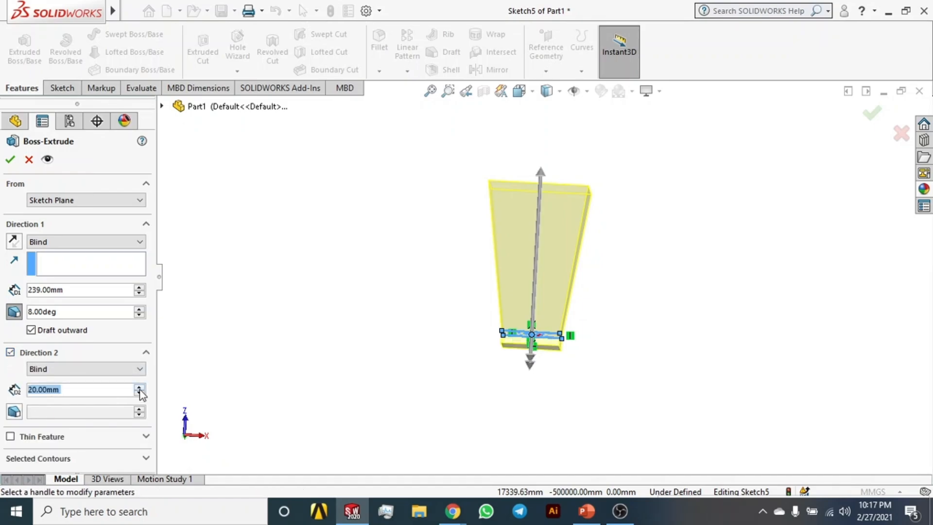
{"action": "left_click", "coordinate": [140, 386]}
{"action": "left_click", "coordinate": [140, 386]}
{"action": "left_click", "coordinate": [140, 386]}
{"action": "left_click", "coordinate": [140, 386]}
{"action": "left_click", "coordinate": [140, 387]}
{"action": "left_click", "coordinate": [140, 386]}
{"action": "left_click", "coordinate": [140, 387]}
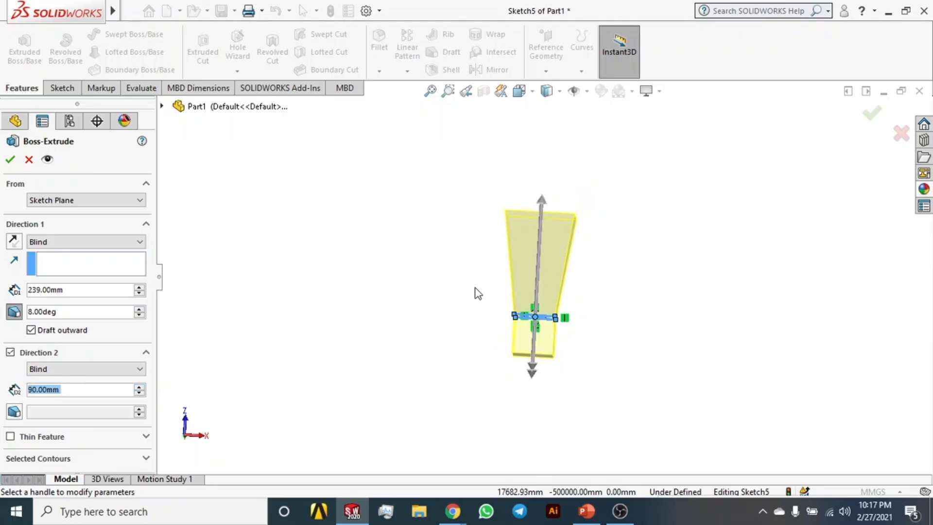
Examine the two-direction extrusion in the Bottom view, comparing the shape on each side of the sketch plane
{"action": "mouse_move", "coordinate": [476, 292]}
{"action": "middle_mouse_down"}
{"action": "mouse_move", "coordinate": [533, 332]}
{"action": "mouse_move", "coordinate": [545, 196]}
{"action": "mouse_move", "coordinate": [555, 214]}
{"action": "middle_mouse_up"}
{"action": "key", "text": "ctrl+8"}
{"action": "scroll", "coordinate": [532, 282], "scroll_direction": "up", "scroll_amount": 5}
{"action": "scroll", "coordinate": [555, 214], "scroll_direction": "up", "scroll_amount": 2}
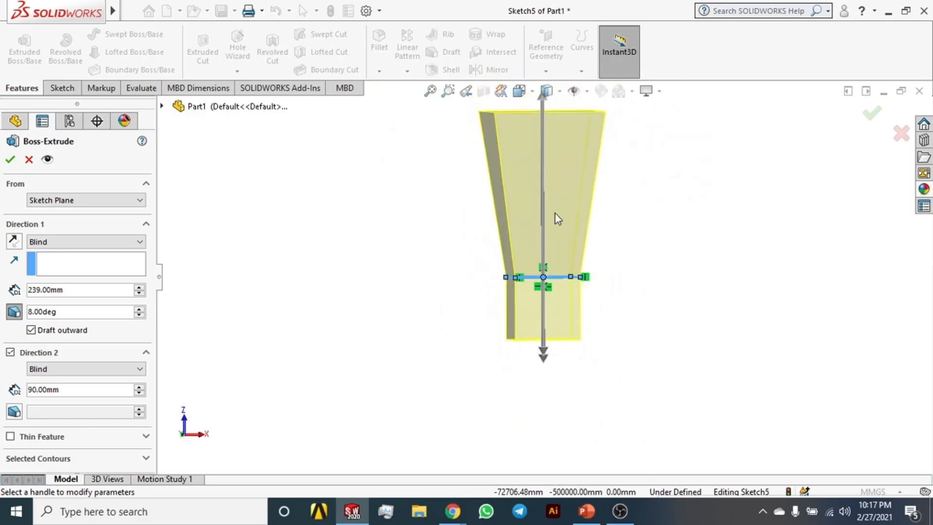
{"action": "left_click", "coordinate": [525, 91]}
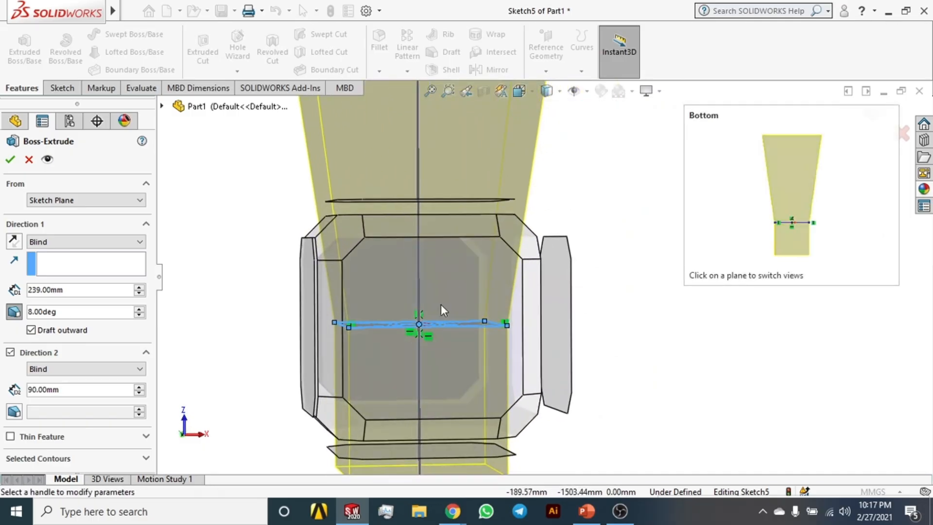
{"action": "left_click", "coordinate": [441, 304]}
{"action": "scroll", "coordinate": [563, 311], "scroll_direction": "up", "scroll_amount": 1}
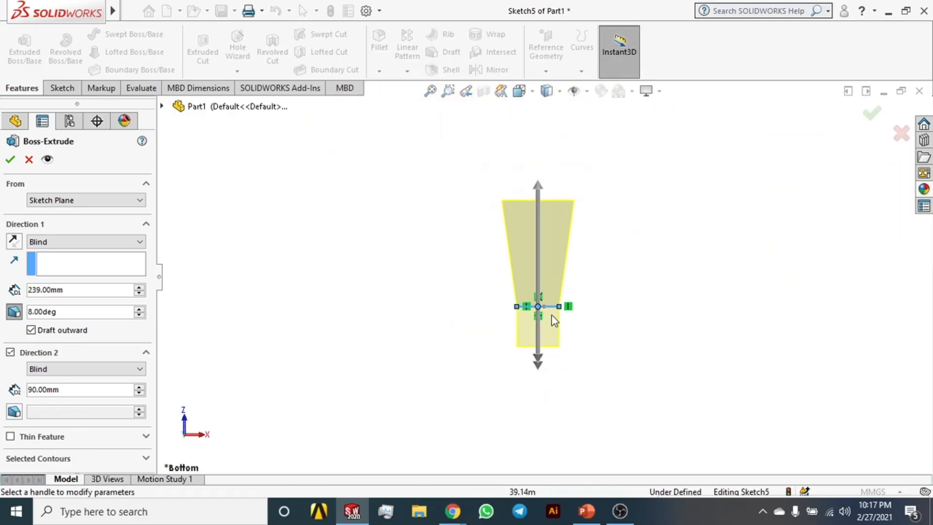
{"action": "scroll", "coordinate": [545, 308], "scroll_direction": "down", "scroll_amount": 1}
{"action": "scroll", "coordinate": [557, 311], "scroll_direction": "down", "scroll_amount": 1}
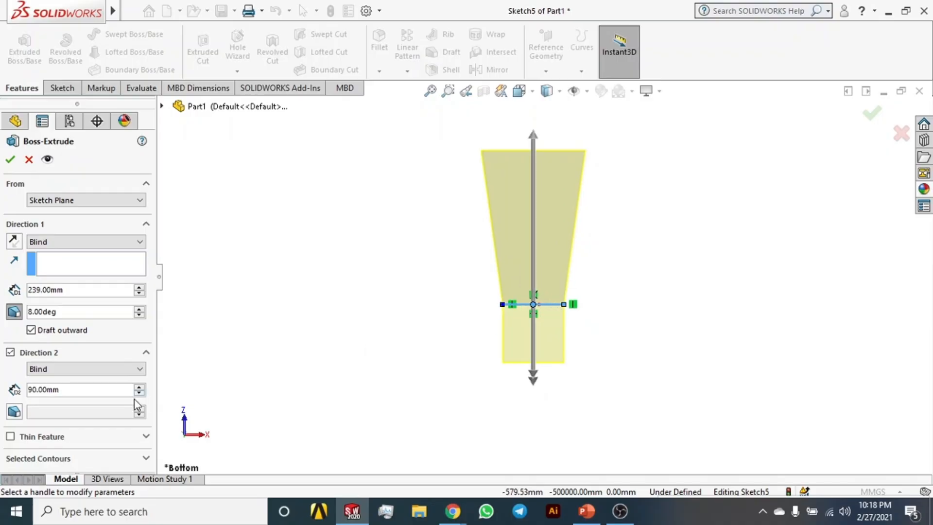
Turn on the draft for Direction 2 and set its angle to 5°
{"action": "left_click", "coordinate": [14, 412]}
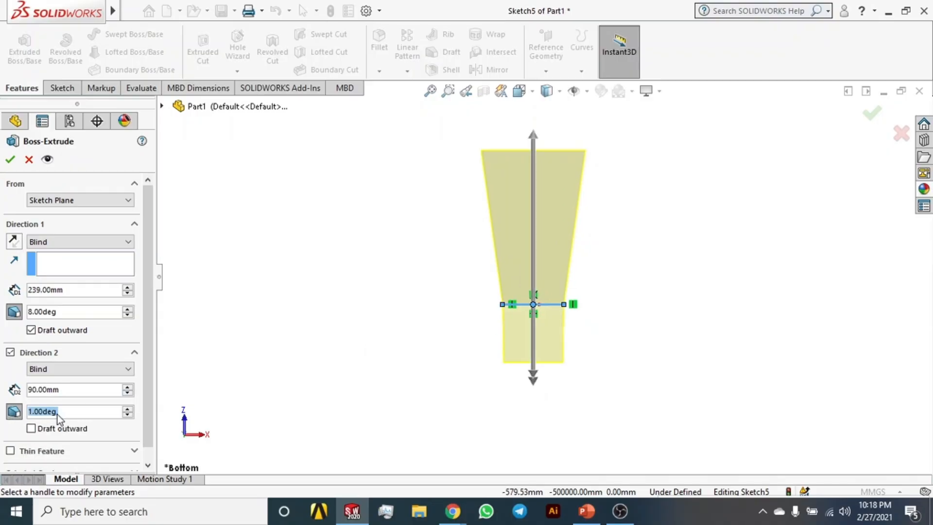
{"action": "left_click", "coordinate": [127, 409]}
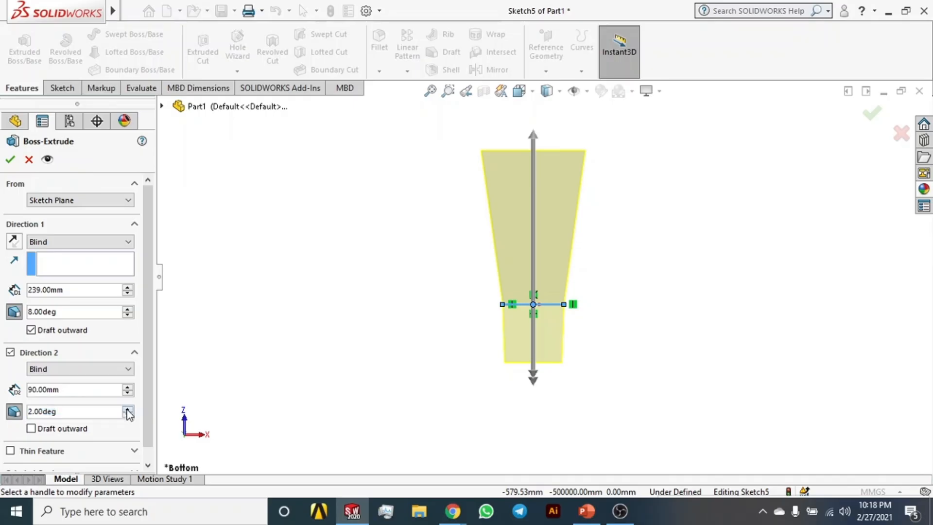
{"action": "left_click", "coordinate": [127, 408]}
{"action": "left_click", "coordinate": [127, 409]}
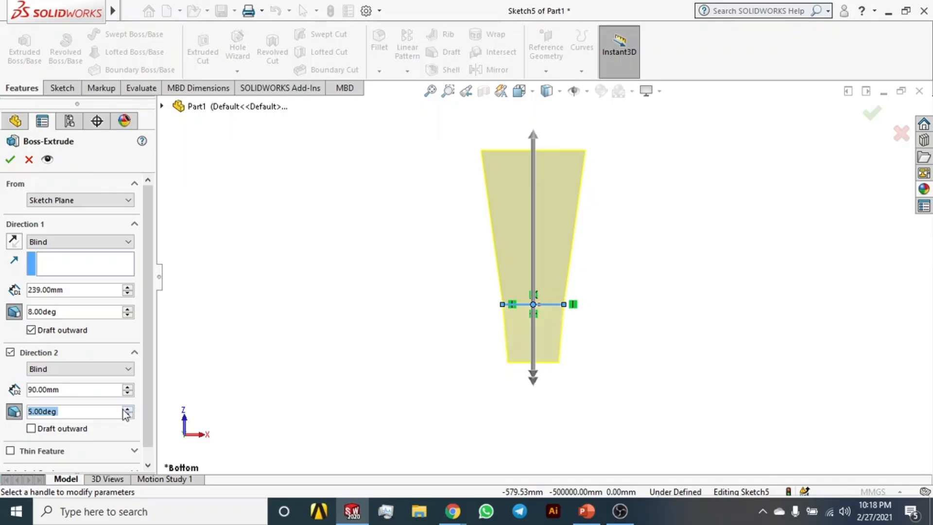
Make the Direction 2 draft go outward and increase its angle to 11°
{"action": "left_click", "coordinate": [31, 428]}
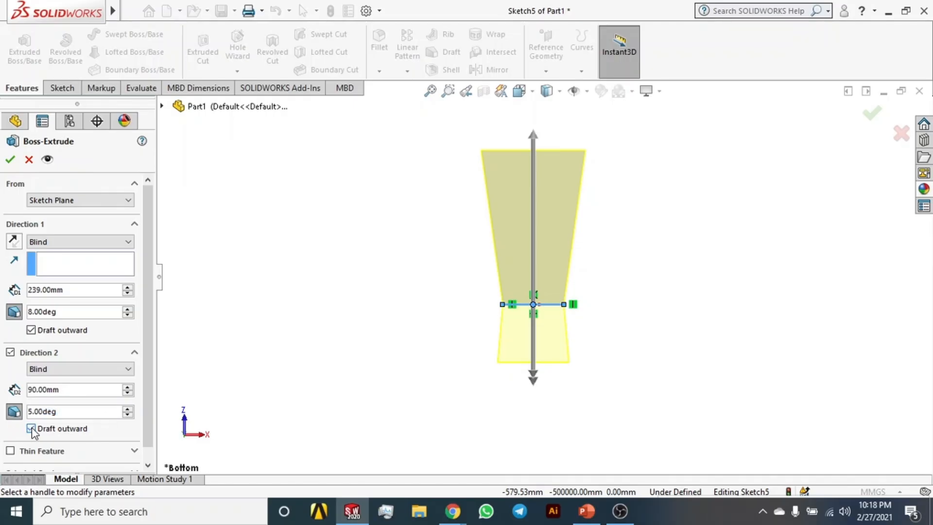
{"action": "left_click", "coordinate": [127, 408]}
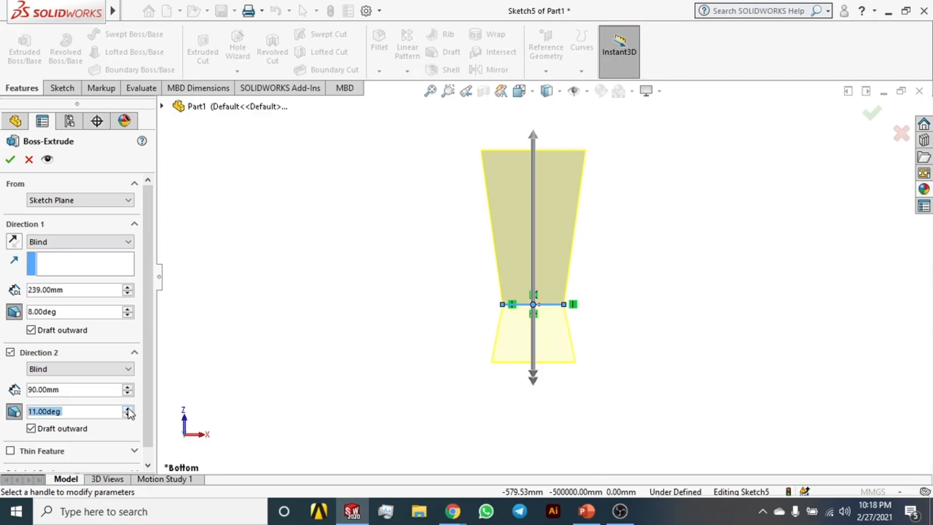
{"action": "left_click", "coordinate": [127, 408]}
{"action": "left_click", "coordinate": [126, 408]}
Disable Direction 2 and turn off the outward option and the draft in Direction 1
{"action": "left_click", "coordinate": [10, 353]}
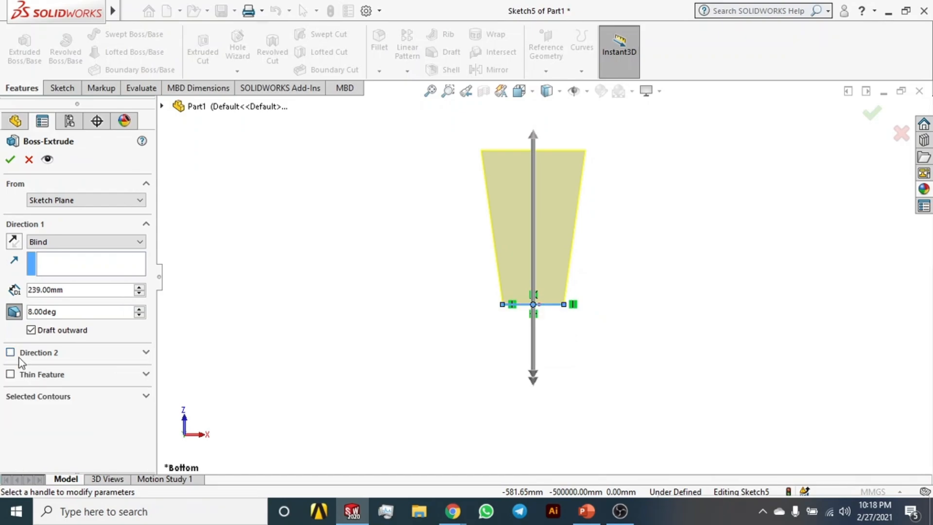
{"action": "left_click", "coordinate": [31, 330]}
{"action": "left_click", "coordinate": [14, 311]}
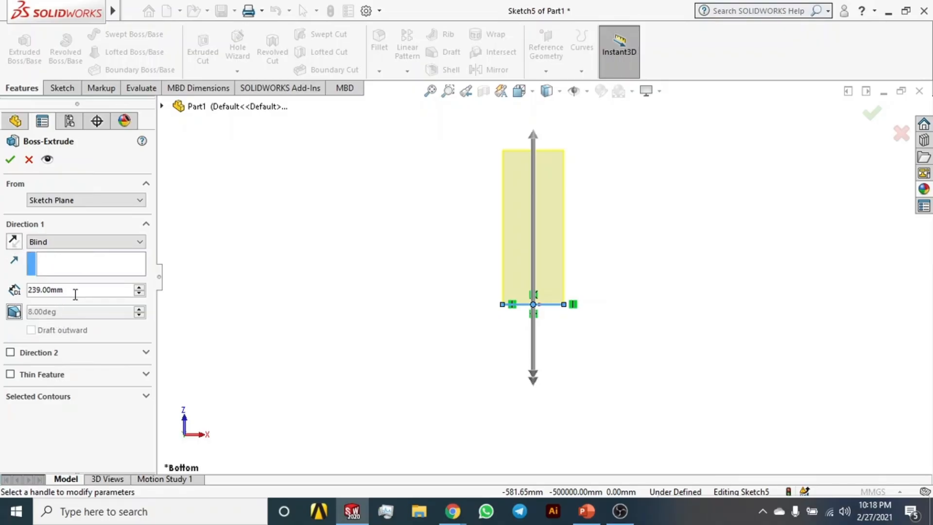
Turn the Direction 1 draft back on and try angles up to 13° and down to 4°
{"action": "left_click", "coordinate": [14, 312]}
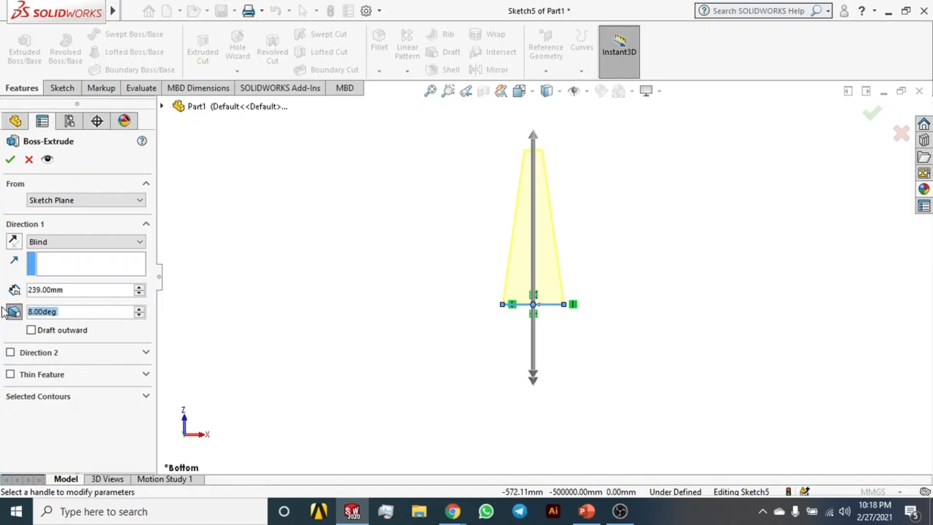
{"action": "left_click", "coordinate": [141, 310]}
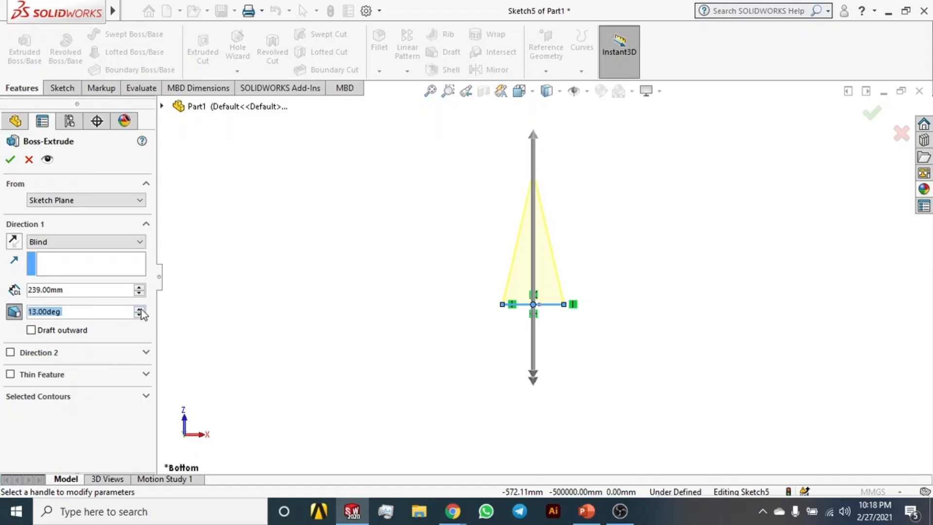
{"action": "left_click", "coordinate": [138, 315]}
{"action": "left_click", "coordinate": [139, 315]}
{"action": "left_click", "coordinate": [139, 315]}
{"action": "left_click", "coordinate": [139, 315]}
{"action": "left_click", "coordinate": [139, 315]}
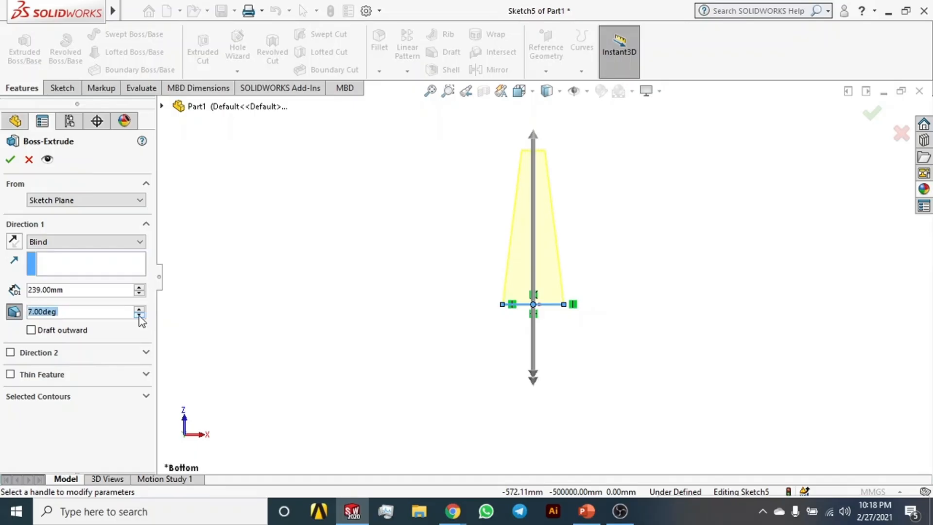
Turn off the Direction 1 draft and reverse the extrusion direction back and forth
{"action": "left_click", "coordinate": [13, 313]}
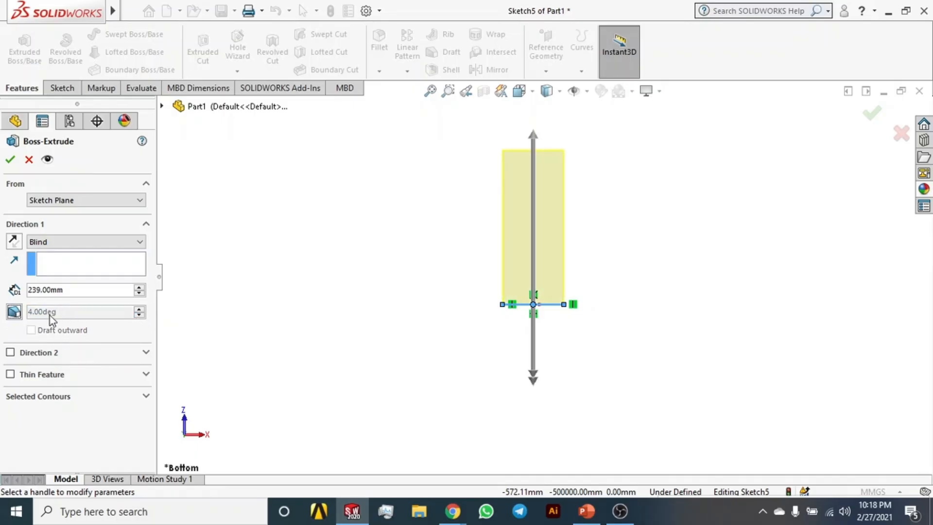
{"action": "left_click", "coordinate": [14, 241]}
{"action": "left_click", "coordinate": [15, 241]}
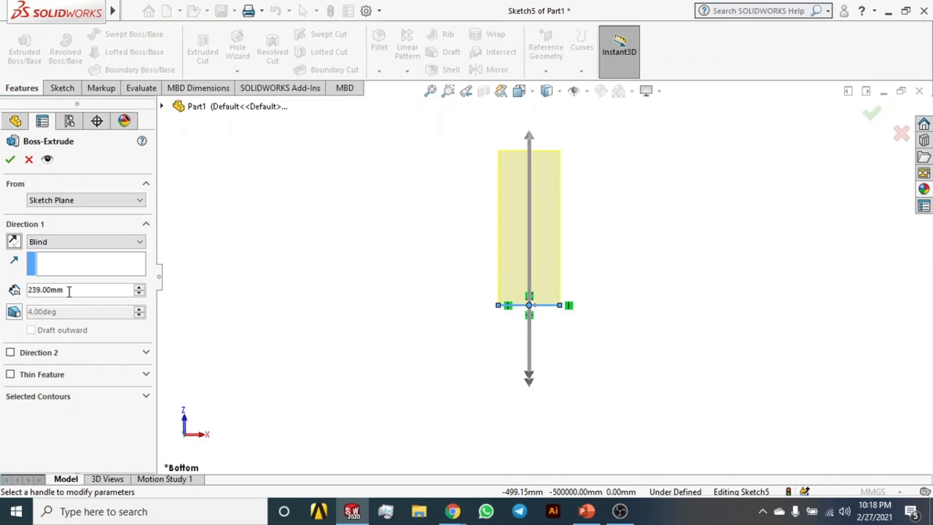
Set the Direction 1 extrusion depth to 300 mm
{"action": "left_click_drag", "start_coordinate": [69, 292], "coordinate": [34, 288]}
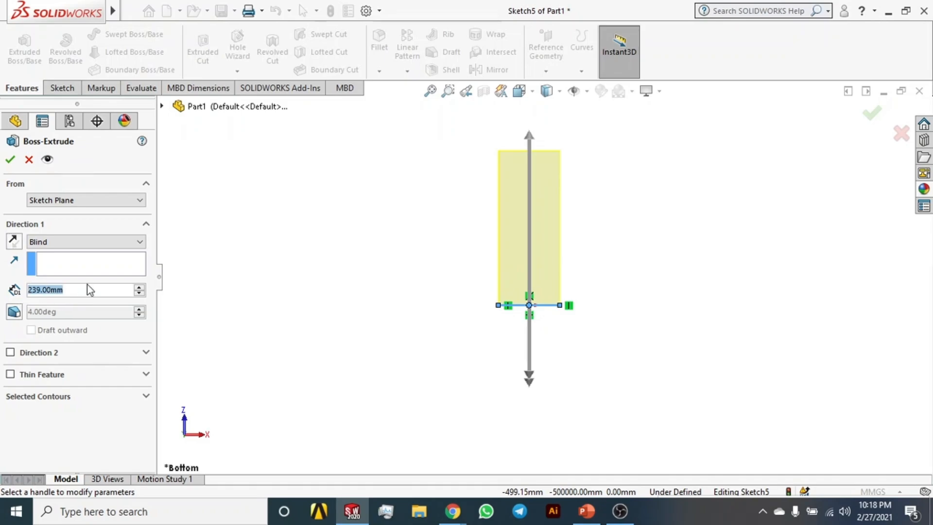
{"action": "type", "text": "300"}
{"action": "key", "text": "Return"}
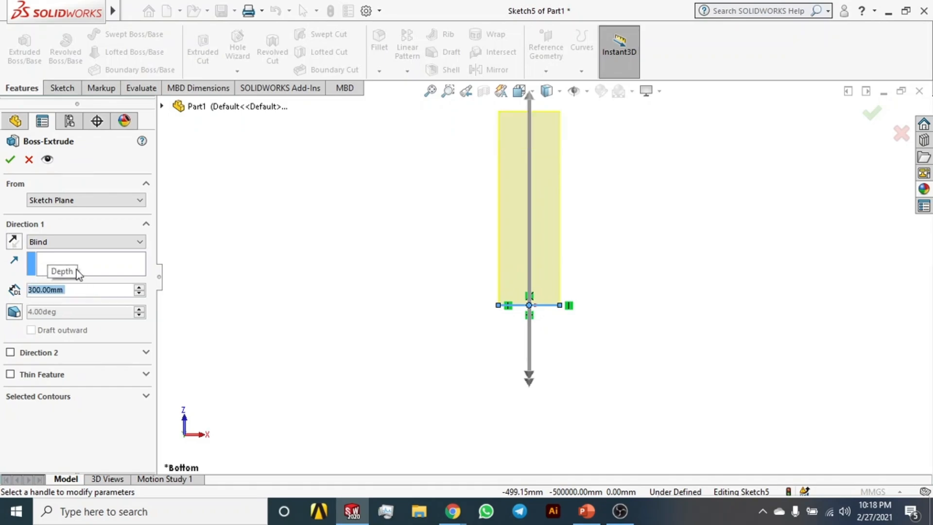
Switch the 10 mm one-direction Thin Feature on and off to compare the hollow and solid extrusion previews
{"action": "left_click", "coordinate": [10, 375]}
{"action": "scroll", "coordinate": [543, 191], "scroll_direction": "down", "scroll_amount": 1}
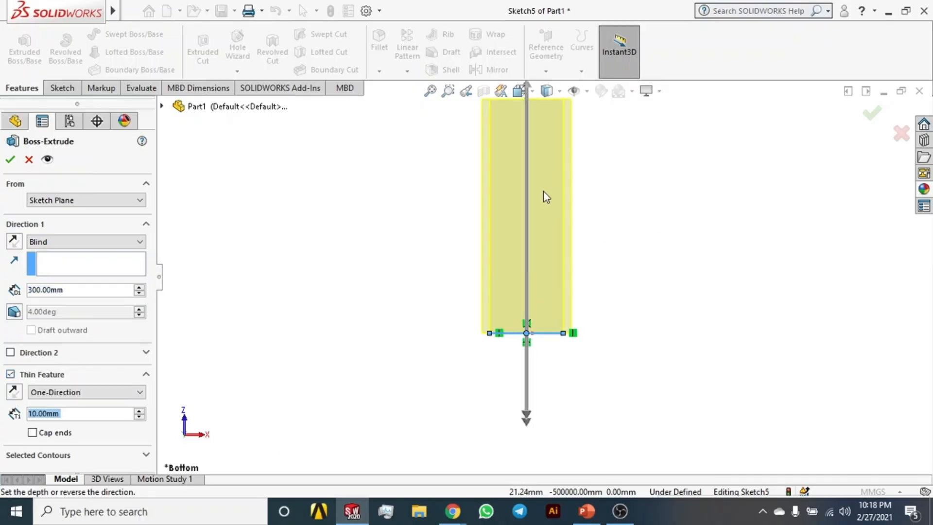
{"action": "scroll", "coordinate": [543, 191], "scroll_direction": "up", "scroll_amount": 2}
{"action": "scroll", "coordinate": [557, 184], "scroll_direction": "down", "scroll_amount": 5}
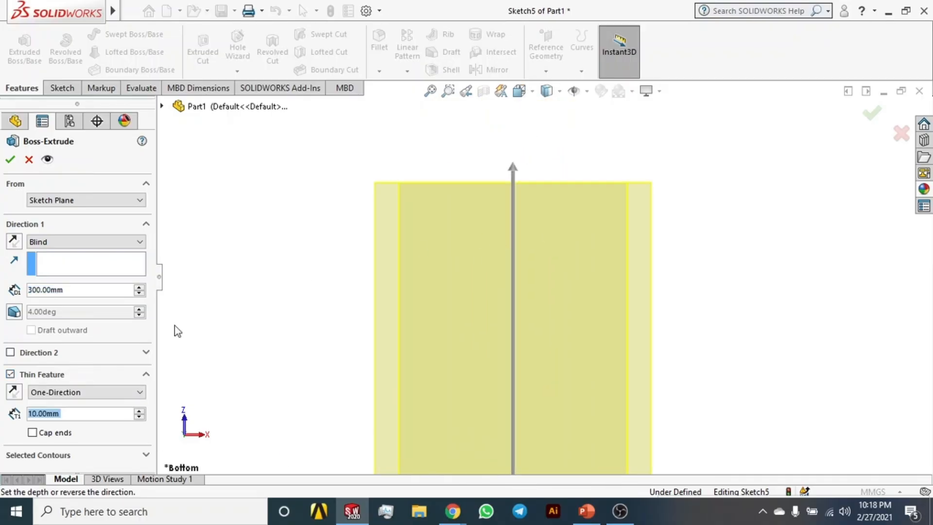
{"action": "left_click", "coordinate": [10, 374]}
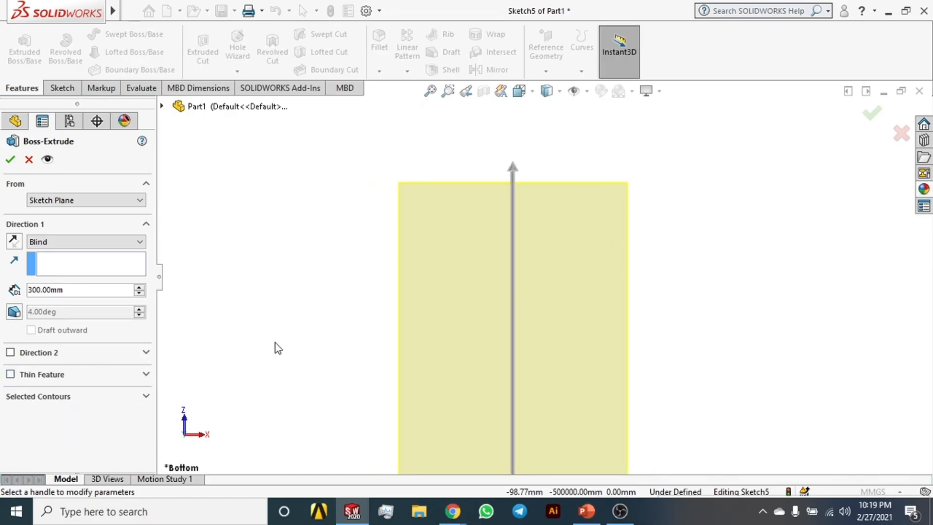
{"action": "left_click", "coordinate": [10, 374]}
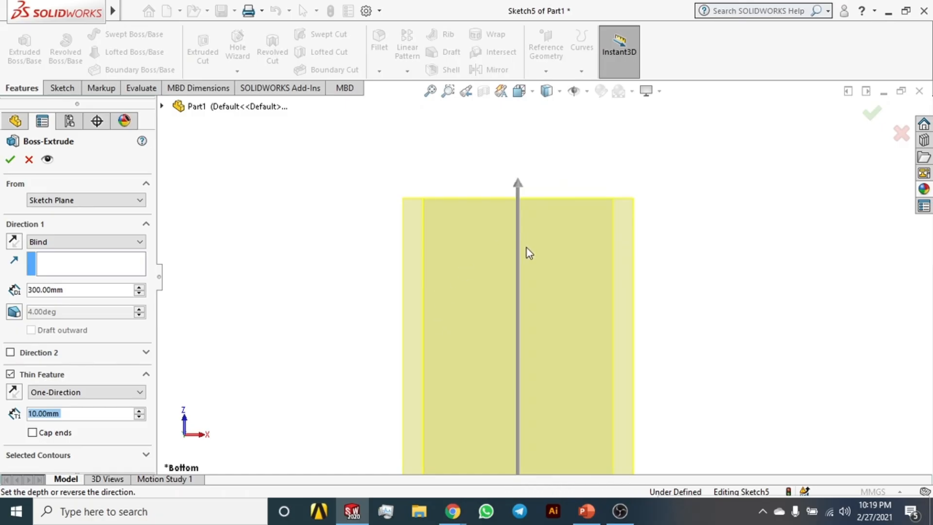
{"action": "middle_click_drag", "start_coordinate": [527, 248], "coordinate": [577, 401]}
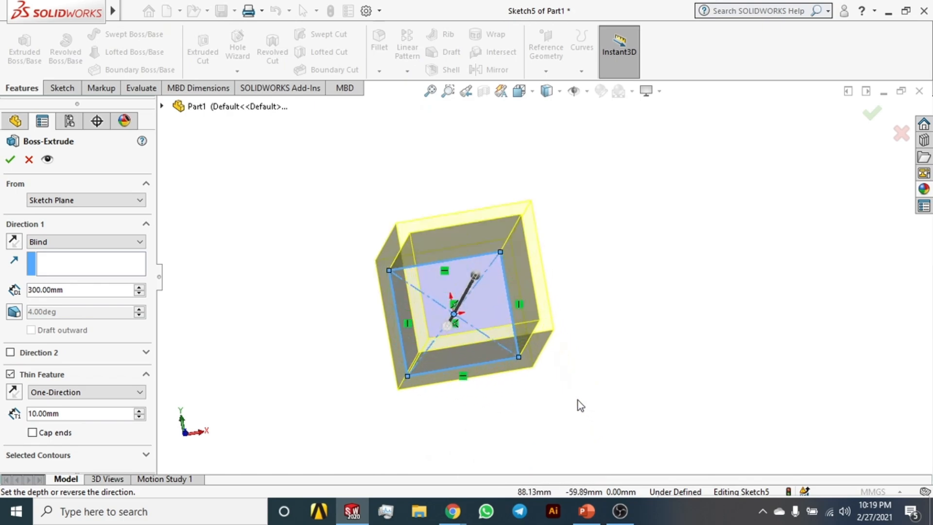
{"action": "left_click", "coordinate": [10, 374]}
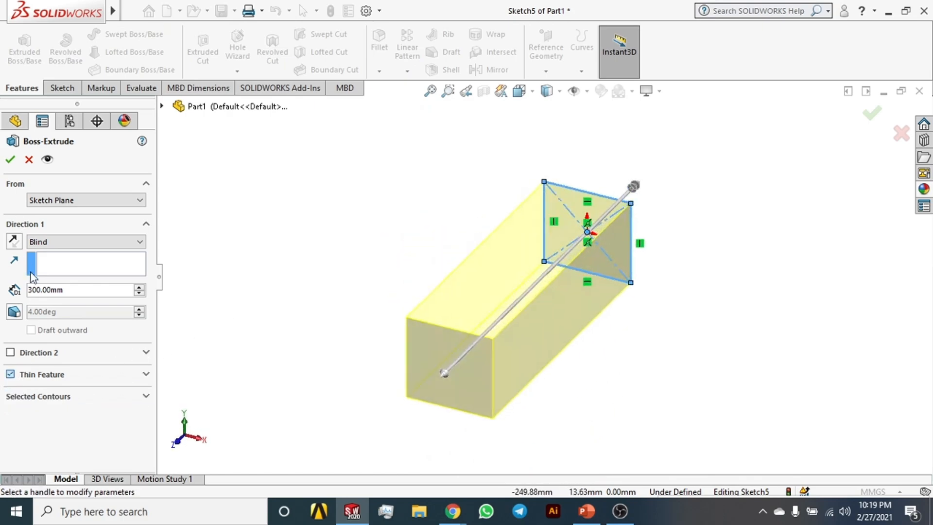
Create the 300 mm extrusion as a solid without Thin Feature, then go back to editing its sketch
{"action": "left_click", "coordinate": [11, 374]}
{"action": "left_click", "coordinate": [10, 159]}
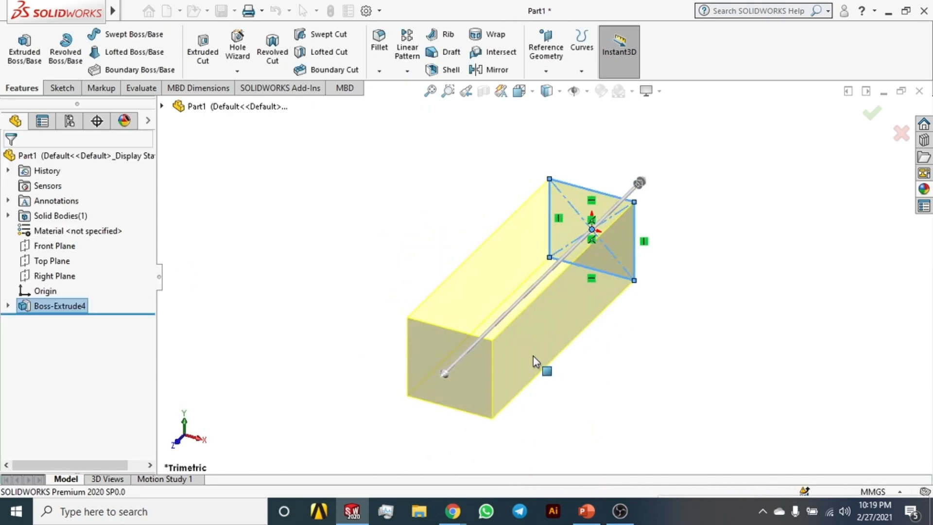
{"action": "left_click", "coordinate": [33, 310]}
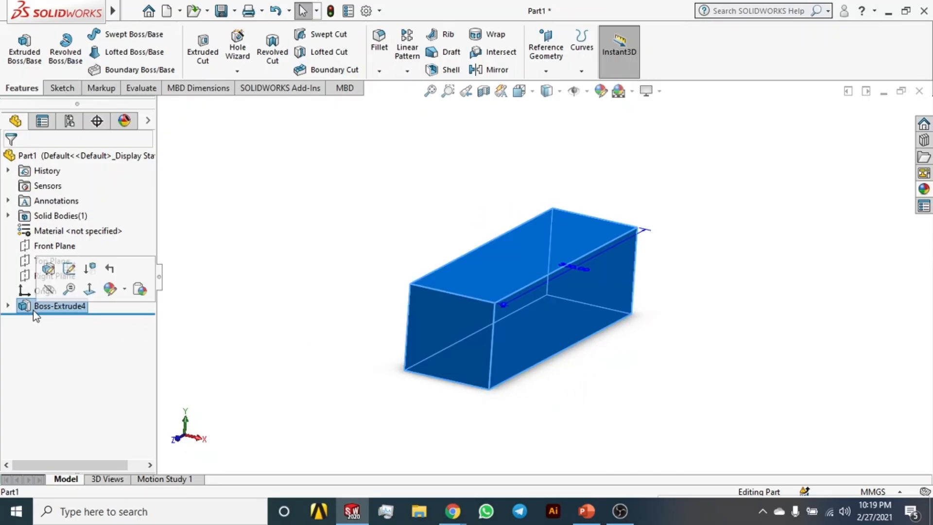
{"action": "left_click", "coordinate": [54, 266]}
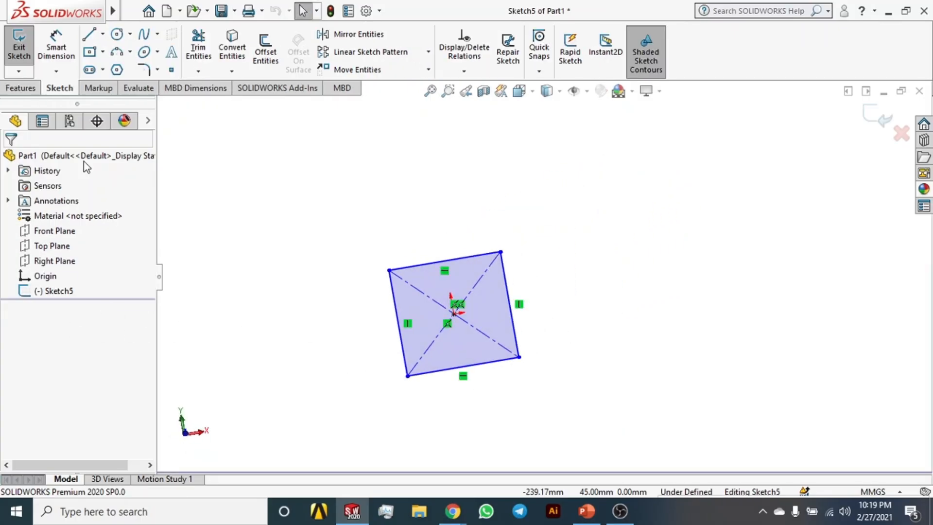
Extrude the center rectangle 300 mm as a one-direction thin feature with a 10 mm wall
{"action": "left_click", "coordinate": [17, 84]}
{"action": "left_click", "coordinate": [25, 48]}
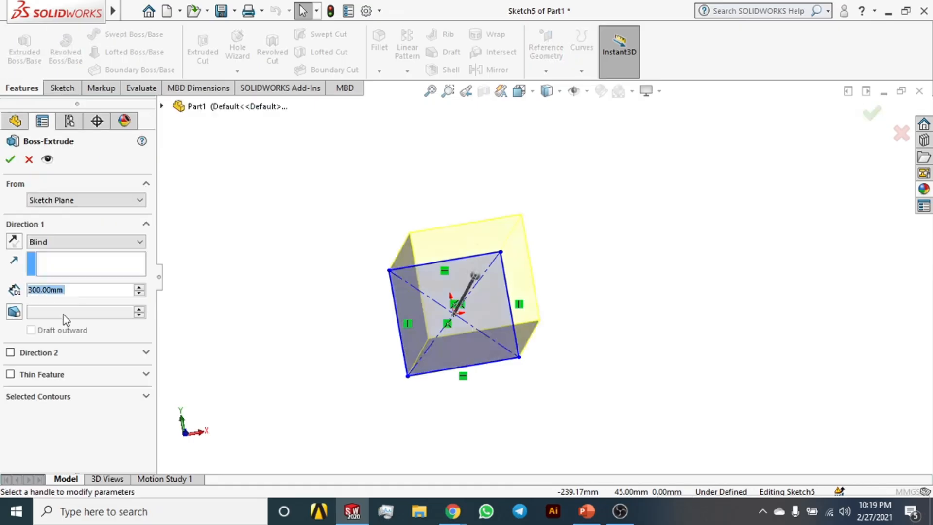
{"action": "left_click", "coordinate": [9, 374]}
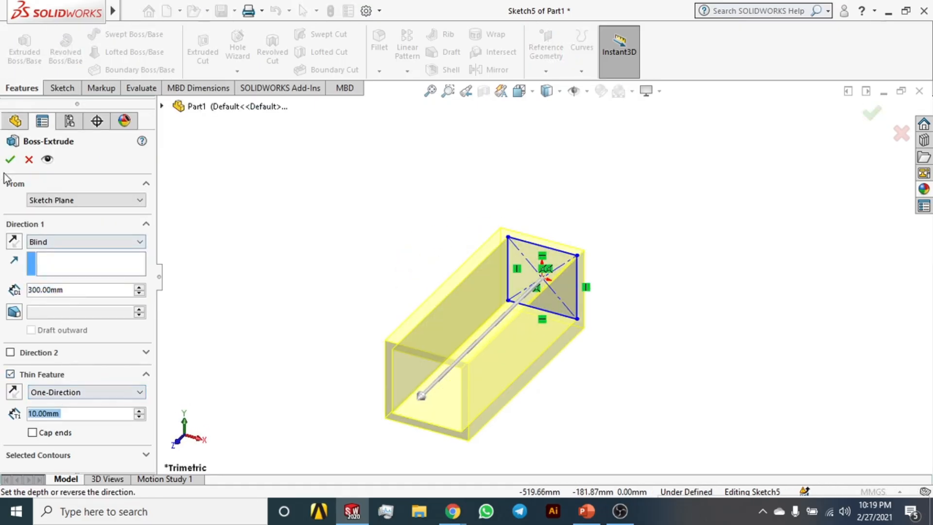
{"action": "left_click", "coordinate": [10, 159]}
{"action": "middle_click_drag", "start_coordinate": [495, 392], "coordinate": [470, 350]}
Edit the thin extrusion and try wall thicknesses of 5 mm and 10 mm, finishing with 20 mm
{"action": "left_click", "coordinate": [38, 310]}
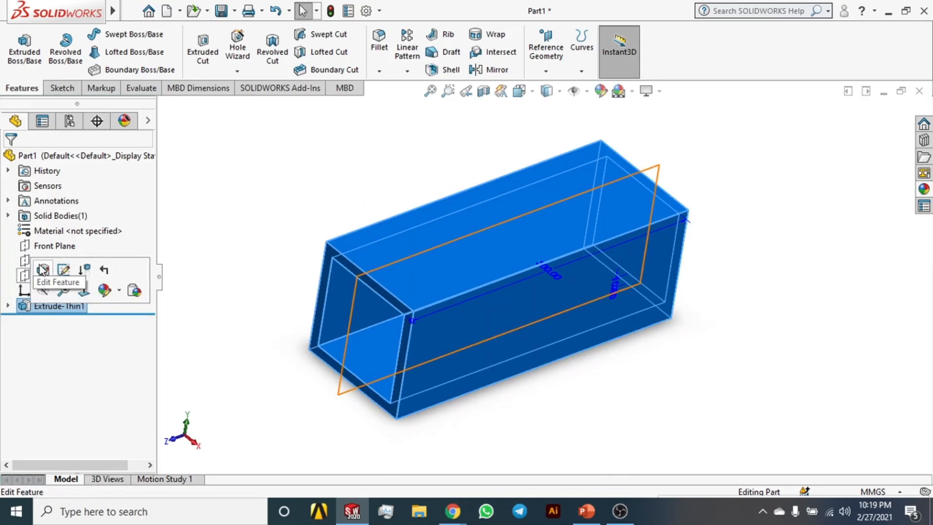
{"action": "left_click", "coordinate": [63, 269]}
{"action": "scroll", "coordinate": [397, 326], "scroll_direction": "down", "scroll_amount": 2}
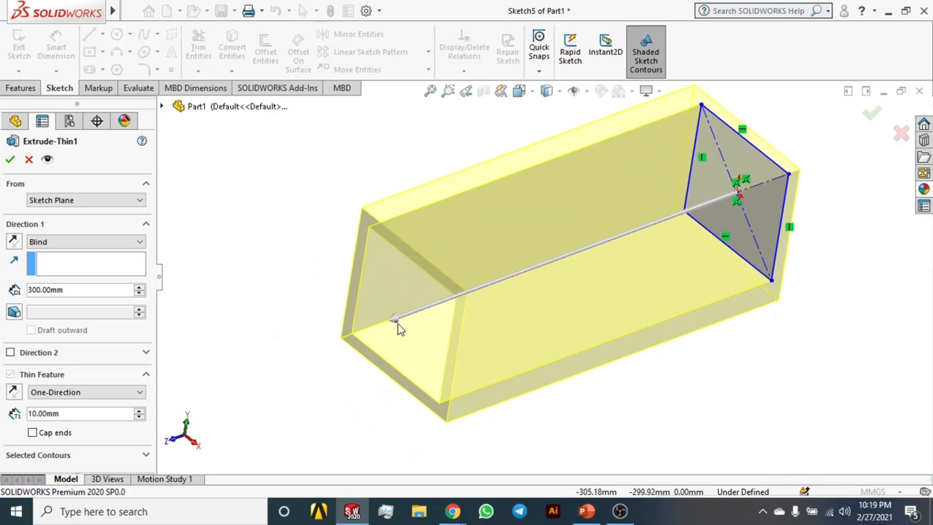
{"action": "left_click", "coordinate": [77, 416]}
{"action": "left_click_drag", "start_coordinate": [78, 415], "coordinate": [47, 416]}
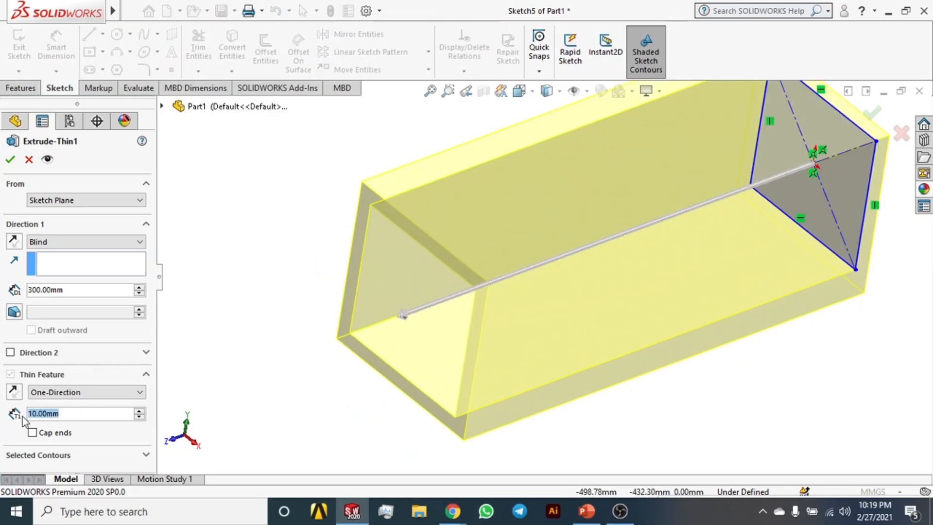
{"action": "type", "text": "5mm"}
{"action": "key", "text": "Return"}
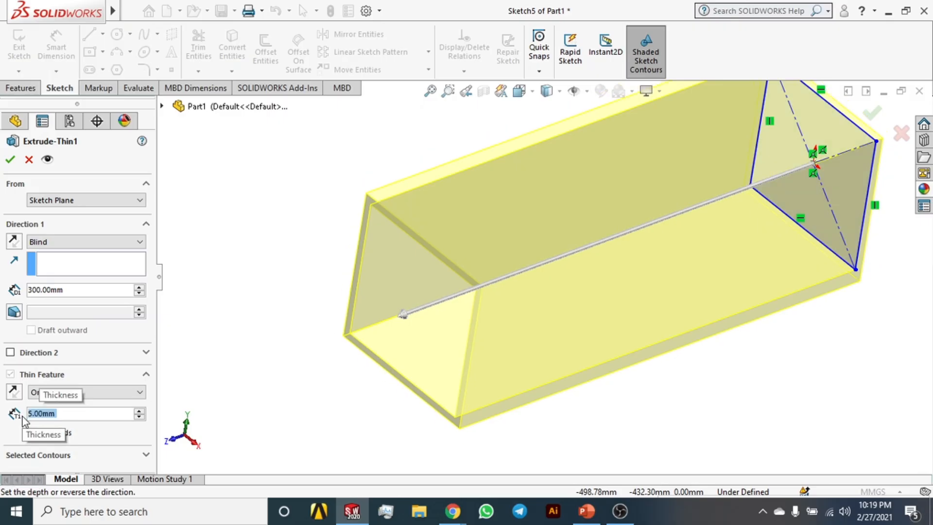
{"action": "type", "text": "10"}
{"action": "key", "text": "Return"}
{"action": "type", "text": "20"}
{"action": "key", "text": "Return"}
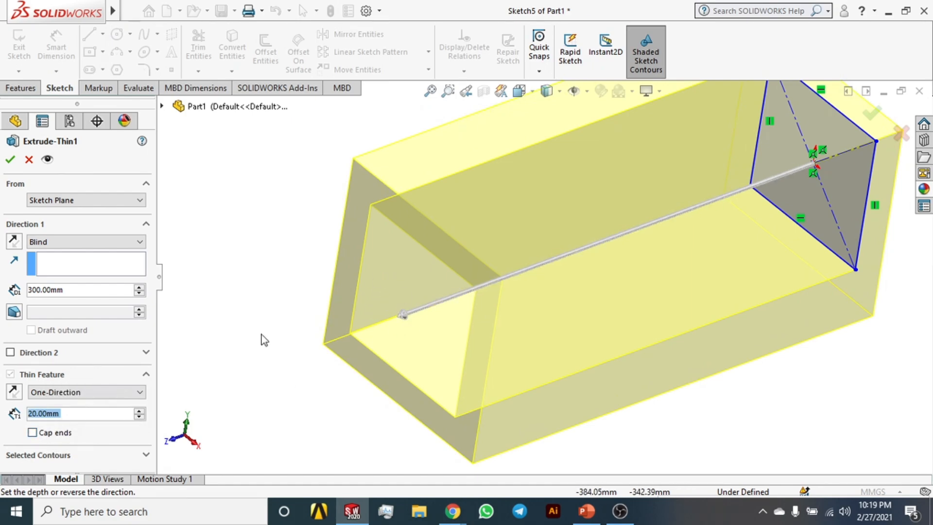
Cap the ends of the thin extrusion with a 1 mm cap thickness and apply the edit
{"action": "left_click", "coordinate": [33, 433]}
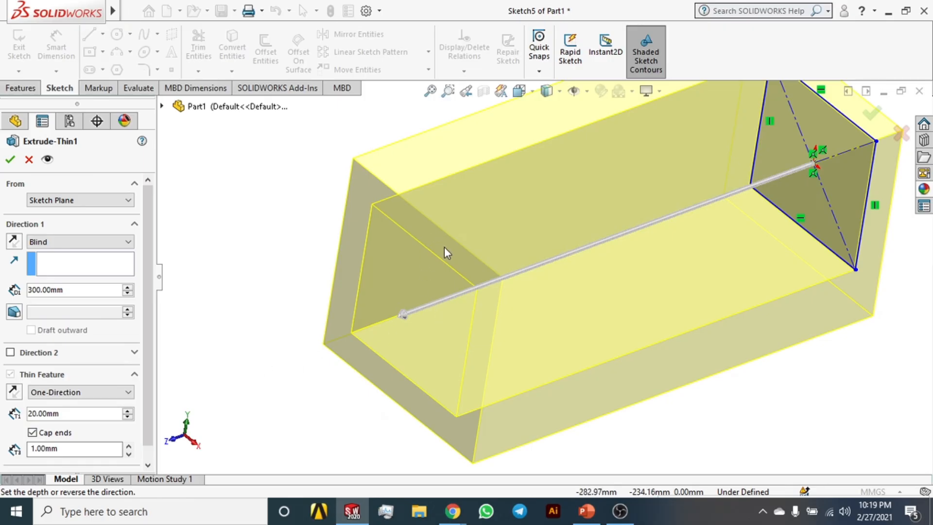
{"action": "middle_click_drag", "start_coordinate": [515, 308], "coordinate": [397, 320]}
{"action": "middle_click_drag", "start_coordinate": [427, 318], "coordinate": [415, 244]}
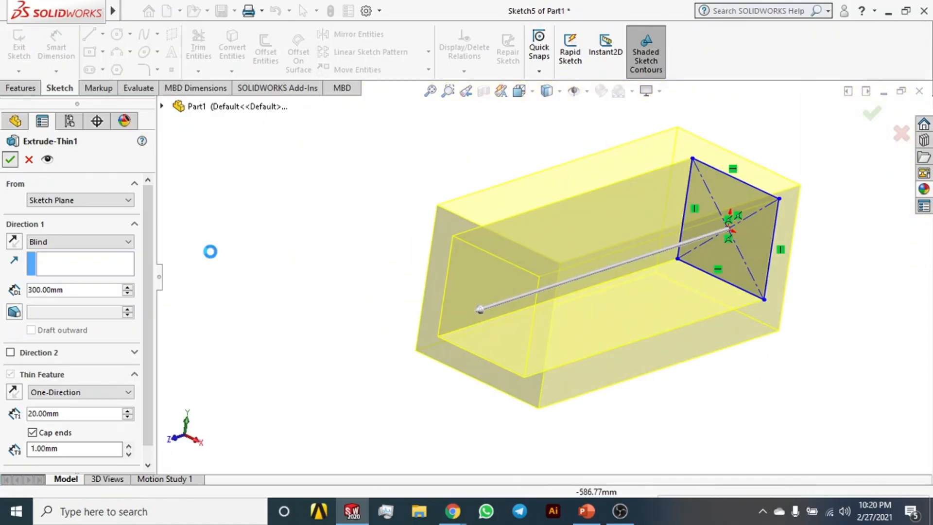
{"action": "key", "text": "Return"}
Cut the capped box with an angled Front Plane section view, inspect the hollow inside and turn the section off
{"action": "middle_click_drag", "start_coordinate": [663, 380], "coordinate": [651, 291]}
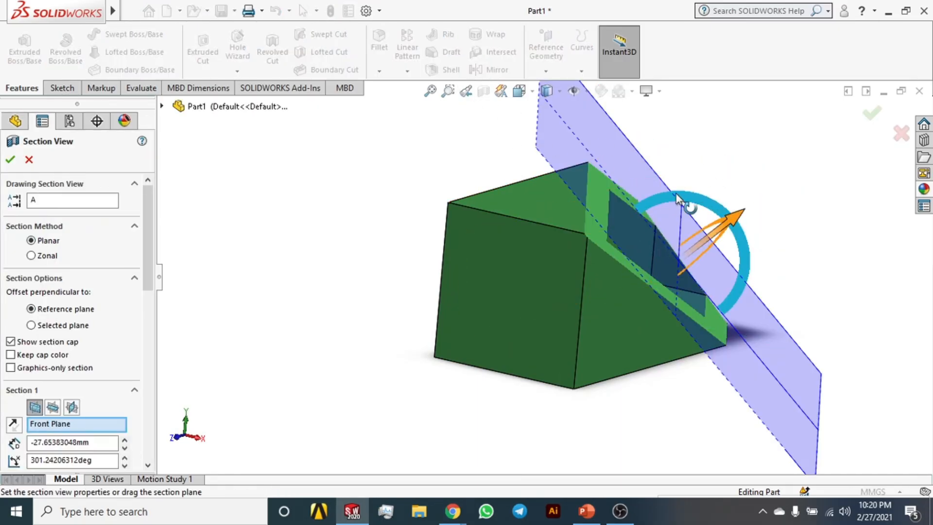
{"action": "left_click_drag", "start_coordinate": [675, 193], "coordinate": [795, 216]}
{"action": "middle_click_drag", "start_coordinate": [793, 211], "coordinate": [744, 210]}
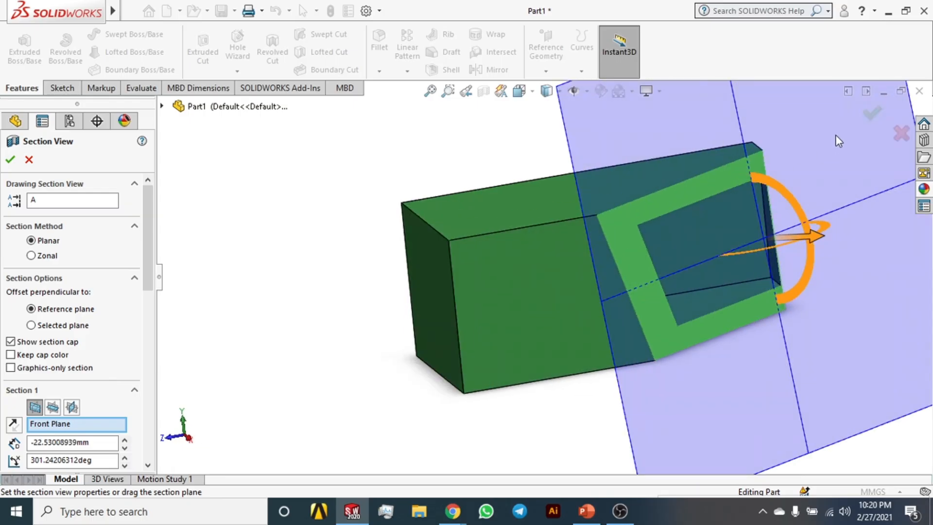
{"action": "left_click", "coordinate": [871, 114]}
{"action": "middle_click_drag", "start_coordinate": [716, 237], "coordinate": [744, 236]}
{"action": "scroll", "coordinate": [630, 267], "scroll_direction": "down", "scroll_amount": 5}
{"action": "scroll", "coordinate": [704, 234], "scroll_direction": "up", "scroll_amount": 4}
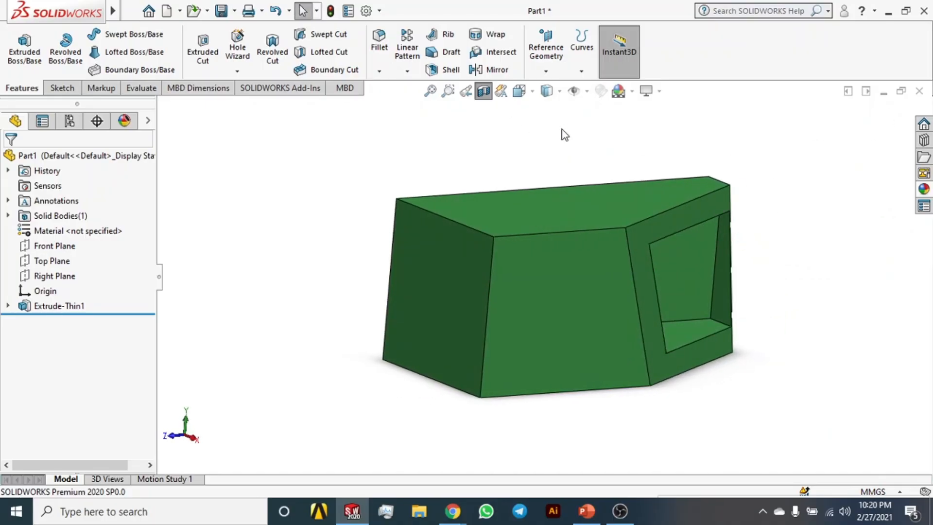
{"action": "scroll", "coordinate": [756, 261], "scroll_direction": "down", "scroll_amount": 3}
{"action": "left_click", "coordinate": [484, 91]}
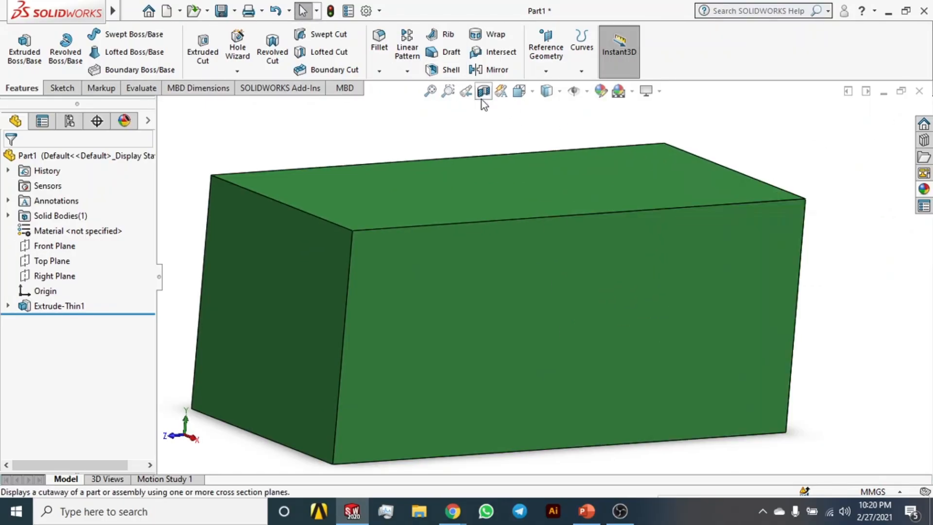
Reopen the thin extrusion's definition, review the Selected Contours and start condition options, and cancel without changes
{"action": "scroll", "coordinate": [532, 173], "scroll_direction": "up", "scroll_amount": 4}
{"action": "left_click", "coordinate": [35, 311]}
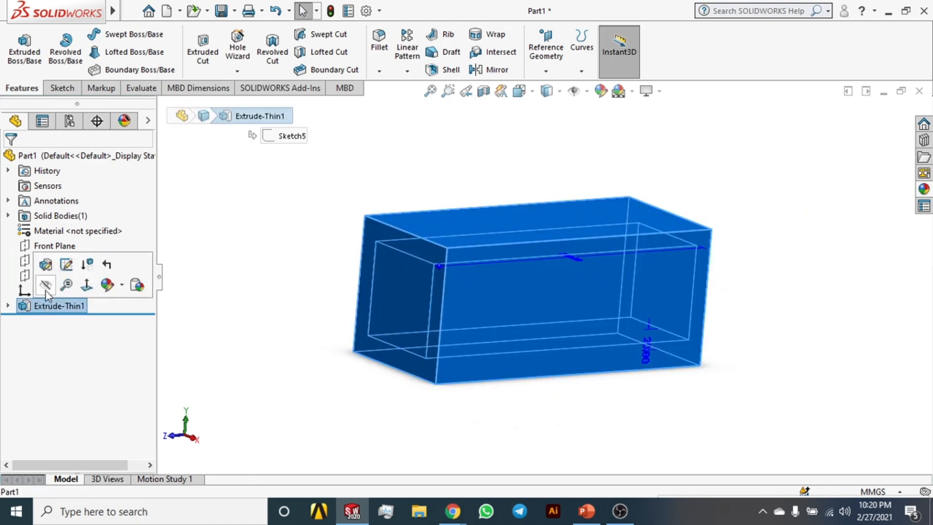
{"action": "left_click", "coordinate": [41, 268]}
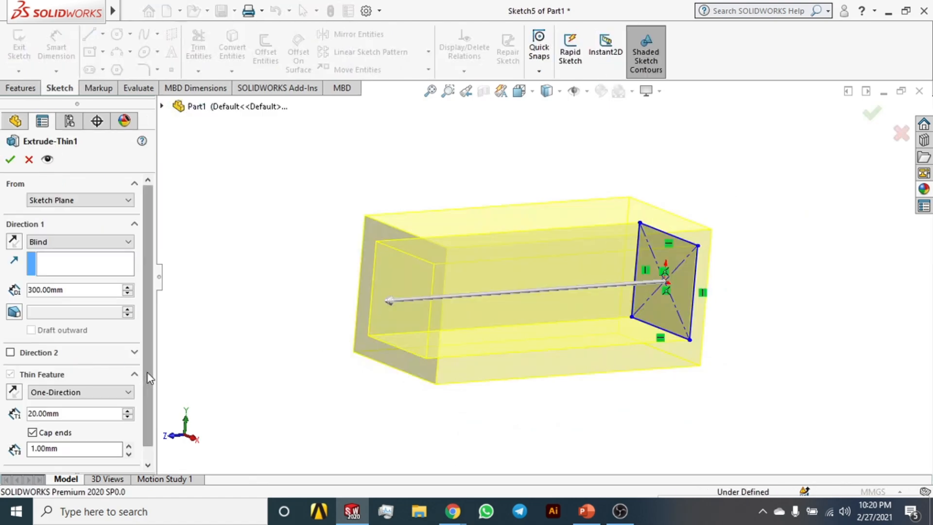
{"action": "scroll", "coordinate": [134, 457], "scroll_direction": "down", "scroll_amount": 1}
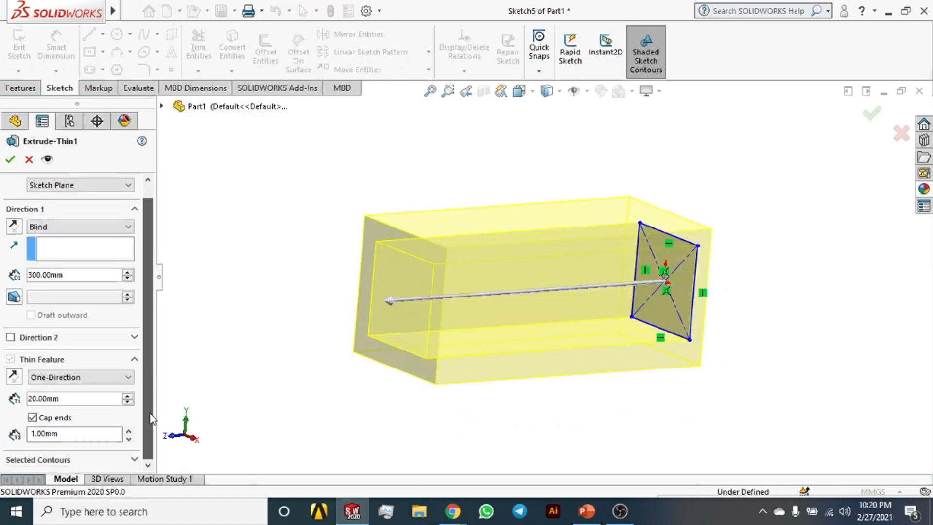
{"action": "left_click", "coordinate": [135, 460]}
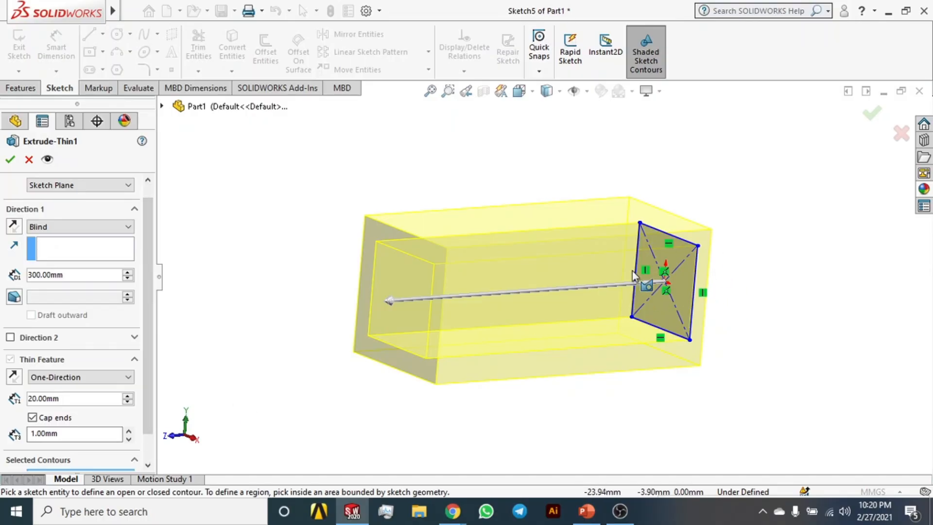
{"action": "scroll", "coordinate": [145, 281], "scroll_direction": "down", "scroll_amount": 2}
{"action": "scroll", "coordinate": [147, 272], "scroll_direction": "up", "scroll_amount": 3}
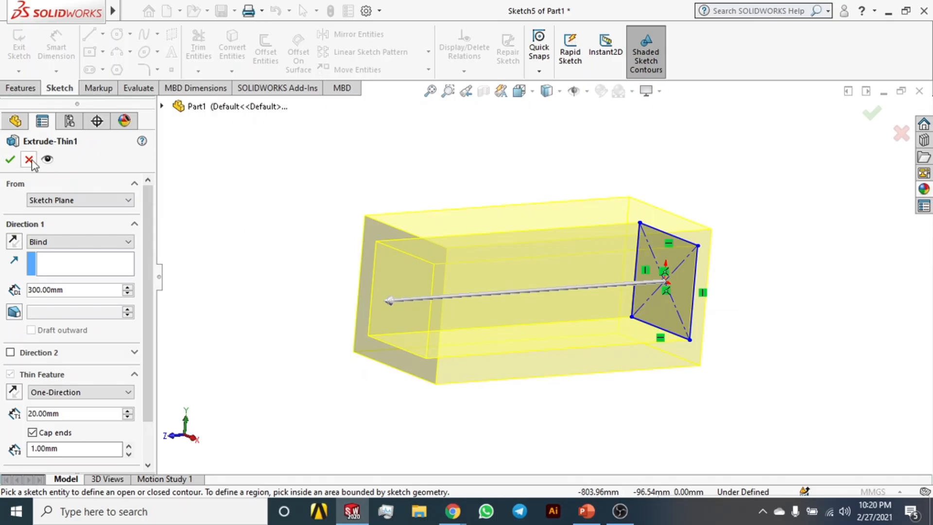
{"action": "left_click", "coordinate": [117, 200]}
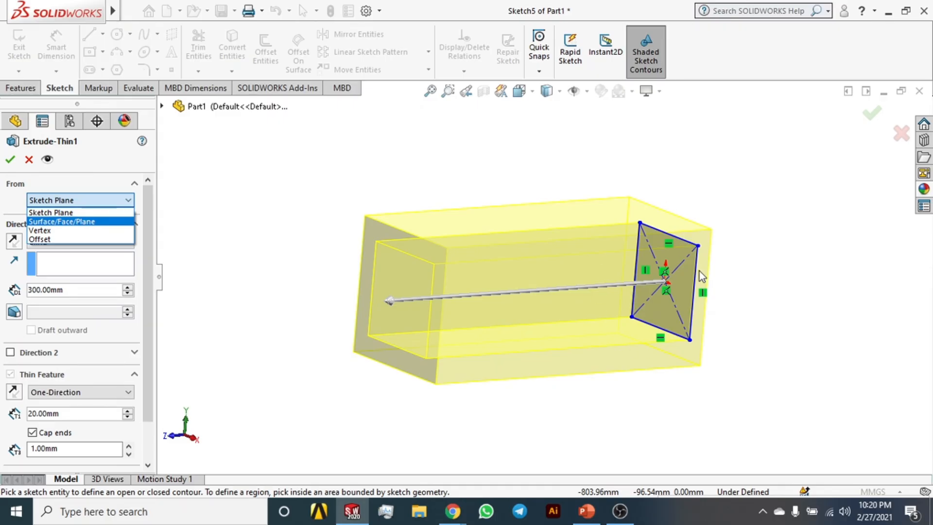
{"action": "left_click", "coordinate": [27, 157]}
{"action": "left_click", "coordinate": [28, 160]}
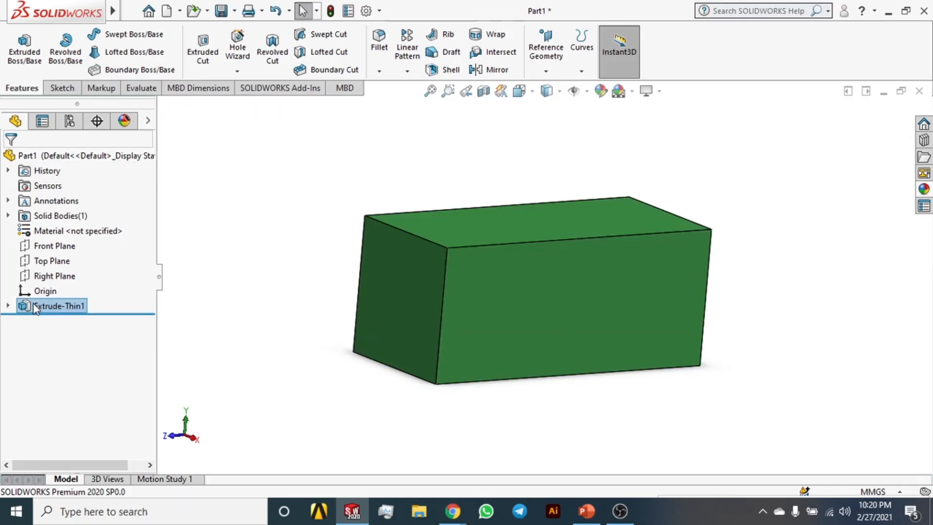
Delete the thin extrusion while keeping its rectangle sketch
{"action": "key", "text": "Delete"}
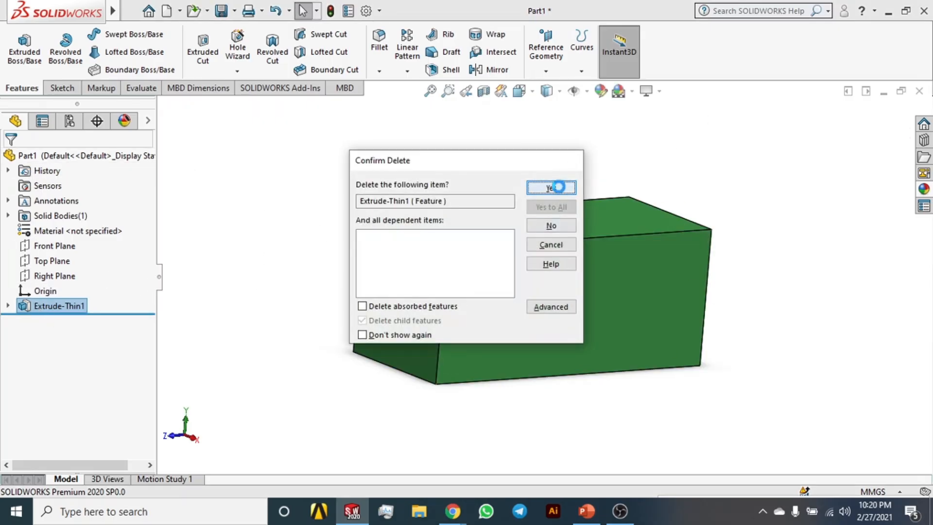
{"action": "left_click", "coordinate": [559, 187]}
{"action": "mouse_move", "coordinate": [579, 253]}
{"action": "middle_mouse_down"}
{"action": "mouse_move", "coordinate": [651, 290]}
{"action": "mouse_move", "coordinate": [719, 287]}
{"action": "middle_mouse_up"}
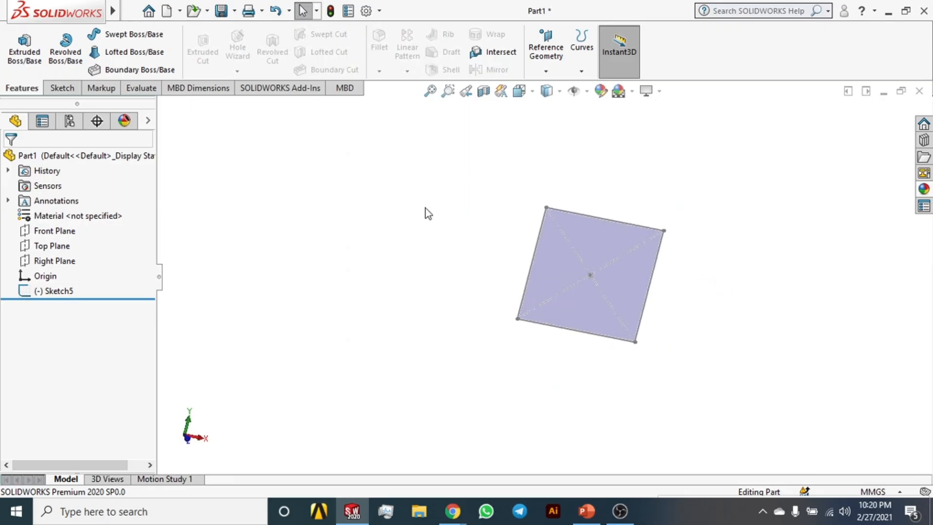
{"action": "left_click", "coordinate": [62, 87]}
{"action": "left_click", "coordinate": [103, 35]}
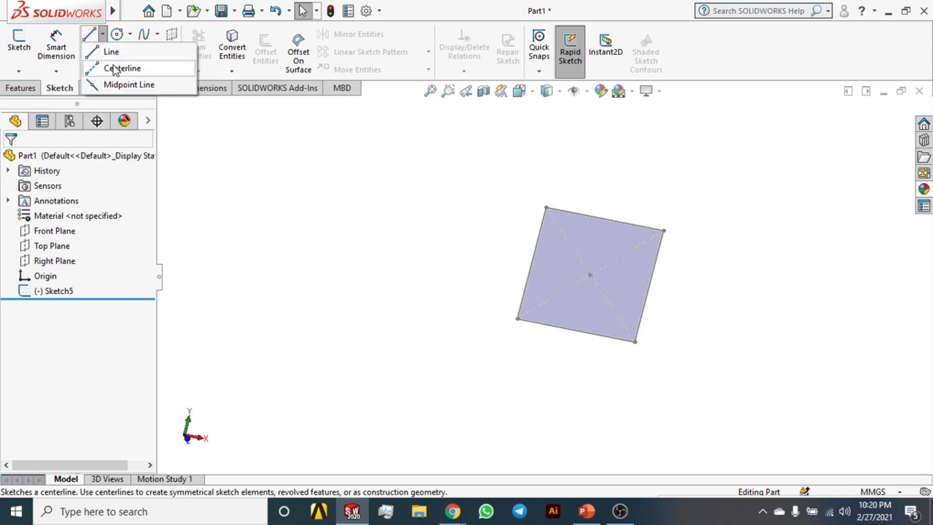
{"action": "left_click", "coordinate": [121, 84]}
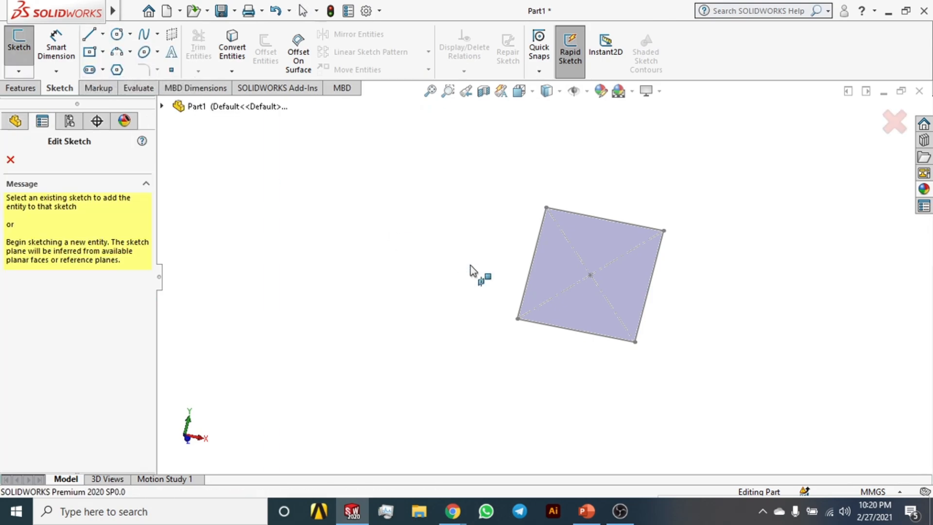
{"action": "key", "text": "Escape"}
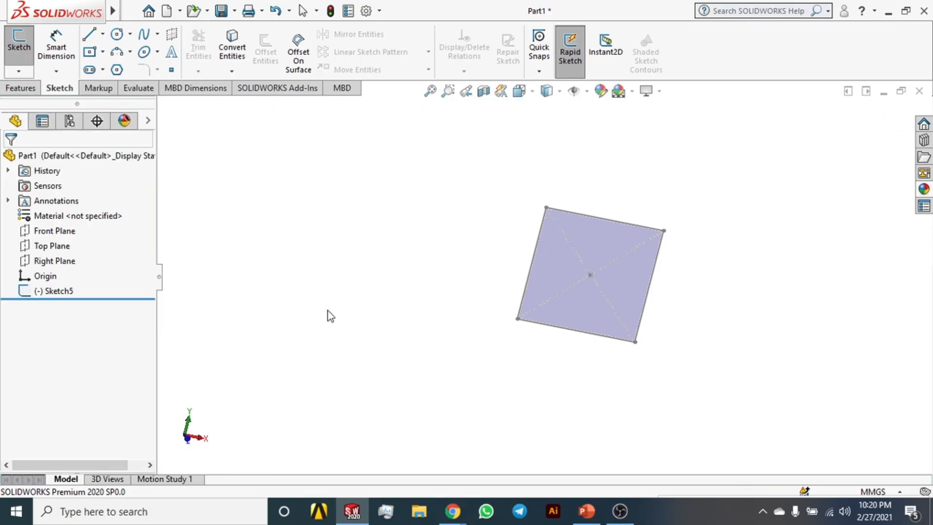
Reopen the rectangle's sketch and draw two connected lines, each about 55 mm long, forming a roof peak above its top edge
{"action": "left_click", "coordinate": [63, 291]}
{"action": "left_click", "coordinate": [76, 250]}
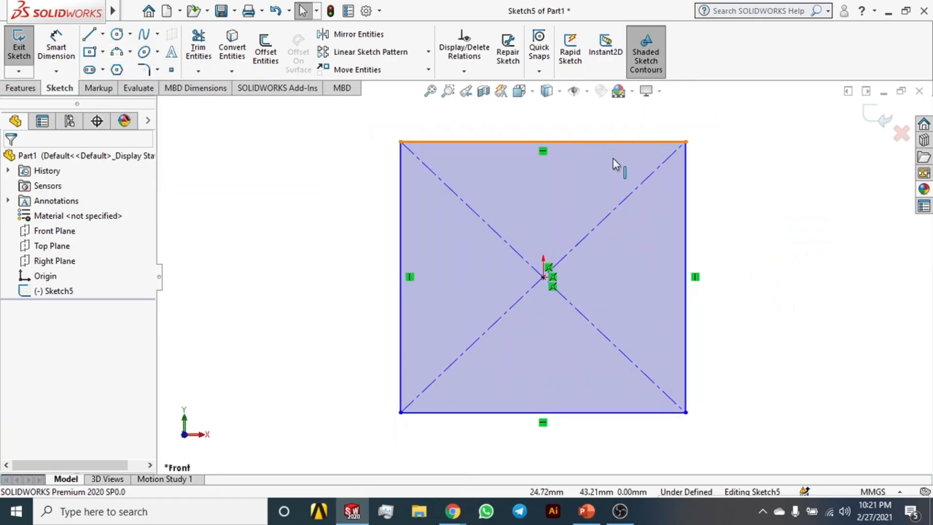
{"action": "left_click", "coordinate": [103, 34]}
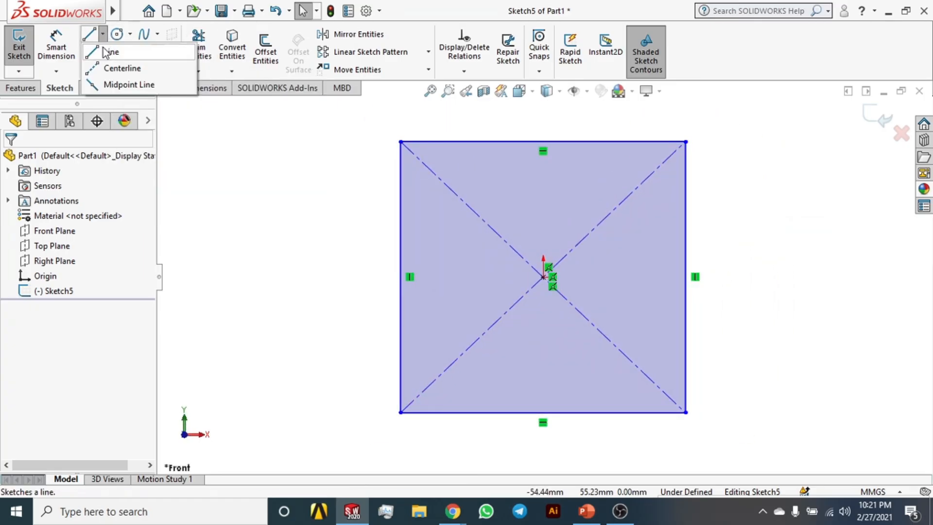
{"action": "left_click", "coordinate": [113, 53]}
{"action": "left_click", "coordinate": [401, 142]}
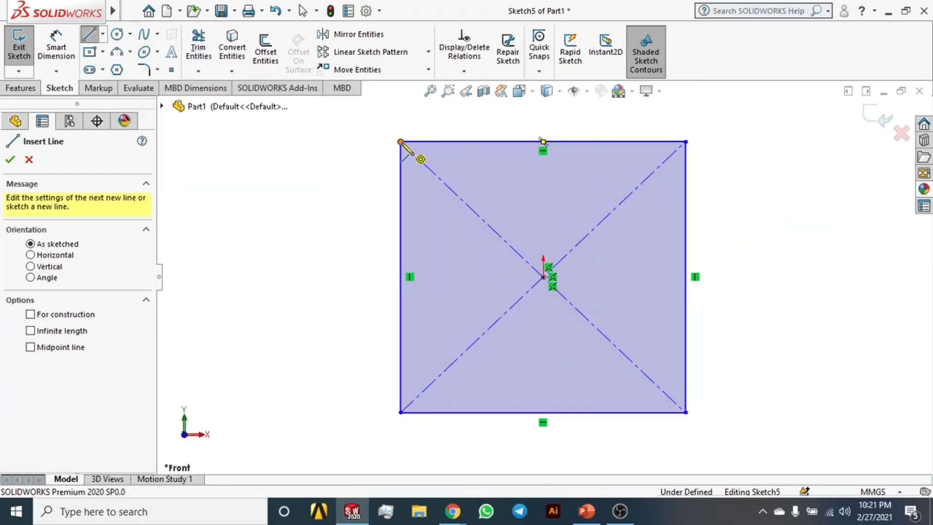
{"action": "scroll", "coordinate": [539, 136], "scroll_direction": "up", "scroll_amount": 2}
{"action": "scroll", "coordinate": [543, 159], "scroll_direction": "up", "scroll_amount": 1}
{"action": "left_click", "coordinate": [543, 150]}
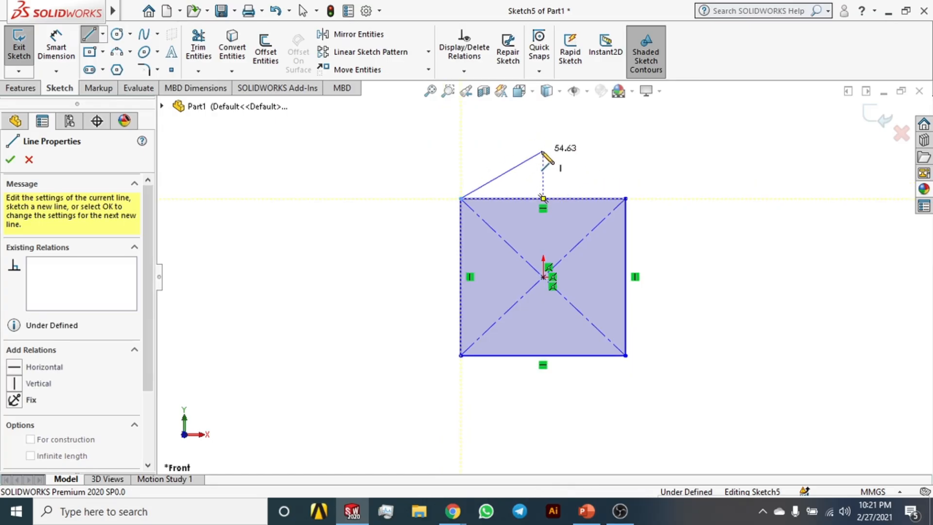
{"action": "left_click", "coordinate": [625, 198]}
{"action": "key", "text": "Escape"}
{"action": "key", "text": "Escape"}
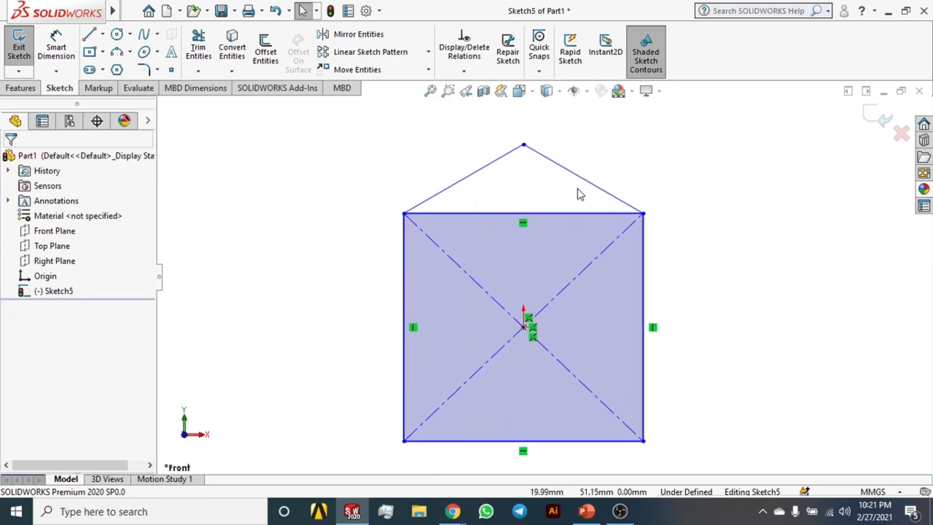
Draw a centerline about 72 mm long from the rectangle's upper-left corner to the midpoint of the right roof line
{"action": "scroll", "coordinate": [580, 175], "scroll_direction": "down", "scroll_amount": 3}
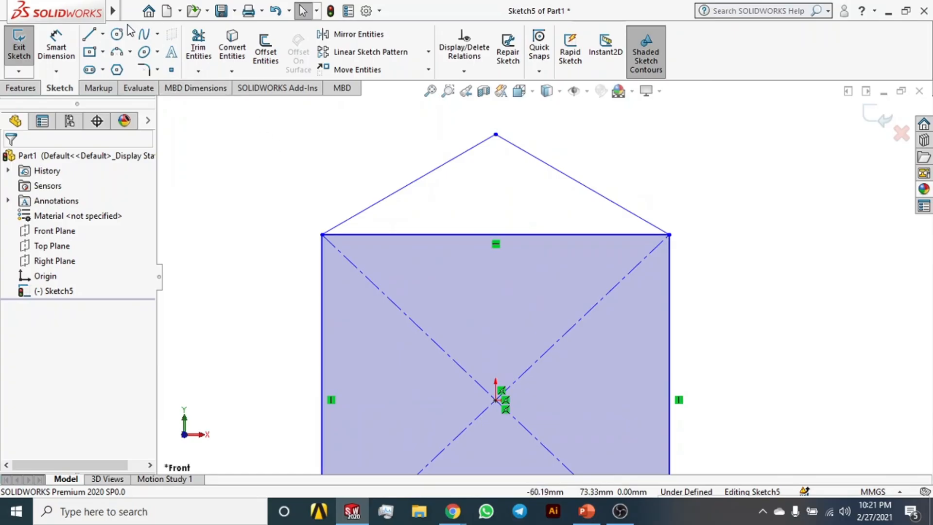
{"action": "left_click", "coordinate": [103, 35]}
{"action": "left_click", "coordinate": [115, 68]}
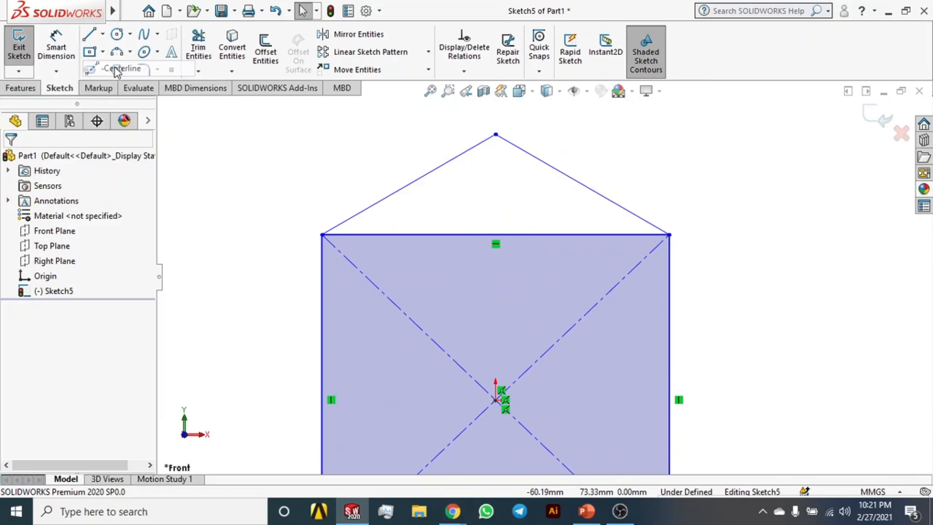
{"action": "left_click", "coordinate": [322, 235]}
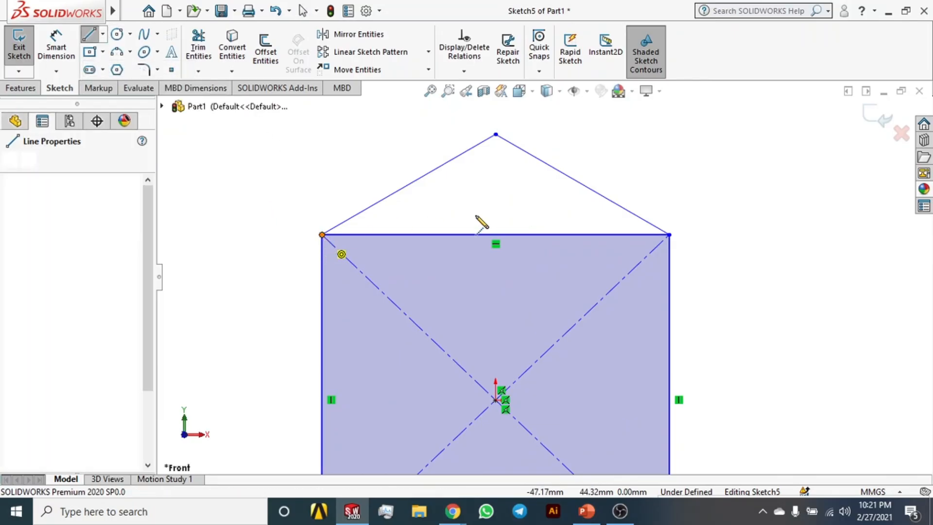
{"action": "left_click", "coordinate": [582, 185]}
{"action": "key", "text": "Escape"}
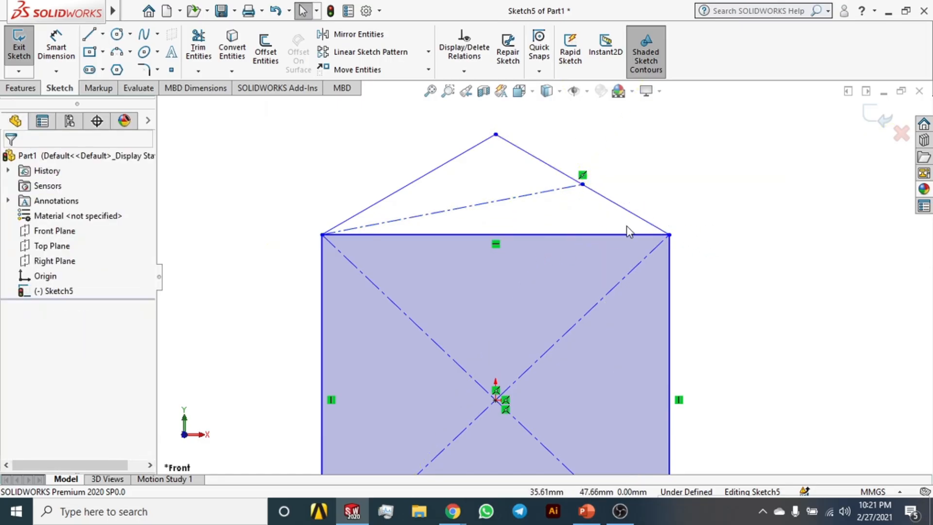
Examine the rectangle's two construction diagonals and the roof centerline by selecting them, leaving them unchanged
{"action": "key", "text": "f"}
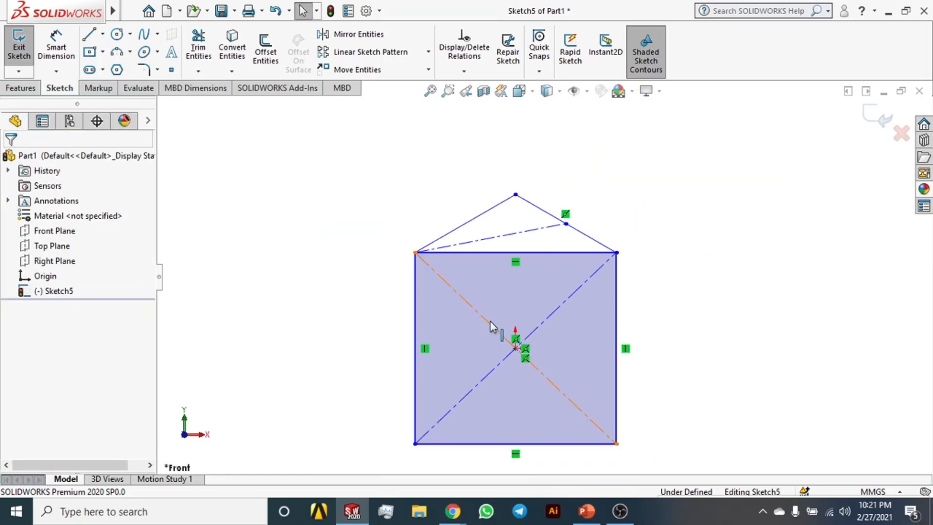
{"action": "left_click", "coordinate": [489, 321]}
{"action": "left_click", "coordinate": [554, 313], "text": "ctrl"}
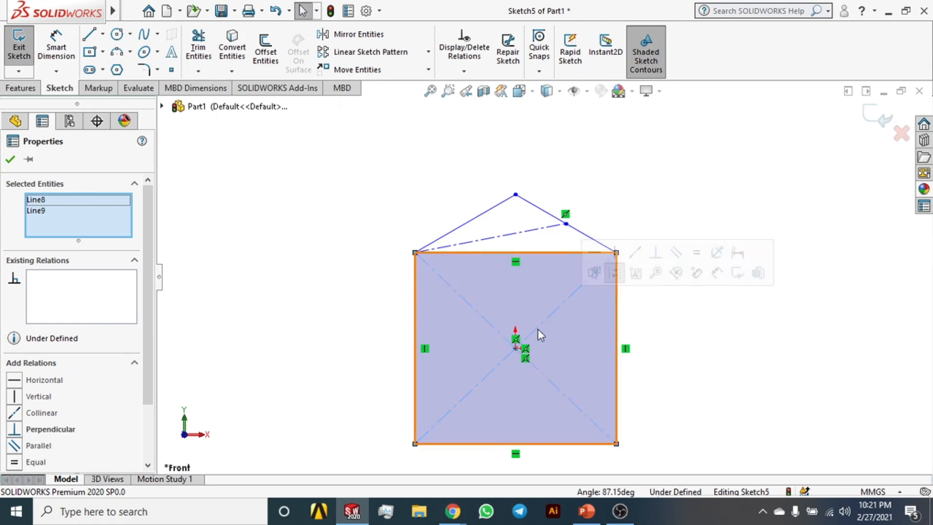
{"action": "left_click", "coordinate": [575, 338]}
{"action": "left_click", "coordinate": [686, 349]}
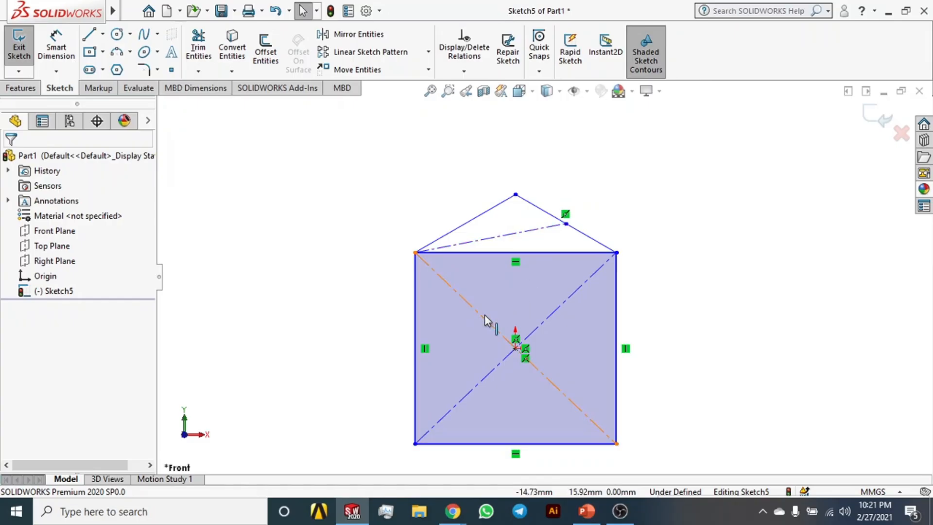
{"action": "left_click", "coordinate": [509, 234]}
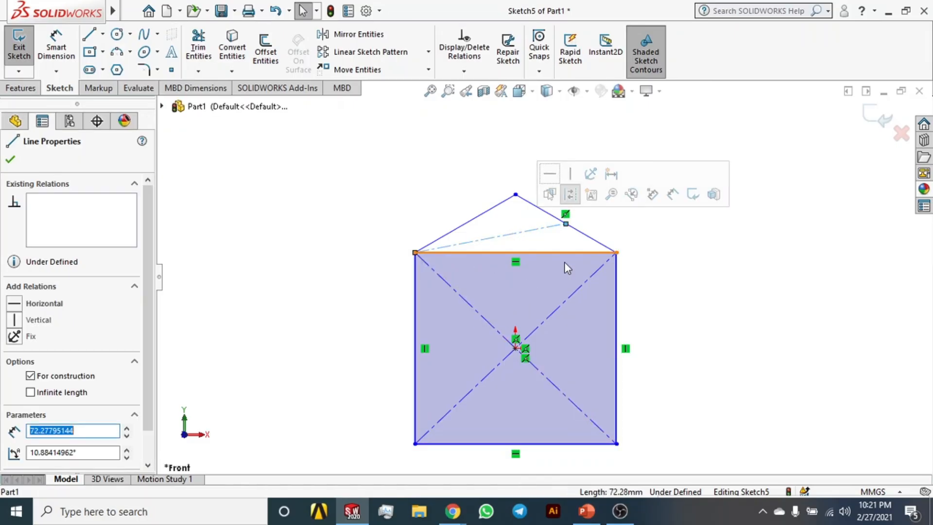
{"action": "left_click", "coordinate": [765, 284]}
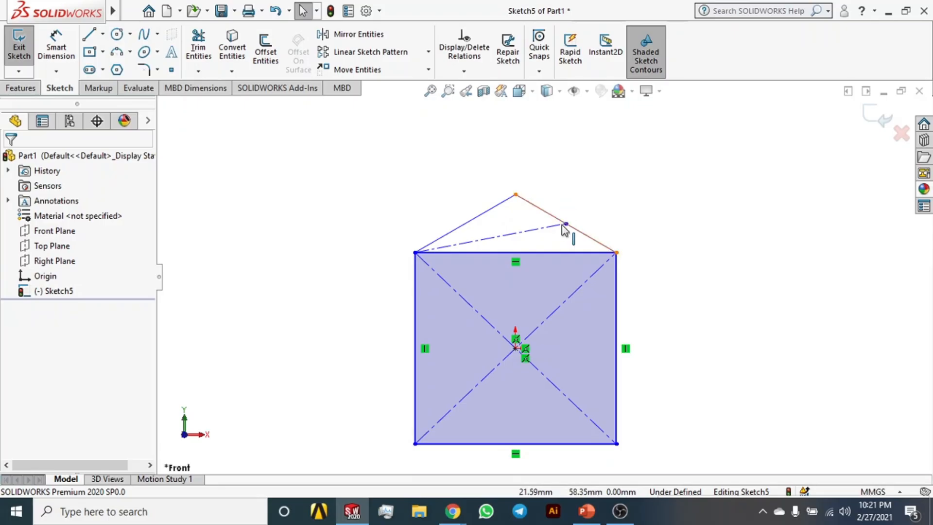
Move the roof centerline's free endpoint beyond the rectangle's upper-left corner so the line runs horizontally outward, about 71 mm long
{"action": "left_click_drag", "start_coordinate": [565, 224], "coordinate": [264, 251]}
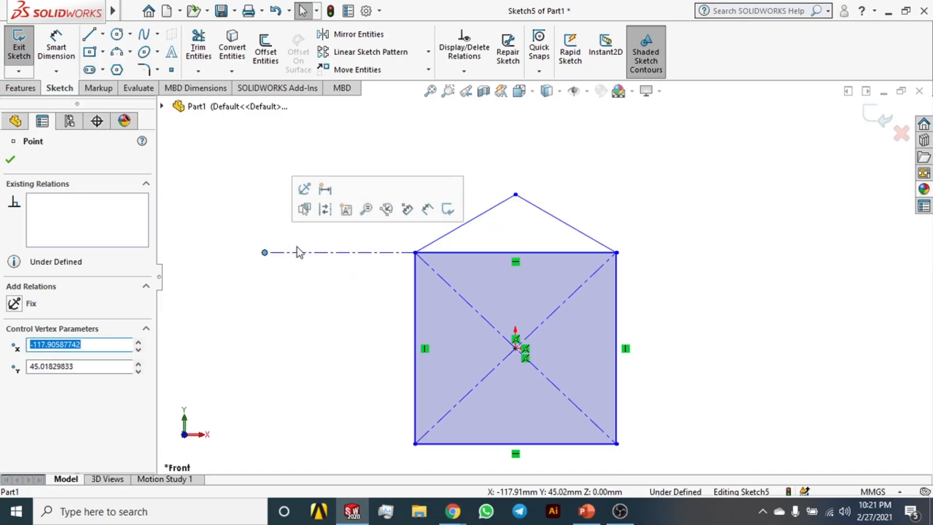
{"action": "left_click", "coordinate": [178, 118]}
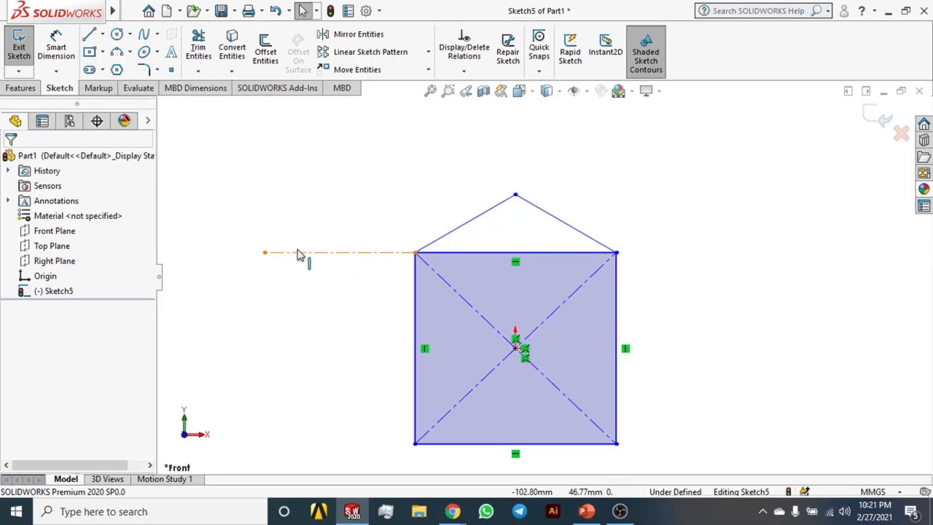
{"action": "left_click", "coordinate": [328, 255]}
{"action": "left_click", "coordinate": [252, 205]}
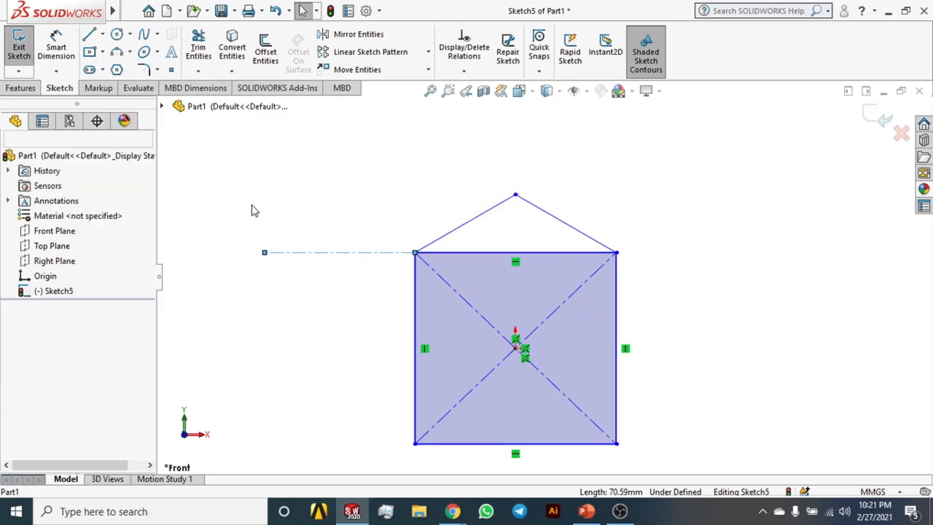
Draw a circle centered on the free endpoint of the horizontal centerline
{"action": "left_click", "coordinate": [126, 35]}
{"action": "left_click", "coordinate": [264, 252]}
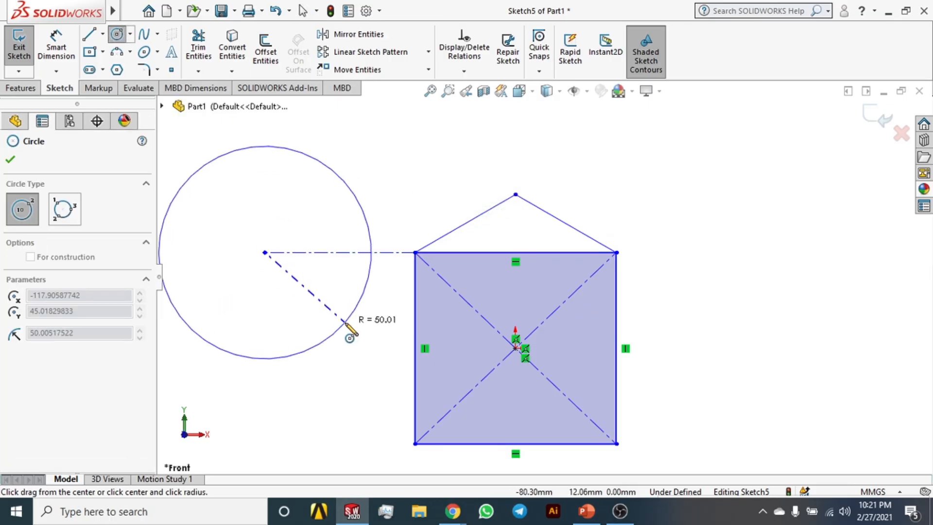
{"action": "left_click", "coordinate": [342, 323]}
{"action": "key", "text": "Escape"}
Delete the circle and undo the centerline endpoint's move
{"action": "left_click", "coordinate": [344, 321]}
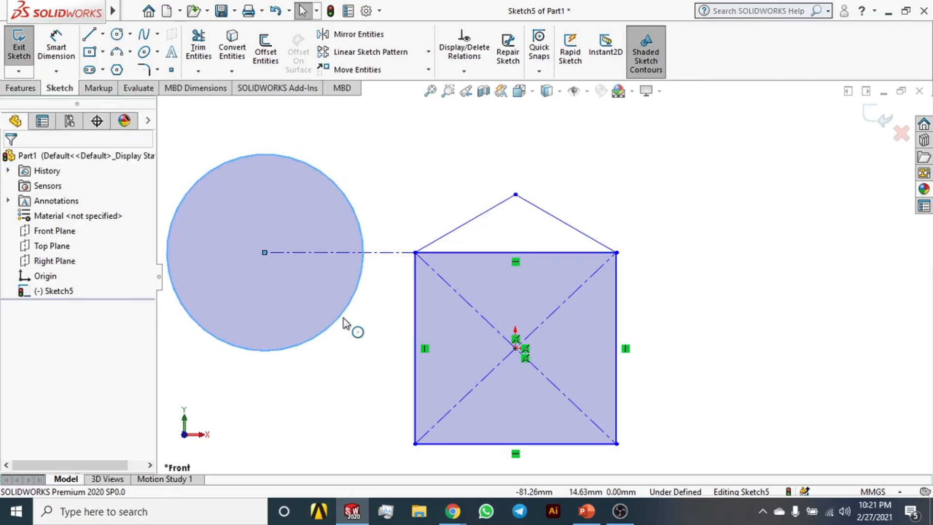
{"action": "key", "text": "Delete"}
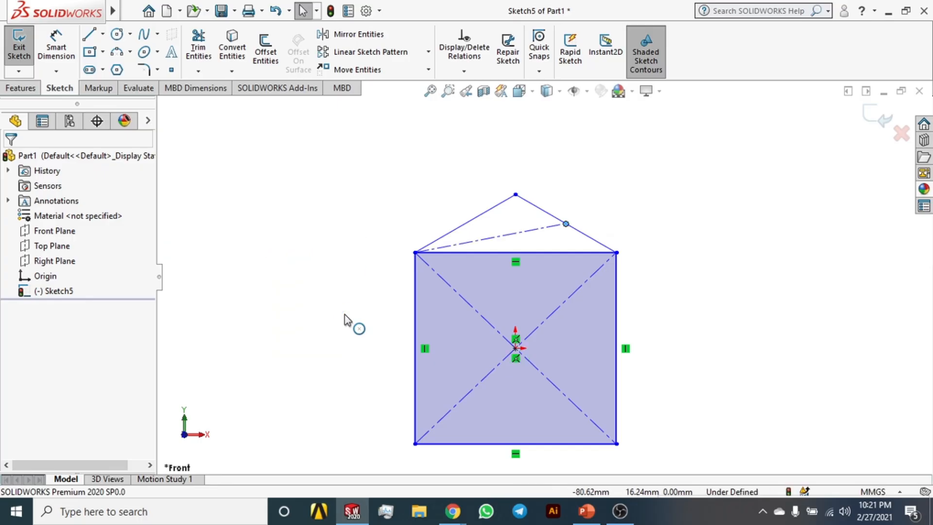
{"action": "key", "text": "ctrl+z"}
Review the roof centerline's properties and try the For construction option on the left roof line
{"action": "left_click", "coordinate": [549, 228]}
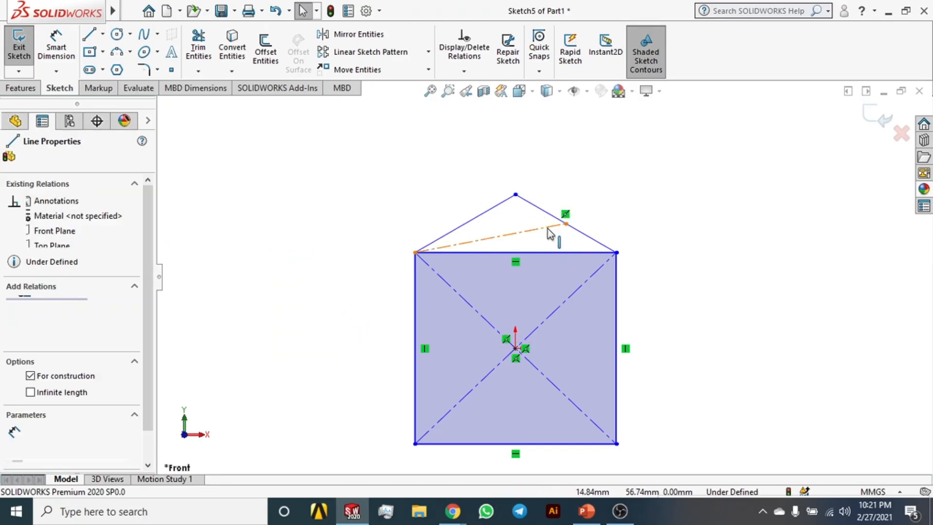
{"action": "scroll", "coordinate": [547, 229], "scroll_direction": "down", "scroll_amount": 3}
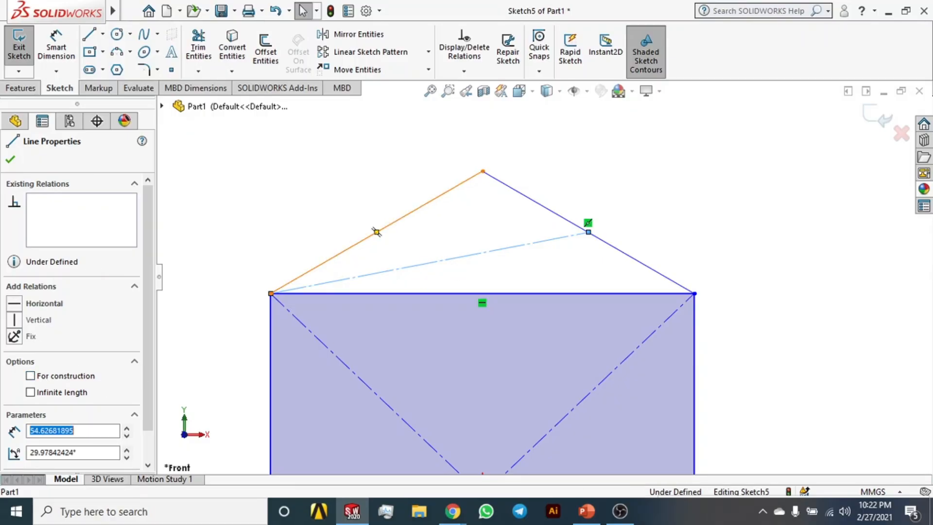
{"action": "left_click", "coordinate": [374, 233]}
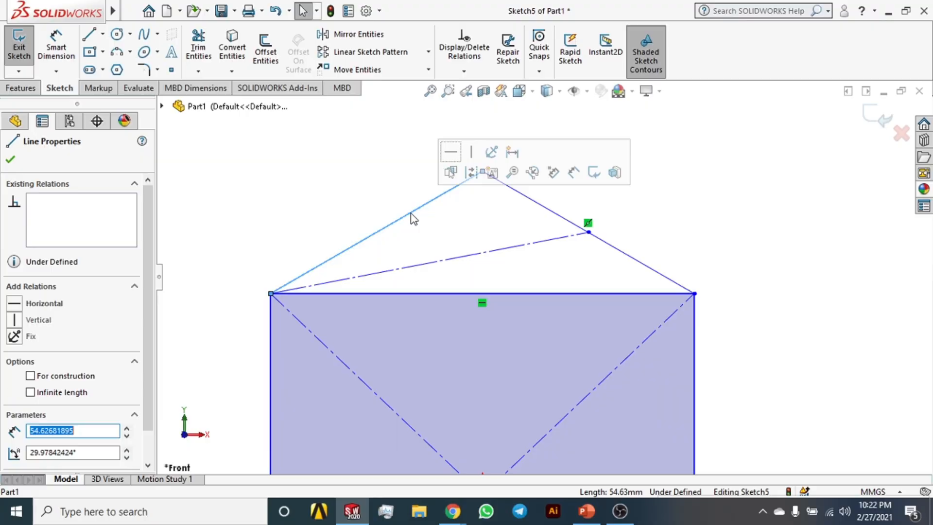
{"action": "left_click", "coordinate": [38, 379]}
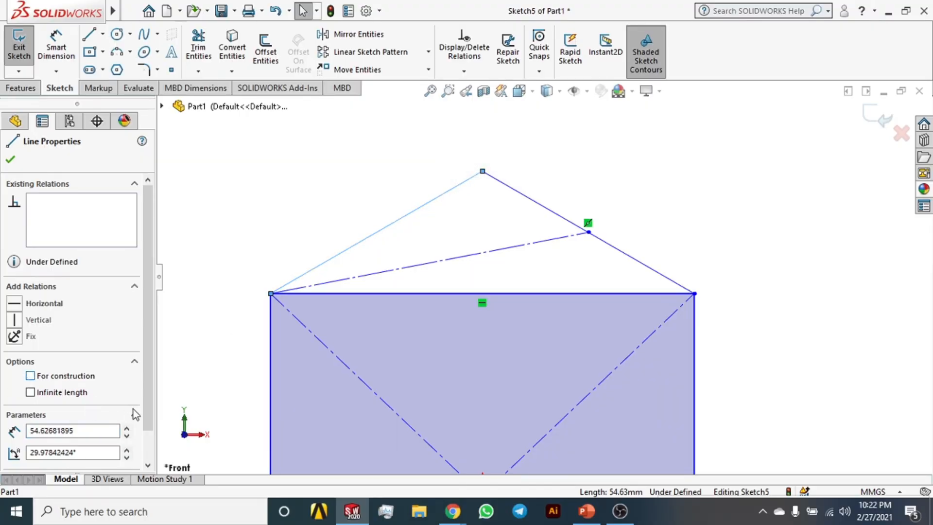
Make the rectangle's top edge construction geometry, inspect the sketch contours, and restore the edge to a regular line
{"action": "left_click", "coordinate": [453, 296]}
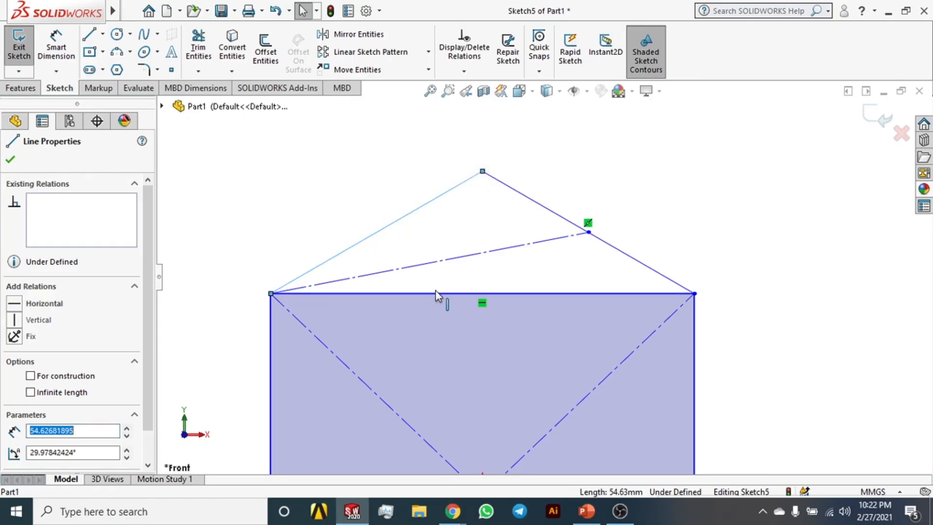
{"action": "left_click", "coordinate": [49, 375]}
{"action": "scroll", "coordinate": [554, 296], "scroll_direction": "up", "scroll_amount": 5}
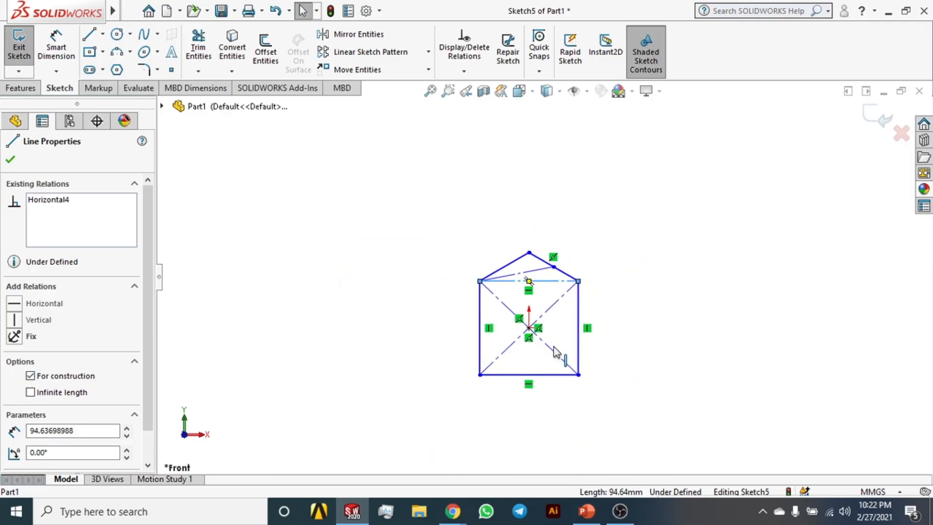
{"action": "scroll", "coordinate": [460, 233], "scroll_direction": "down", "scroll_amount": 4}
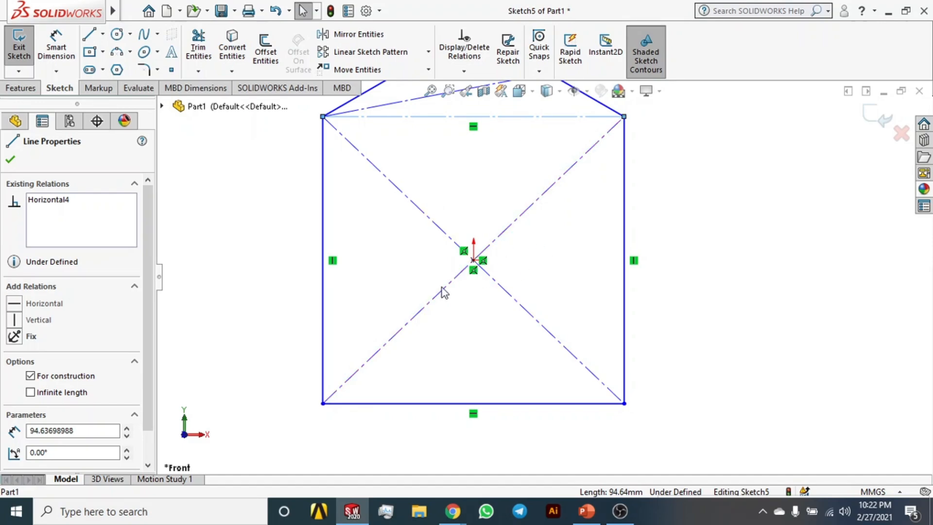
{"action": "left_click", "coordinate": [30, 376]}
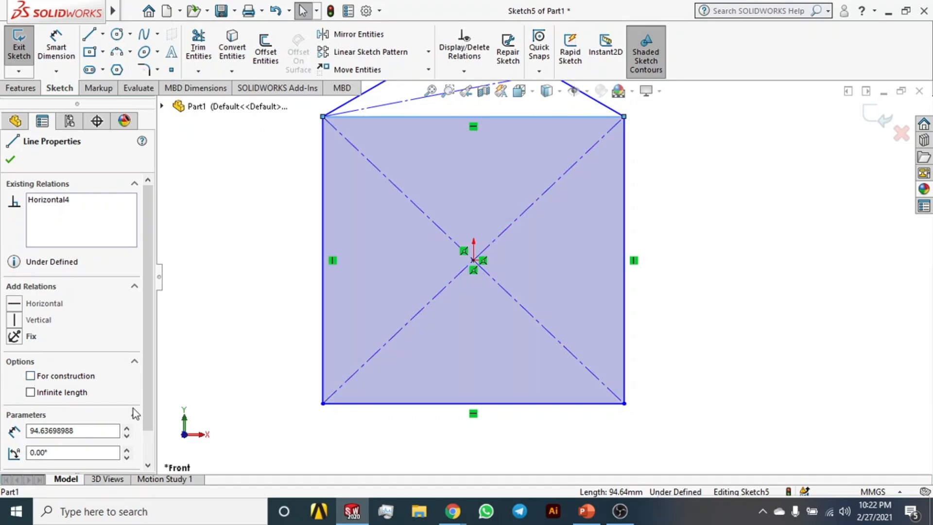
{"action": "scroll", "coordinate": [566, 142], "scroll_direction": "up", "scroll_amount": 5}
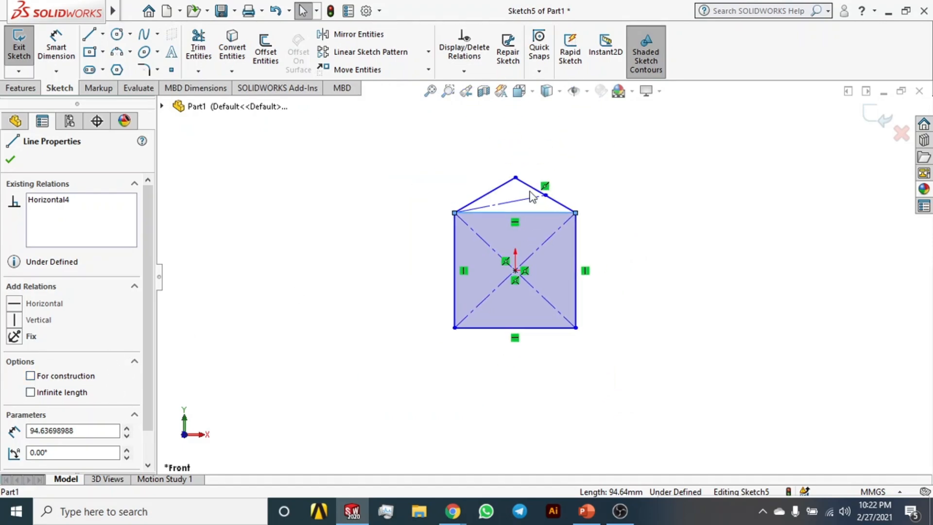
Nudge the centerline's endpoint on the right roof line slightly and inspect the Midpoint relation of that line and point
{"action": "scroll", "coordinate": [531, 192], "scroll_direction": "down", "scroll_amount": 4}
{"action": "scroll", "coordinate": [586, 247], "scroll_direction": "down", "scroll_amount": 3}
{"action": "left_click", "coordinate": [545, 199]}
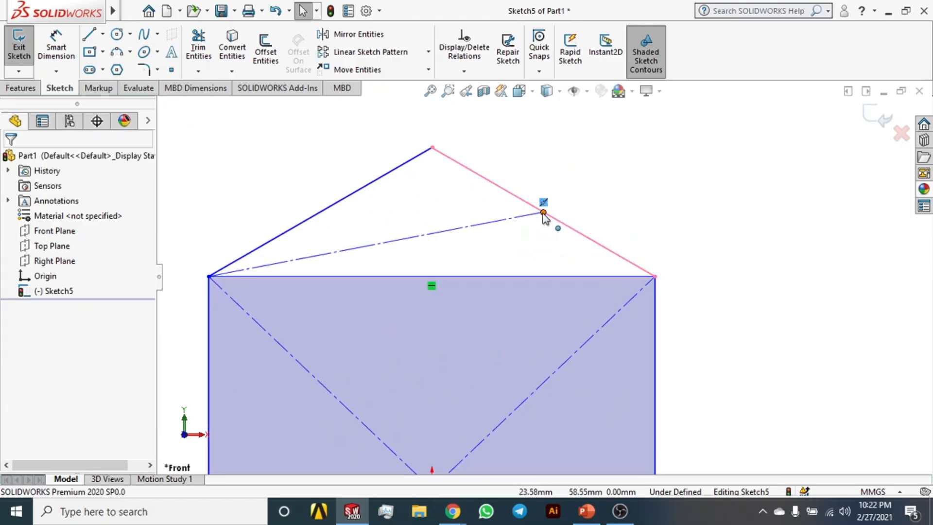
{"action": "mouse_move", "coordinate": [543, 212]}
{"action": "left_mouse_down"}
{"action": "mouse_move", "coordinate": [505, 202]}
{"action": "mouse_move", "coordinate": [549, 206]}
{"action": "mouse_move", "coordinate": [546, 219]}
{"action": "mouse_move", "coordinate": [542, 211]}
{"action": "left_mouse_up"}
{"action": "left_click", "coordinate": [544, 214]}
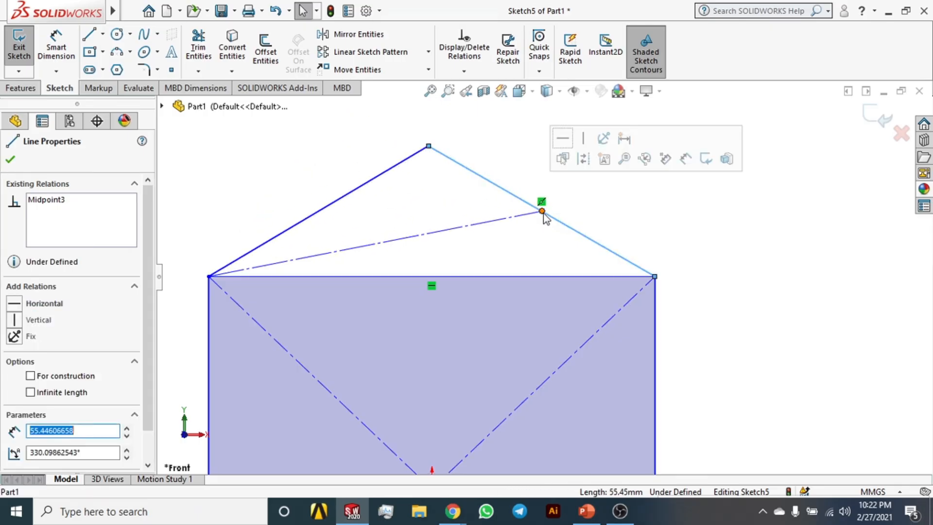
{"action": "left_click", "coordinate": [543, 213]}
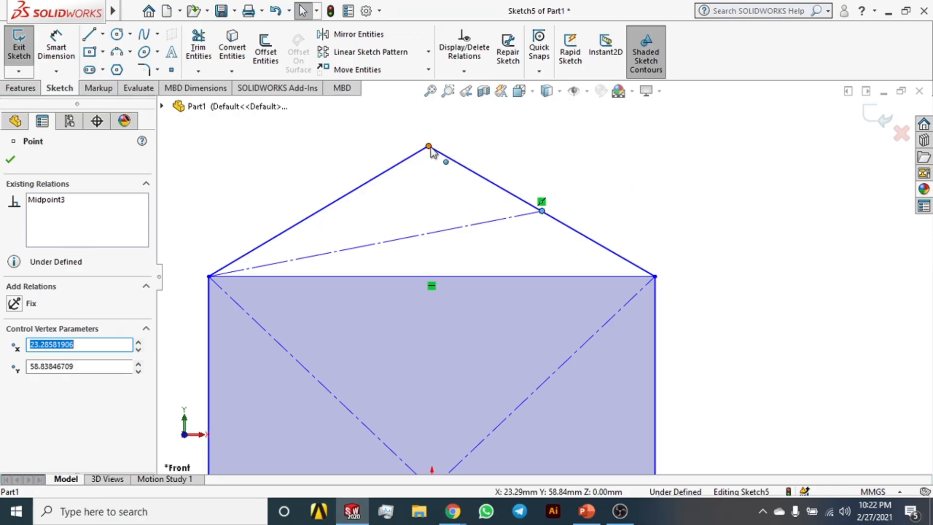
Move the roof's apex to X 0.00, directly above the origin, and inspect the Midpoint relation on the right roof line
{"action": "mouse_move", "coordinate": [429, 147]}
{"action": "left_mouse_down"}
{"action": "mouse_move", "coordinate": [480, 174]}
{"action": "mouse_move", "coordinate": [432, 149]}
{"action": "left_mouse_up"}
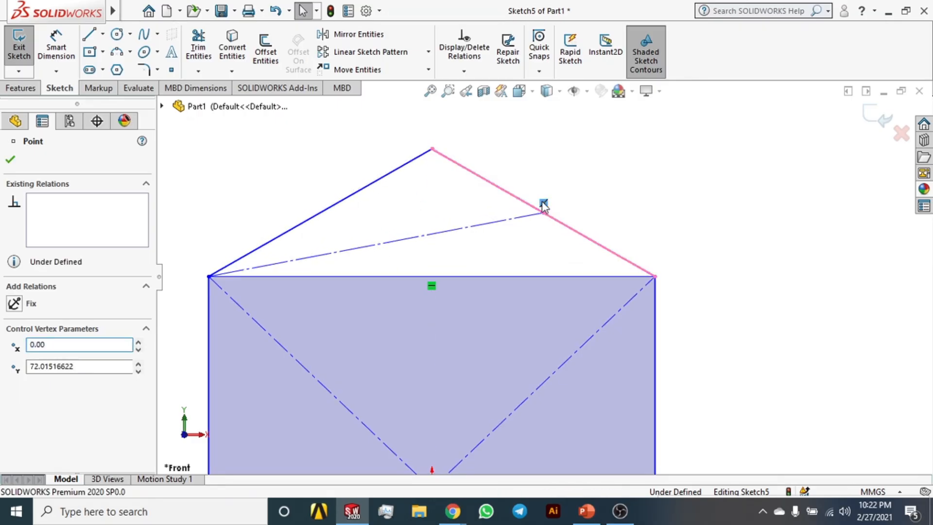
{"action": "left_click", "coordinate": [545, 215]}
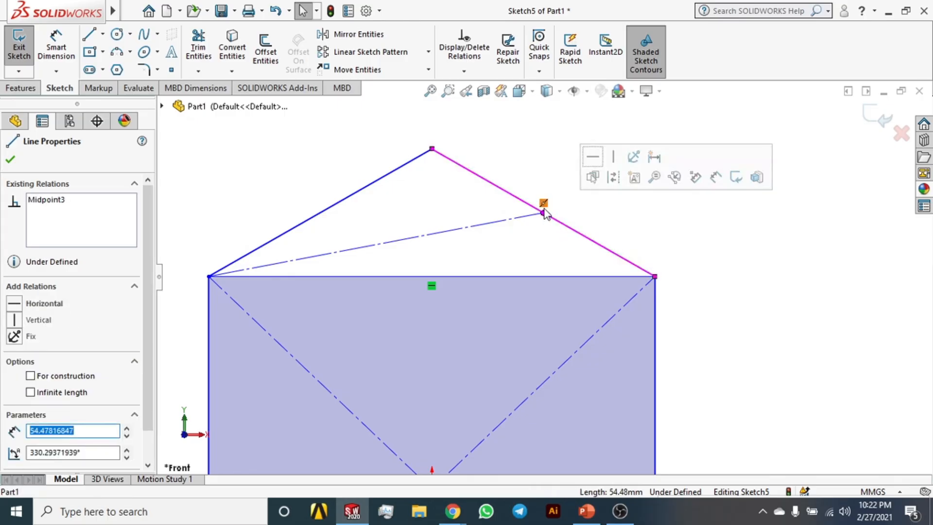
{"action": "key", "text": "Escape"}
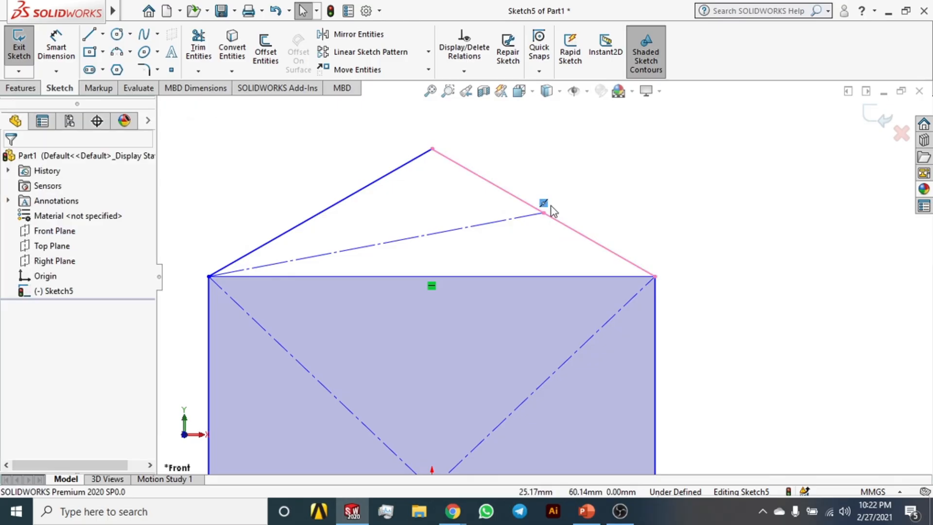
Pull the centerline's free endpoint off the right roof line to above the left roof line and make the centerline vertical
{"action": "left_click_drag", "start_coordinate": [543, 212], "coordinate": [296, 176]}
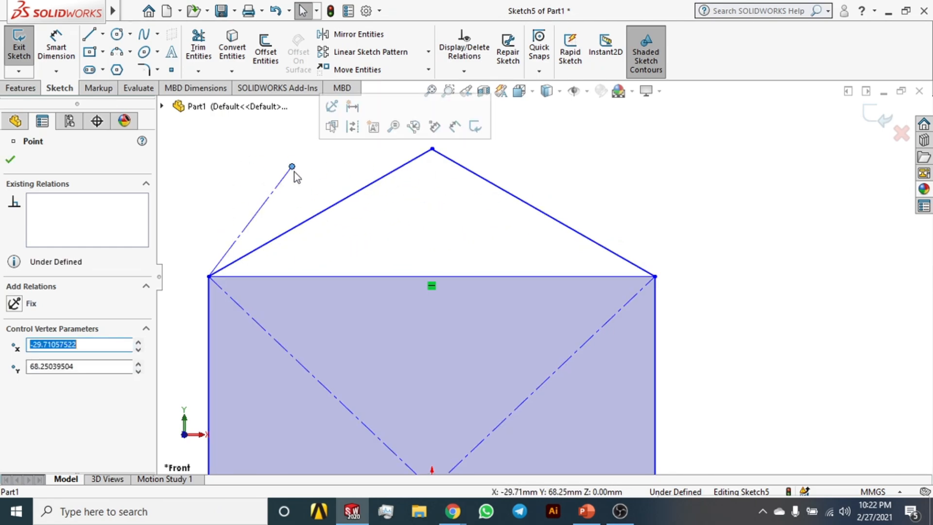
{"action": "left_click", "coordinate": [283, 180]}
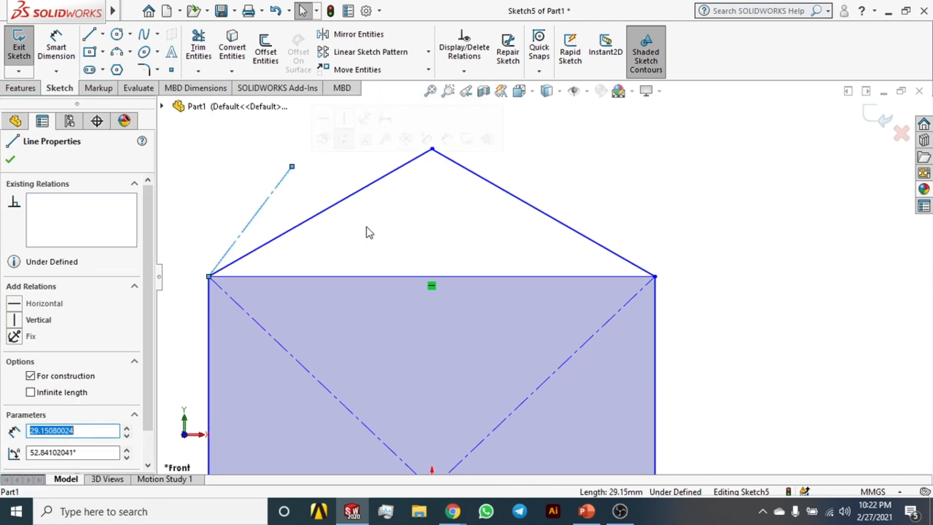
{"action": "left_click", "coordinate": [296, 185]}
{"action": "left_click", "coordinate": [285, 183]}
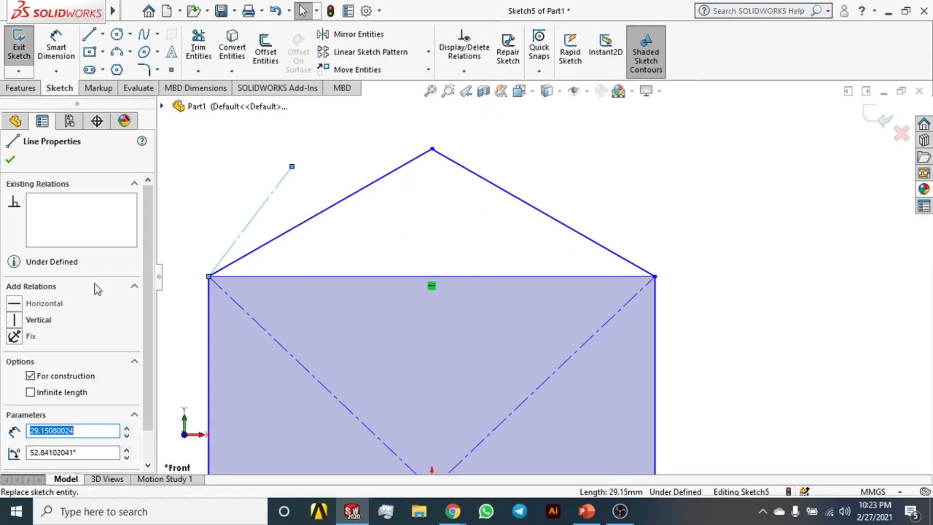
{"action": "left_click", "coordinate": [15, 320]}
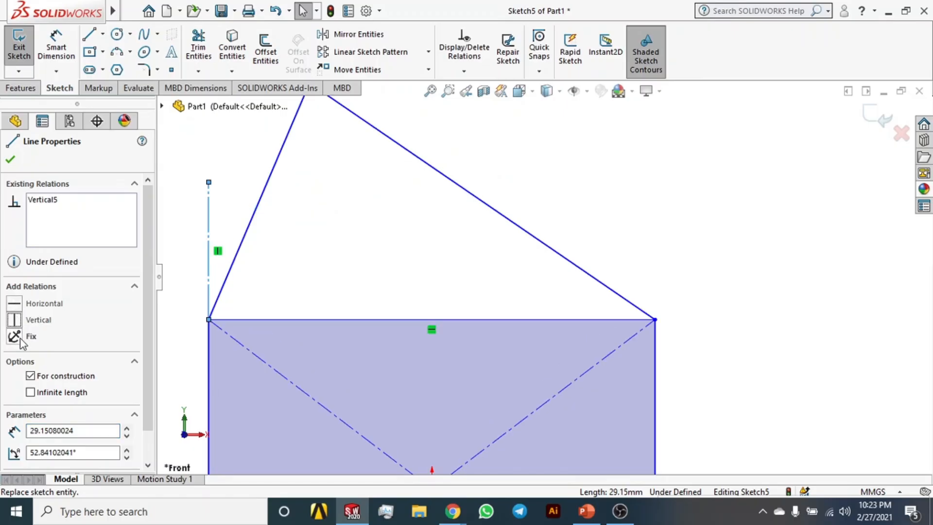
Review the vertical centerline's existing relation, construction option, and length and angle parameters, and clear the selection
{"action": "scroll", "coordinate": [144, 326], "scroll_direction": "down", "scroll_amount": 1}
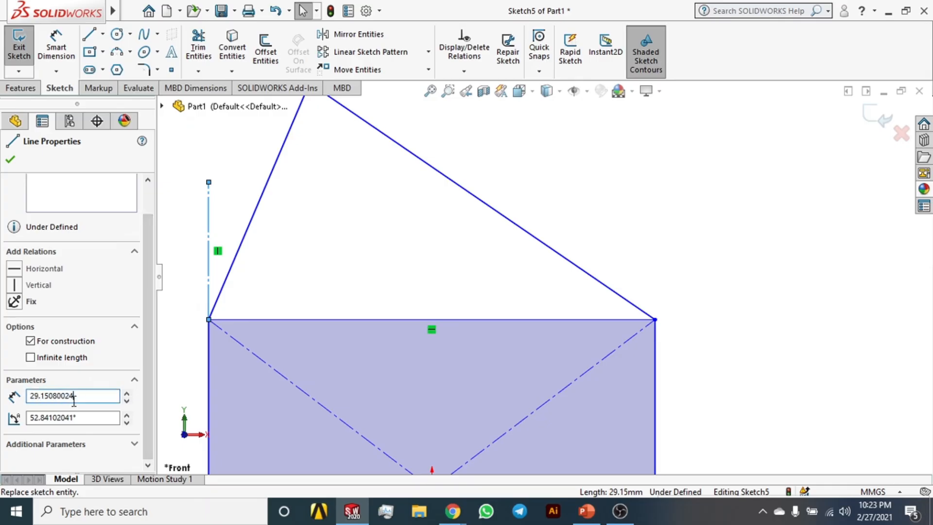
{"action": "left_click_drag", "start_coordinate": [46, 397], "coordinate": [34, 398]}
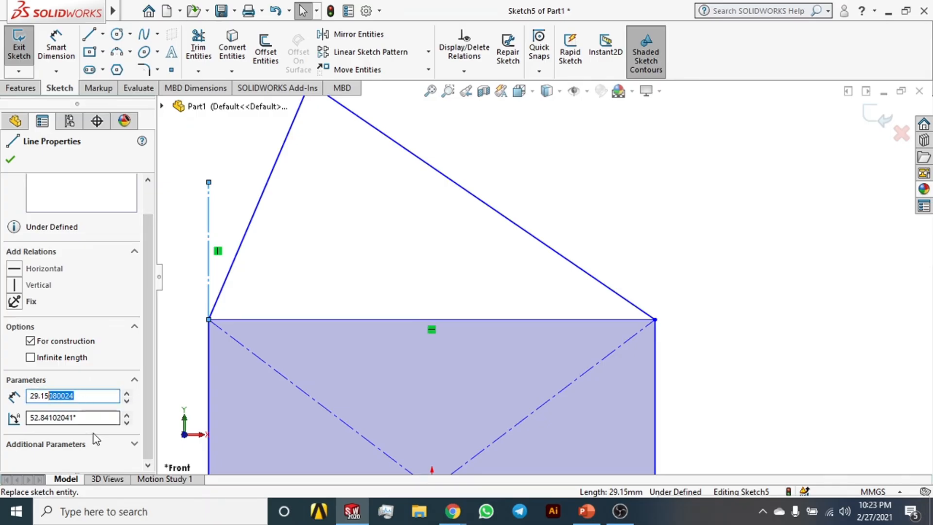
{"action": "scroll", "coordinate": [543, 276], "scroll_direction": "up", "scroll_amount": 3}
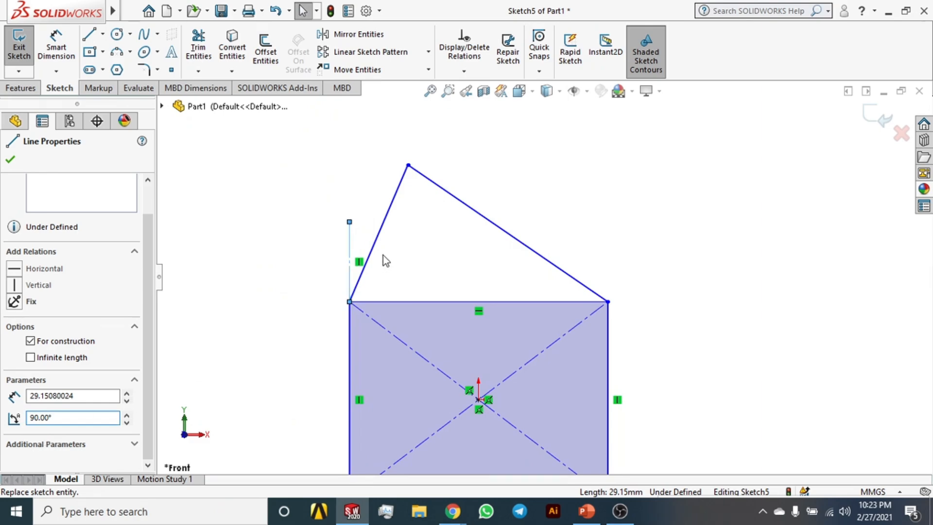
{"action": "scroll", "coordinate": [360, 240], "scroll_direction": "down", "scroll_amount": 6}
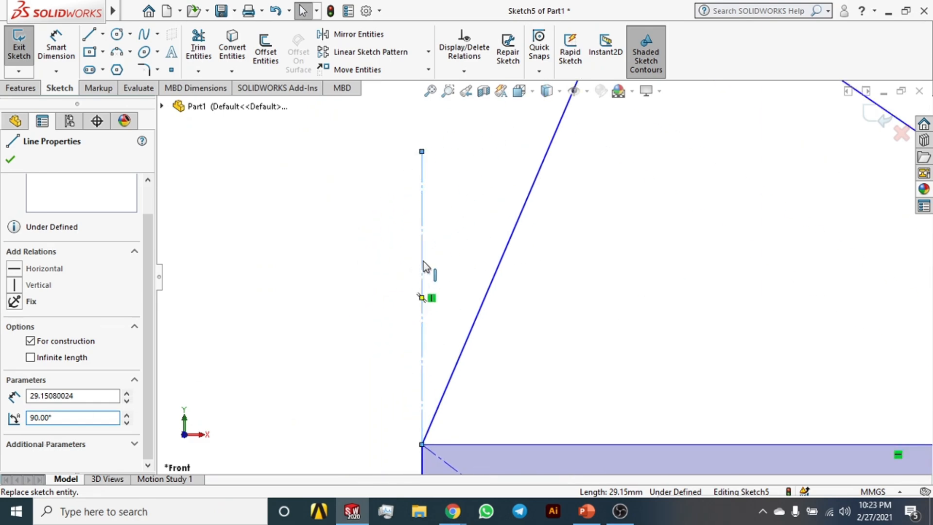
{"action": "scroll", "coordinate": [421, 280], "scroll_direction": "up", "scroll_amount": 4}
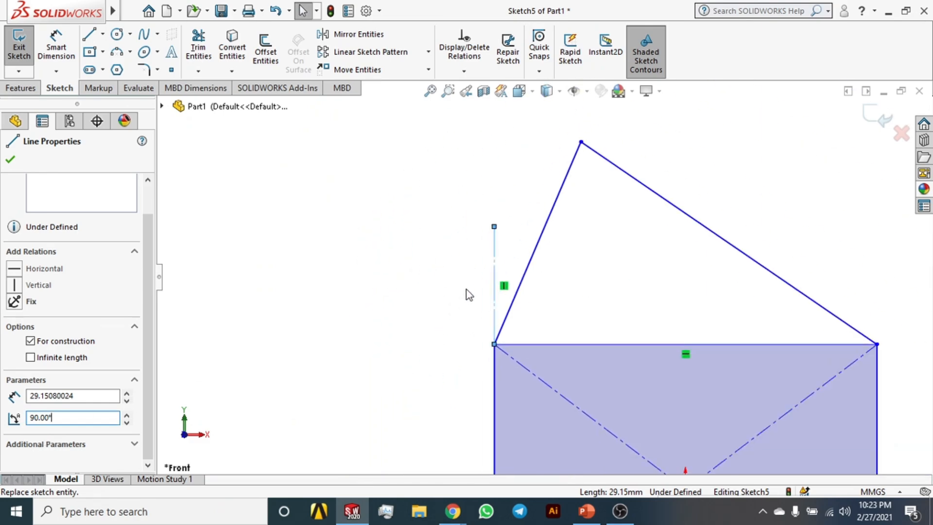
{"action": "scroll", "coordinate": [156, 340], "scroll_direction": "up", "scroll_amount": 2}
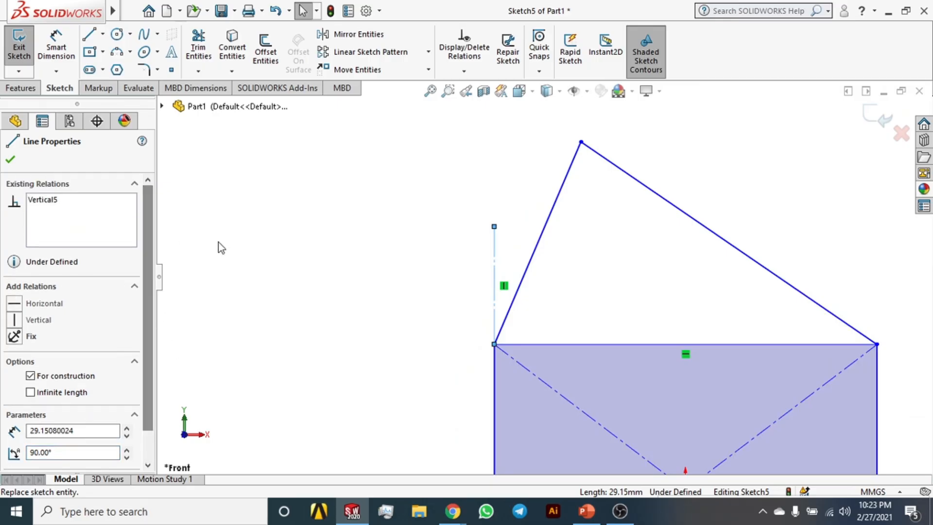
{"action": "scroll", "coordinate": [541, 304], "scroll_direction": "up", "scroll_amount": 5}
{"action": "scroll", "coordinate": [654, 340], "scroll_direction": "down", "scroll_amount": 2}
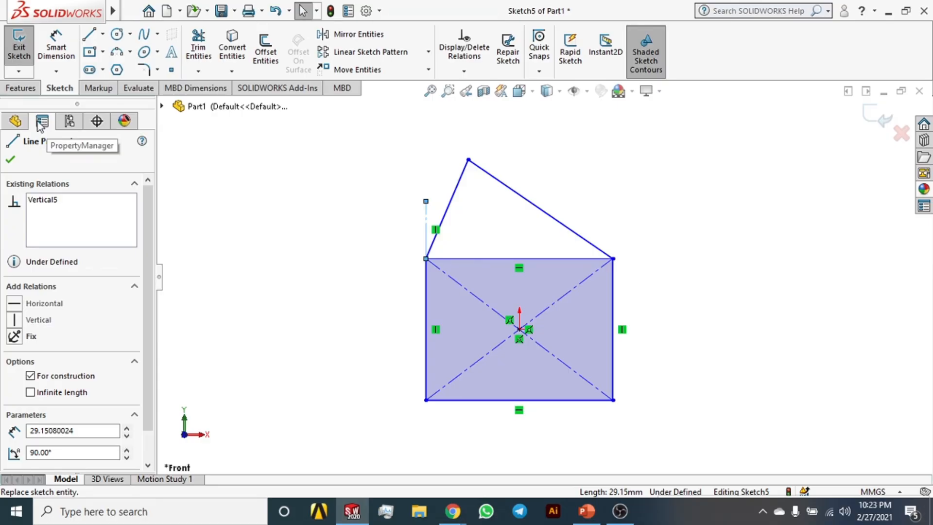
{"action": "left_click", "coordinate": [228, 245]}
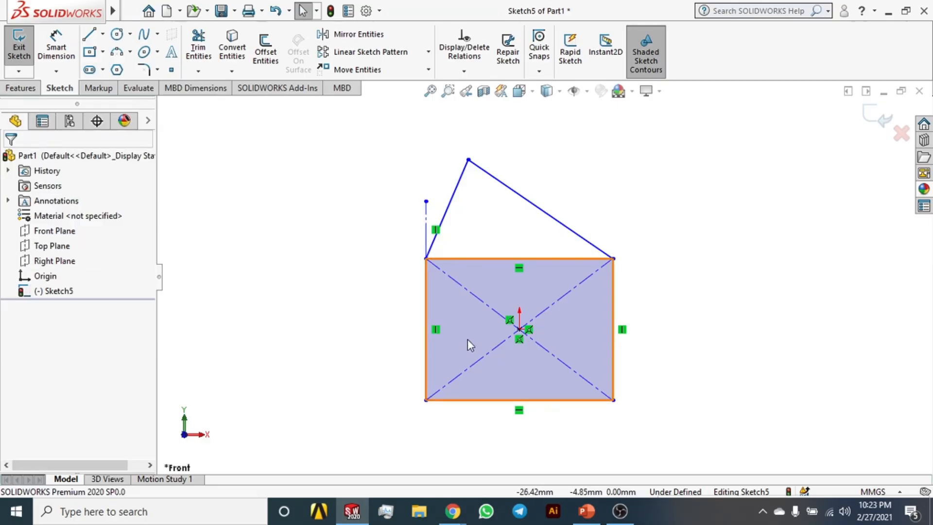
Review the left roof line's relations, options and parameters in its line properties
{"action": "scroll", "coordinate": [479, 254], "scroll_direction": "down", "scroll_amount": 4}
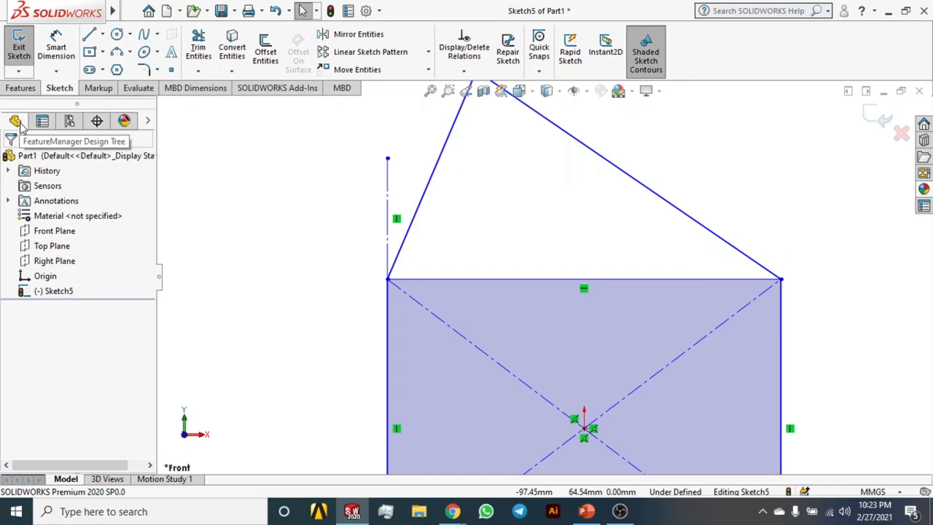
{"action": "left_click", "coordinate": [421, 206]}
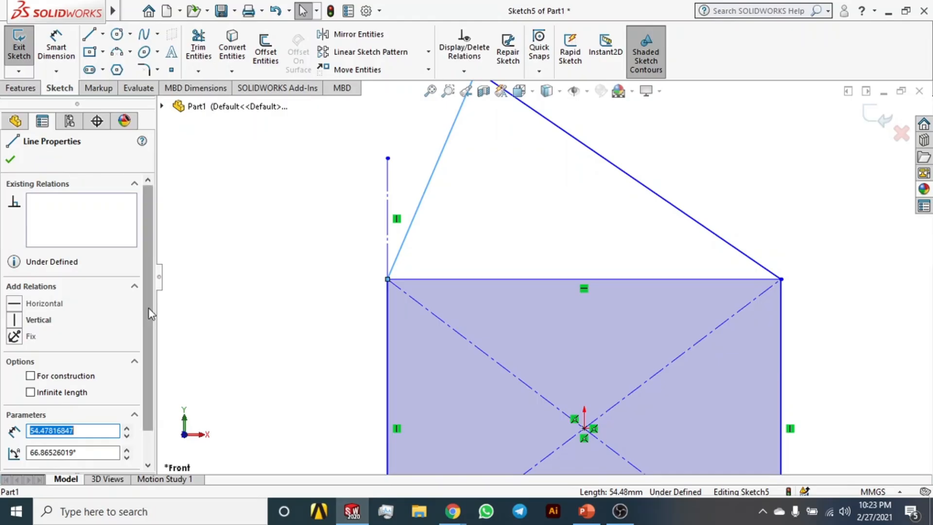
{"action": "scroll", "coordinate": [148, 308], "scroll_direction": "down", "scroll_amount": 1}
{"action": "scroll", "coordinate": [532, 283], "scroll_direction": "up", "scroll_amount": 4}
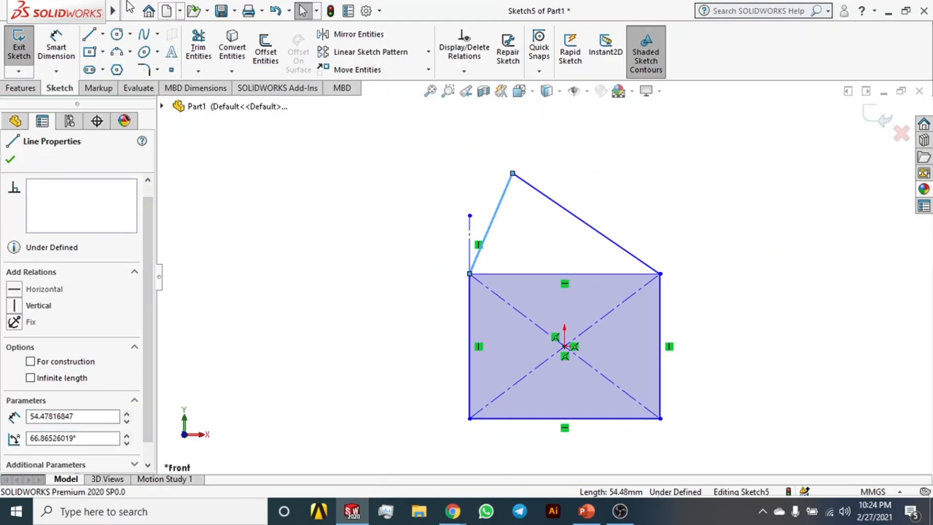
Sketch a slanted midpoint line beside the rectangle and close it into a tall, narrow triangle with two more lines
{"action": "left_click", "coordinate": [103, 33]}
{"action": "left_click", "coordinate": [129, 83]}
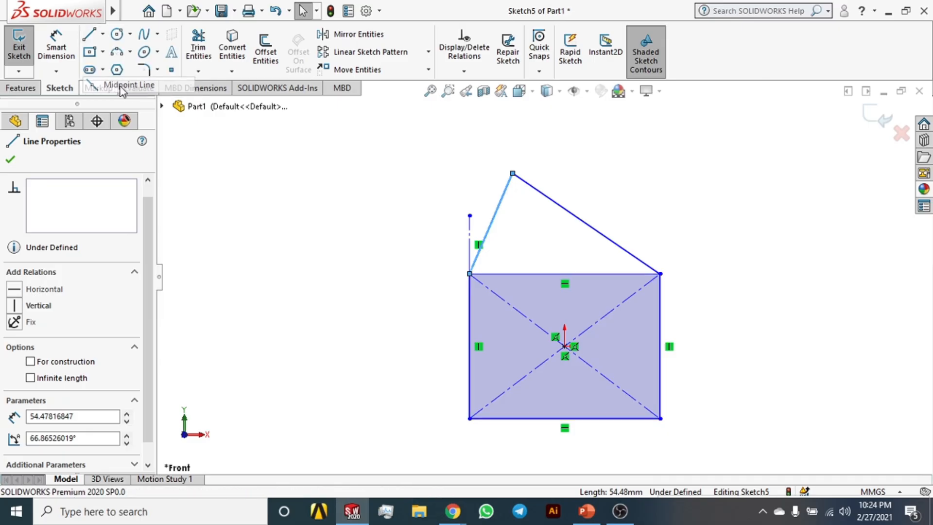
{"action": "left_click", "coordinate": [338, 251]}
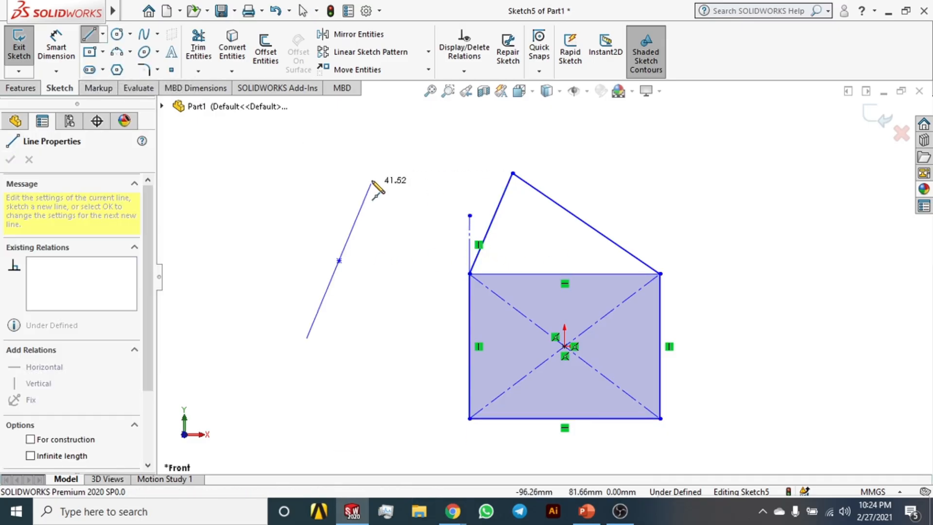
{"action": "left_click", "coordinate": [376, 157]}
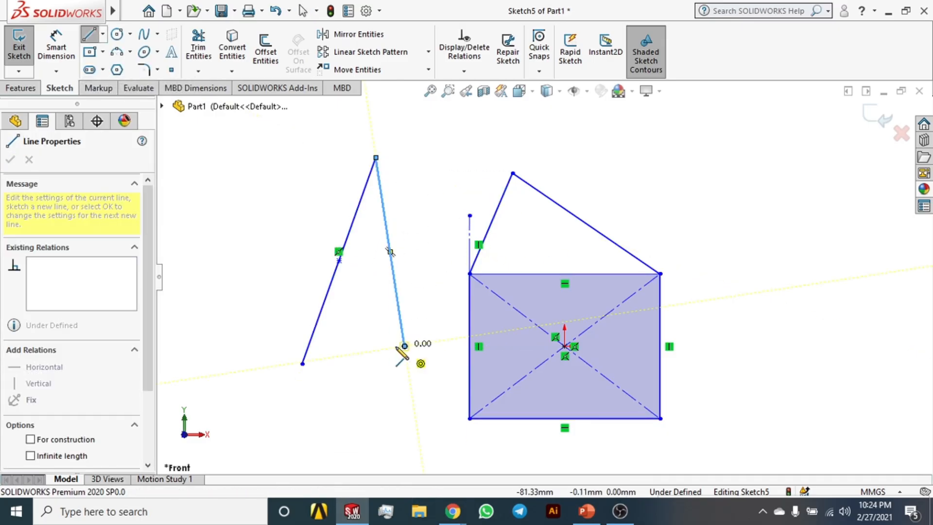
{"action": "left_click", "coordinate": [302, 363]}
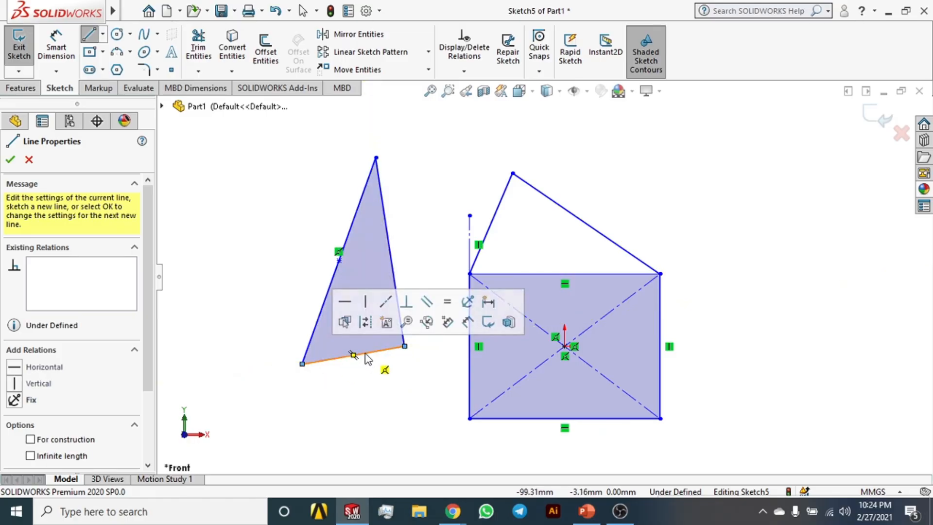
{"action": "key", "text": "Escape"}
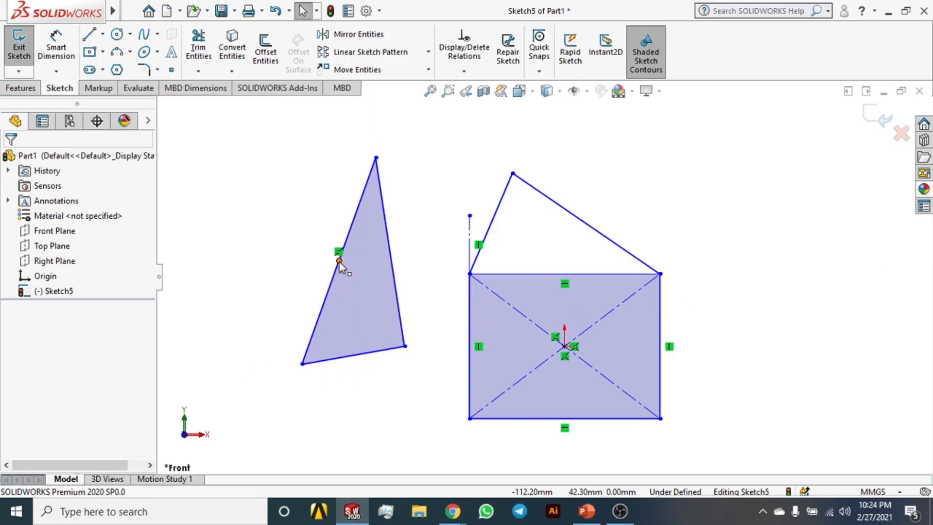
Sketch a short, downward-sloping regular line in the empty area beside the triangle for comparison with the midpoint line
{"action": "left_click", "coordinate": [89, 33]}
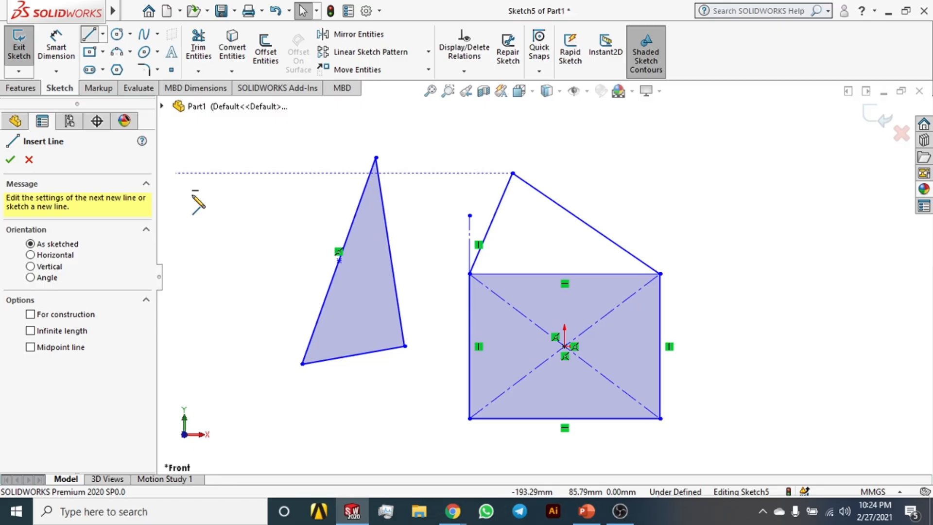
{"action": "left_click", "coordinate": [221, 199]}
{"action": "left_click", "coordinate": [278, 241]}
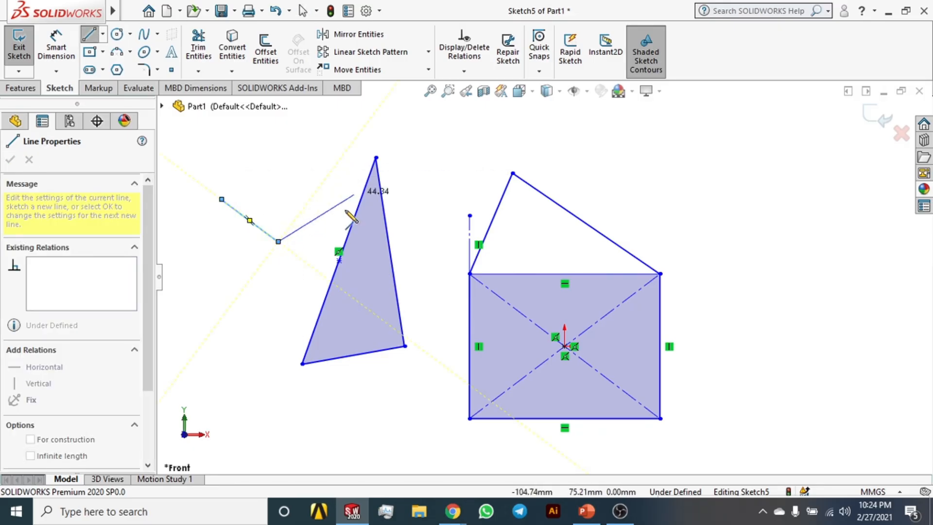
Sketch a horizontal midpoint line in the empty area beyond the right roof line, extending about 29 mm to each side of its midpoint
{"action": "left_click", "coordinate": [103, 34]}
{"action": "left_click", "coordinate": [125, 83]}
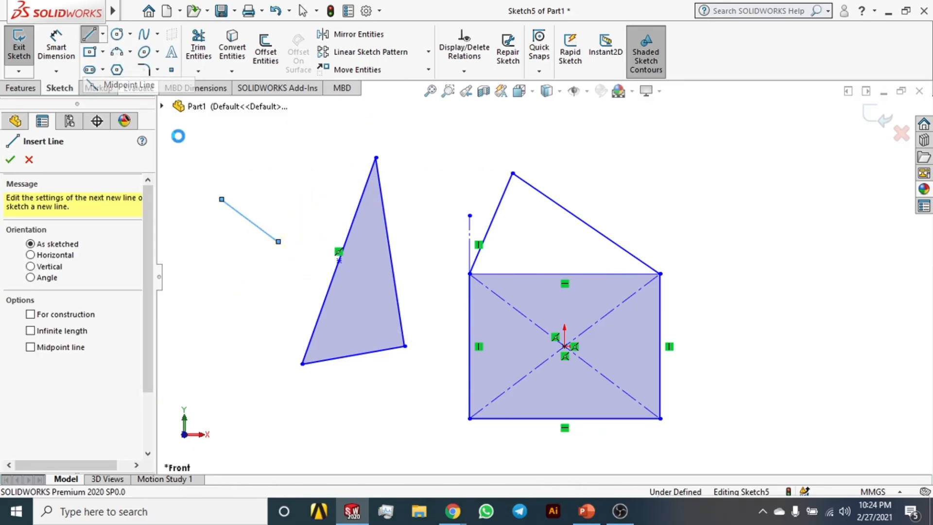
{"action": "left_click", "coordinate": [824, 206]}
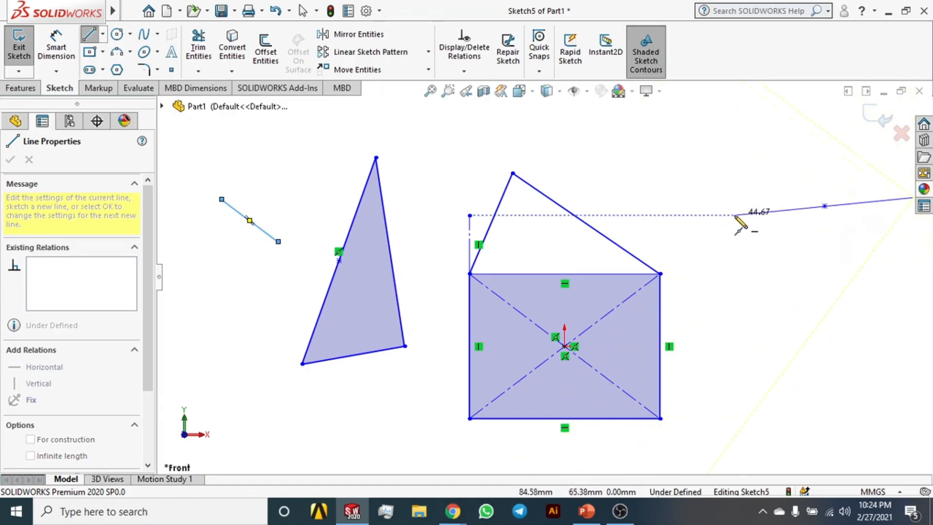
{"action": "key", "text": "z"}
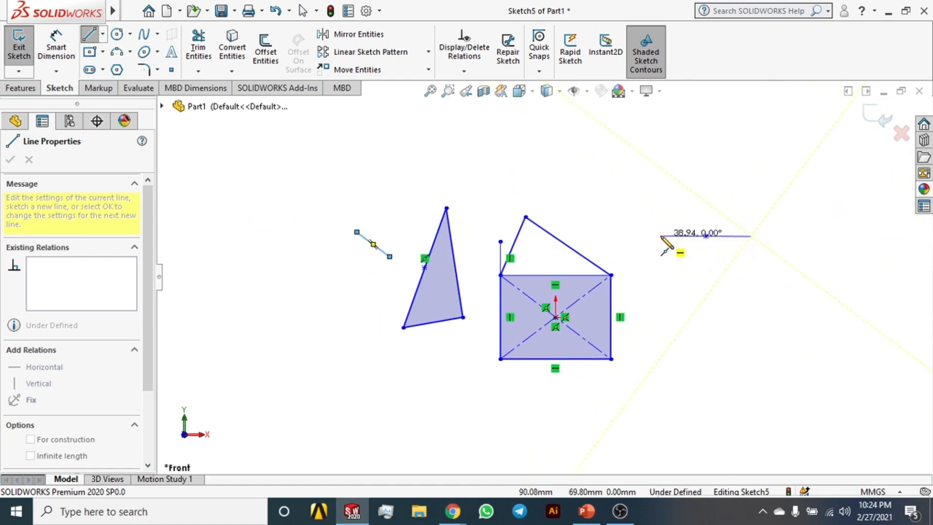
{"action": "scroll", "coordinate": [670, 237], "scroll_direction": "down", "scroll_amount": 5}
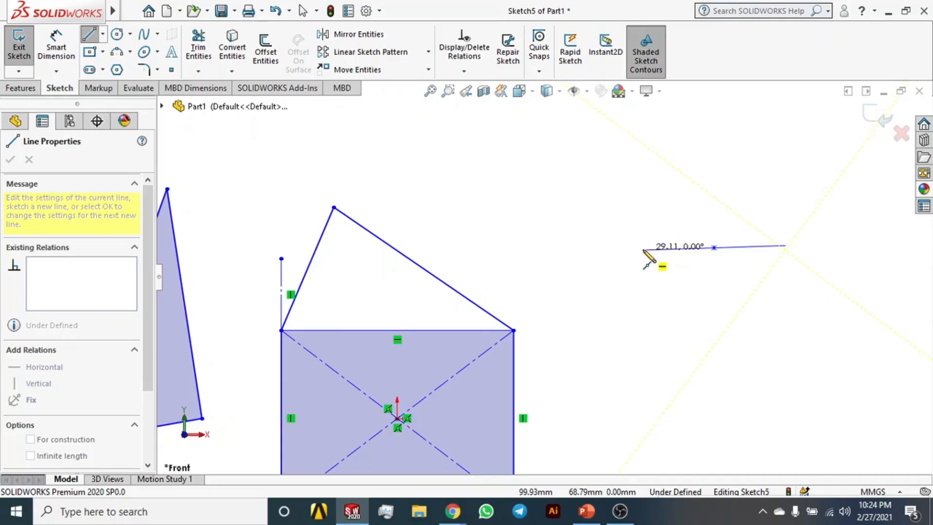
{"action": "left_click", "coordinate": [643, 249]}
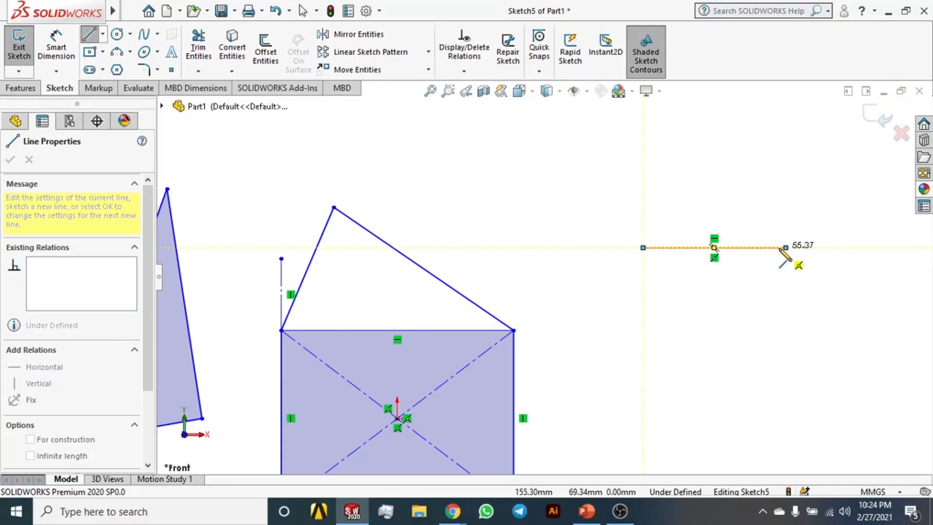
Finish the line command and delete all existing geometry from the sketch
{"action": "key", "text": "Escape"}
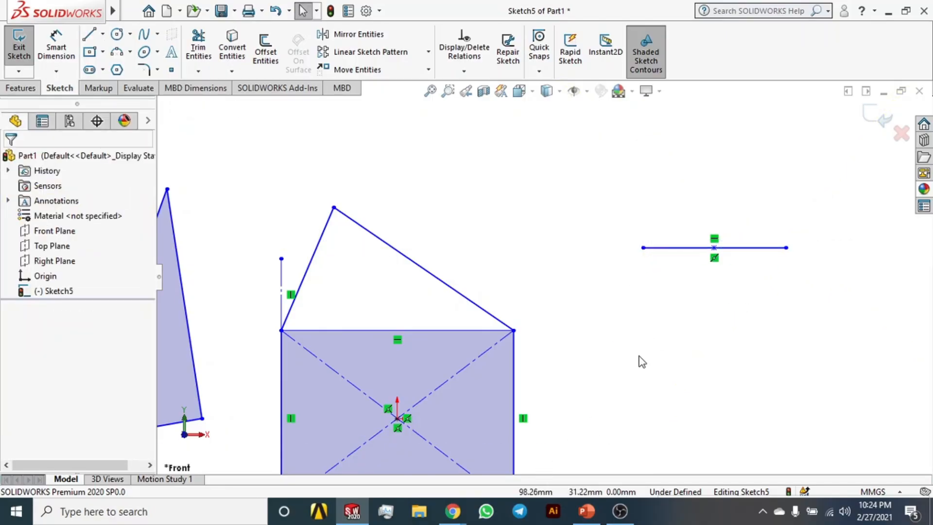
{"action": "scroll", "coordinate": [558, 248], "scroll_direction": "up", "scroll_amount": 6}
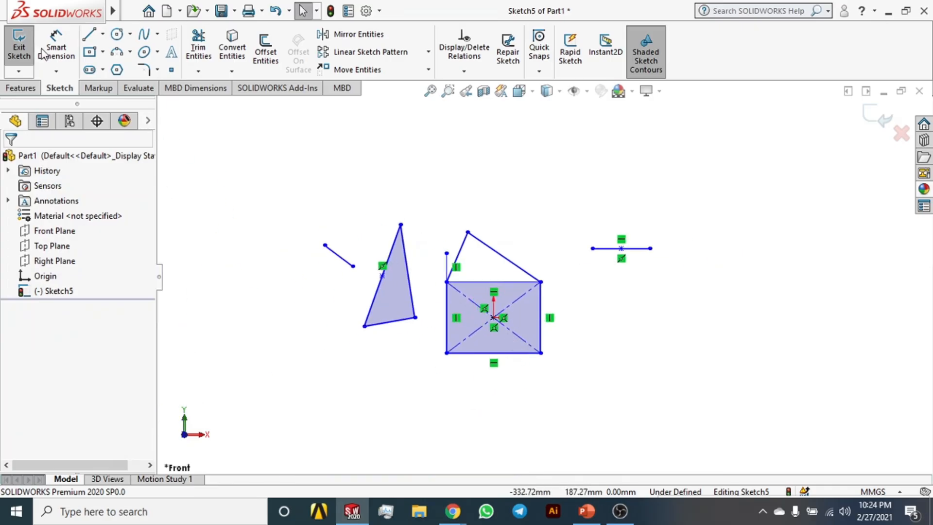
{"action": "mouse_move", "coordinate": [247, 155]}
{"action": "left_mouse_down"}
{"action": "mouse_move", "coordinate": [721, 387]}
{"action": "mouse_move", "coordinate": [791, 412]}
{"action": "left_mouse_up"}
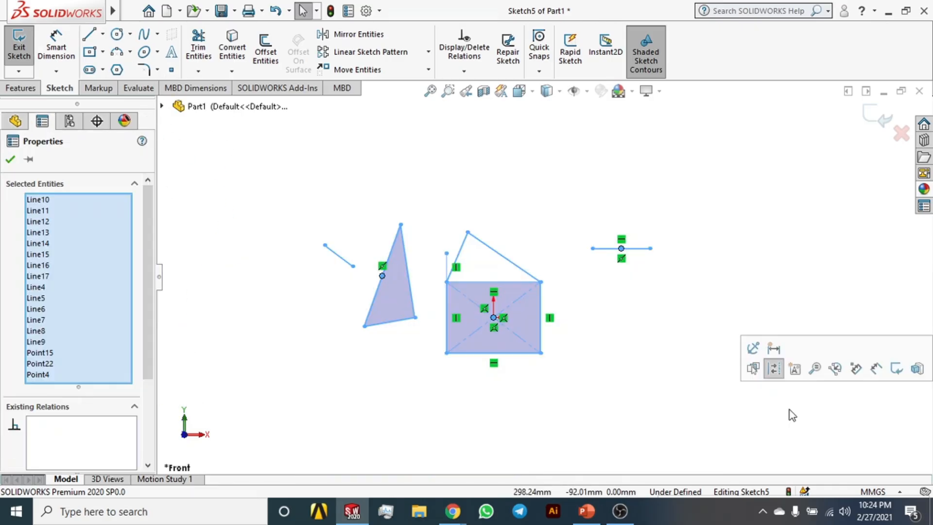
{"action": "key", "text": "Delete"}
Sketch a center-defined circle at the origin
{"action": "left_click", "coordinate": [125, 12]}
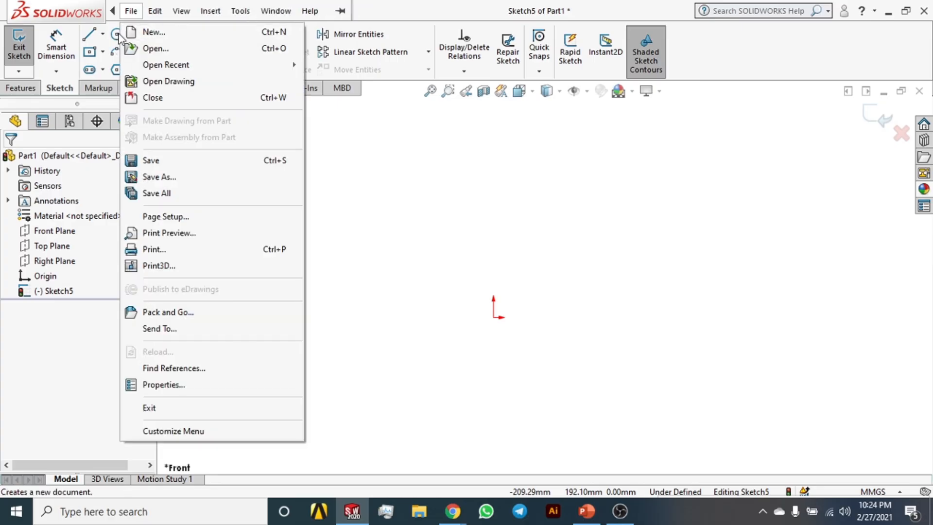
{"action": "left_click", "coordinate": [118, 36]}
{"action": "left_click", "coordinate": [131, 37]}
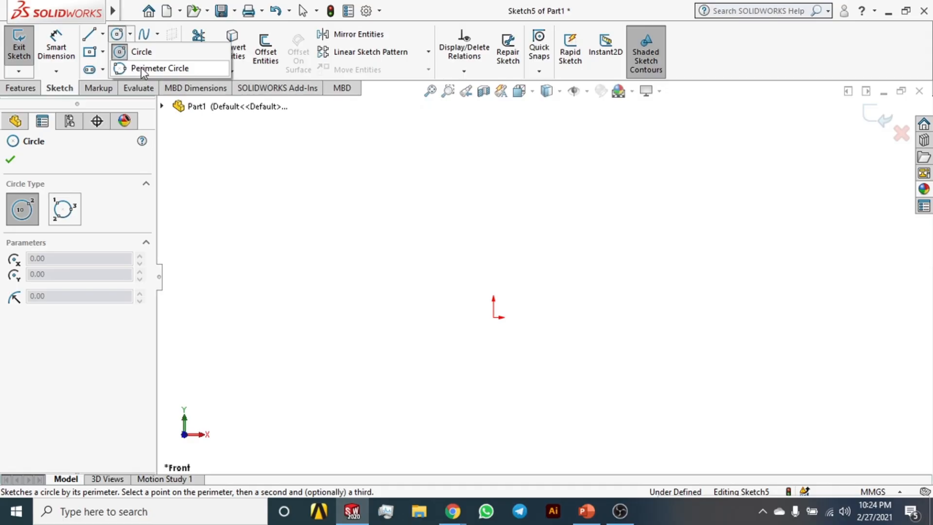
{"action": "left_click", "coordinate": [494, 318]}
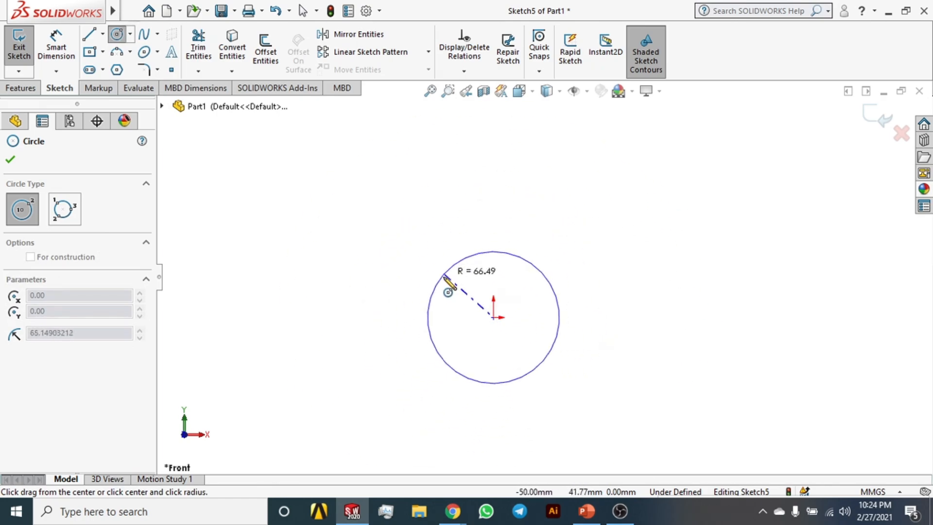
{"action": "left_click", "coordinate": [440, 317]}
Sketch a three-point perimeter circle above and to the right of the origin circle, and undo both circles
{"action": "left_click", "coordinate": [130, 34]}
{"action": "left_click", "coordinate": [146, 69]}
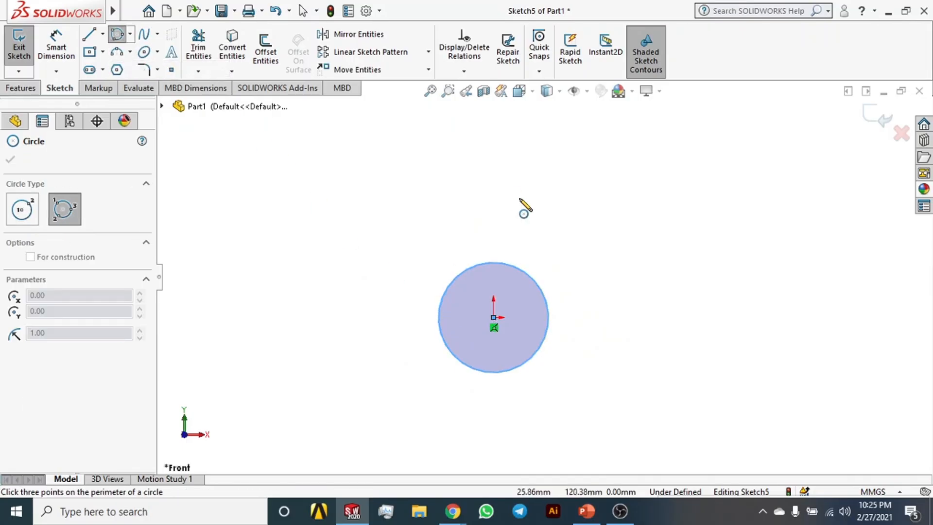
{"action": "left_click", "coordinate": [602, 165]}
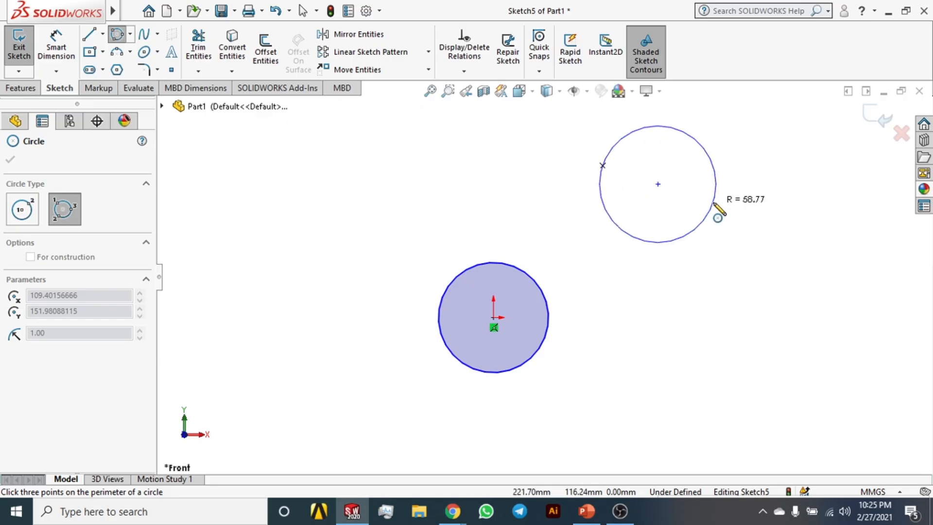
{"action": "left_click", "coordinate": [750, 161]}
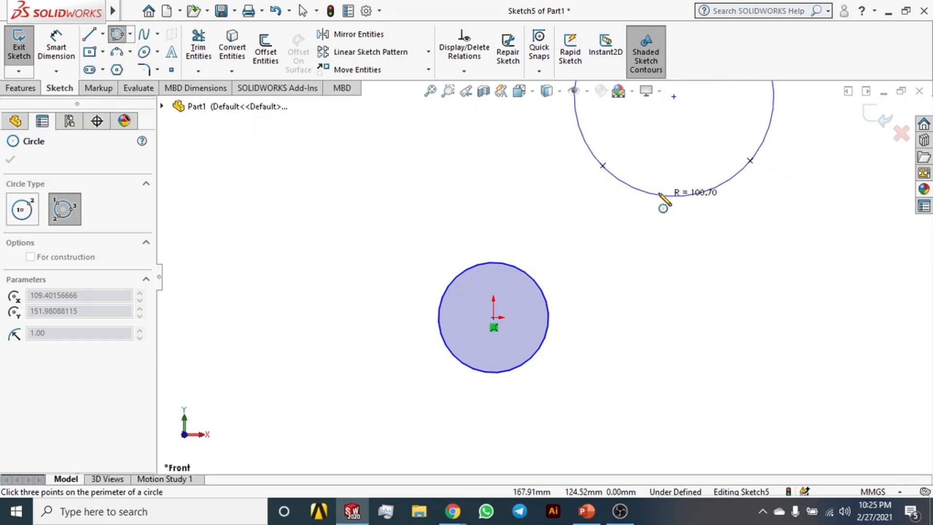
{"action": "left_click", "coordinate": [655, 177]}
{"action": "scroll", "coordinate": [656, 184], "scroll_direction": "up", "scroll_amount": 6}
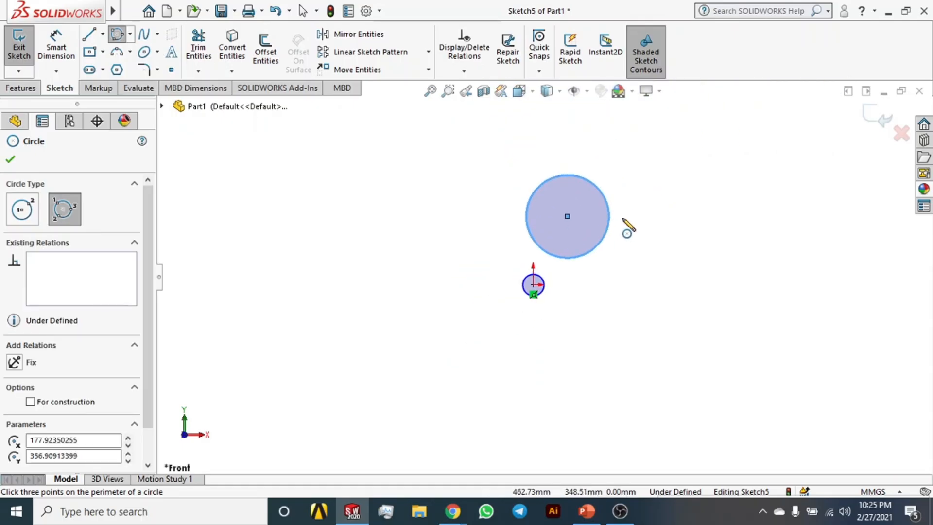
{"action": "key", "text": "ctrl+z"}
{"action": "key", "text": "ctrl+z"}
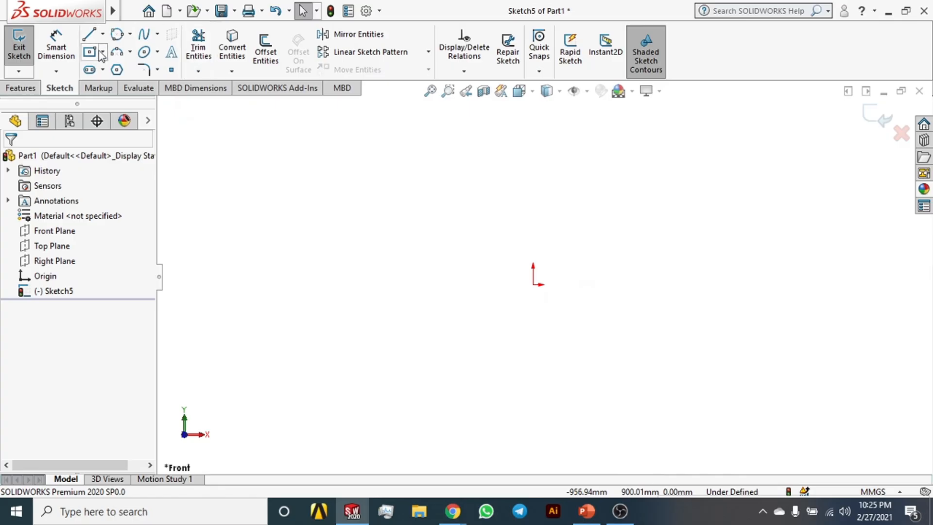
Sketch a center rectangle centred on the origin
{"action": "left_click", "coordinate": [102, 52]}
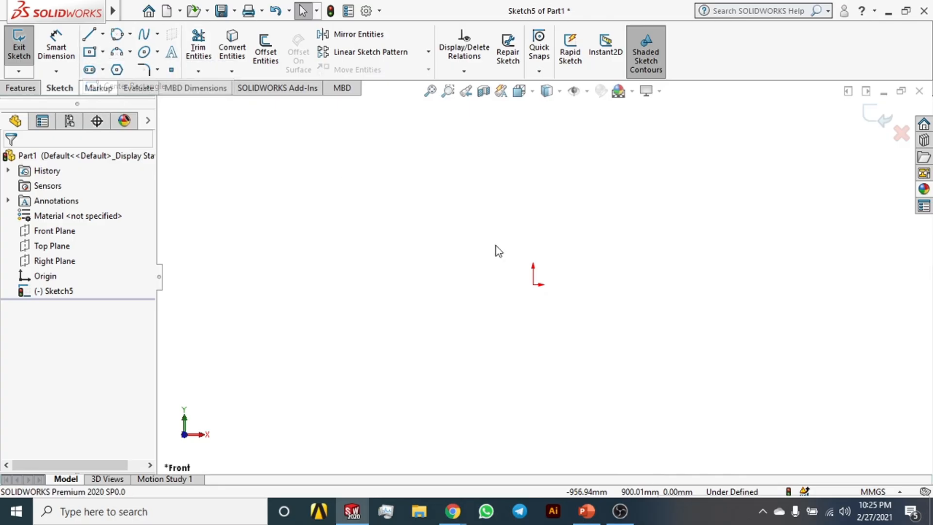
{"action": "left_click", "coordinate": [533, 284]}
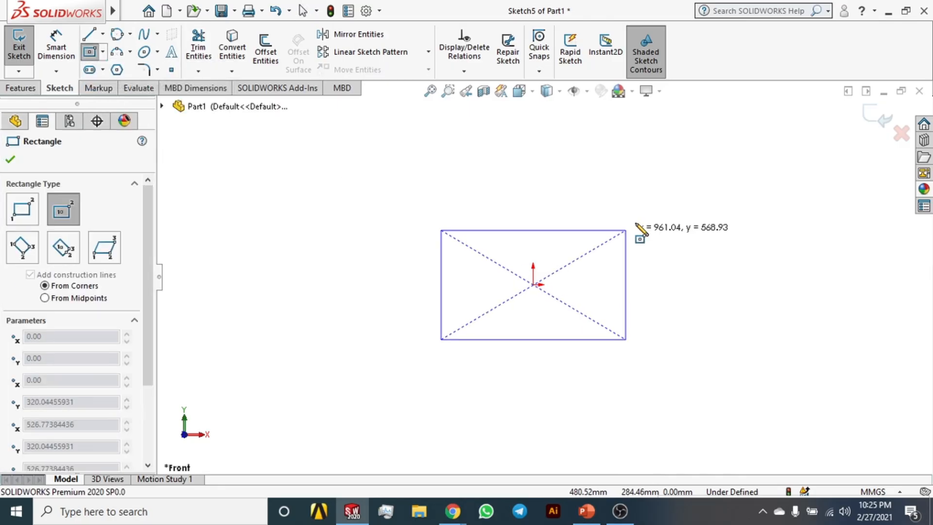
{"action": "left_click", "coordinate": [664, 171]}
{"action": "key", "text": "Escape"}
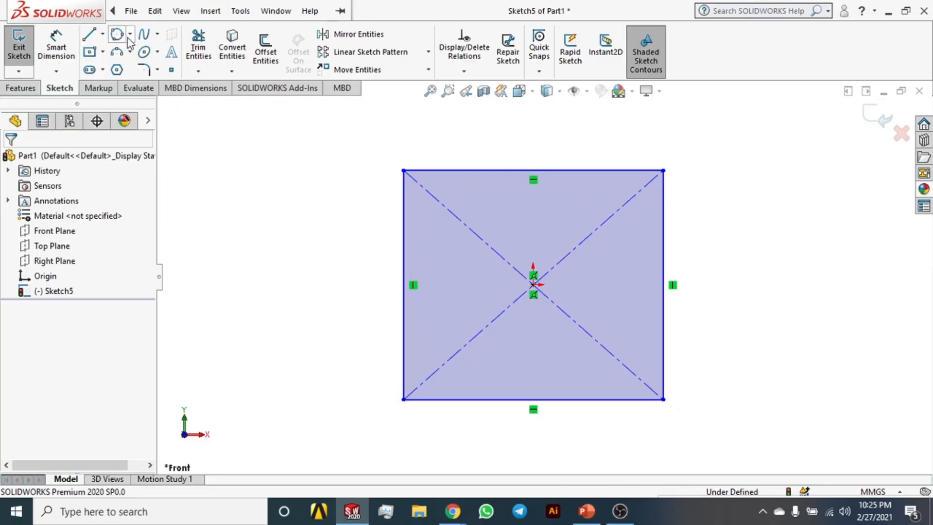
Sketch a center-defined circle at the origin inside the rectangle, and undo it
{"action": "left_click", "coordinate": [117, 34]}
{"action": "left_click", "coordinate": [130, 34]}
{"action": "left_click", "coordinate": [140, 50]}
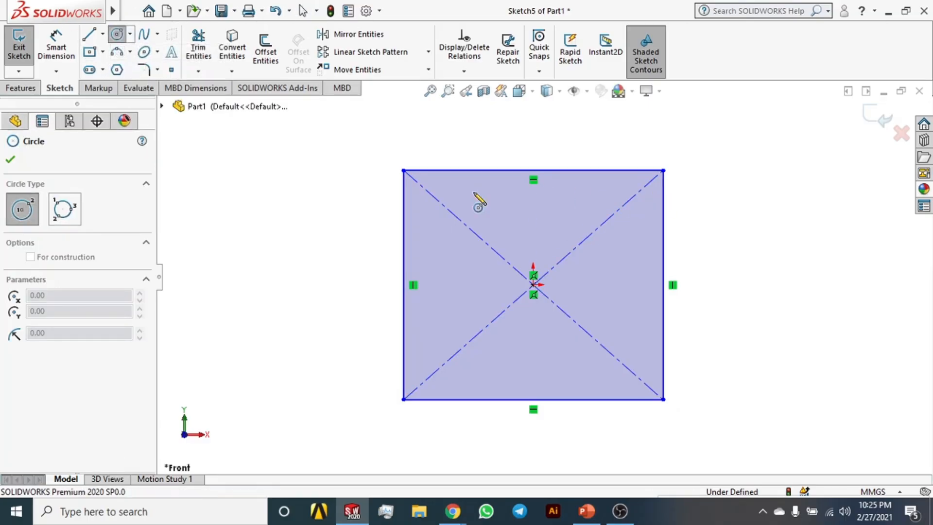
{"action": "left_click", "coordinate": [533, 284]}
{"action": "left_click", "coordinate": [591, 270]}
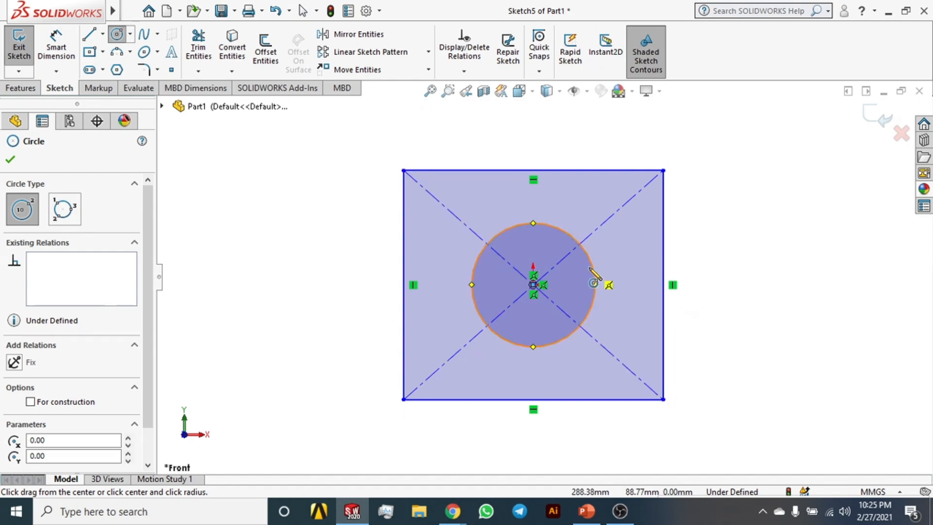
{"action": "key", "text": "Escape"}
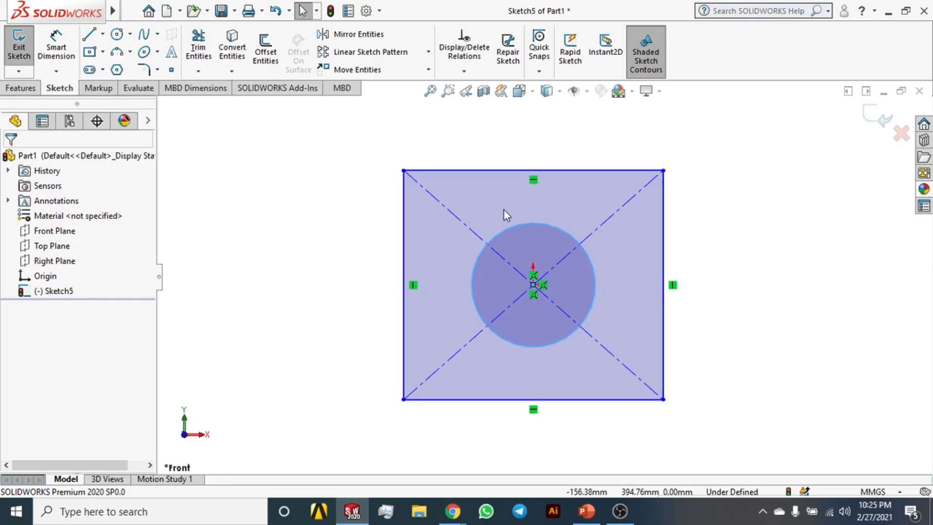
{"action": "key", "text": "ctrl+z"}
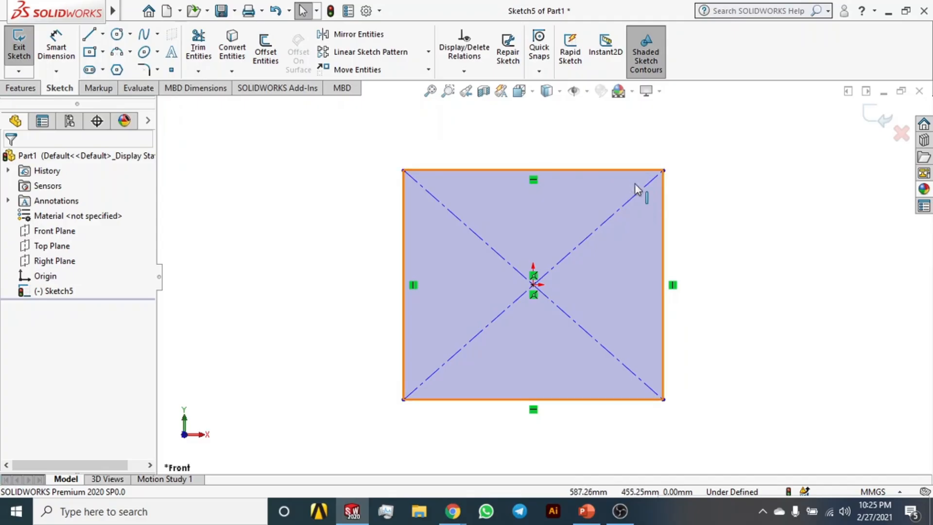
Sketch a perimeter circle tangent to the rectangle's right and top edges near their shared corner, and undo it
{"action": "left_click", "coordinate": [130, 34]}
{"action": "left_click", "coordinate": [160, 66]}
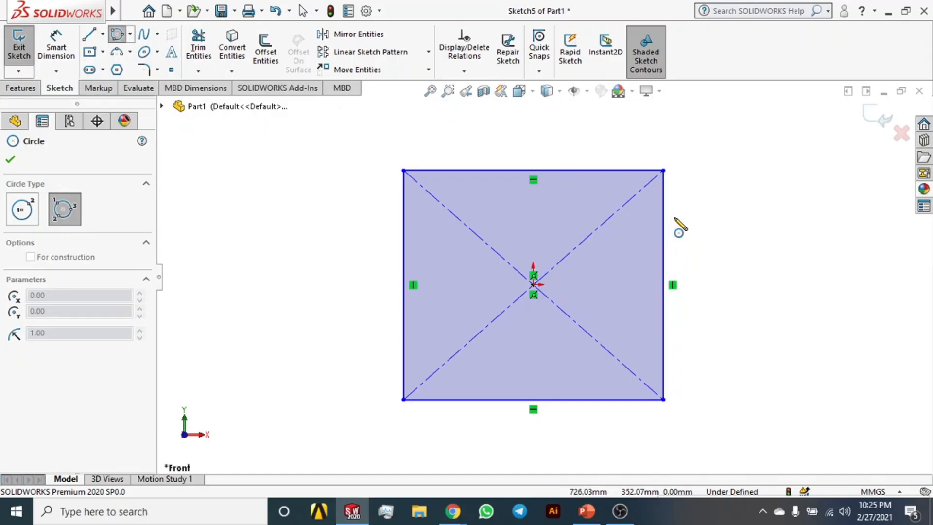
{"action": "left_click", "coordinate": [669, 231]}
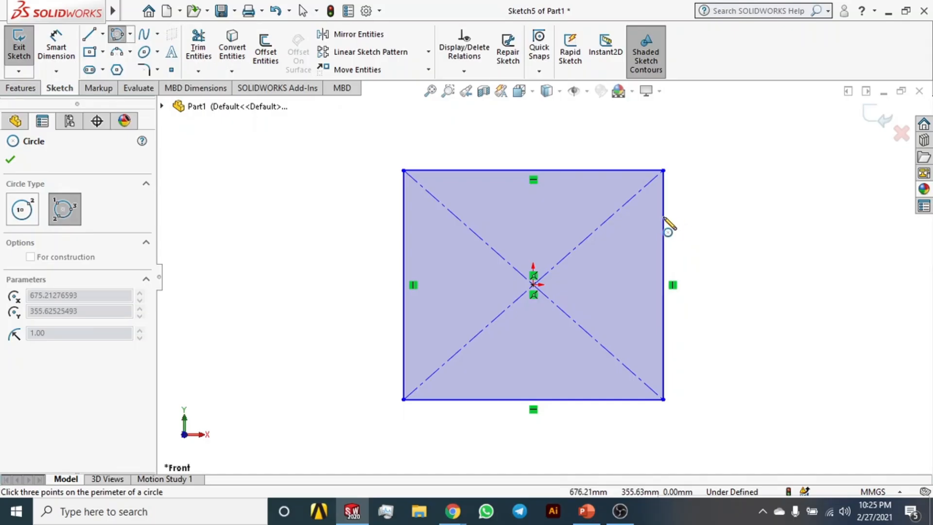
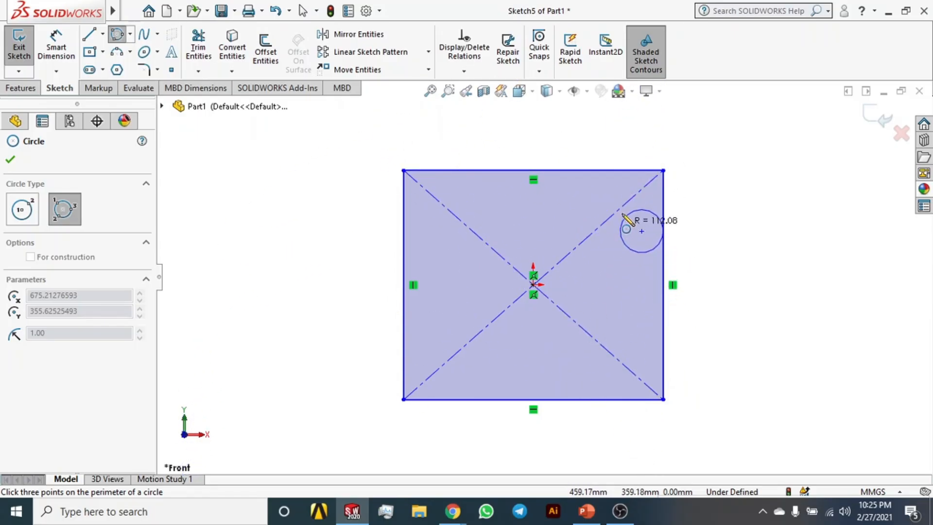
{"action": "left_click", "coordinate": [607, 173]}
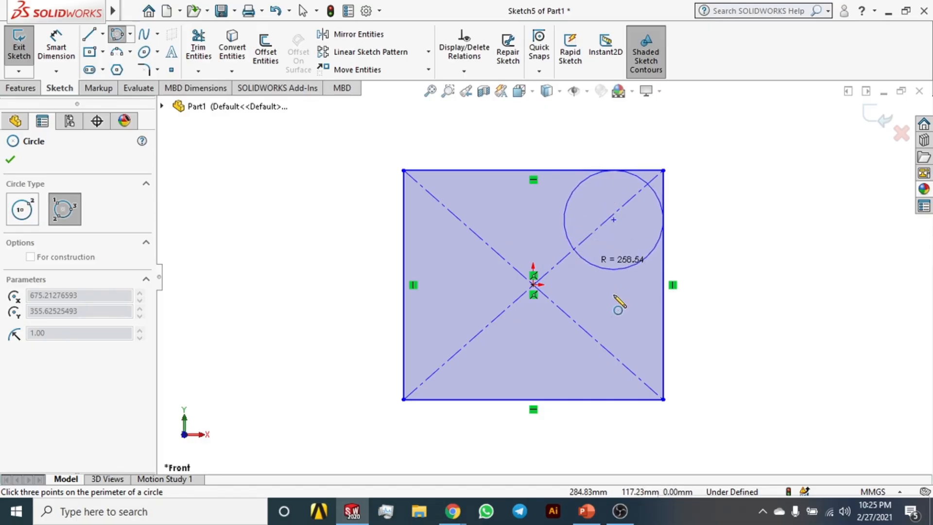
{"action": "left_click", "coordinate": [661, 214]}
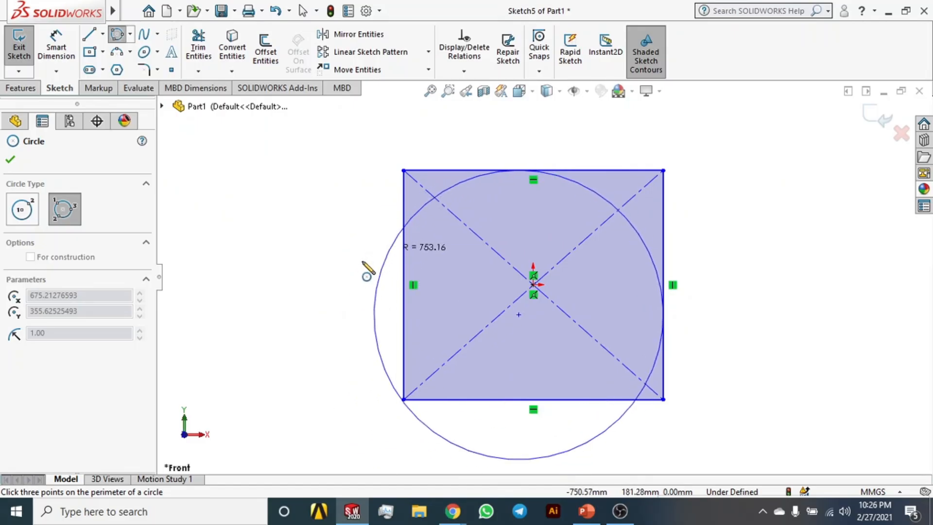
{"action": "key", "text": "z"}
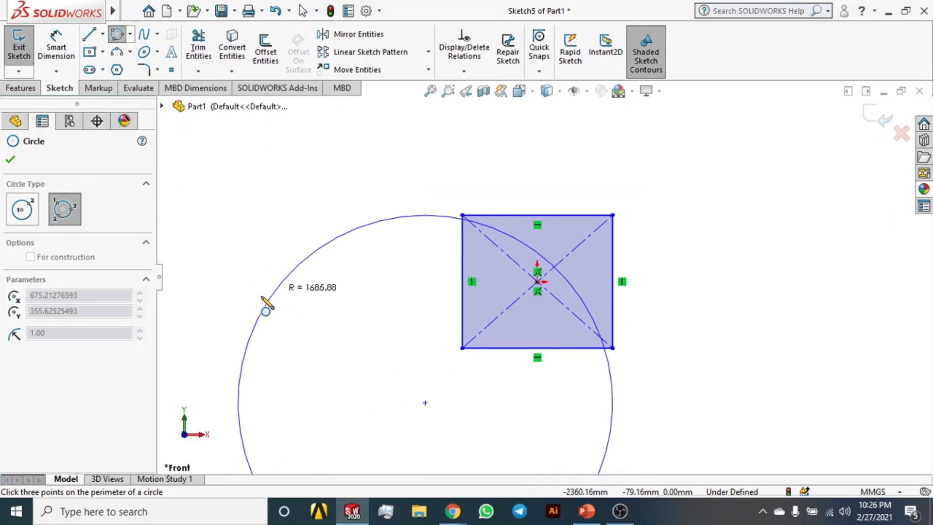
{"action": "key", "text": "z"}
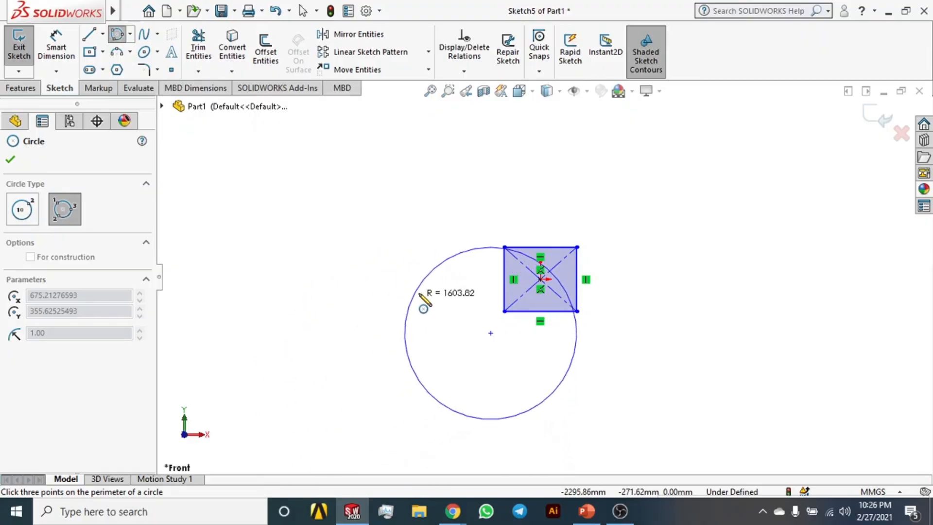
{"action": "scroll", "coordinate": [558, 265], "scroll_direction": "up", "scroll_amount": 6}
{"action": "left_click", "coordinate": [554, 263]}
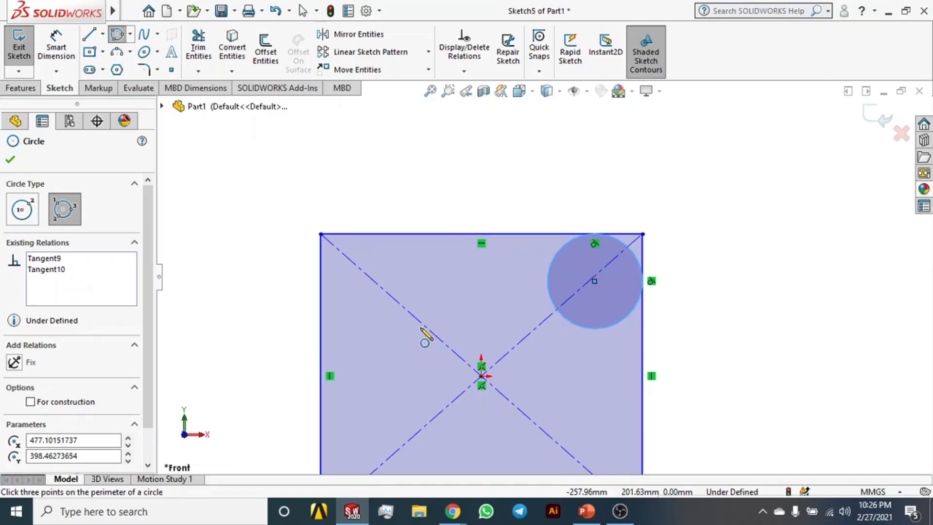
{"action": "key", "text": "ctrl+z"}
{"action": "scroll", "coordinate": [532, 316], "scroll_direction": "down", "scroll_amount": 5}
{"action": "scroll", "coordinate": [533, 319], "scroll_direction": "down", "scroll_amount": 5}
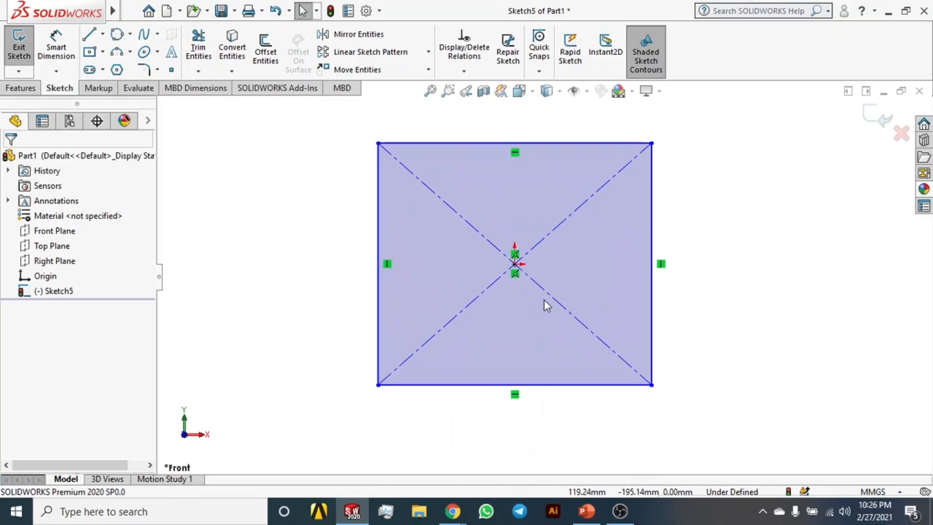
Clear the selection of the rectangle's diagonal and exit the sketch
{"action": "scroll", "coordinate": [544, 299], "scroll_direction": "up", "scroll_amount": 3}
{"action": "left_click", "coordinate": [579, 316]}
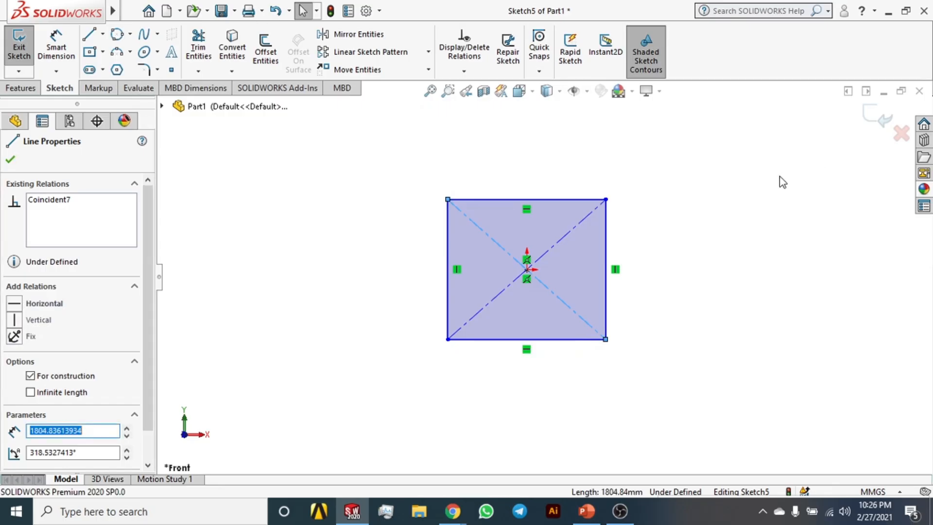
{"action": "left_click", "coordinate": [816, 175]}
{"action": "left_click", "coordinate": [885, 115]}
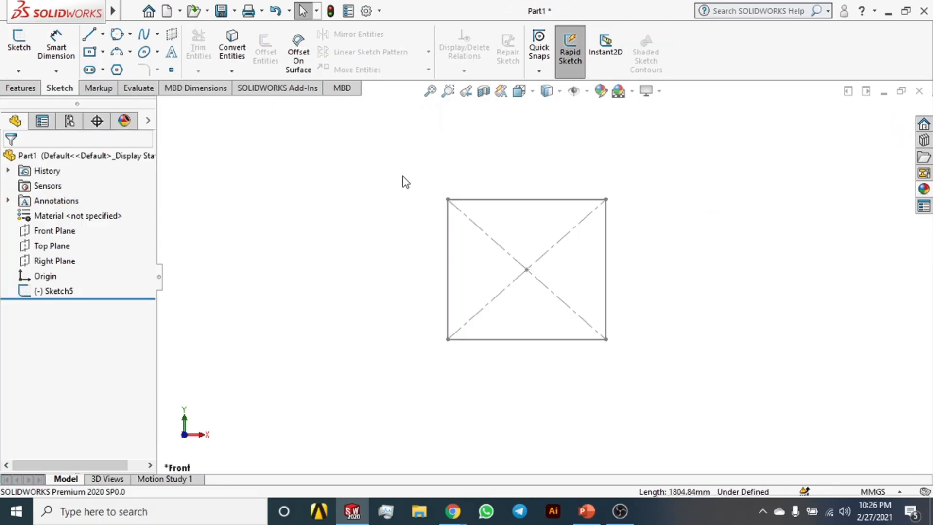
Reopen Sketch5 for editing and delete the center rectangle with its construction diagonals
{"action": "left_click_drag", "start_coordinate": [400, 168], "coordinate": [671, 401]}
{"action": "left_click", "coordinate": [34, 294]}
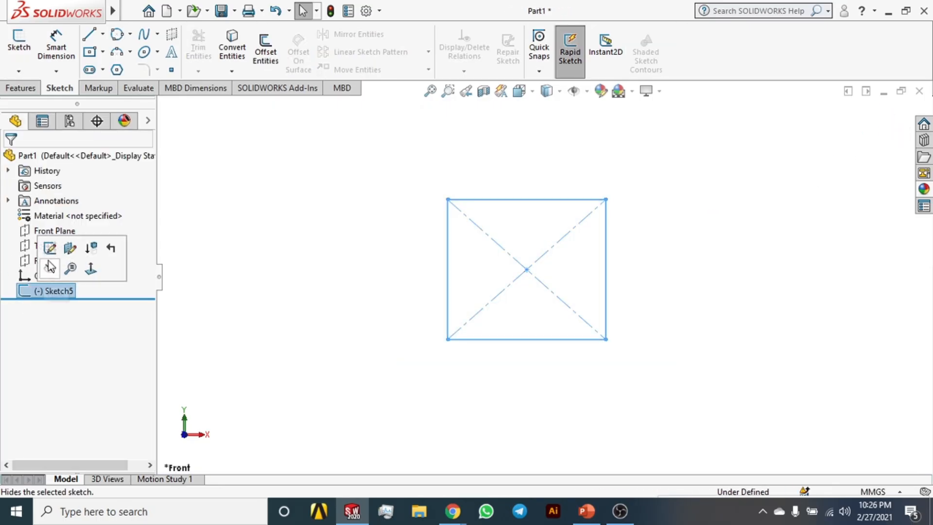
{"action": "left_click", "coordinate": [48, 248]}
{"action": "left_click_drag", "start_coordinate": [415, 164], "coordinate": [602, 367]}
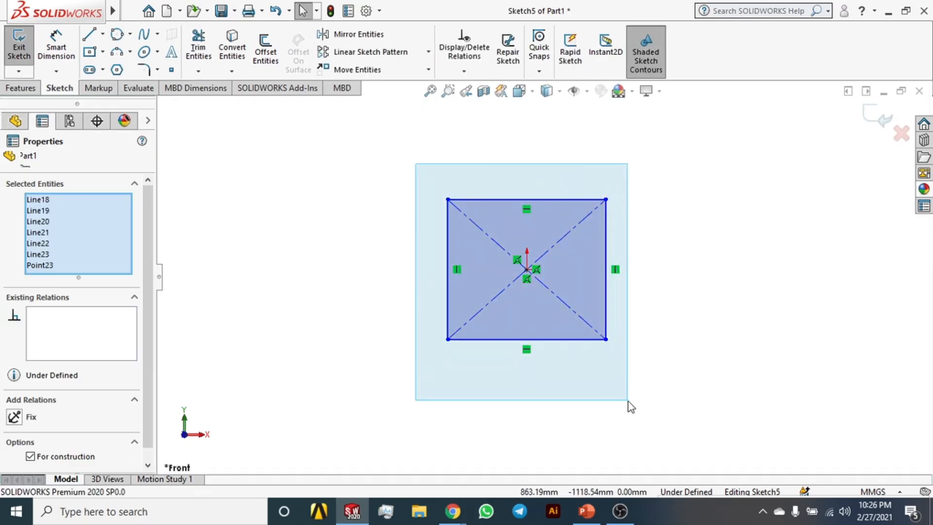
{"action": "key", "text": "Delete"}
Sketch a two-point spline starting just beside the origin and running almost horizontally in the positive X direction
{"action": "left_click", "coordinate": [151, 35]}
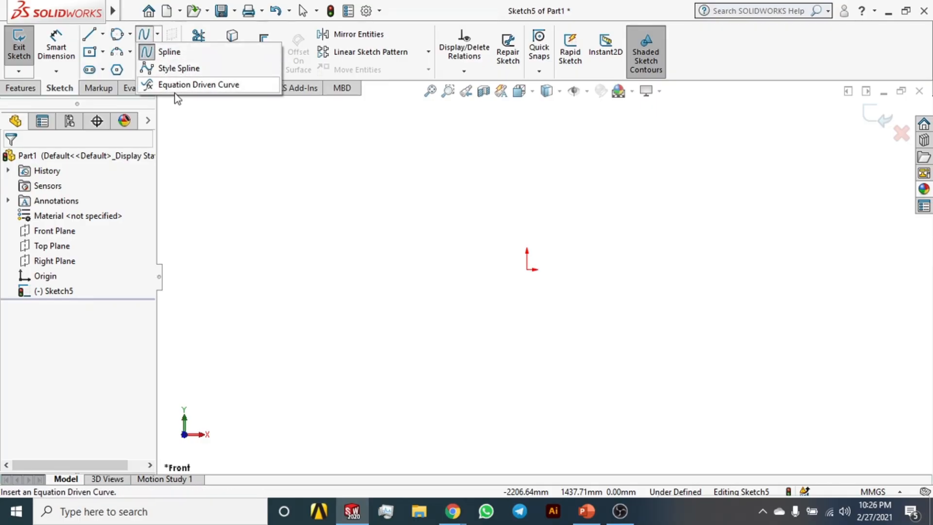
{"action": "left_click", "coordinate": [527, 269]}
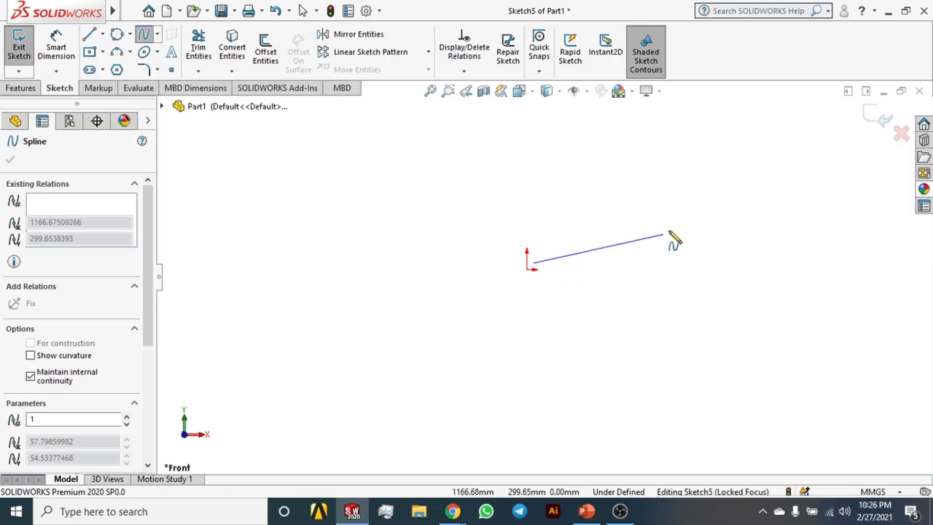
{"action": "left_click", "coordinate": [852, 264]}
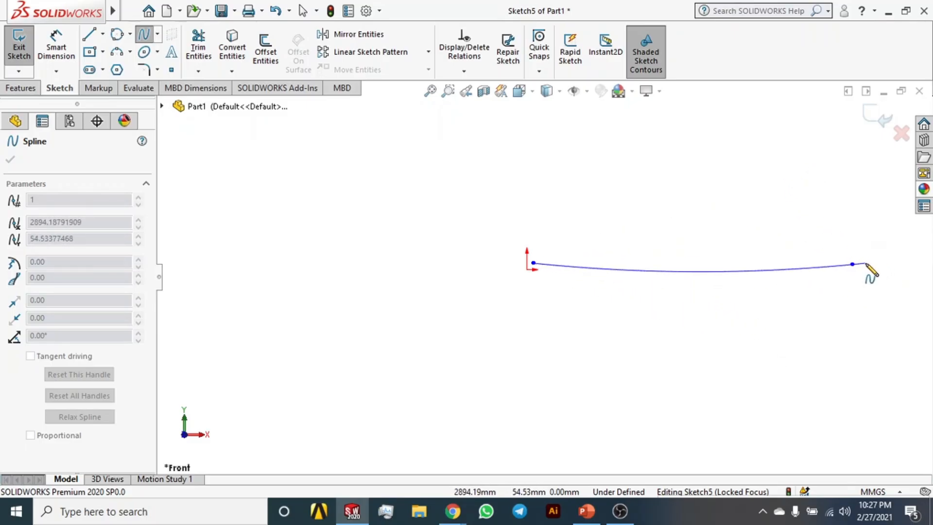
{"action": "key", "text": "Escape"}
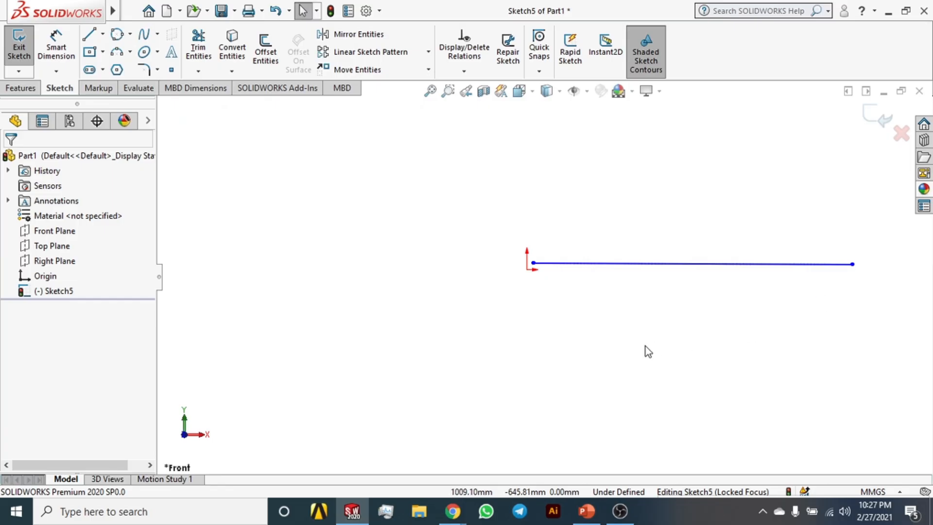
Bend the spline into an asymmetric curve with its two endpoint tangent handles, and undo the reshaping
{"action": "left_click", "coordinate": [689, 265]}
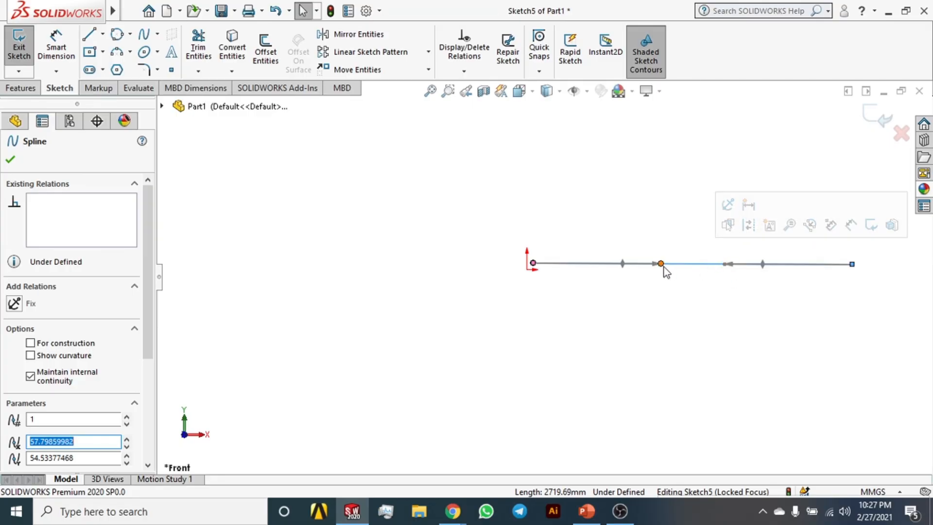
{"action": "left_click_drag", "start_coordinate": [662, 264], "coordinate": [669, 158]}
{"action": "left_click_drag", "start_coordinate": [774, 194], "coordinate": [502, 361]}
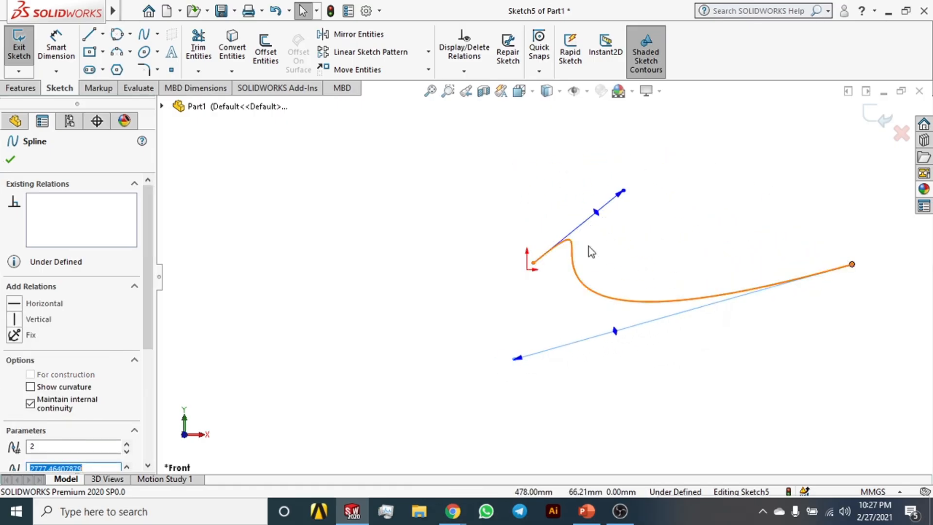
{"action": "left_click_drag", "start_coordinate": [623, 191], "coordinate": [591, 175]}
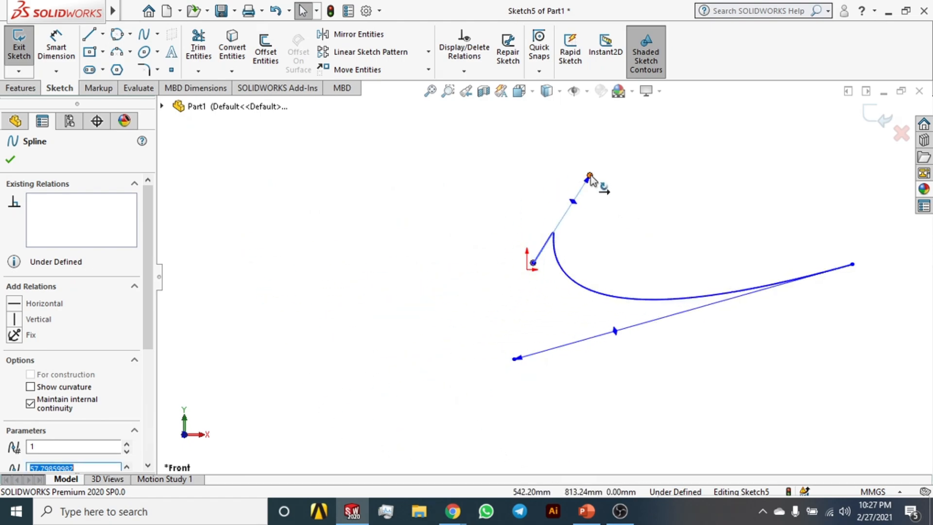
{"action": "key", "text": "ctrl+z"}
{"action": "key", "text": "ctrl+z"}
{"action": "key", "text": "ctrl+z"}
{"action": "key", "text": "ctrl+z"}
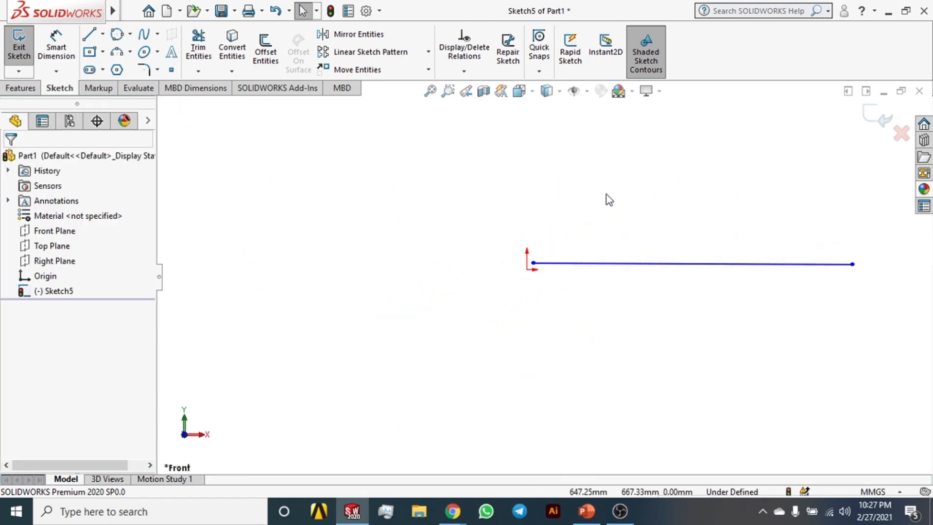
Bow the spline downward with its endpoint tangent handles, and undo both the reshaping and the spline itself
{"action": "left_click", "coordinate": [713, 265]}
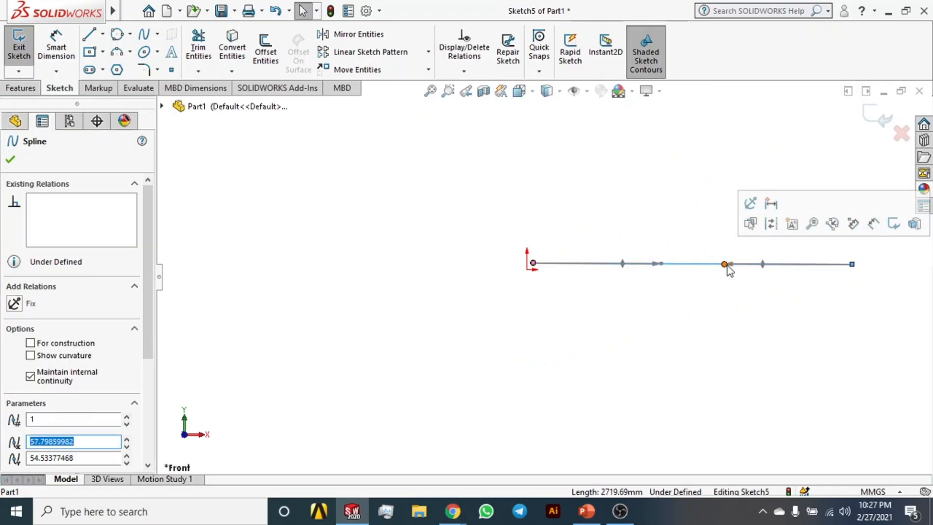
{"action": "left_click_drag", "start_coordinate": [727, 266], "coordinate": [710, 324]}
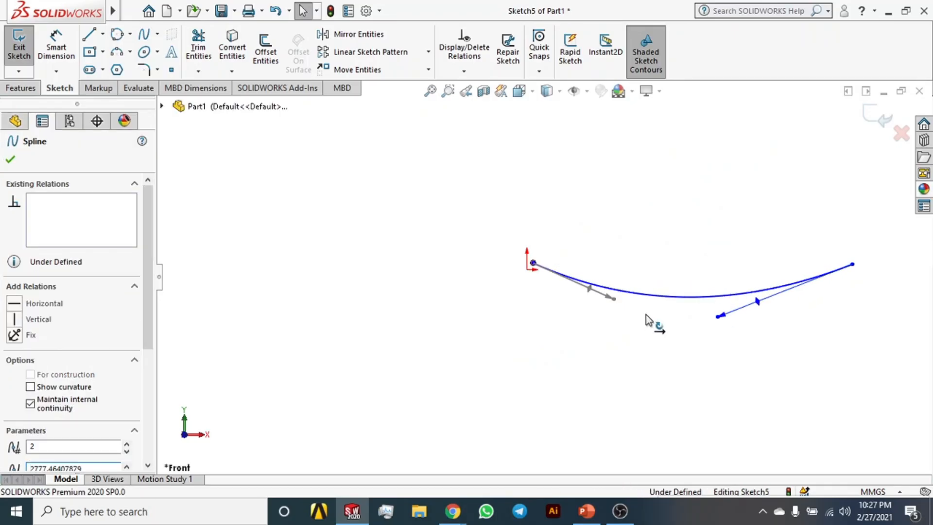
{"action": "left_click_drag", "start_coordinate": [646, 314], "coordinate": [740, 348]}
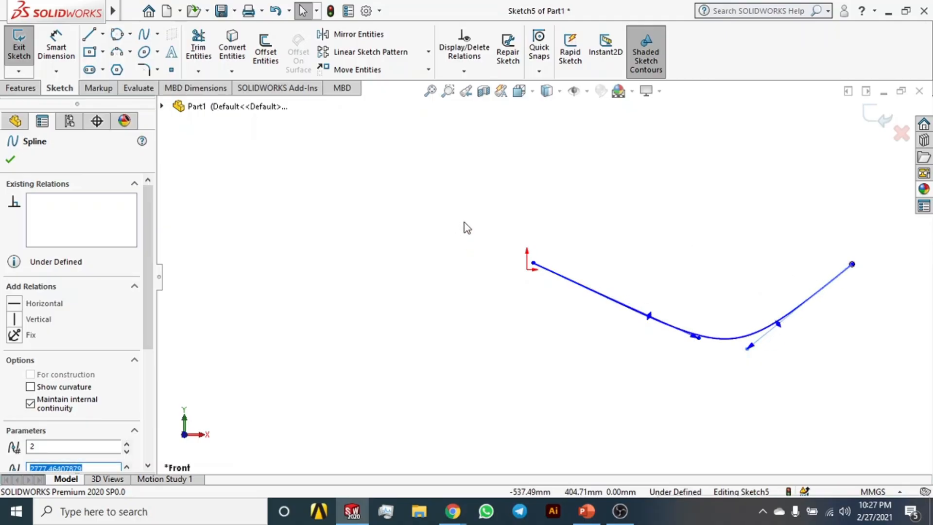
{"action": "key", "text": "ctrl+z"}
{"action": "key", "text": "ctrl+z"}
{"action": "key", "text": "ctrl+z"}
{"action": "key", "text": "ctrl+z"}
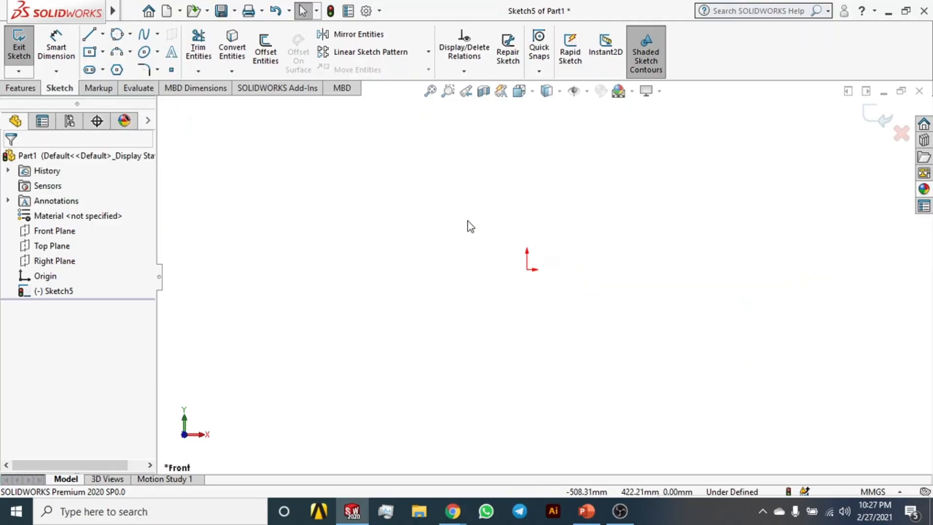
Sketch a closed, wavy 12-point spline around the origin, ending it on its own start point
{"action": "left_click", "coordinate": [340, 237]}
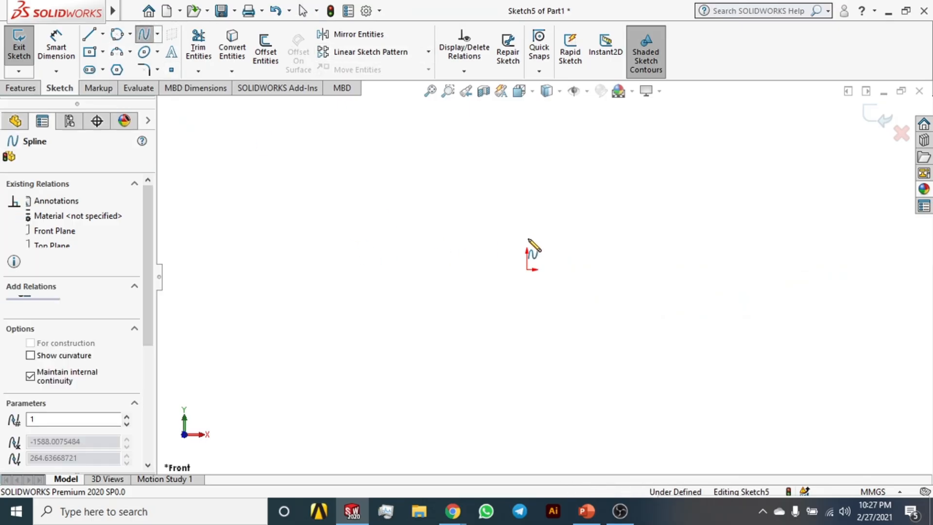
{"action": "left_click", "coordinate": [565, 235]}
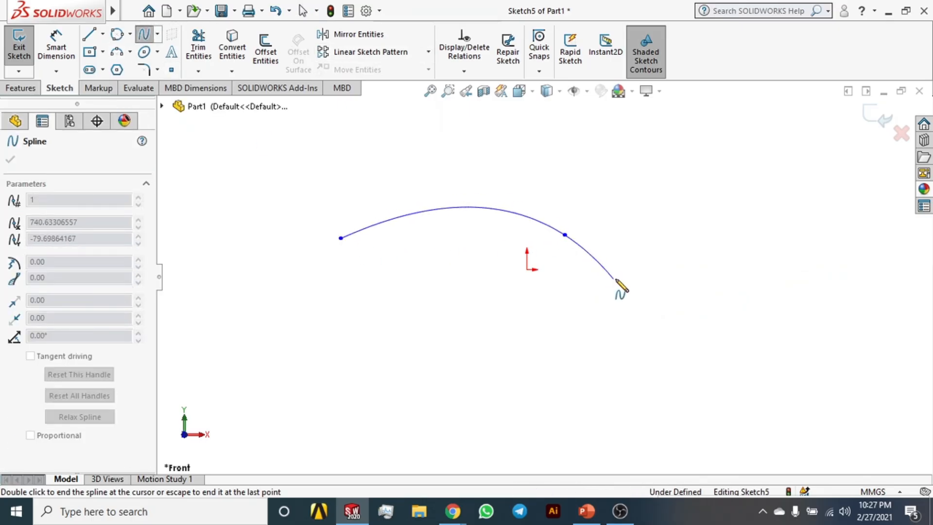
{"action": "left_click", "coordinate": [613, 278]}
{"action": "left_click", "coordinate": [693, 212]}
{"action": "left_click", "coordinate": [773, 211]}
{"action": "left_click", "coordinate": [795, 289]}
{"action": "left_click", "coordinate": [772, 358]}
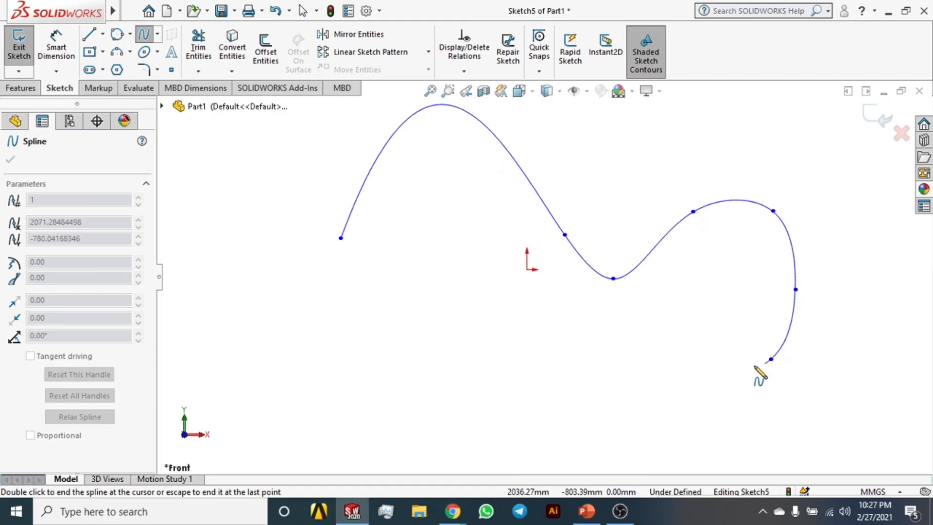
{"action": "left_click", "coordinate": [637, 386]}
{"action": "left_click", "coordinate": [547, 355]}
{"action": "left_click", "coordinate": [317, 349]}
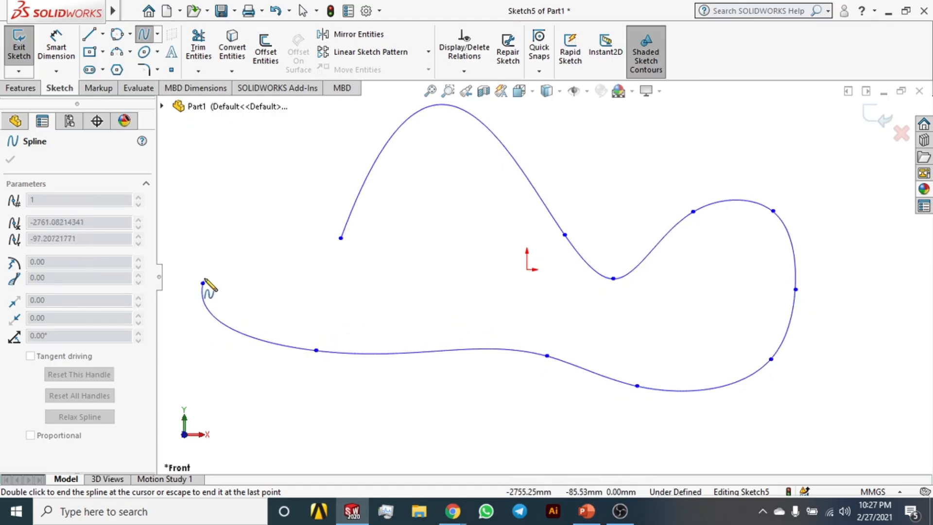
{"action": "left_click", "coordinate": [203, 283]}
{"action": "left_click", "coordinate": [267, 194]}
{"action": "left_click", "coordinate": [340, 238]}
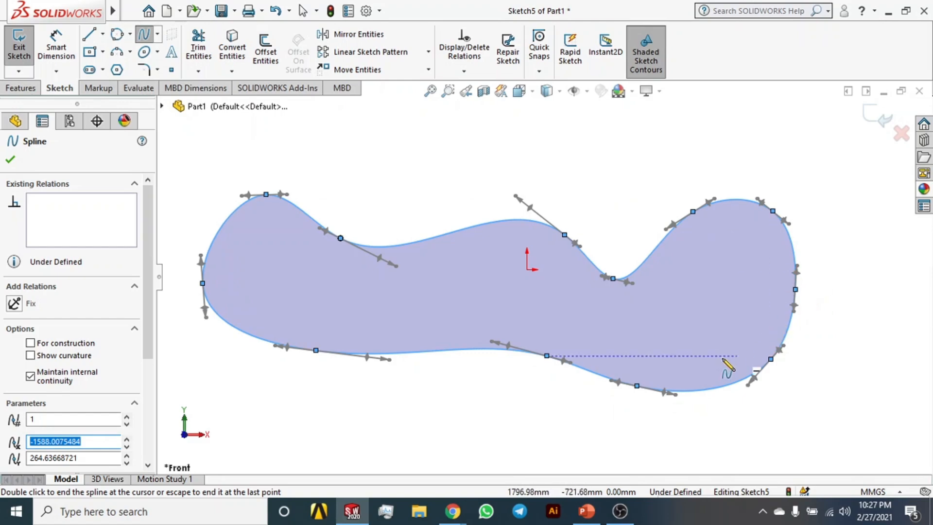
{"action": "key", "text": "Escape"}
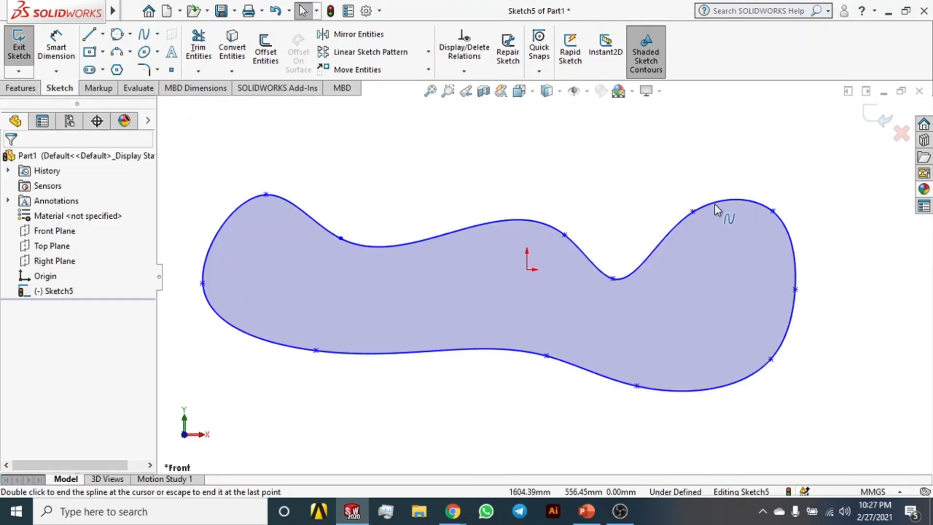
Adjust the tangent handles on both sides of the spline point at the start of the upper-right lobe
{"action": "left_click", "coordinate": [693, 213]}
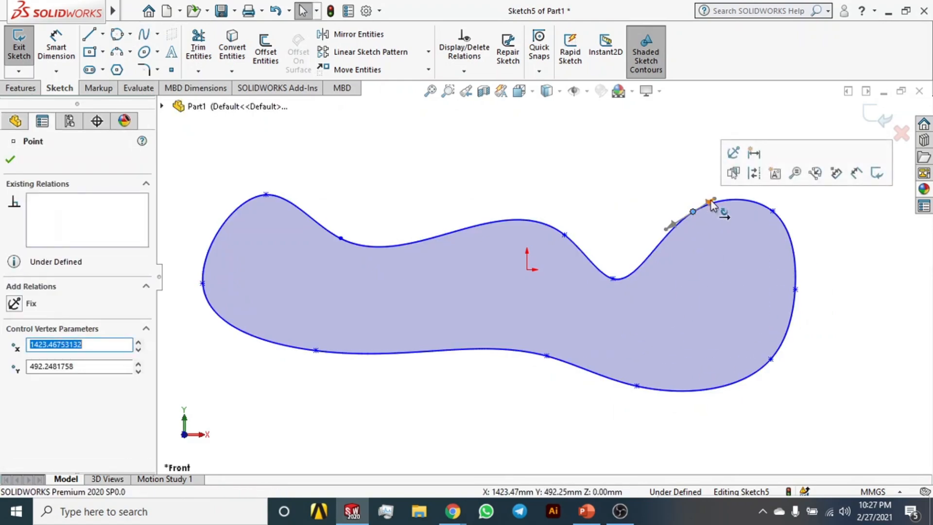
{"action": "left_click_drag", "start_coordinate": [710, 200], "coordinate": [727, 191]}
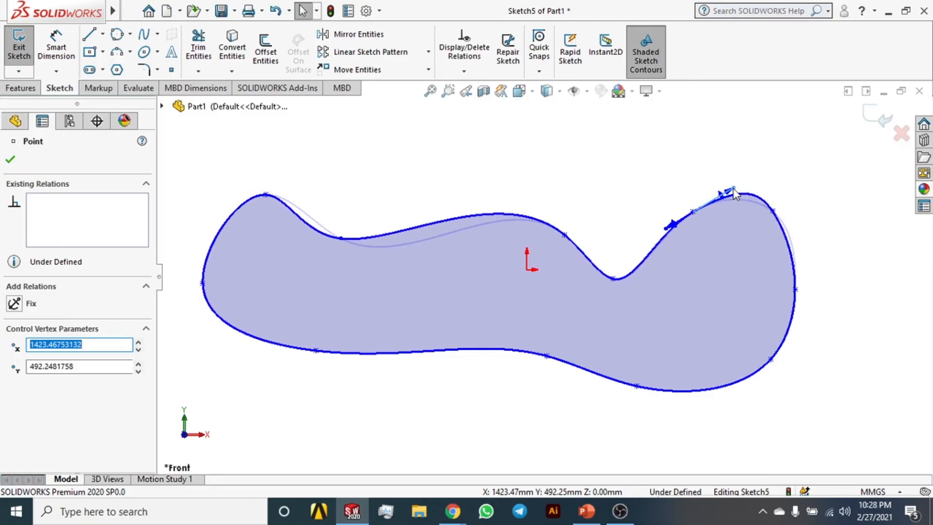
{"action": "mouse_move", "coordinate": [666, 229]}
{"action": "left_mouse_down"}
{"action": "mouse_move", "coordinate": [654, 232]}
{"action": "mouse_move", "coordinate": [666, 240]}
{"action": "mouse_move", "coordinate": [643, 206]}
{"action": "mouse_move", "coordinate": [717, 236]}
{"action": "mouse_move", "coordinate": [687, 184]}
{"action": "mouse_move", "coordinate": [650, 202]}
{"action": "mouse_move", "coordinate": [656, 231]}
{"action": "mouse_move", "coordinate": [685, 231]}
{"action": "mouse_move", "coordinate": [662, 229]}
{"action": "mouse_move", "coordinate": [669, 232]}
{"action": "left_mouse_up"}
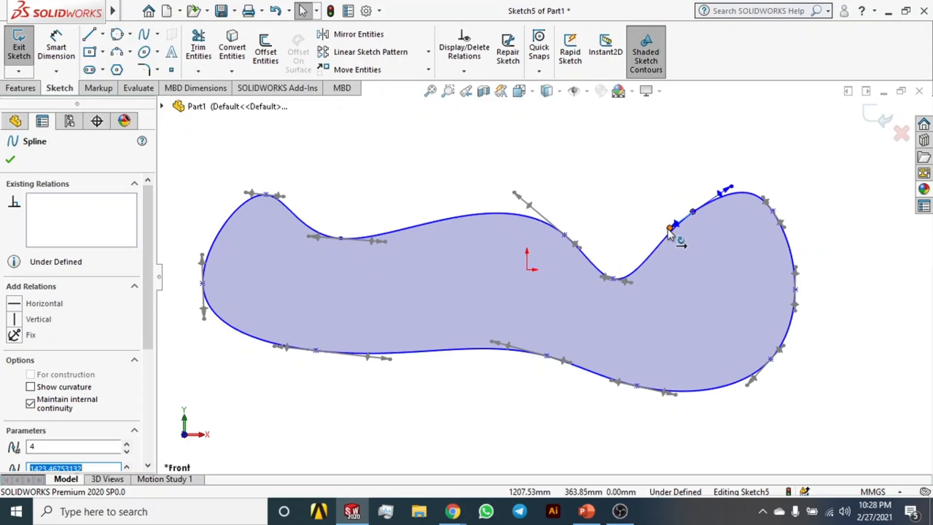
Delete the entire closed spline from the sketch
{"action": "left_click", "coordinate": [638, 193]}
{"action": "left_click_drag", "start_coordinate": [160, 166], "coordinate": [843, 436]}
{"action": "key", "text": "Delete"}
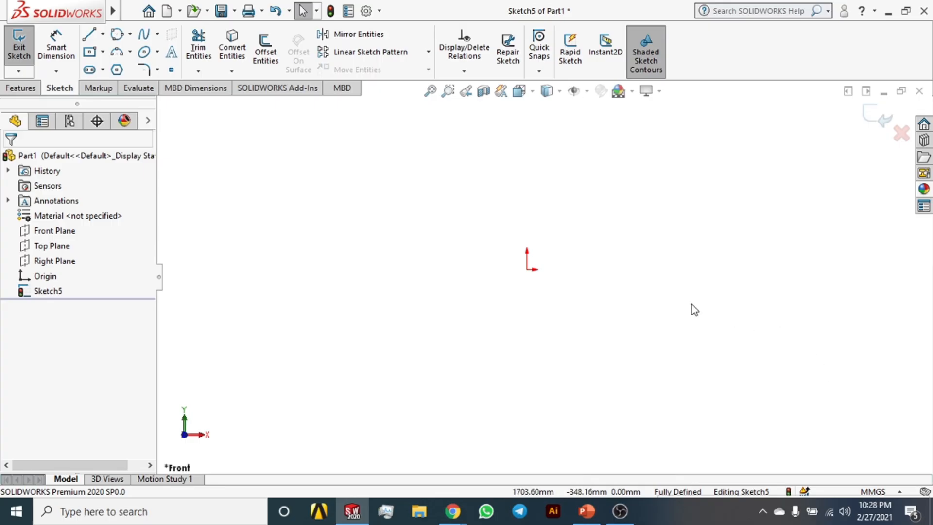
Sketch a style spline with four control vertices passing just above the origin, and select the curve
{"action": "left_click", "coordinate": [157, 34]}
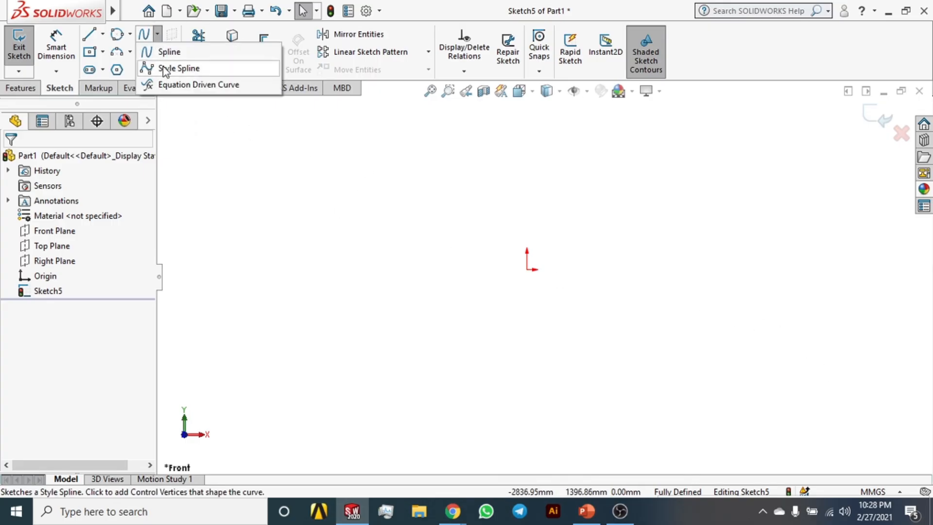
{"action": "left_click", "coordinate": [177, 68]}
{"action": "left_click", "coordinate": [302, 201]}
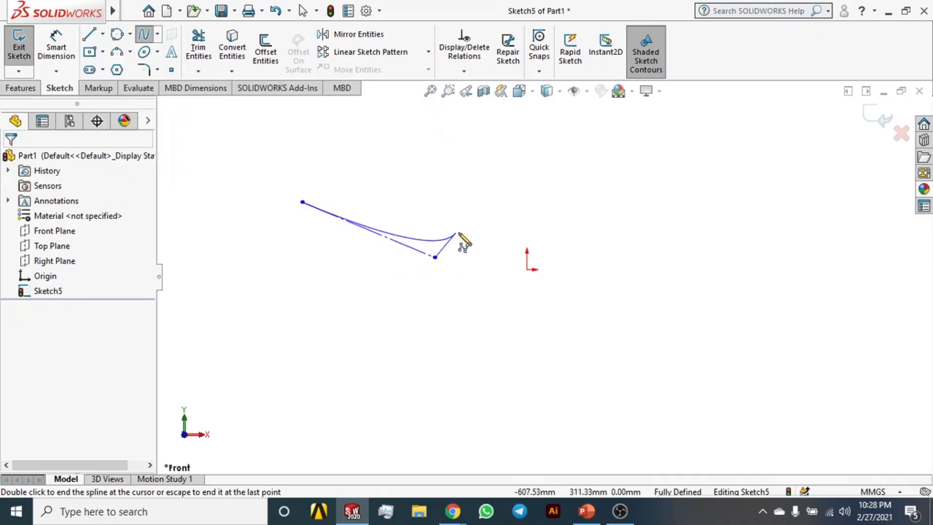
{"action": "left_click", "coordinate": [612, 155]}
{"action": "double_click", "coordinate": [777, 294]}
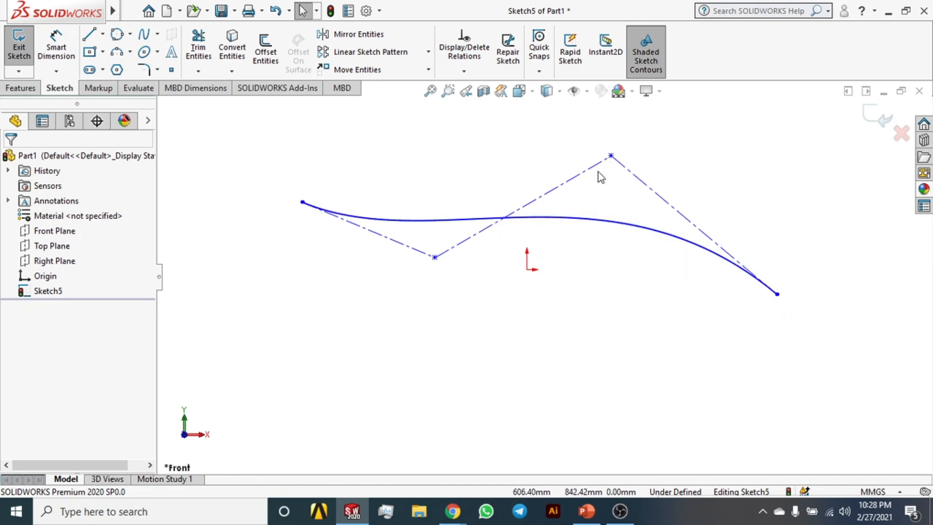
{"action": "left_click", "coordinate": [561, 219]}
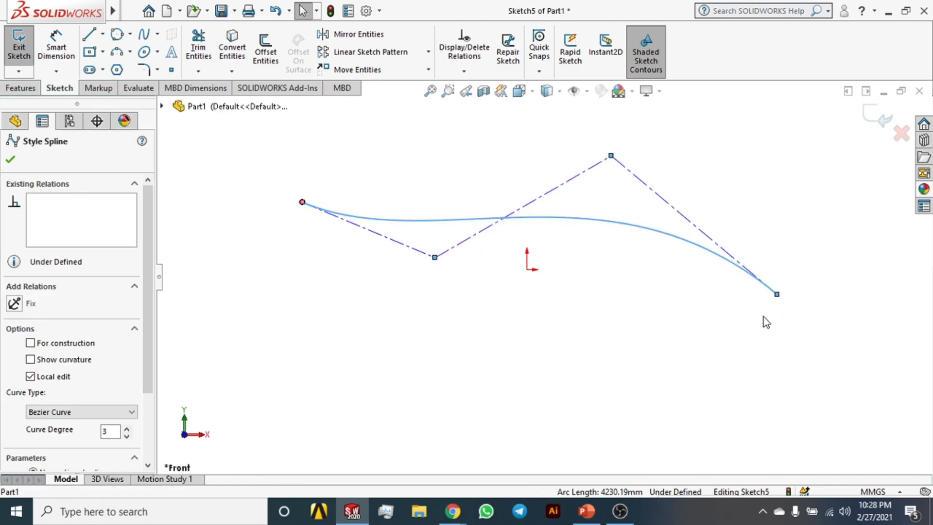
Sketch a three-vertex style spline below the first one and move its left endpoint to about X -2825, Y -628 mm
{"action": "left_click", "coordinate": [157, 34]}
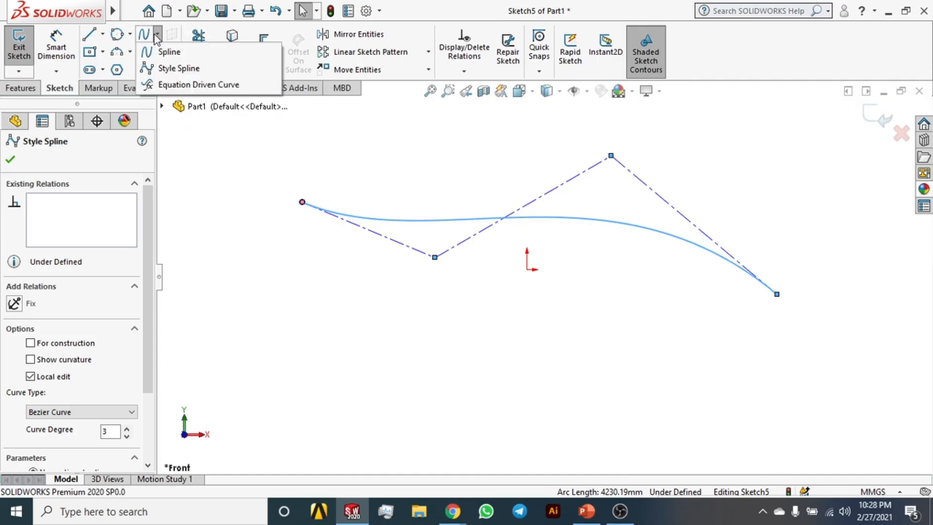
{"action": "left_click", "coordinate": [156, 65]}
{"action": "left_click", "coordinate": [330, 266]}
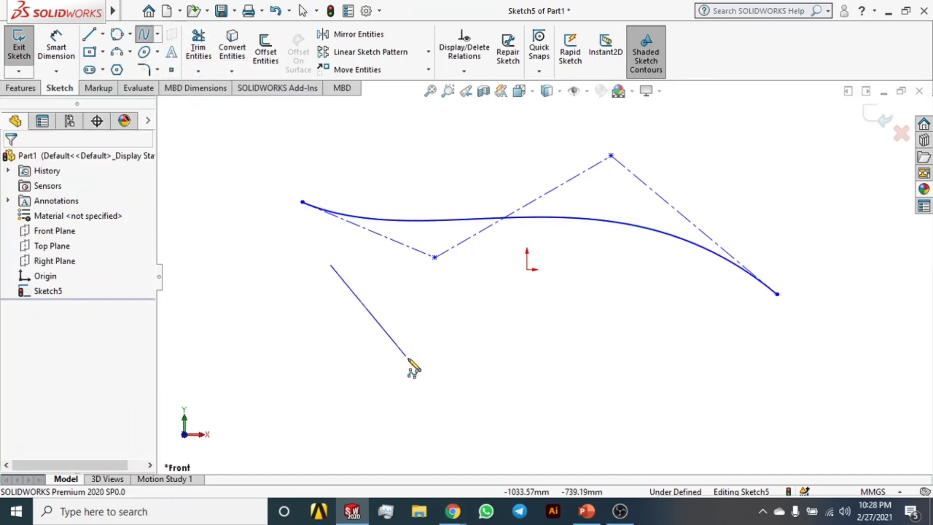
{"action": "left_click", "coordinate": [467, 439]}
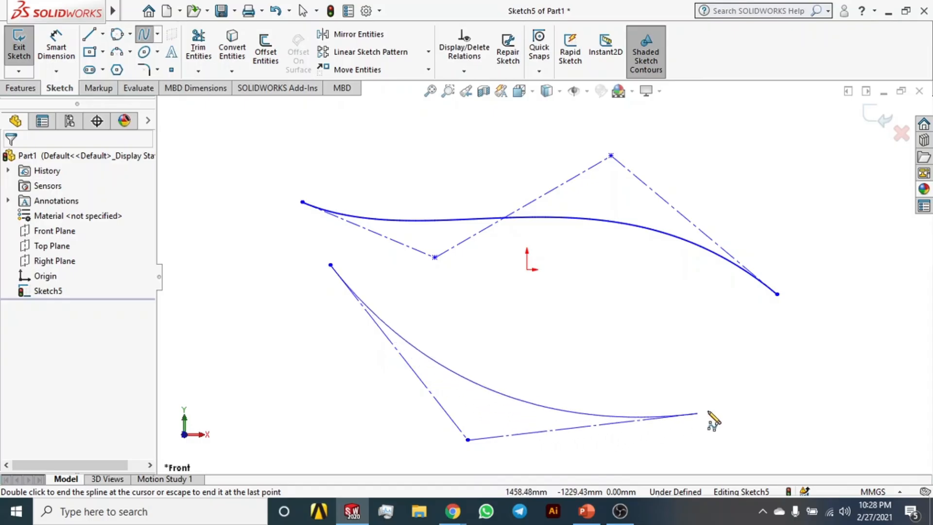
{"action": "double_click", "coordinate": [865, 385]}
{"action": "key", "text": "Escape"}
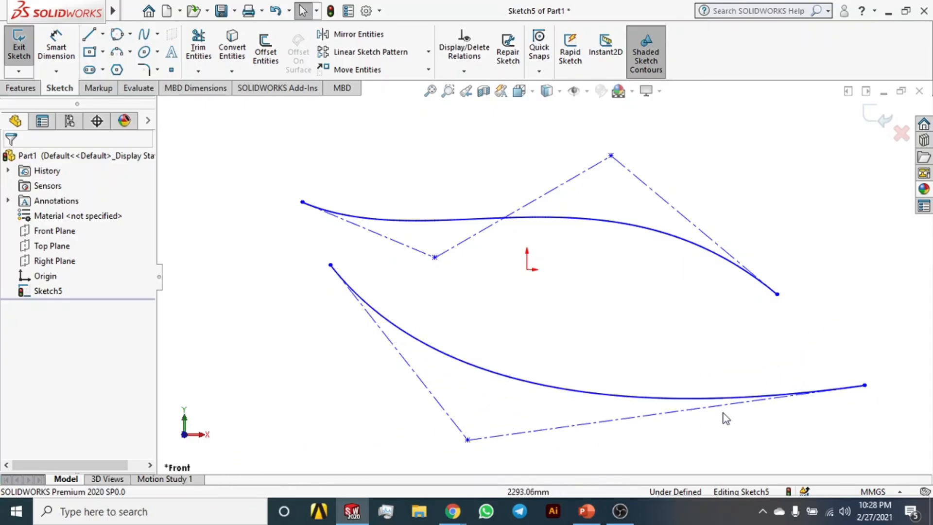
{"action": "left_click_drag", "start_coordinate": [330, 265], "coordinate": [196, 343]}
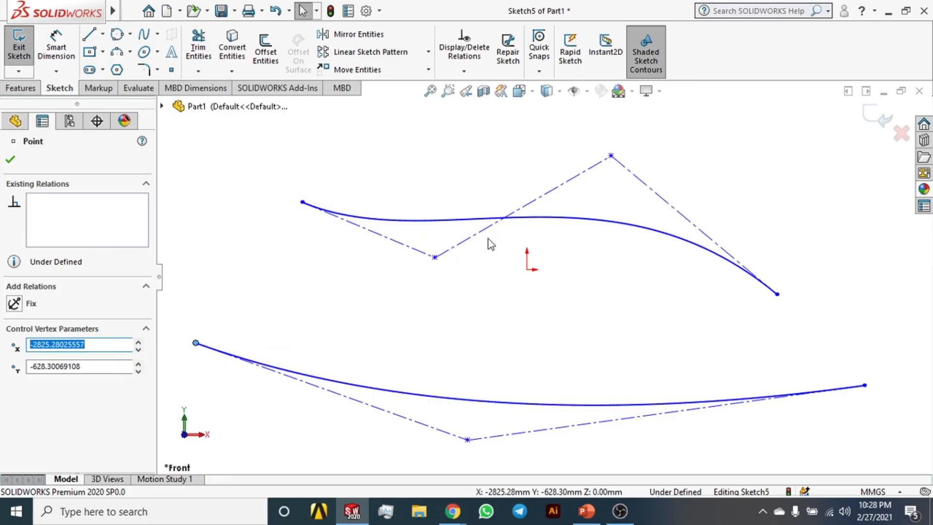
Delete both style splines together with their control polygons
{"action": "mouse_move", "coordinate": [179, 139]}
{"action": "left_mouse_down"}
{"action": "mouse_move", "coordinate": [862, 469]}
{"action": "mouse_move", "coordinate": [891, 441]}
{"action": "left_mouse_up"}
{"action": "key", "text": "Delete"}
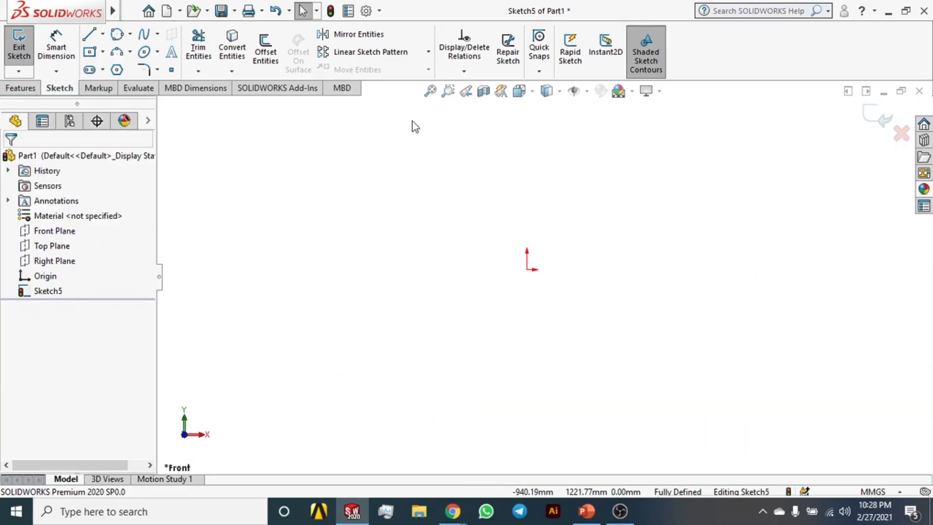
{"action": "left_click", "coordinate": [131, 11]}
{"action": "left_click", "coordinate": [386, 215]}
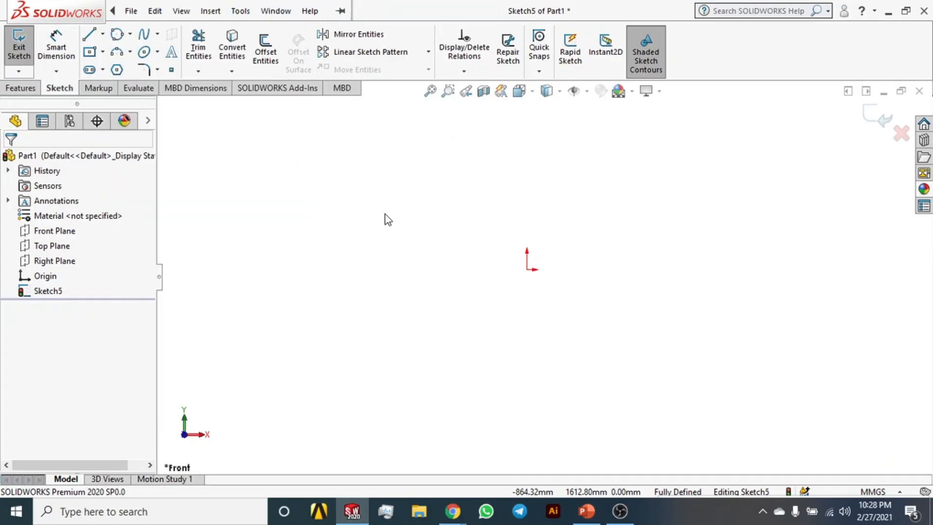
Open the Equation Driven Curve settings to view the explicit equation and parameter inputs, and cancel without creating a curve
{"action": "left_click", "coordinate": [157, 34]}
{"action": "left_click", "coordinate": [181, 84]}
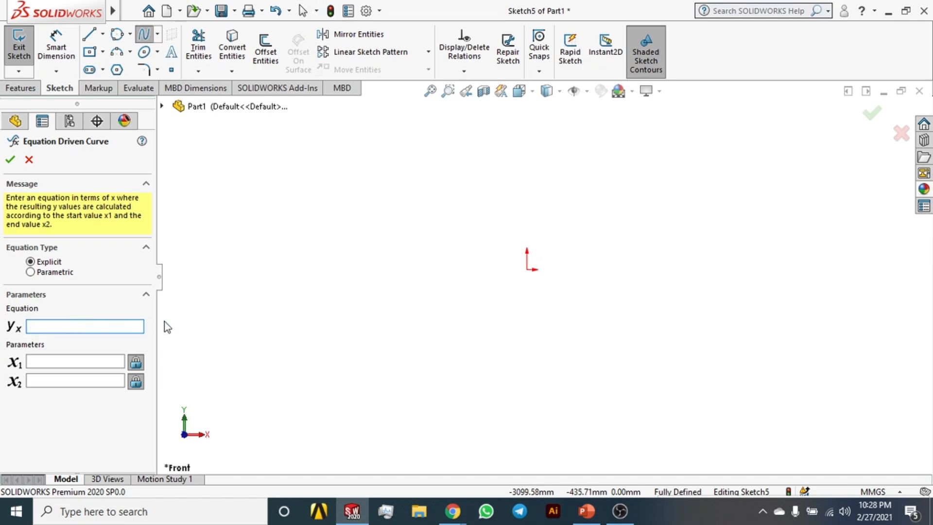
{"action": "left_click", "coordinate": [78, 325]}
{"action": "left_click", "coordinate": [29, 160]}
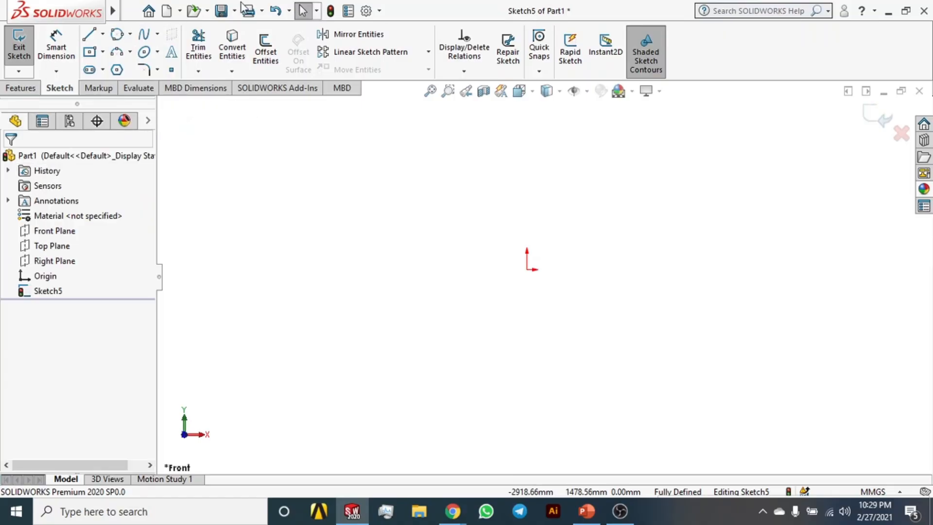
Sketch a center rectangle centred on the origin with its upper-right corner at about X 986, Y 743 mm
{"action": "left_click", "coordinate": [102, 52]}
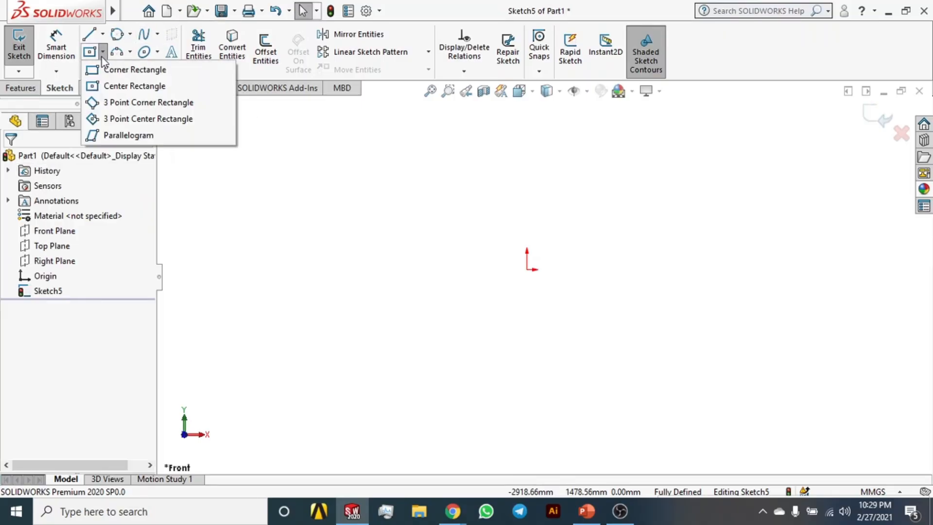
{"action": "left_click", "coordinate": [137, 87]}
{"action": "left_click", "coordinate": [527, 270]}
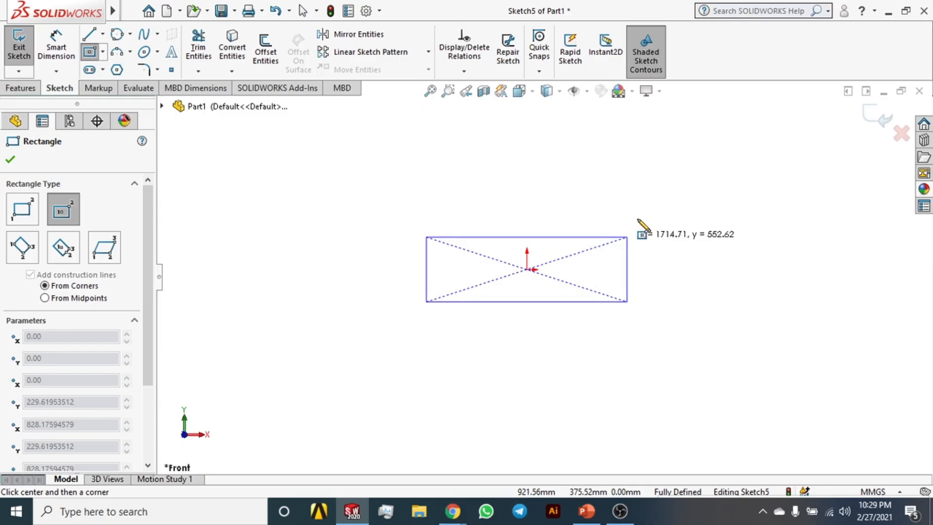
{"action": "left_click", "coordinate": [642, 181]}
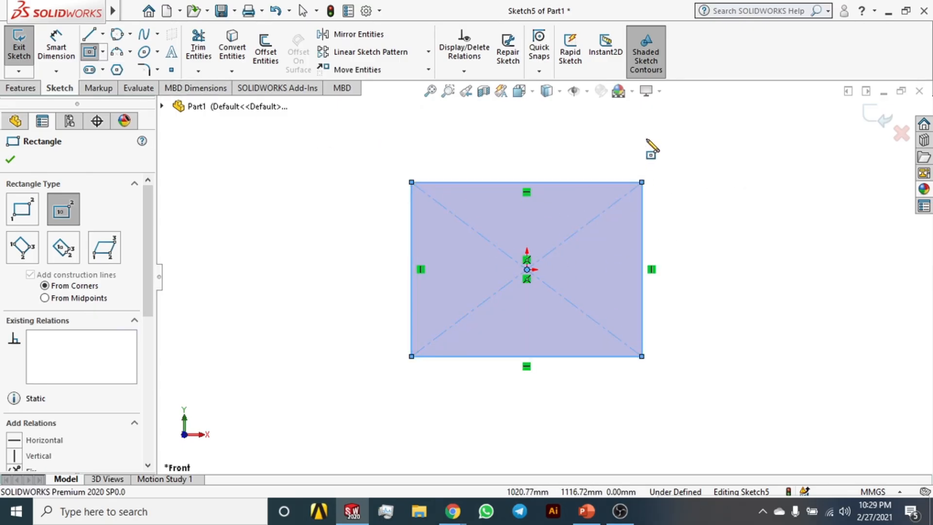
Sketch a corner rectangle from the center rectangle's upper-right corner to about X 3504, Y -743 mm, sharing its right edge
{"action": "left_click", "coordinate": [641, 181]}
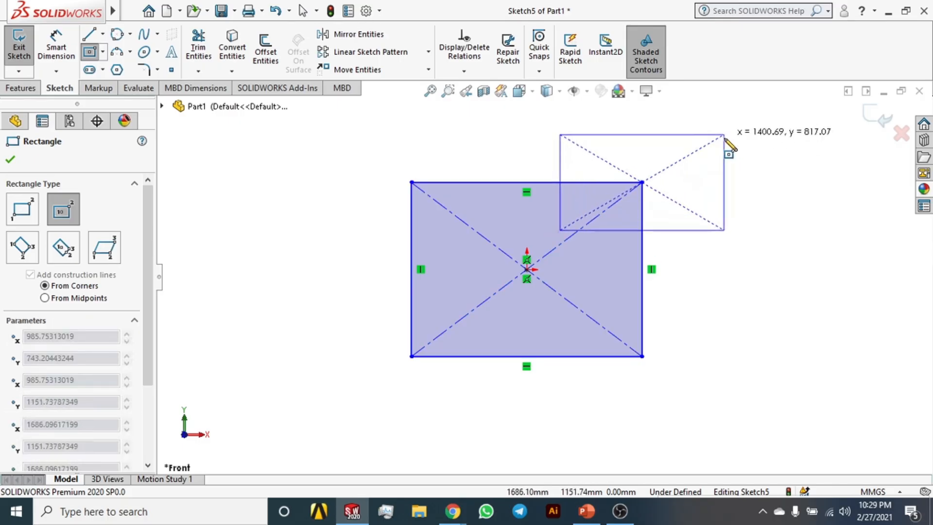
{"action": "key", "text": "Escape"}
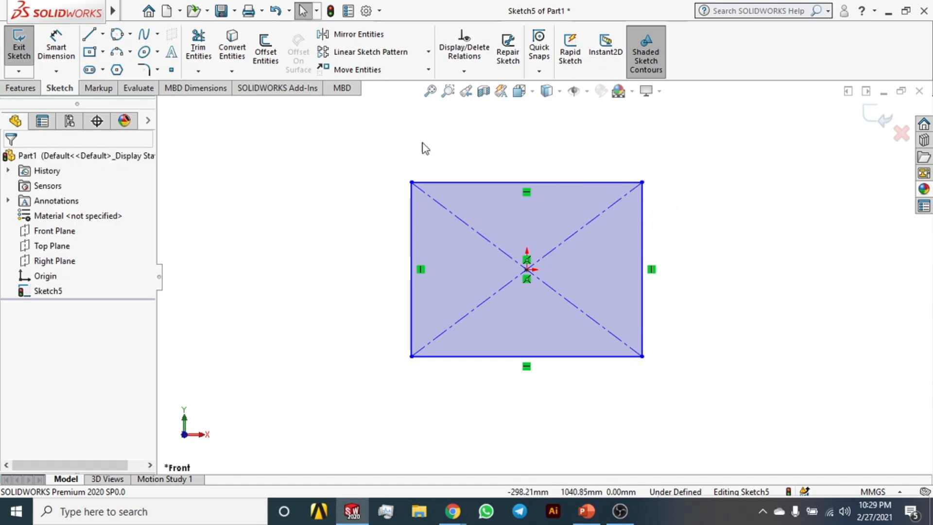
{"action": "left_click", "coordinate": [102, 52]}
{"action": "left_click", "coordinate": [131, 69]}
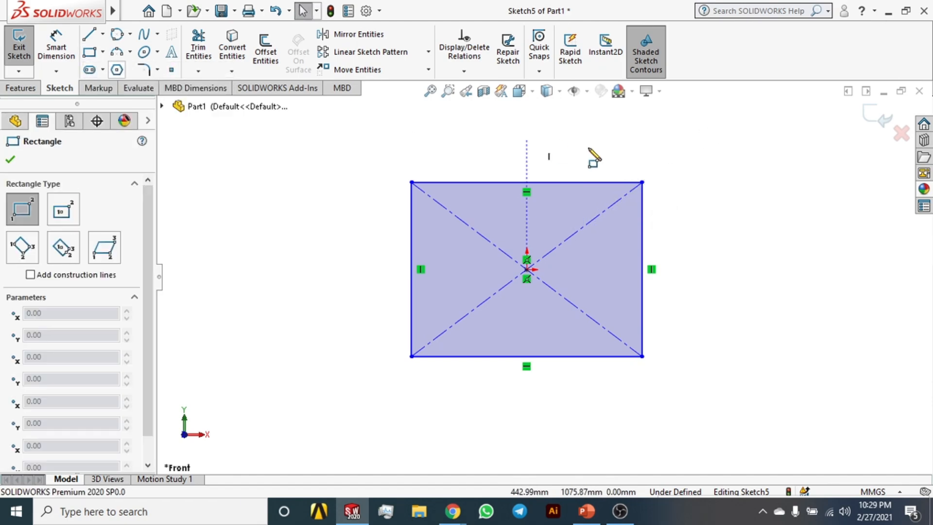
{"action": "left_click", "coordinate": [642, 182]}
{"action": "scroll", "coordinate": [598, 130], "scroll_direction": "up", "scroll_amount": 4}
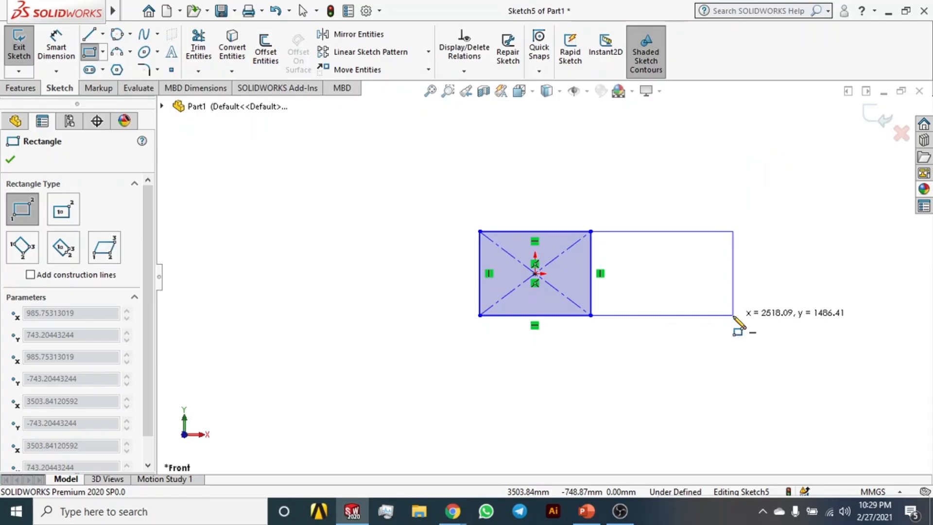
{"action": "left_click", "coordinate": [733, 315]}
{"action": "key", "text": "Escape"}
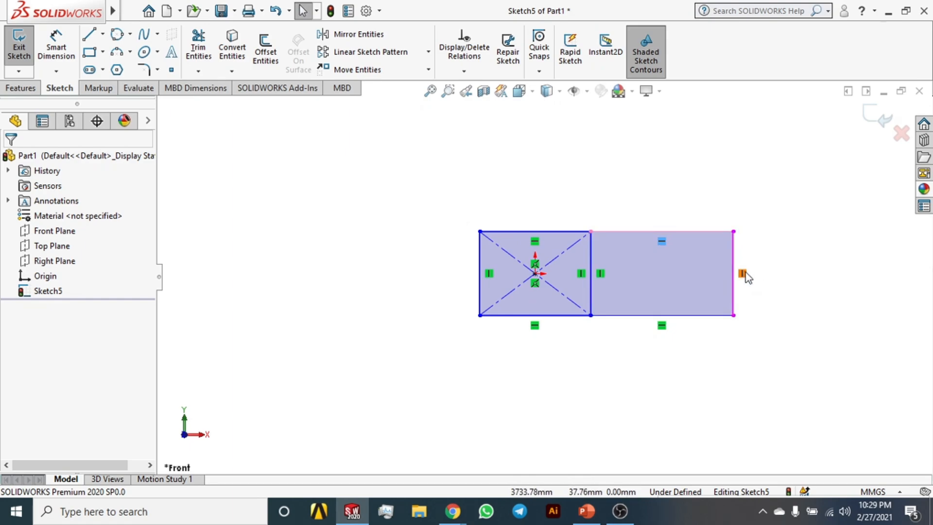
Examine the relations where the center rectangle's diagonals meet the origin
{"action": "left_click", "coordinate": [536, 287]}
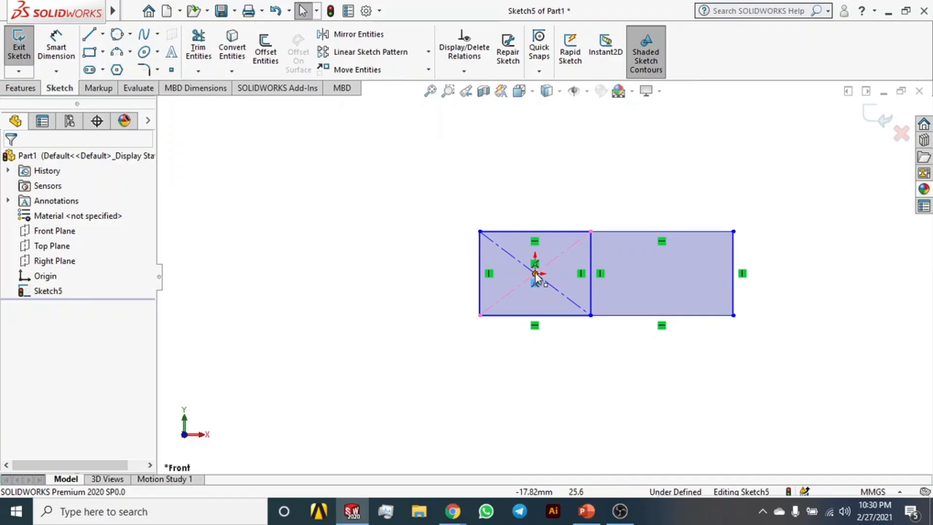
{"action": "scroll", "coordinate": [700, 278], "scroll_direction": "down", "scroll_amount": 3}
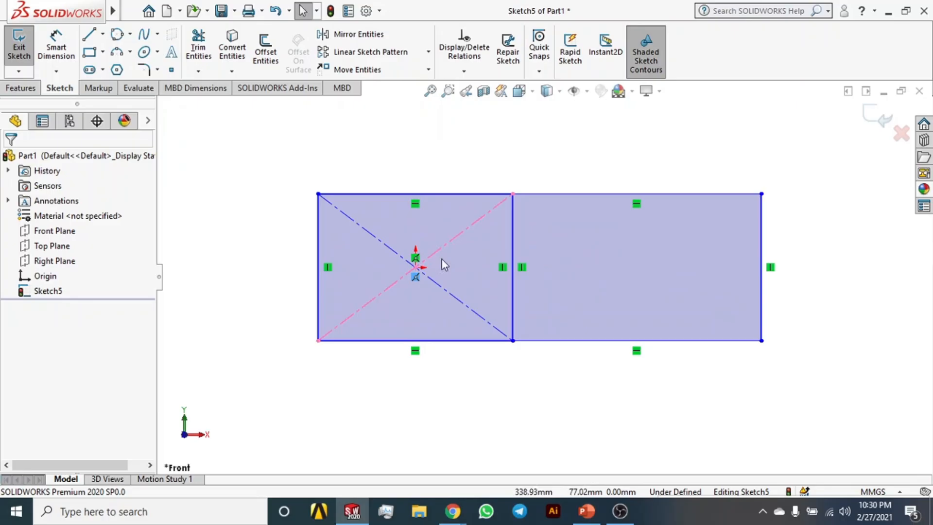
{"action": "left_click", "coordinate": [414, 268]}
{"action": "mouse_move", "coordinate": [282, 160]}
{"action": "left_mouse_down"}
{"action": "mouse_move", "coordinate": [804, 404]}
{"action": "mouse_move", "coordinate": [164, 282]}
{"action": "mouse_move", "coordinate": [233, 156]}
{"action": "left_mouse_up"}
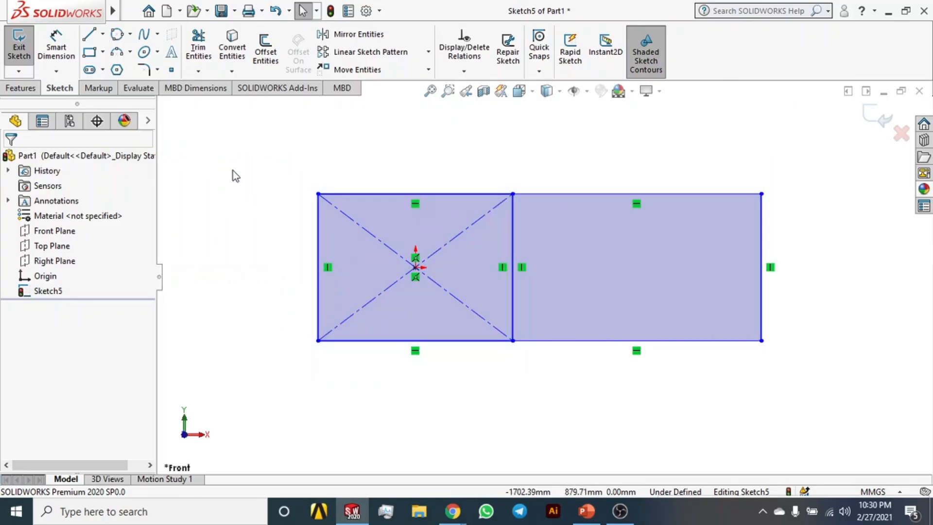
{"action": "left_click", "coordinate": [102, 53]}
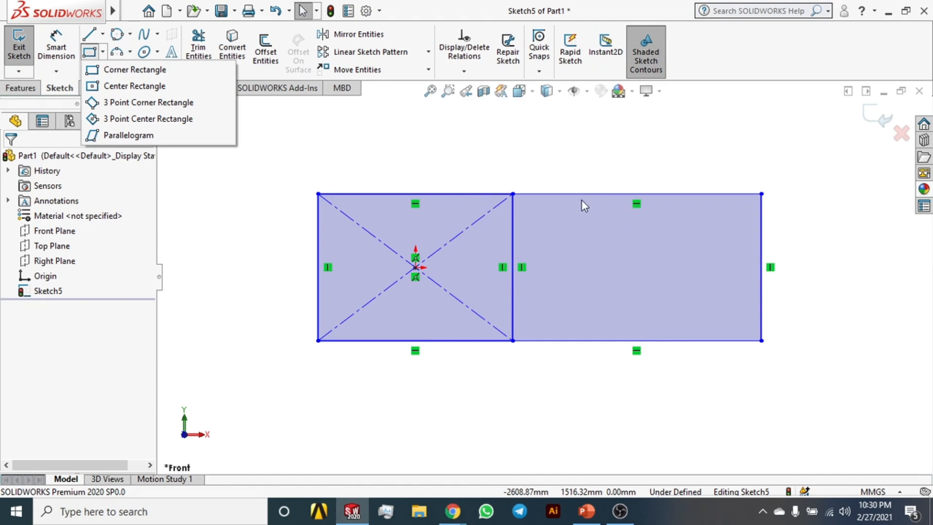
{"action": "left_click", "coordinate": [157, 86]}
{"action": "left_click", "coordinate": [374, 159]}
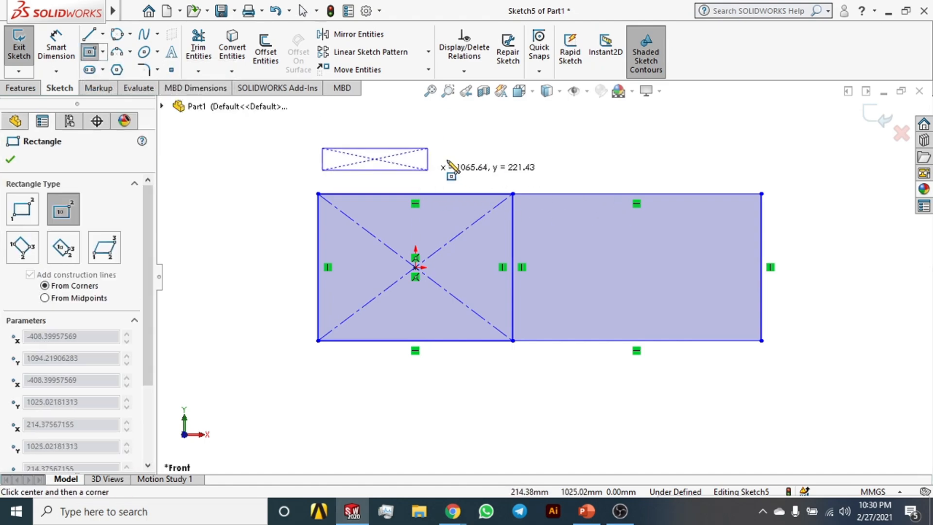
{"action": "key", "text": "Escape"}
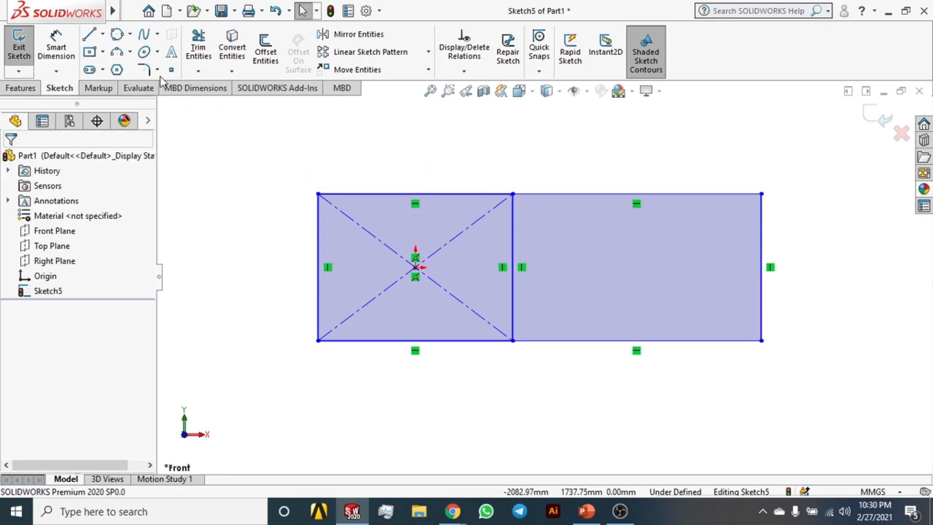
Sketch a small corner rectangle above the center rectangle, starting at about X -222, Y 1523 mm, and undo it
{"action": "left_click", "coordinate": [103, 52]}
{"action": "left_click", "coordinate": [113, 70]}
{"action": "left_click", "coordinate": [393, 116]}
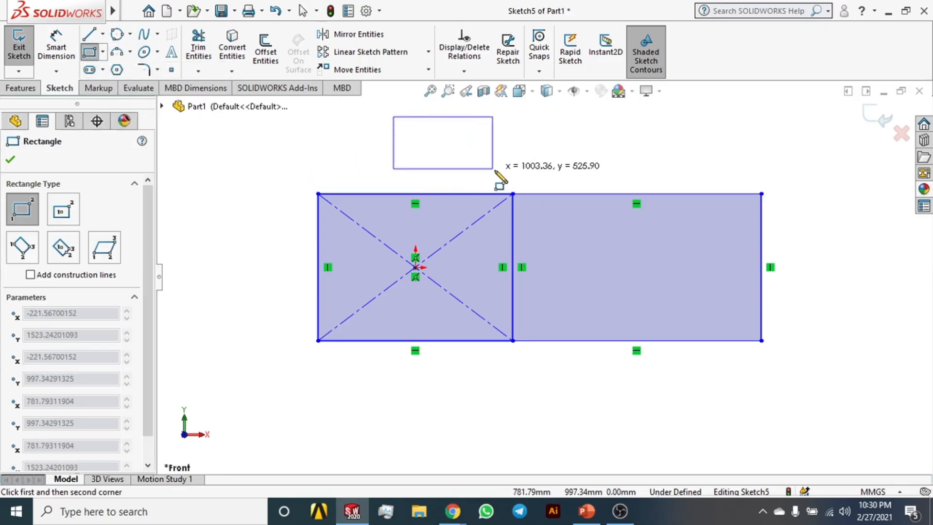
{"action": "left_click", "coordinate": [508, 175]}
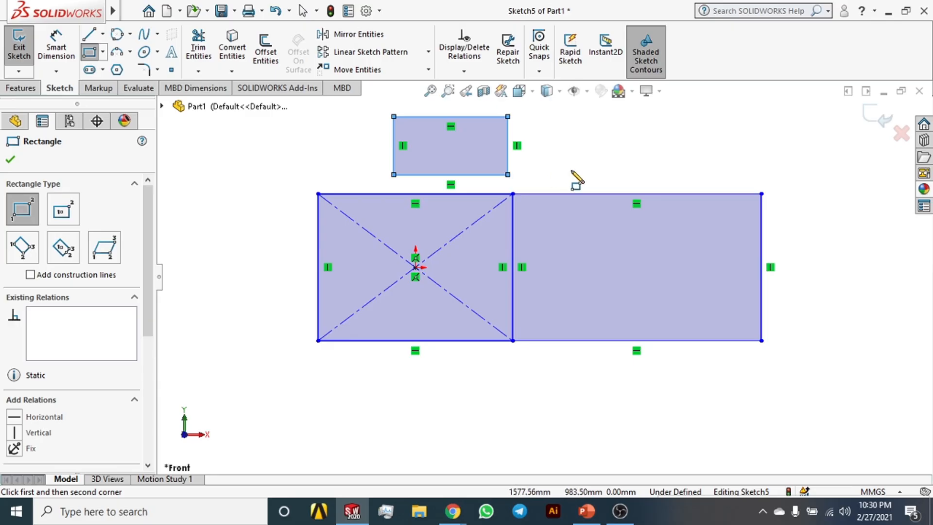
{"action": "key", "text": "ctrl+z"}
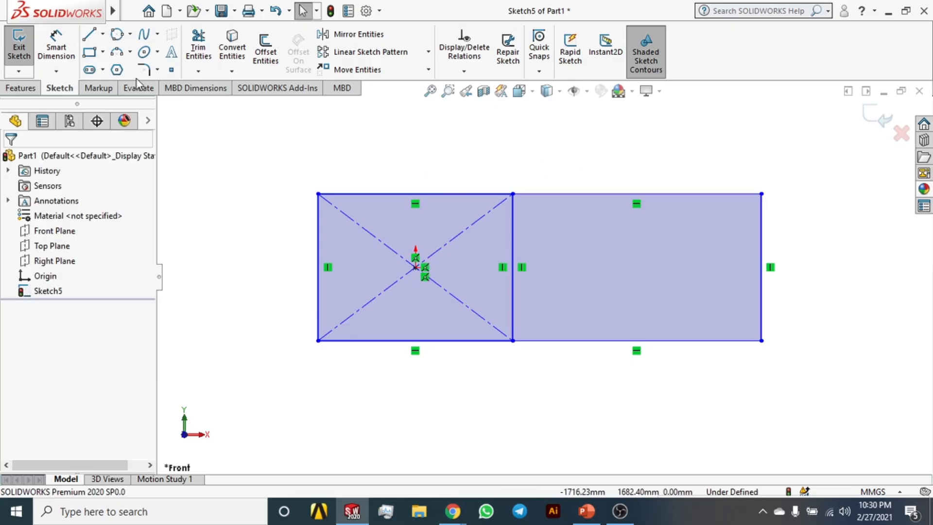
Sketch a 3-point corner rectangle with one edge from the center rectangle's upper-left corner to the adjoining rectangle's lower-right corner, extending downward
{"action": "left_click", "coordinate": [103, 52]}
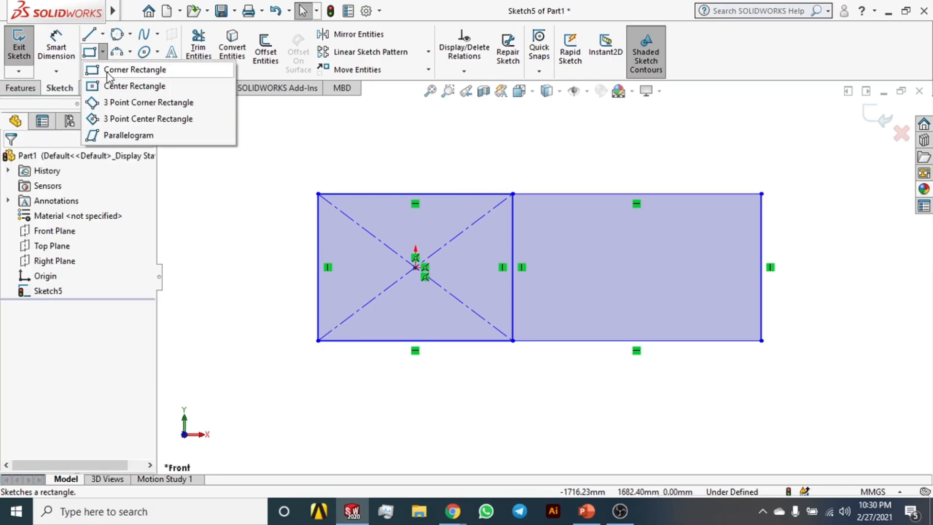
{"action": "left_click", "coordinate": [166, 103]}
{"action": "left_click", "coordinate": [318, 194]}
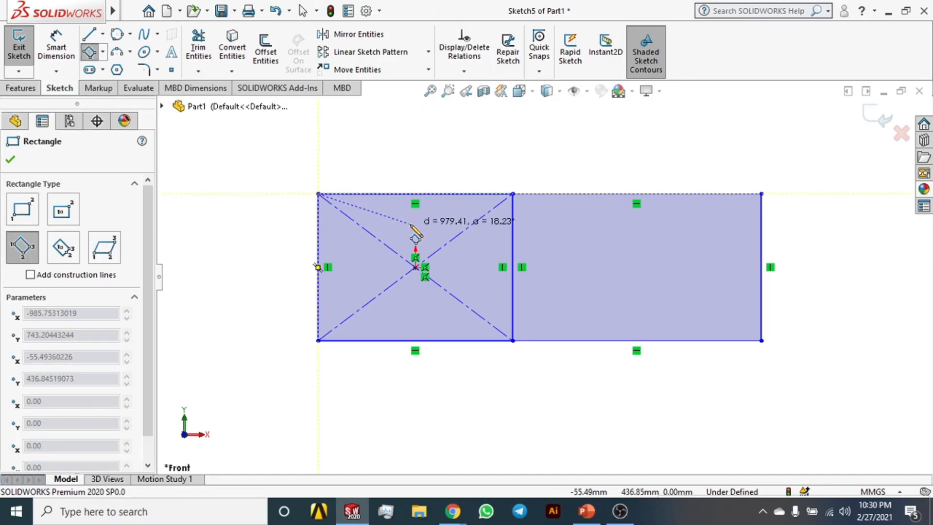
{"action": "left_click", "coordinate": [762, 340]}
{"action": "scroll", "coordinate": [546, 402], "scroll_direction": "up", "scroll_amount": 3}
{"action": "left_click", "coordinate": [501, 443]}
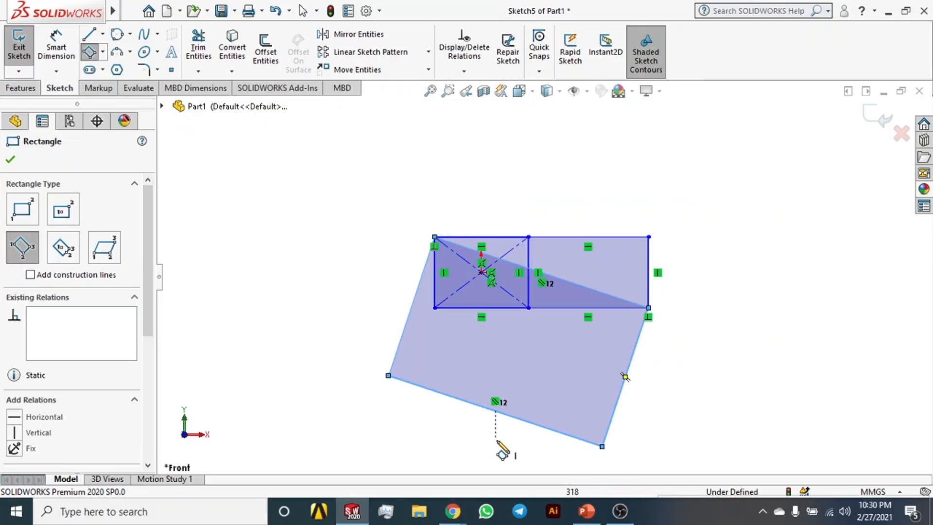
Sketch a tilted 3-point corner rectangle to the right, with its base from about X 8267, Y 1314 to X 6259, Y 743 mm
{"action": "left_click", "coordinate": [880, 219]}
{"action": "left_click", "coordinate": [787, 246]}
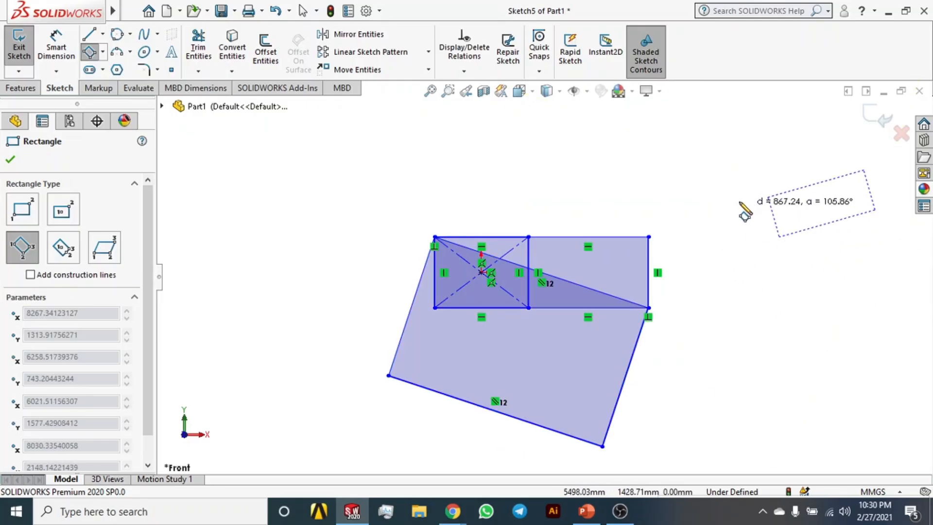
{"action": "left_click", "coordinate": [721, 183]}
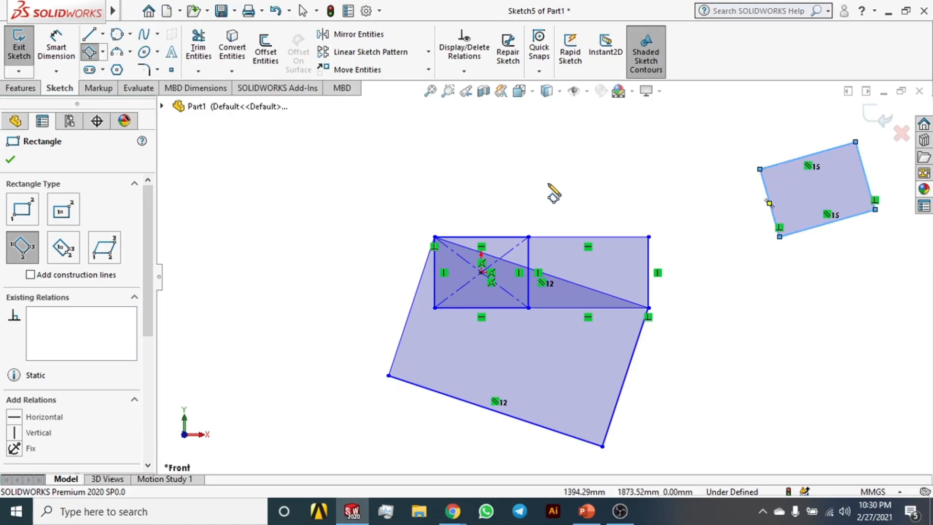
Sketch a tilted 3-point corner rectangle to the left, with one edge from about X -1605, Y 2452 to X -2695, Y -551 mm
{"action": "left_click", "coordinate": [405, 155]}
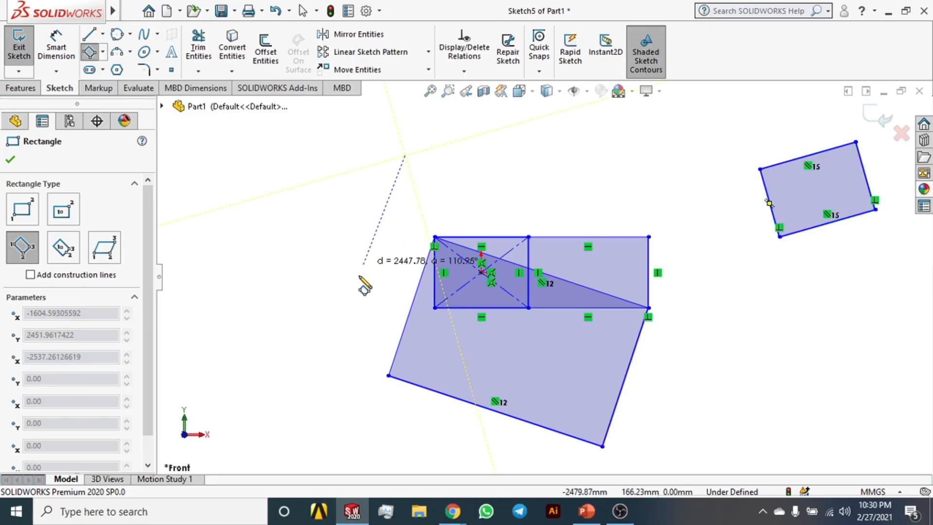
{"action": "left_click", "coordinate": [353, 298]}
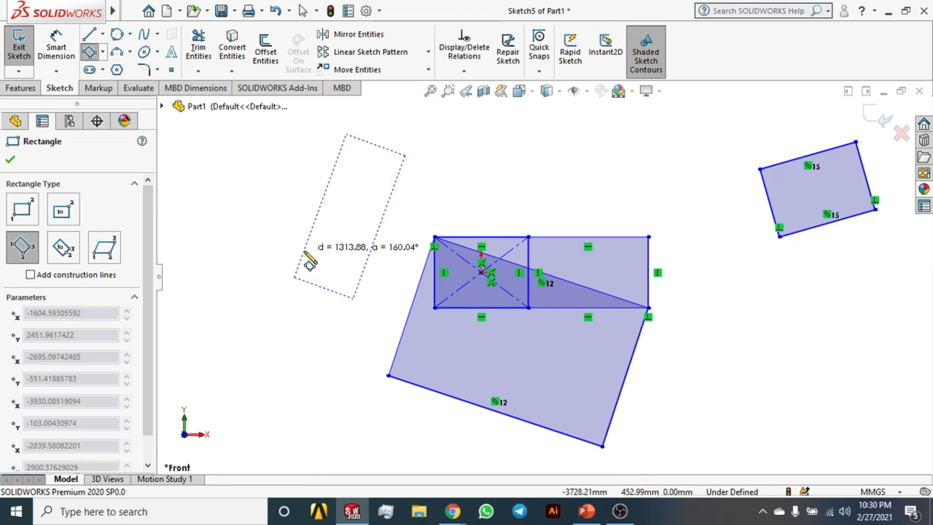
{"action": "left_click", "coordinate": [305, 252]}
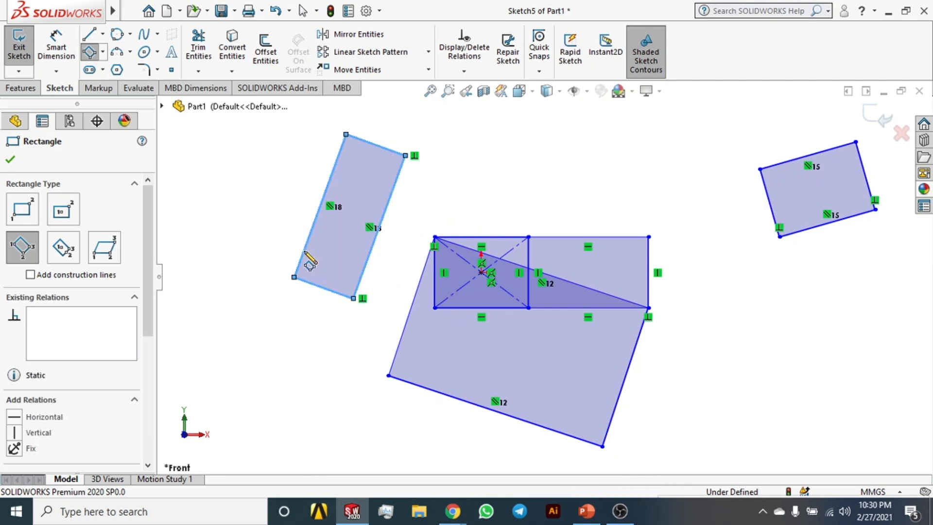
{"action": "key", "text": "Escape"}
{"action": "key", "text": "f"}
{"action": "scroll", "coordinate": [434, 261], "scroll_direction": "down", "scroll_amount": 5}
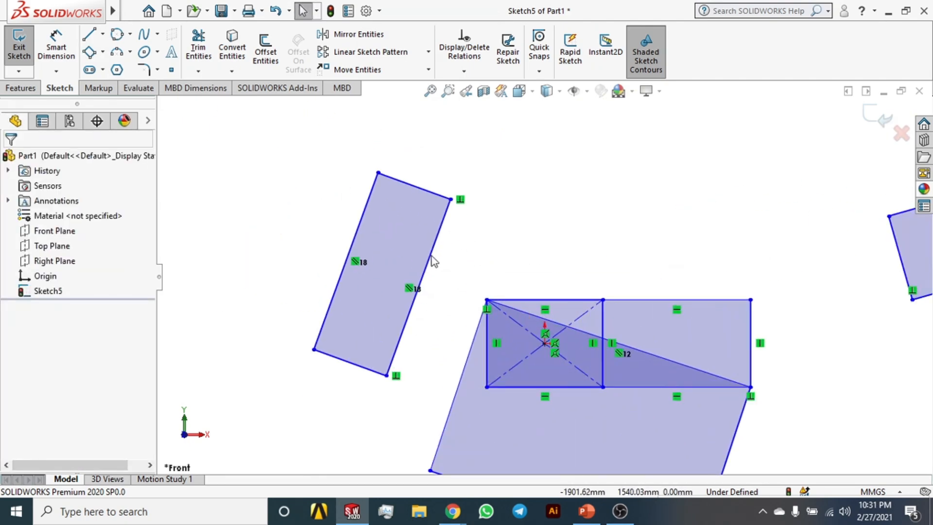
{"action": "scroll", "coordinate": [441, 270], "scroll_direction": "up", "scroll_amount": 3}
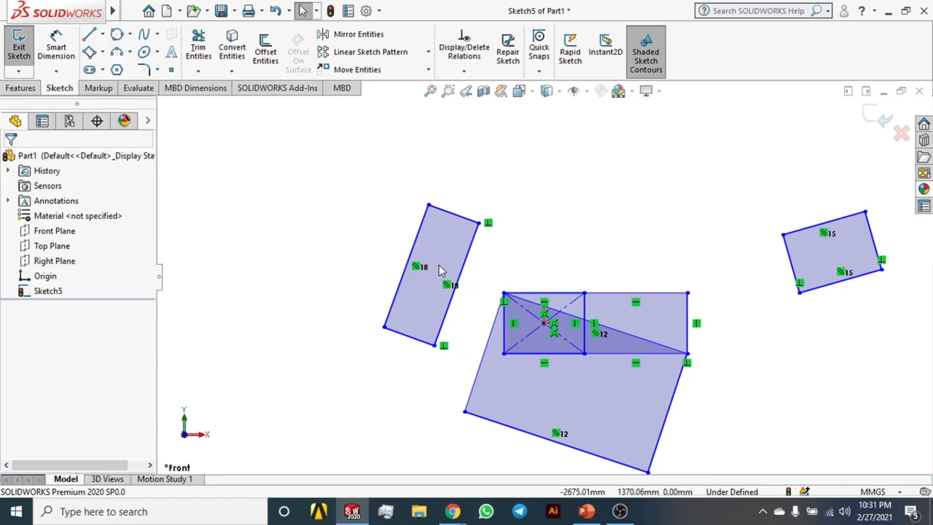
{"action": "left_click", "coordinate": [102, 52]}
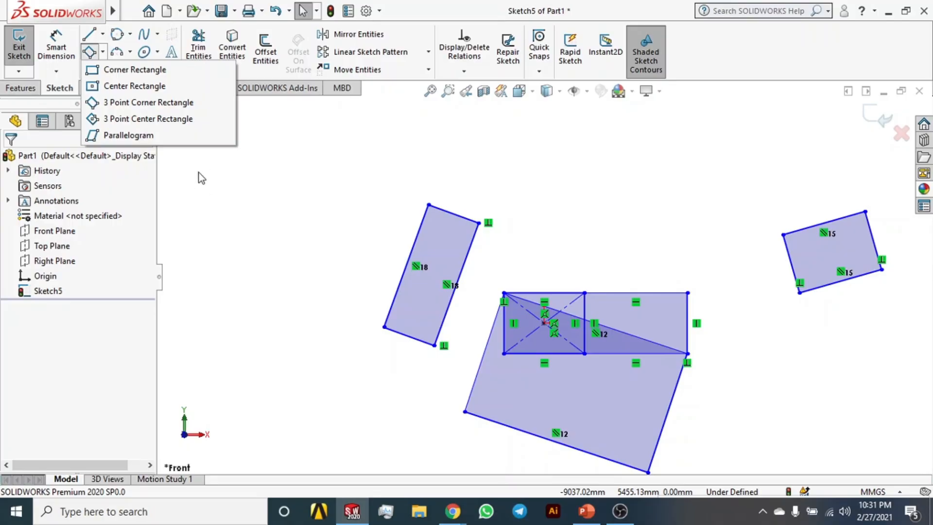
{"action": "left_click", "coordinate": [165, 118]}
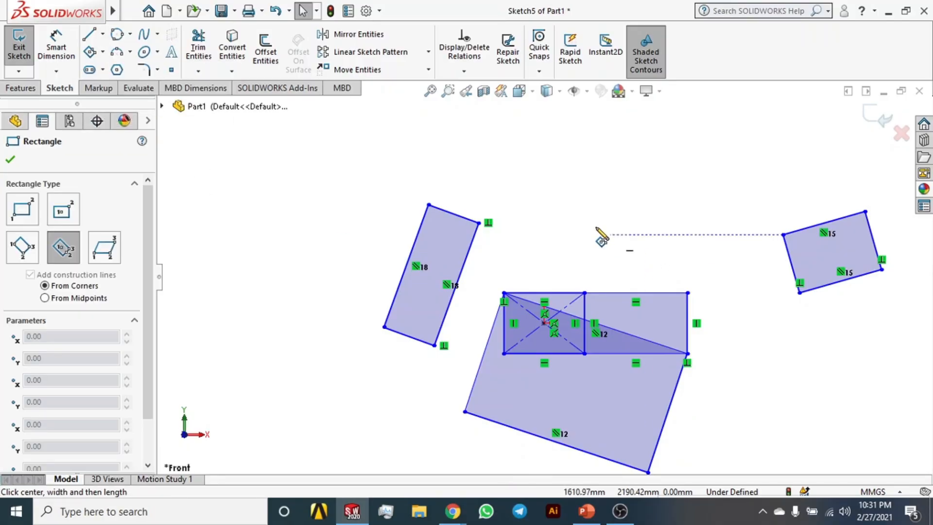
{"action": "left_click", "coordinate": [623, 183]}
{"action": "left_click", "coordinate": [670, 210]}
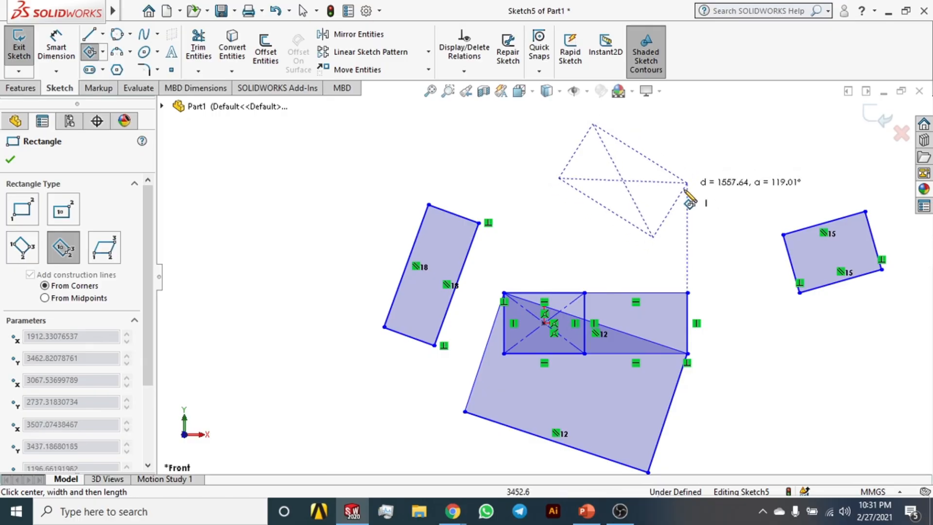
{"action": "key", "text": "Escape"}
Delete all the rectangles from the sketch, leaving only the origin
{"action": "scroll", "coordinate": [645, 349], "scroll_direction": "down", "scroll_amount": 2}
{"action": "scroll", "coordinate": [598, 333], "scroll_direction": "down", "scroll_amount": 3}
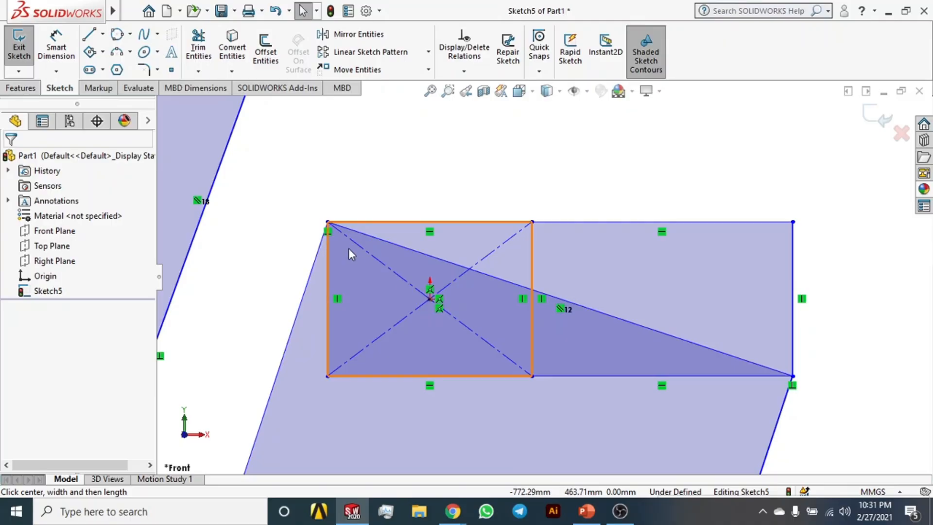
{"action": "scroll", "coordinate": [469, 265], "scroll_direction": "up", "scroll_amount": 3}
{"action": "scroll", "coordinate": [470, 264], "scroll_direction": "up", "scroll_amount": 2}
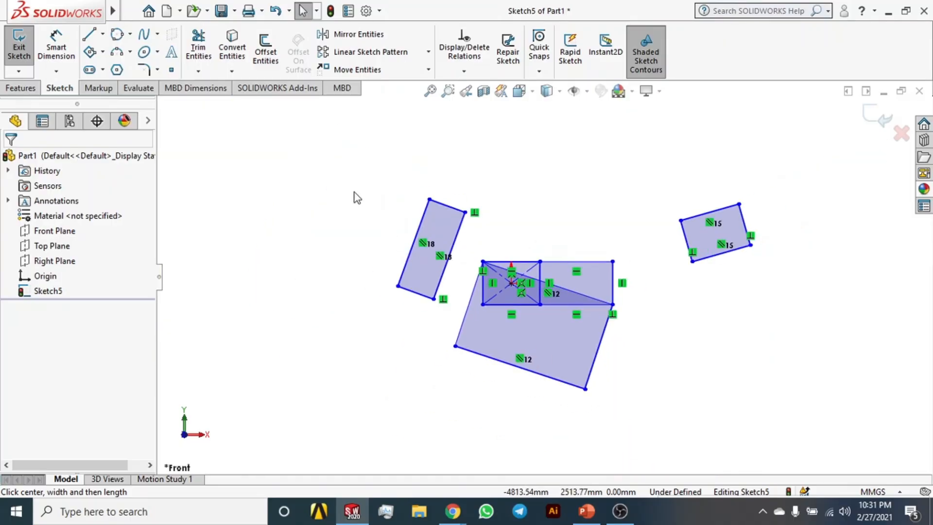
{"action": "left_click_drag", "start_coordinate": [353, 177], "coordinate": [809, 419]}
{"action": "key", "text": "Delete"}
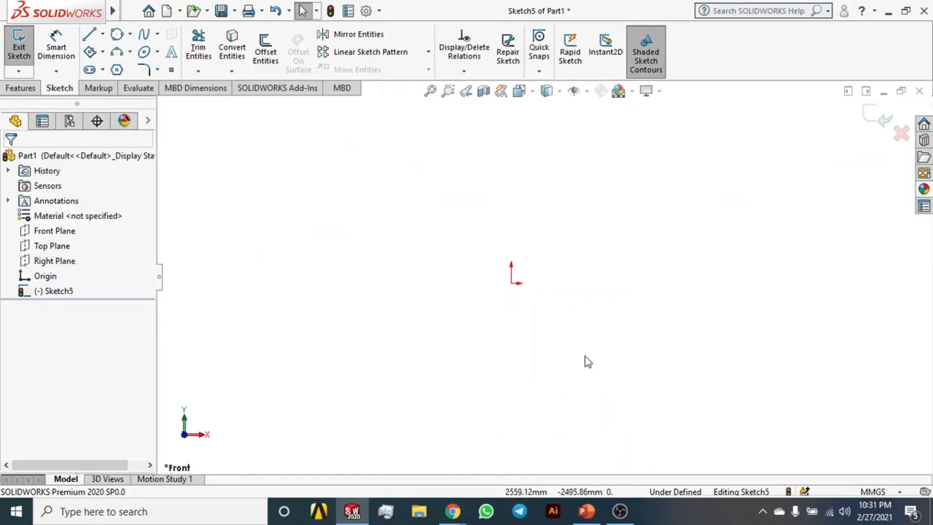
Sketch a center rectangle centred on the origin and delete it again
{"action": "left_click", "coordinate": [113, 53]}
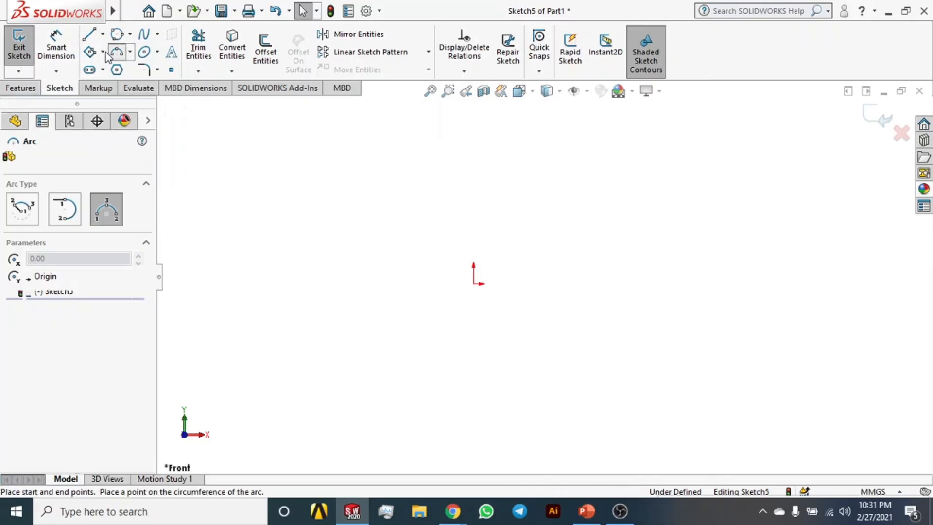
{"action": "left_click", "coordinate": [103, 52]}
{"action": "left_click", "coordinate": [111, 84]}
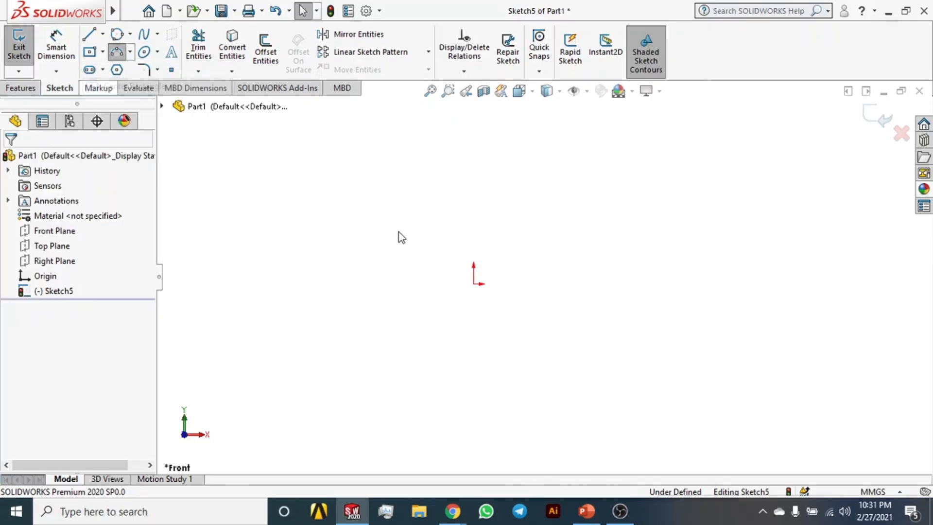
{"action": "left_click", "coordinate": [474, 284]}
{"action": "left_click", "coordinate": [543, 217]}
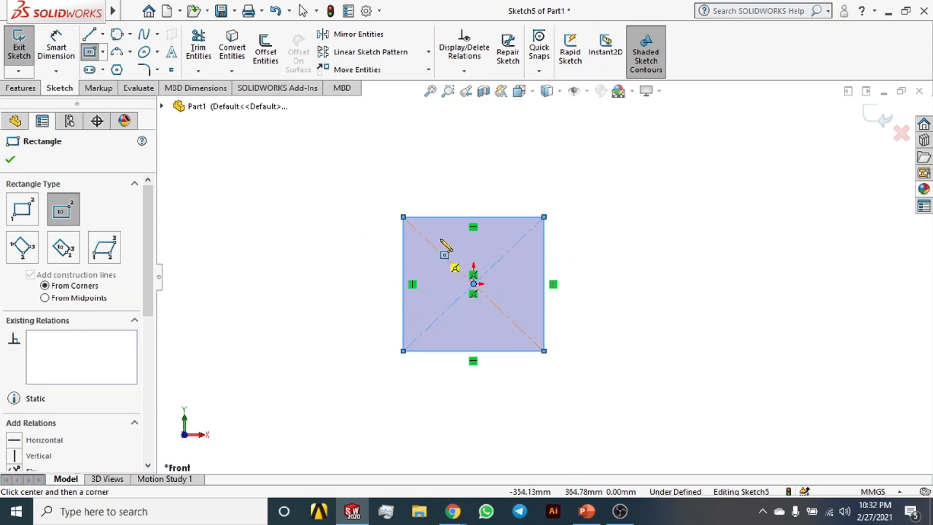
{"action": "key", "text": "Escape"}
{"action": "left_click_drag", "start_coordinate": [360, 179], "coordinate": [582, 384]}
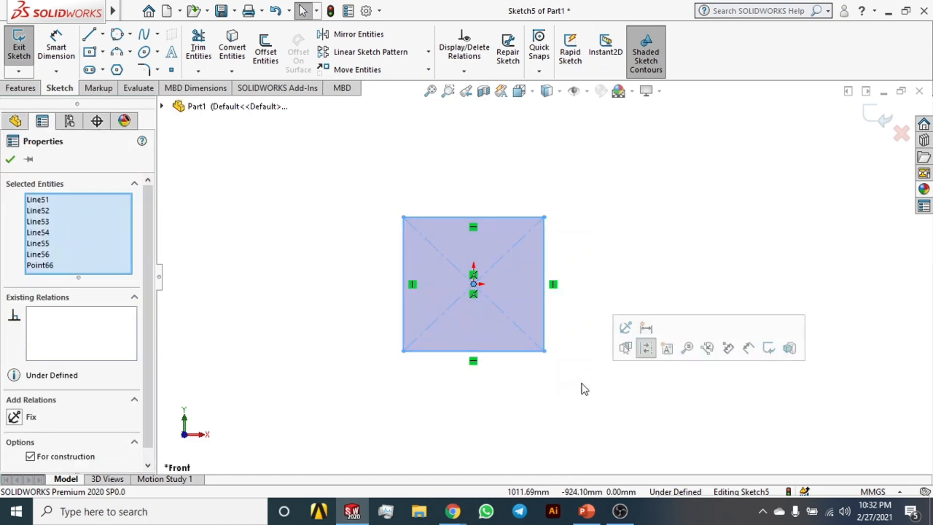
{"action": "key", "text": "Delete"}
Sketch a tilted 3-point center rectangle centred on the origin
{"action": "left_click", "coordinate": [103, 51]}
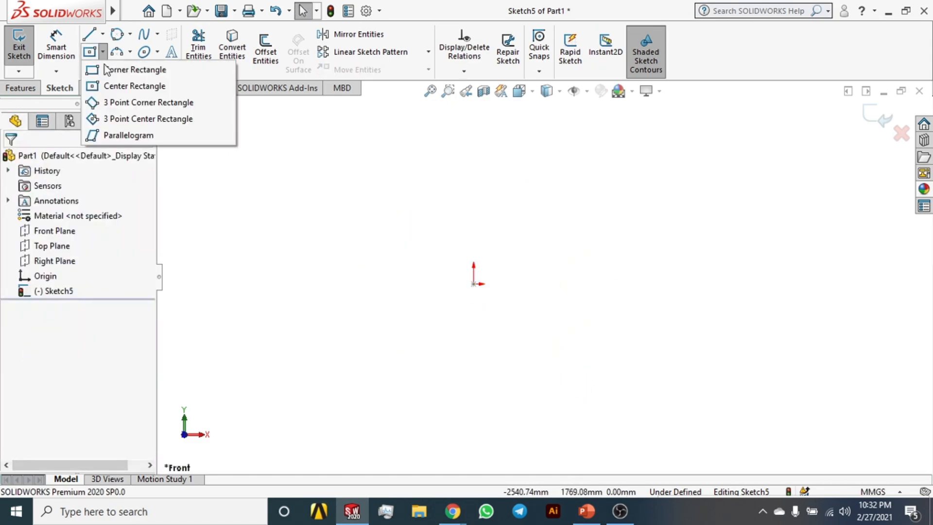
{"action": "left_click", "coordinate": [114, 119]}
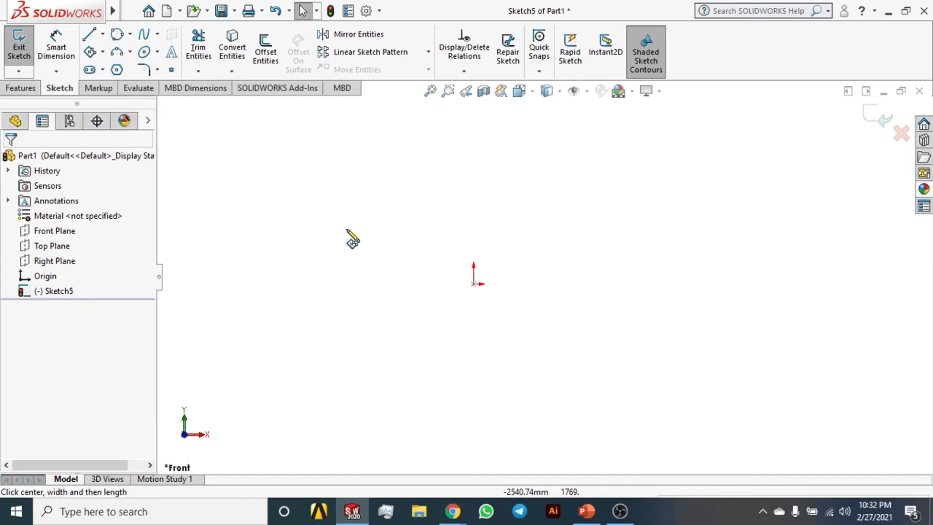
{"action": "left_click", "coordinate": [473, 284]}
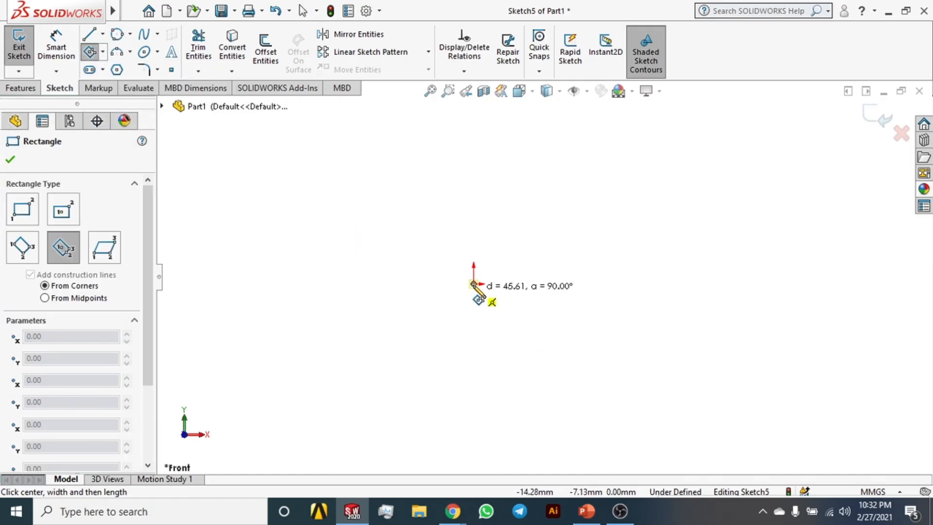
{"action": "left_click", "coordinate": [563, 339]}
{"action": "left_click", "coordinate": [619, 249]}
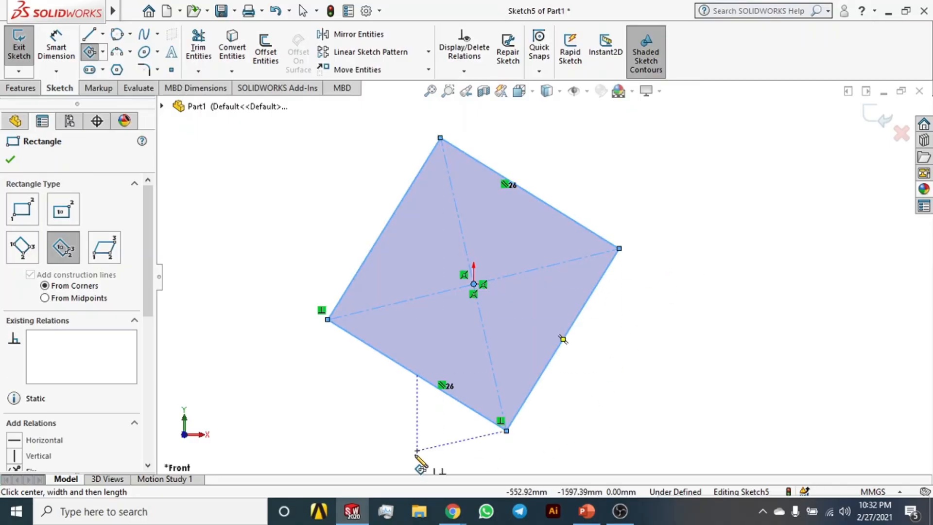
{"action": "key", "text": "Escape"}
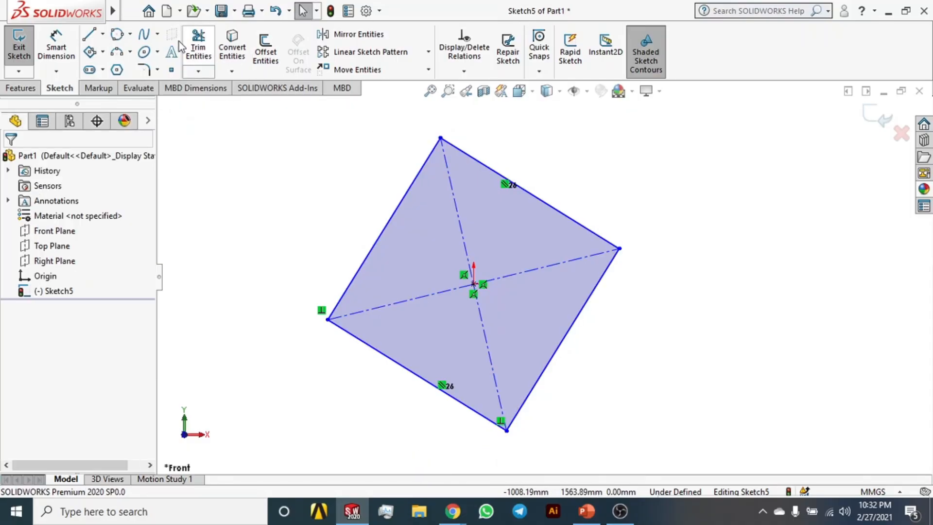
Sketch a parallelogram beside the rectangle with three corners at about X 2071, Y -715, X 4453, Y -803 and X 5750, Y 1169 mm
{"action": "left_click", "coordinate": [103, 51]}
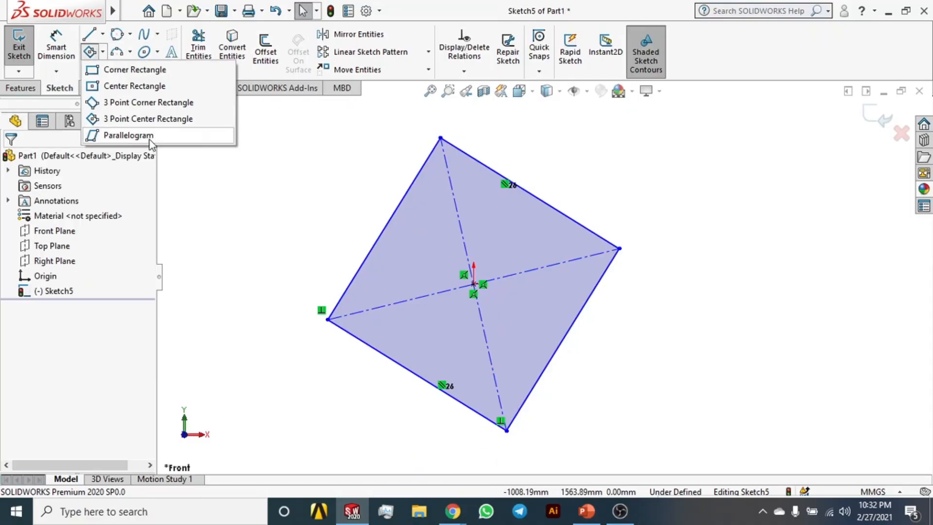
{"action": "left_click", "coordinate": [122, 136]}
{"action": "scroll", "coordinate": [542, 277], "scroll_direction": "up", "scroll_amount": 3}
{"action": "left_click", "coordinate": [631, 325]}
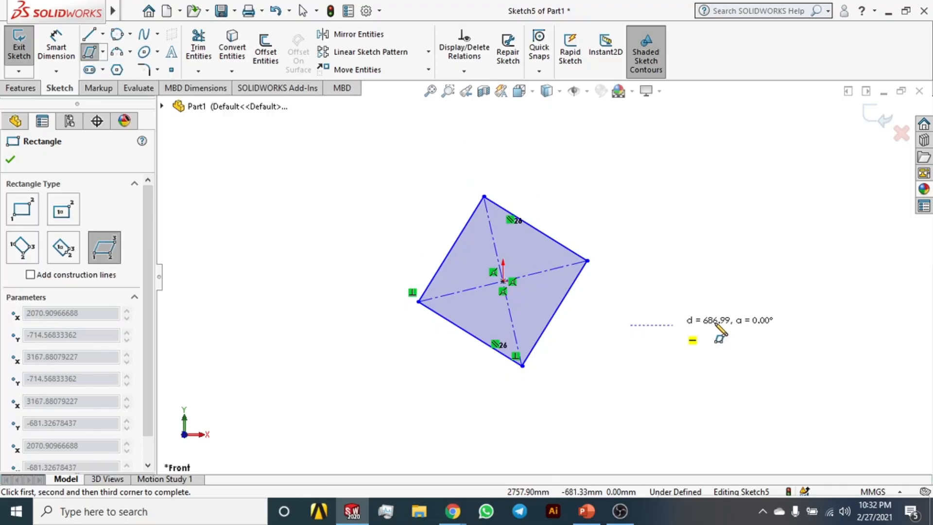
{"action": "left_click", "coordinate": [778, 330]}
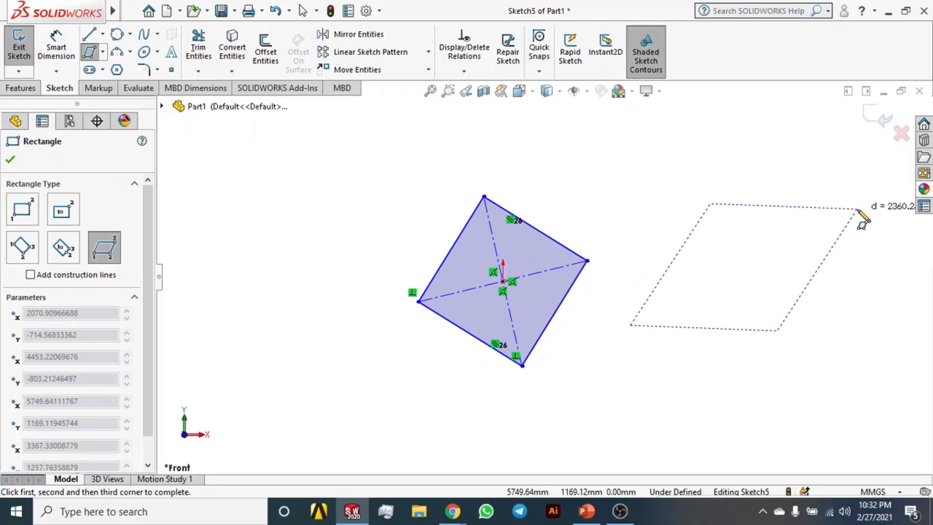
{"action": "left_click", "coordinate": [858, 210]}
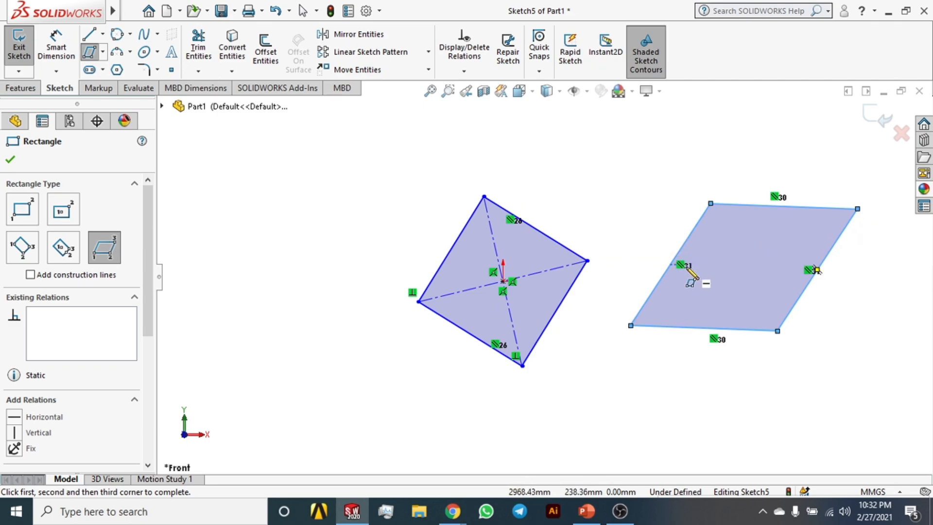
{"action": "key", "text": "Escape"}
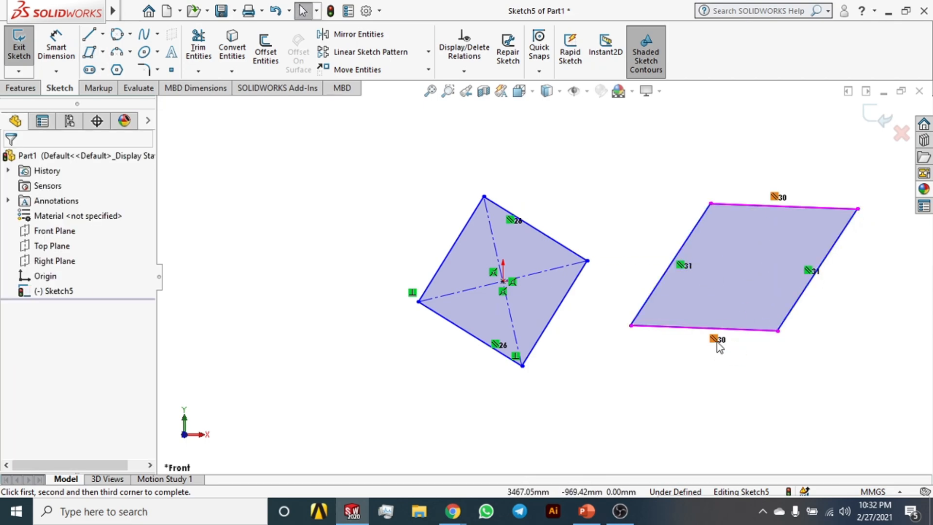
Add a vertical relation to the parallelogram's slanted side farthest from the origin
{"action": "scroll", "coordinate": [765, 267], "scroll_direction": "down", "scroll_amount": 3}
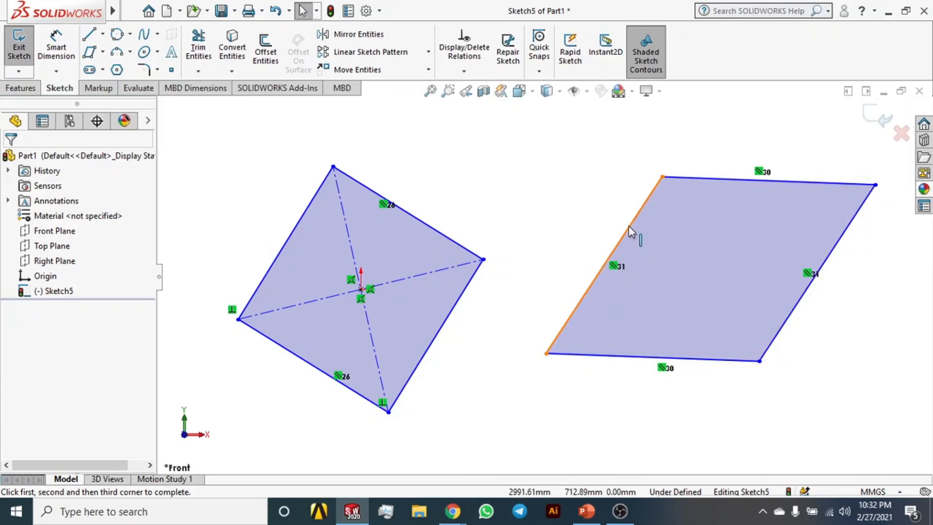
{"action": "left_click", "coordinate": [849, 232]}
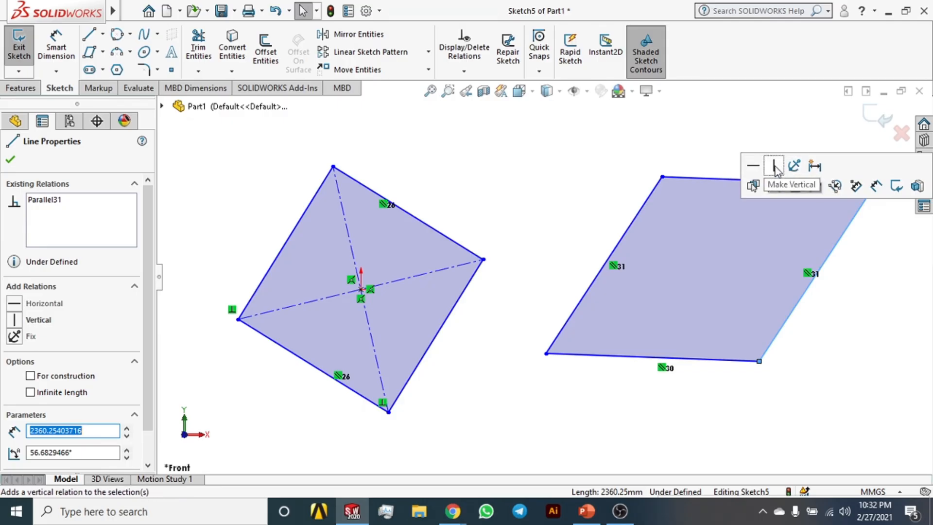
{"action": "left_click", "coordinate": [773, 167]}
{"action": "scroll", "coordinate": [642, 261], "scroll_direction": "up", "scroll_amount": 5}
{"action": "middle_click_drag", "start_coordinate": [642, 260], "coordinate": [610, 246]}
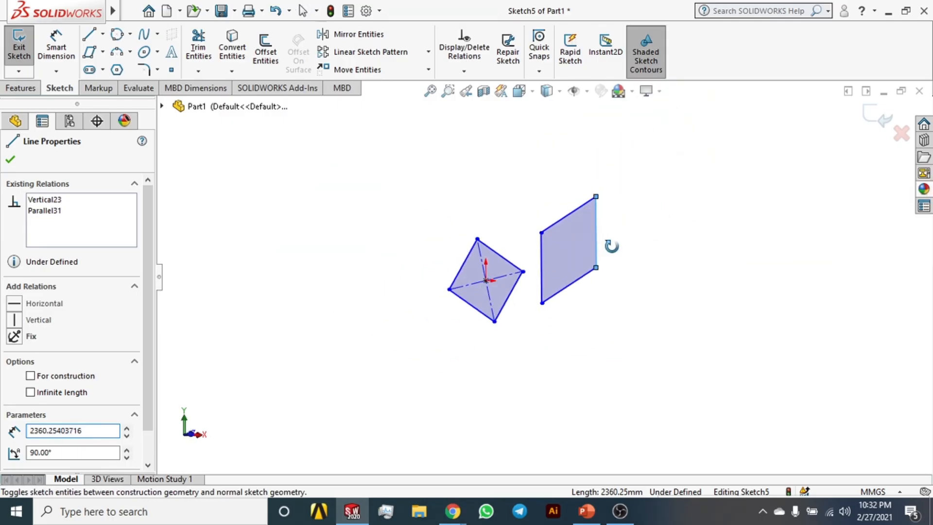
{"action": "scroll", "coordinate": [593, 268], "scroll_direction": "down", "scroll_amount": 7}
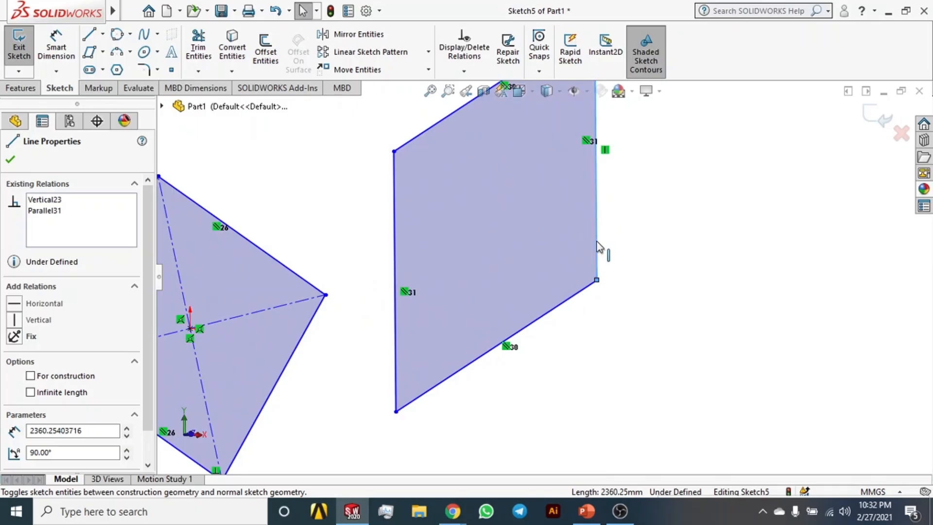
{"action": "left_click", "coordinate": [667, 236]}
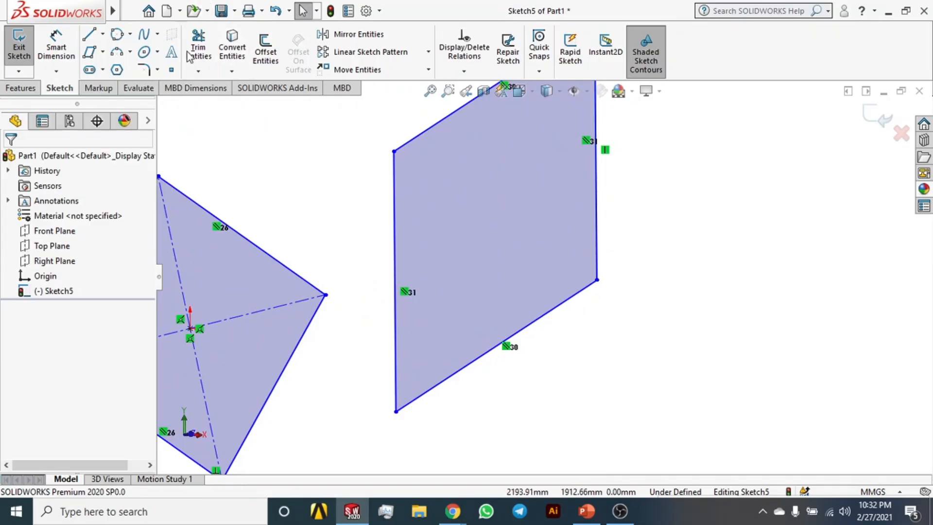
Dimension the angle between the parallelogram's vertical side farthest from the origin and its lower edge as 90 degrees
{"action": "left_click", "coordinate": [56, 46]}
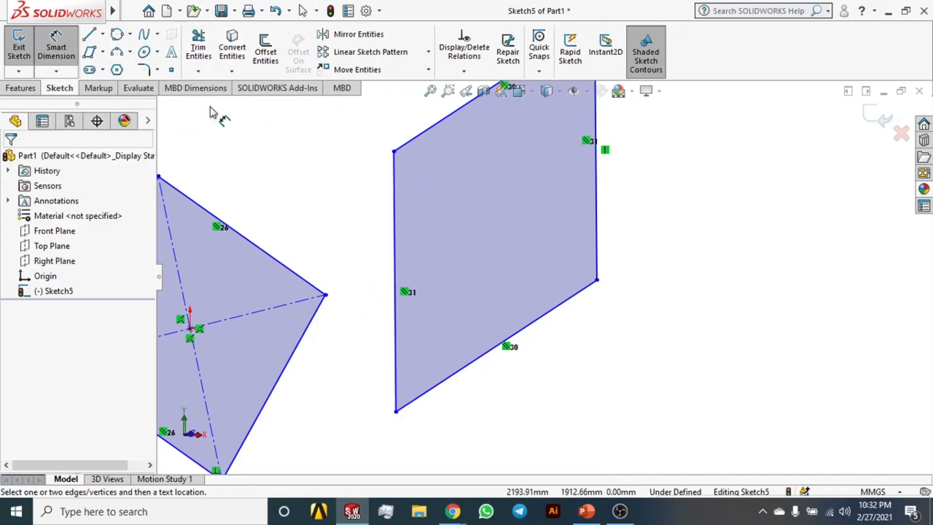
{"action": "left_click", "coordinate": [597, 221]}
{"action": "left_click", "coordinate": [583, 290]}
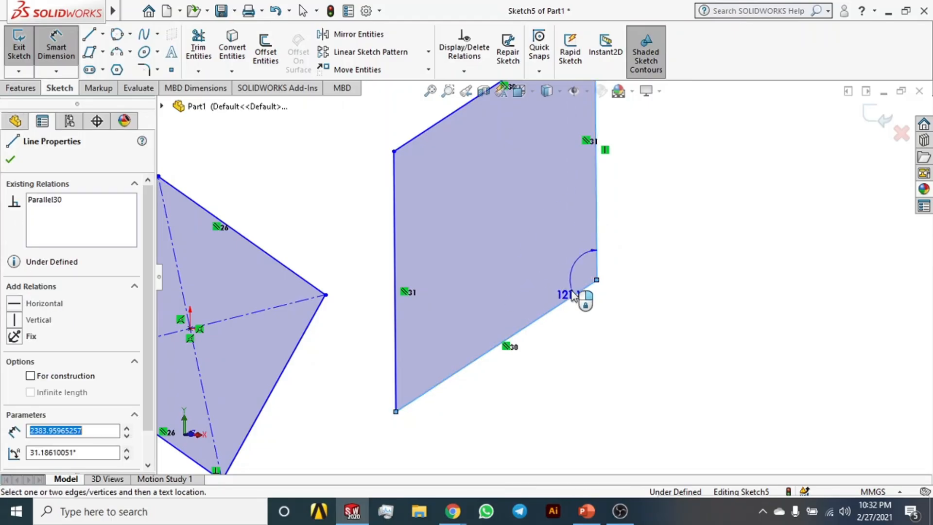
{"action": "left_click", "coordinate": [556, 260]}
{"action": "type", "text": "90"}
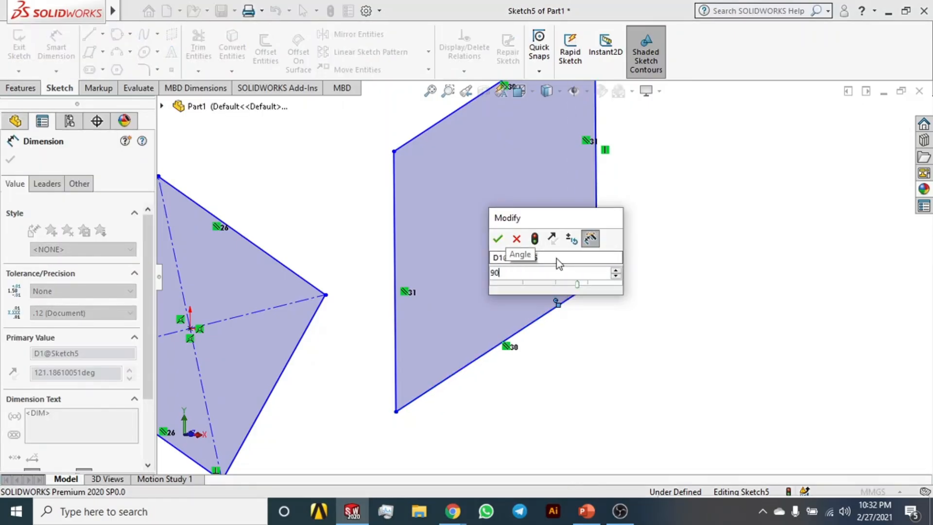
{"action": "key", "text": "Return"}
{"action": "scroll", "coordinate": [712, 281], "scroll_direction": "up", "scroll_amount": 4}
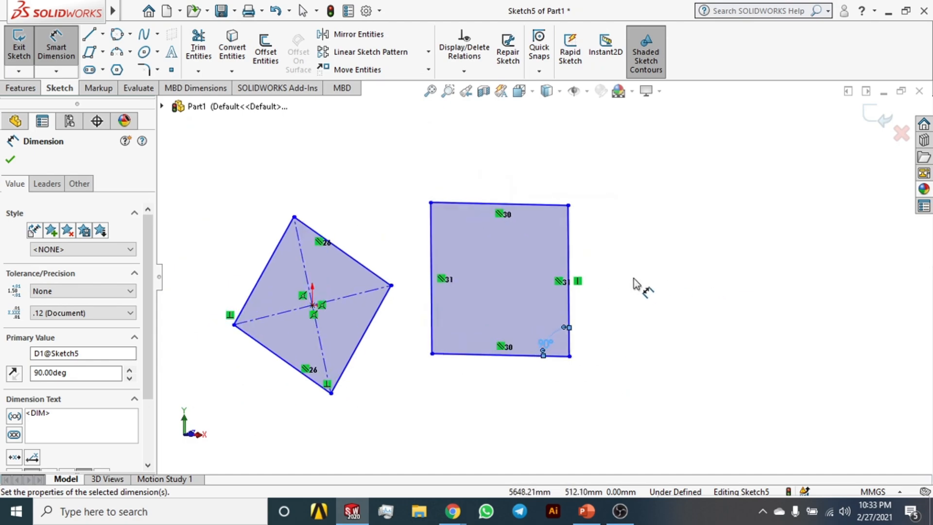
{"action": "scroll", "coordinate": [610, 264], "scroll_direction": "down", "scroll_amount": 4}
{"action": "scroll", "coordinate": [611, 264], "scroll_direction": "down", "scroll_amount": 1}
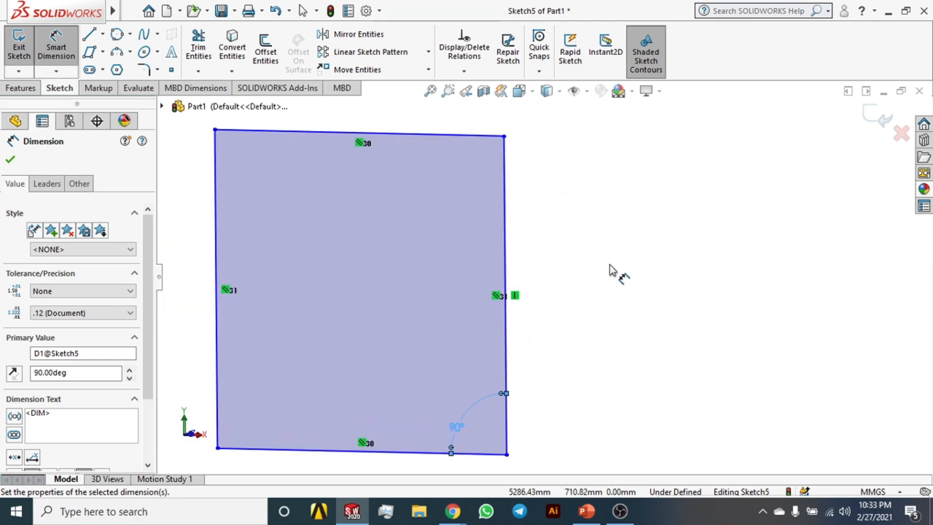
Delete both quadrilaterals together with the angle dimension and return to the front view
{"action": "scroll", "coordinate": [610, 264], "scroll_direction": "up", "scroll_amount": 5}
{"action": "scroll", "coordinate": [469, 285], "scroll_direction": "up", "scroll_amount": 4}
{"action": "mouse_move", "coordinate": [516, 289]}
{"action": "middle_mouse_down"}
{"action": "mouse_move", "coordinate": [554, 299]}
{"action": "mouse_move", "coordinate": [464, 277]}
{"action": "mouse_move", "coordinate": [506, 327]}
{"action": "mouse_move", "coordinate": [552, 306]}
{"action": "middle_mouse_up"}
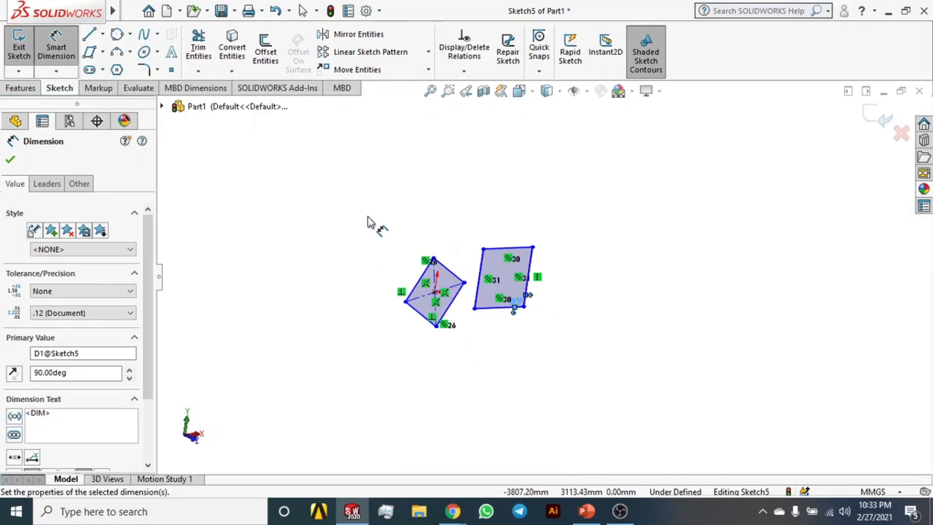
{"action": "key", "text": "Escape"}
{"action": "left_click_drag", "start_coordinate": [375, 213], "coordinate": [634, 371]}
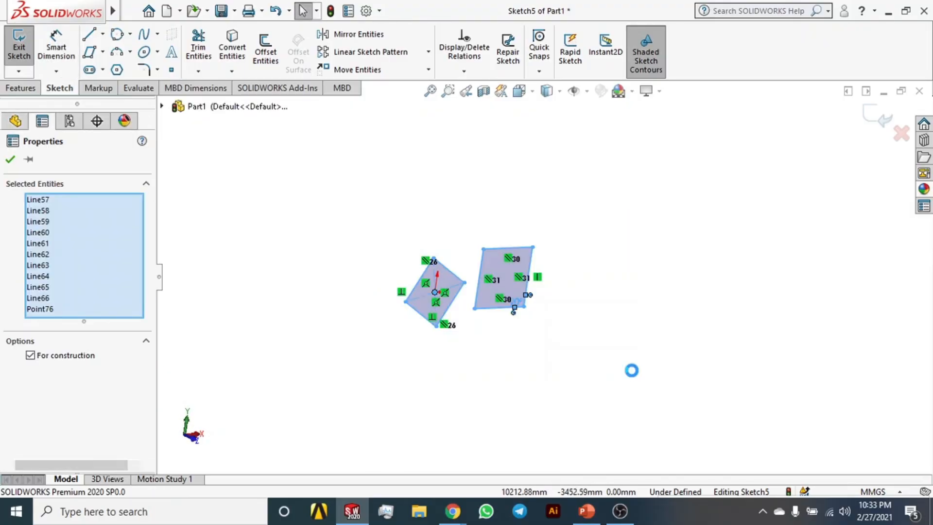
{"action": "key", "text": "Delete"}
{"action": "key", "text": "ctrl+1"}
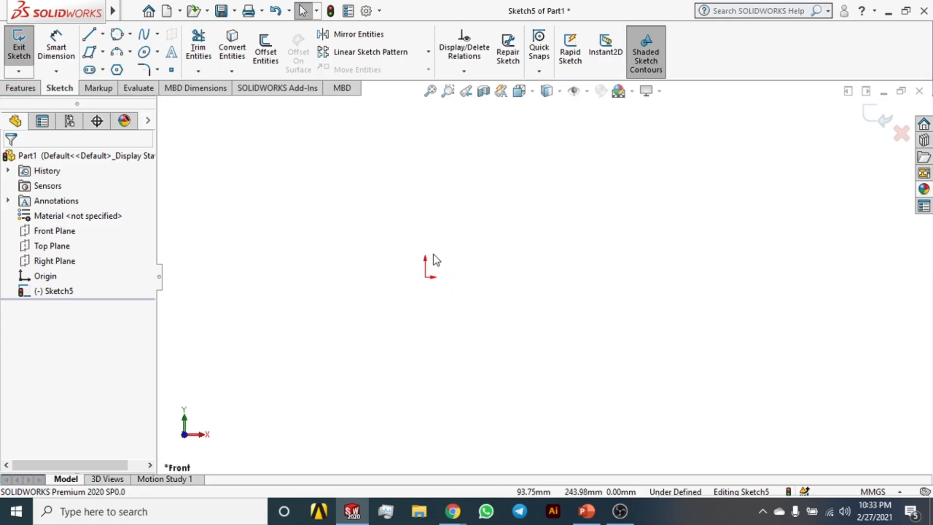
Sketch a center rectangle centred on the origin, about 818 mm wide and 910 mm high
{"action": "left_click", "coordinate": [103, 51]}
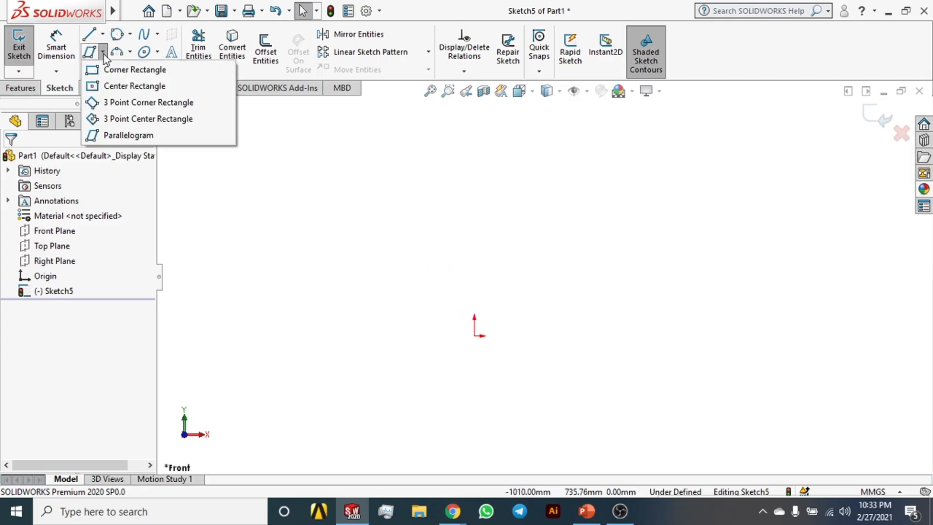
{"action": "left_click", "coordinate": [114, 83]}
{"action": "left_click", "coordinate": [130, 52]}
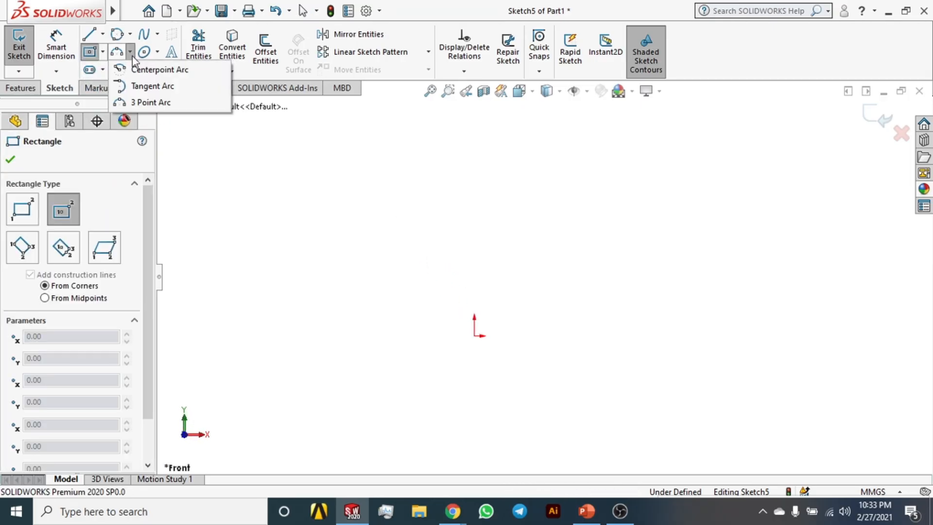
{"action": "left_click", "coordinate": [130, 34]}
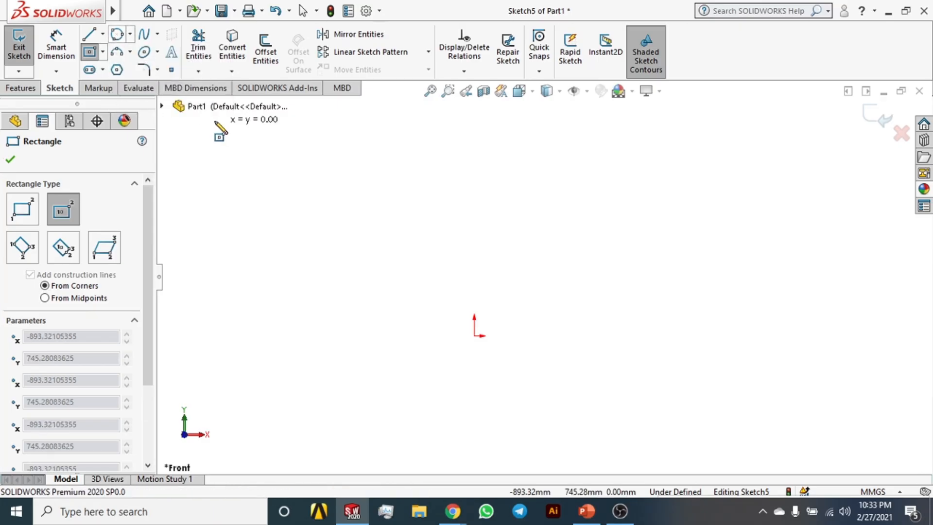
{"action": "left_click", "coordinate": [130, 52]}
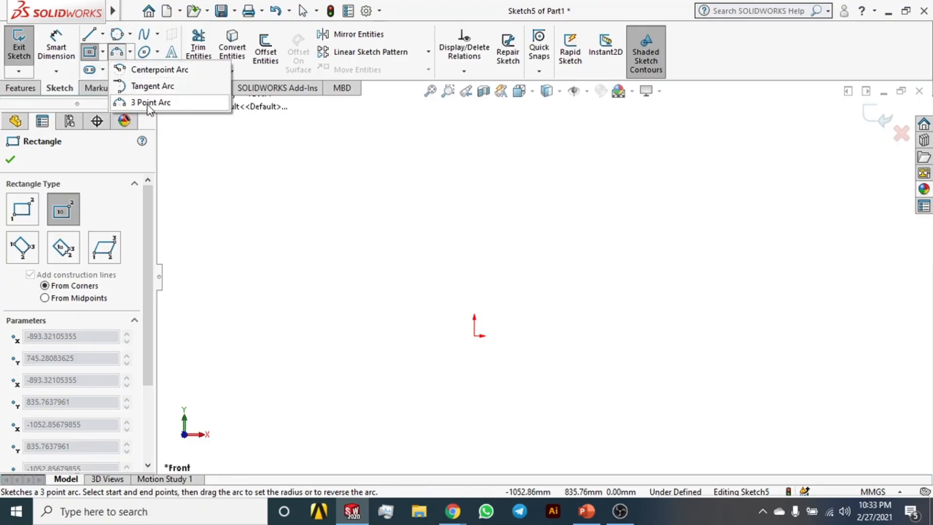
{"action": "left_click", "coordinate": [101, 52]}
{"action": "left_click", "coordinate": [93, 51]}
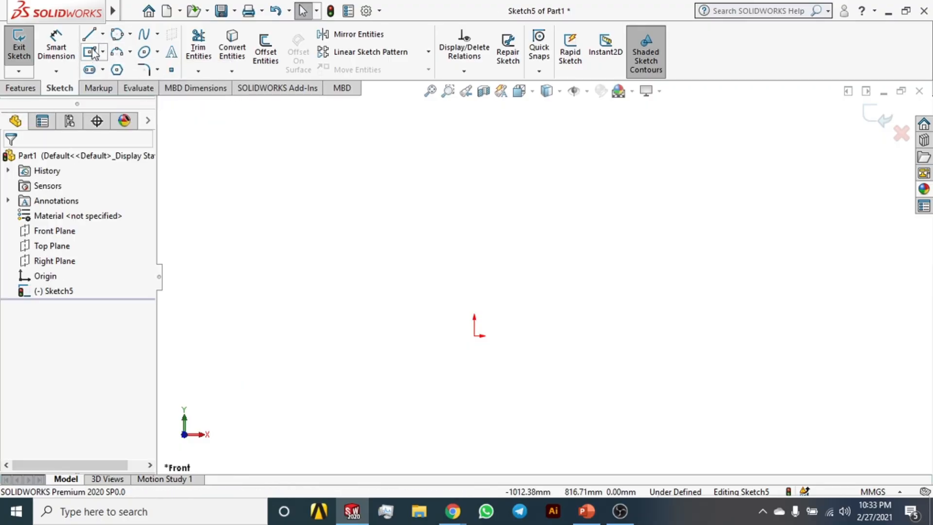
{"action": "left_click", "coordinate": [475, 335]}
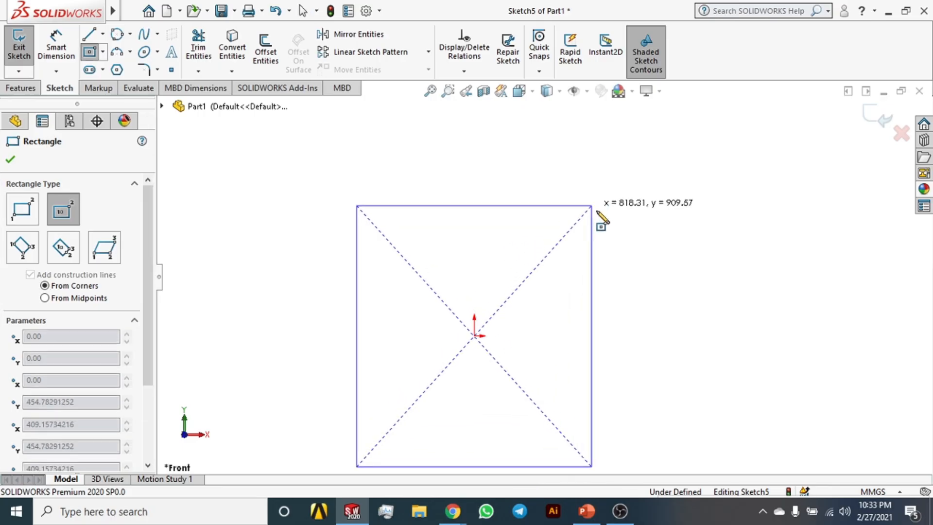
{"action": "left_click", "coordinate": [591, 206]}
Sketch a centerpoint arc of about 474 mm radius around the origin, from the rectangle's upper edge to its right edge
{"action": "left_click", "coordinate": [116, 52]}
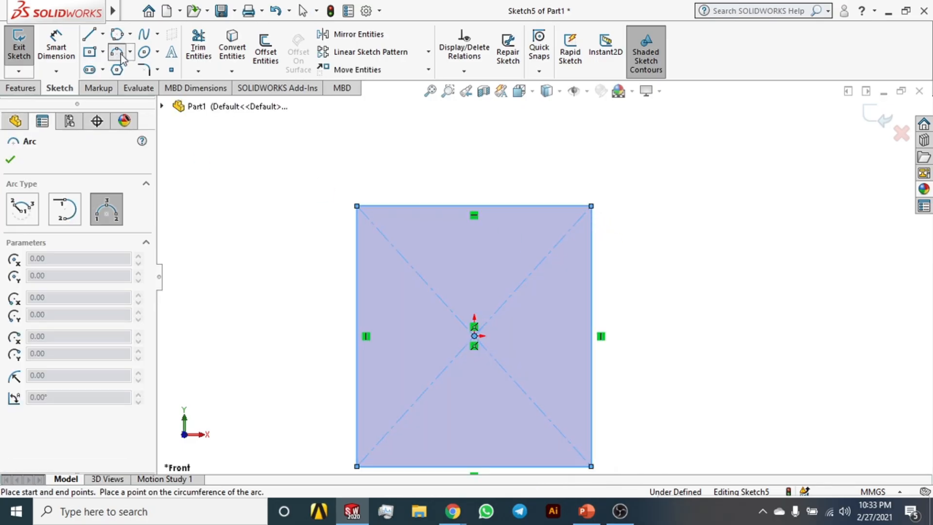
{"action": "left_click", "coordinate": [130, 52]}
{"action": "left_click", "coordinate": [136, 71]}
{"action": "left_click", "coordinate": [136, 70]}
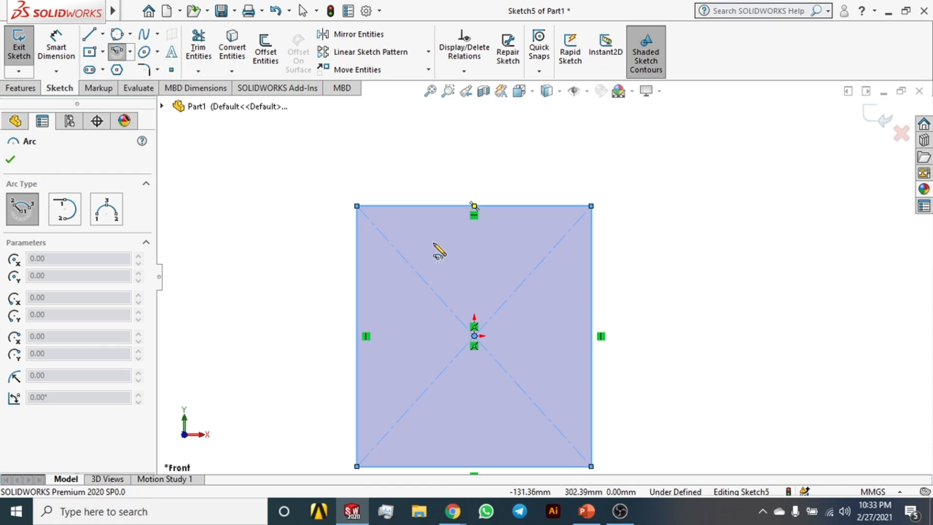
{"action": "left_click", "coordinate": [474, 335]}
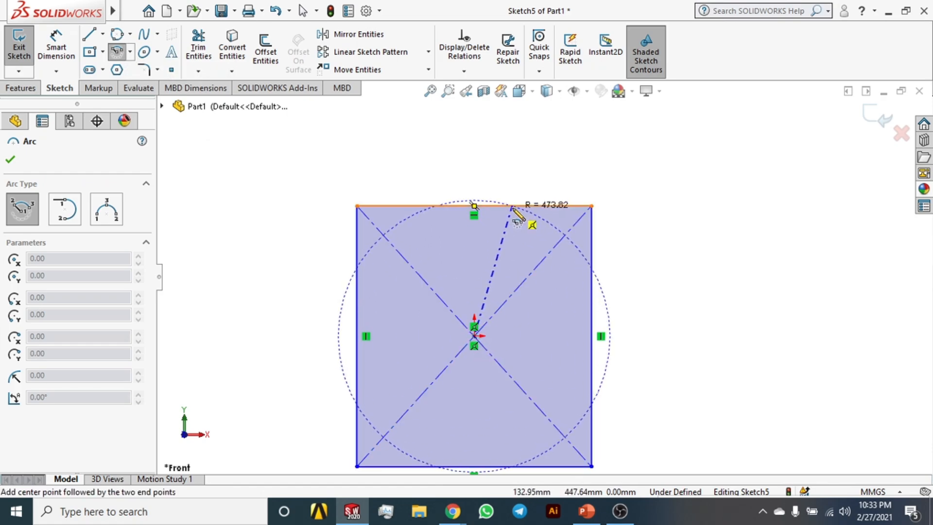
{"action": "left_click", "coordinate": [512, 207]}
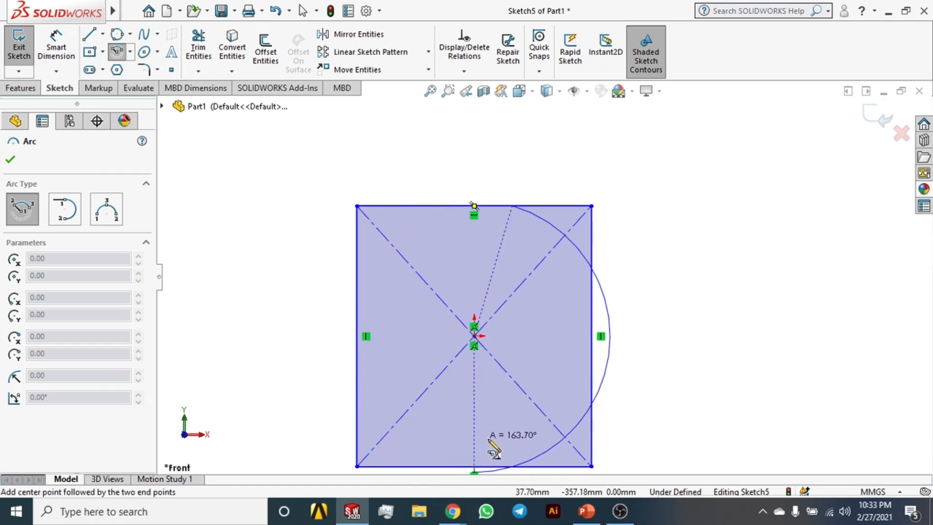
{"action": "left_click", "coordinate": [593, 272]}
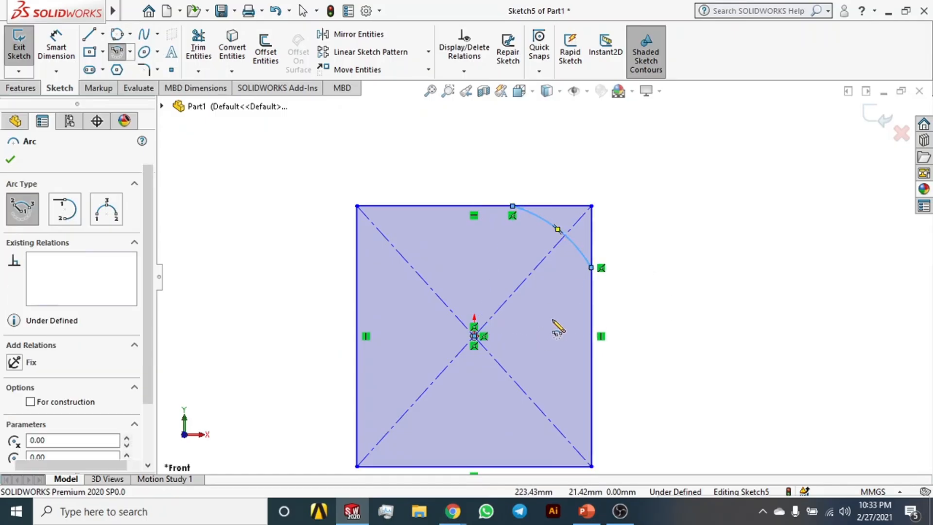
{"action": "key", "text": "Escape"}
Sketch a tangent arc starting at the rectangle's upper-left corner and ending on the lower part of its right edge
{"action": "left_click", "coordinate": [130, 51]}
{"action": "left_click", "coordinate": [155, 84]}
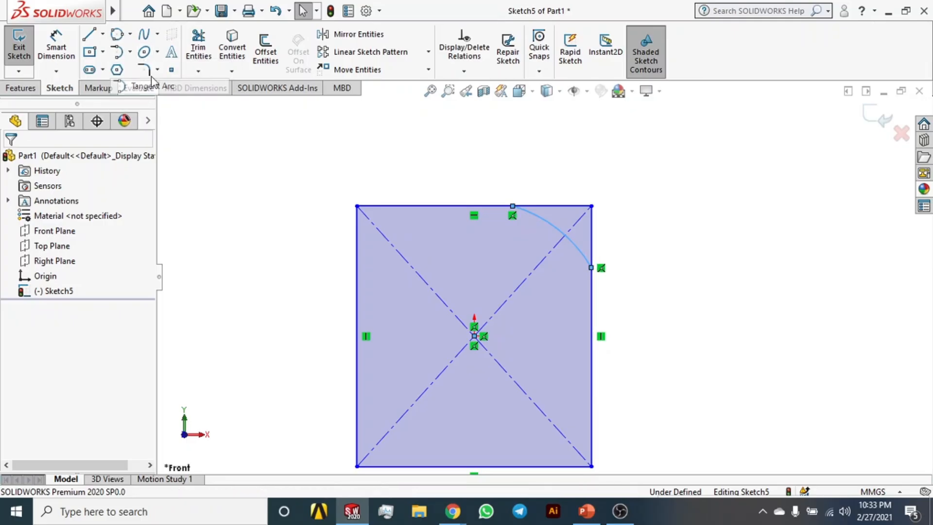
{"action": "left_click", "coordinate": [592, 371]}
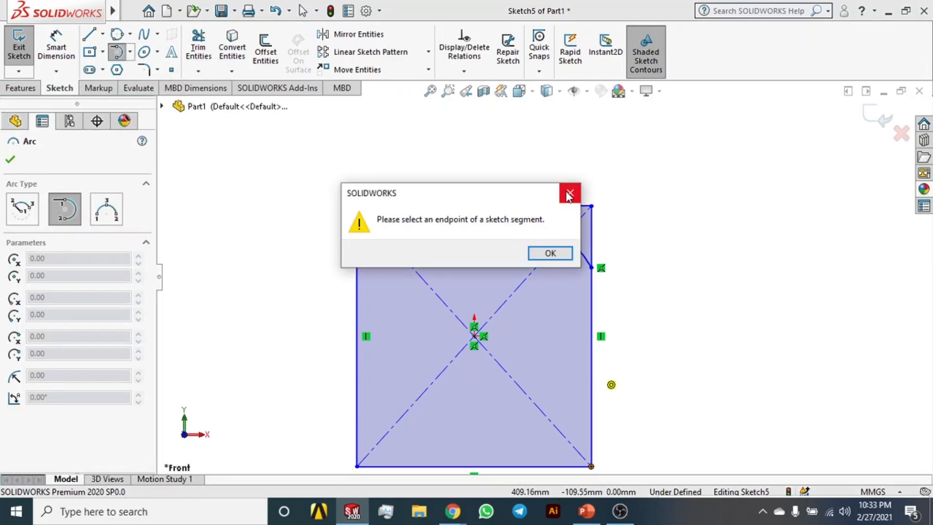
{"action": "left_click", "coordinate": [550, 253]}
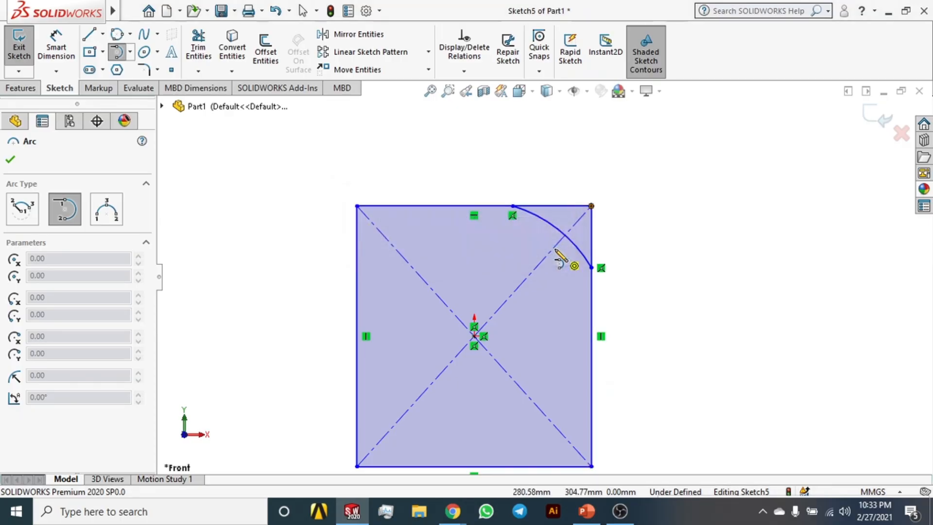
{"action": "left_click", "coordinate": [357, 206]}
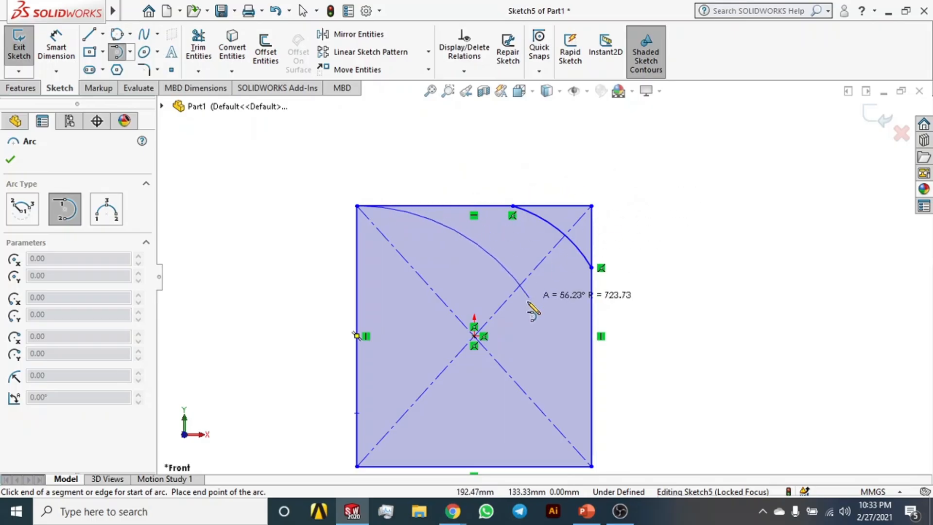
{"action": "left_click", "coordinate": [591, 434]}
{"action": "key", "text": "Escape"}
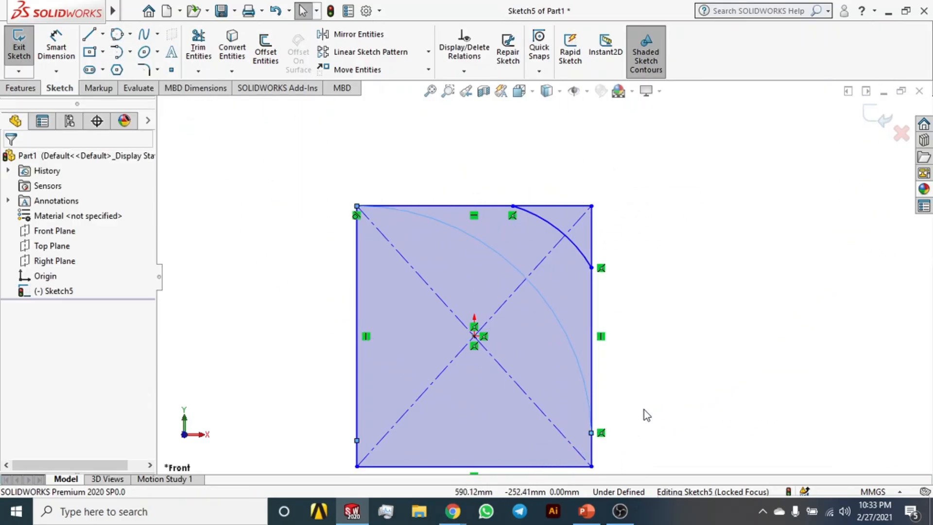
Sketch a 3 point arc from the rectangle's upper edge to its right edge, bulging down to touch the lower edge
{"action": "left_click", "coordinate": [569, 331]}
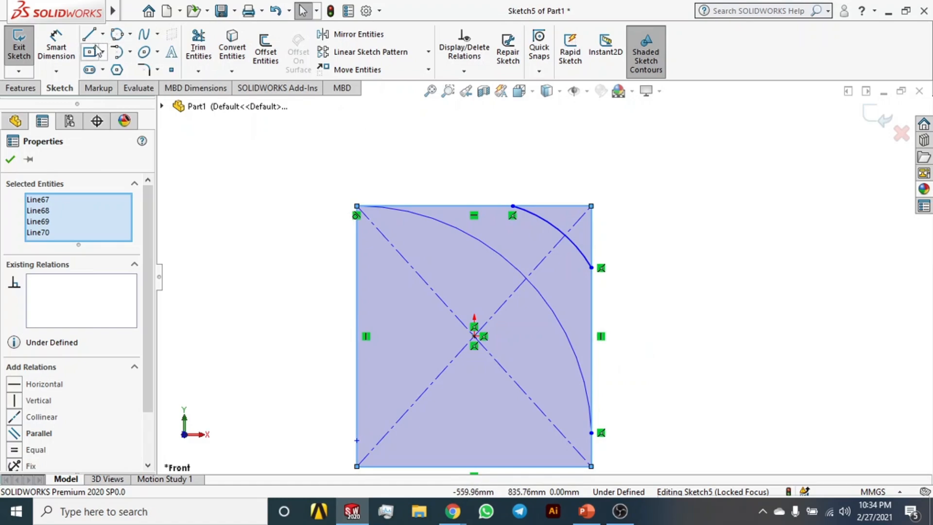
{"action": "left_click", "coordinate": [130, 53]}
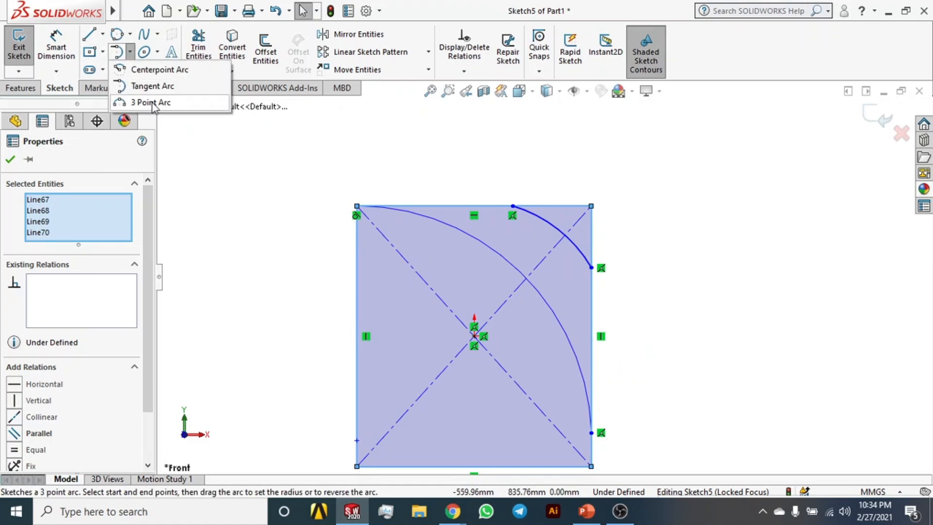
{"action": "left_click", "coordinate": [149, 100]}
{"action": "left_click", "coordinate": [432, 206]}
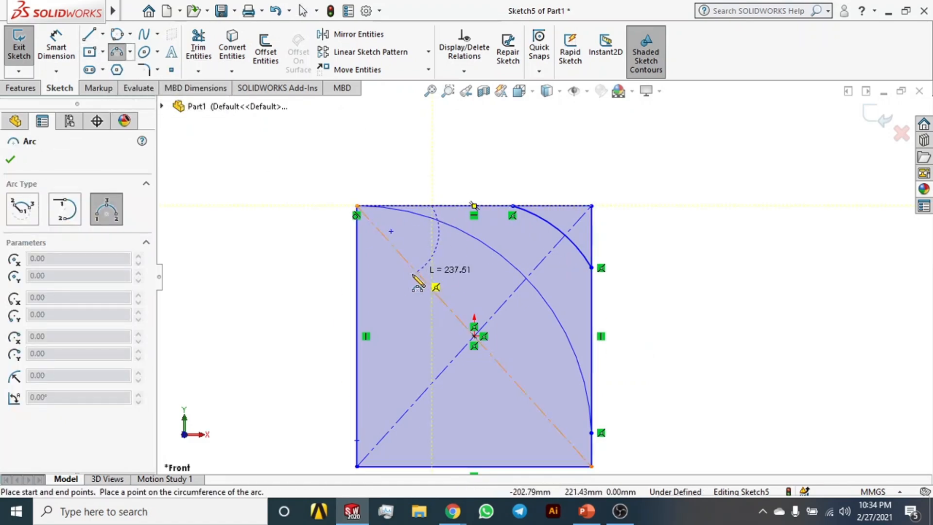
{"action": "left_click", "coordinate": [597, 301]}
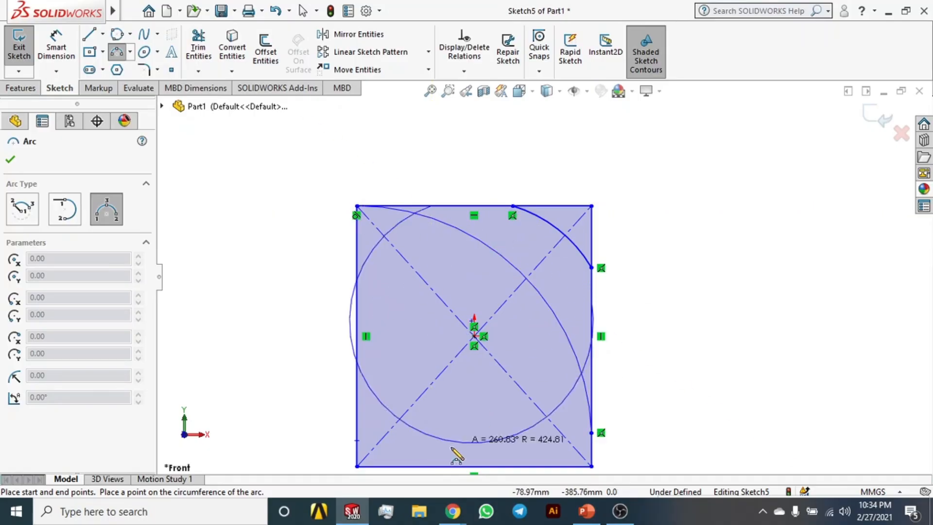
{"action": "left_click", "coordinate": [461, 468]}
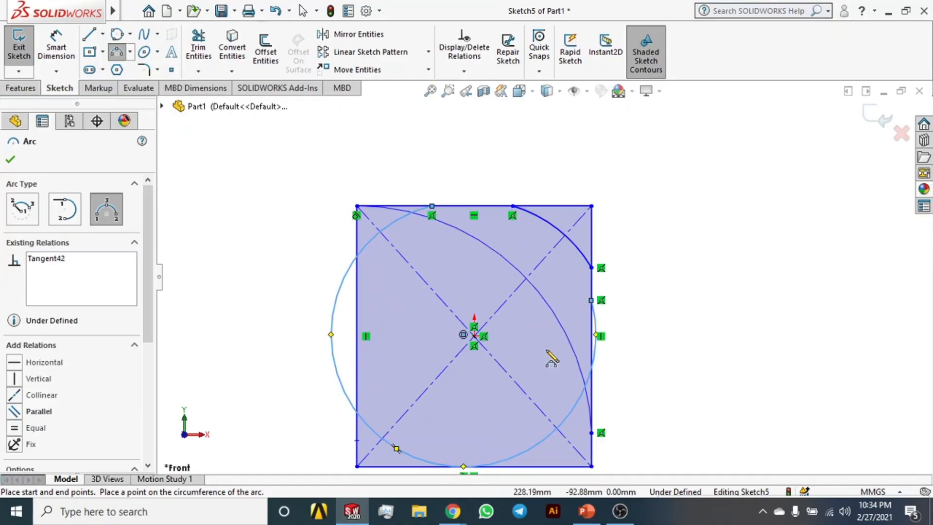
{"action": "key", "text": "Escape"}
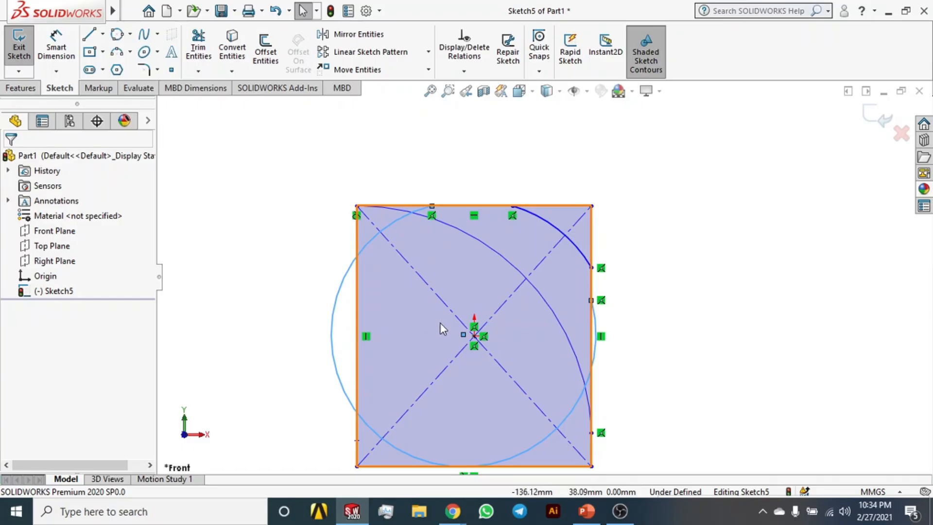
Delete the rectangle together with all three arcs
{"action": "key", "text": "z"}
{"action": "scroll", "coordinate": [552, 347], "scroll_direction": "down", "scroll_amount": 2}
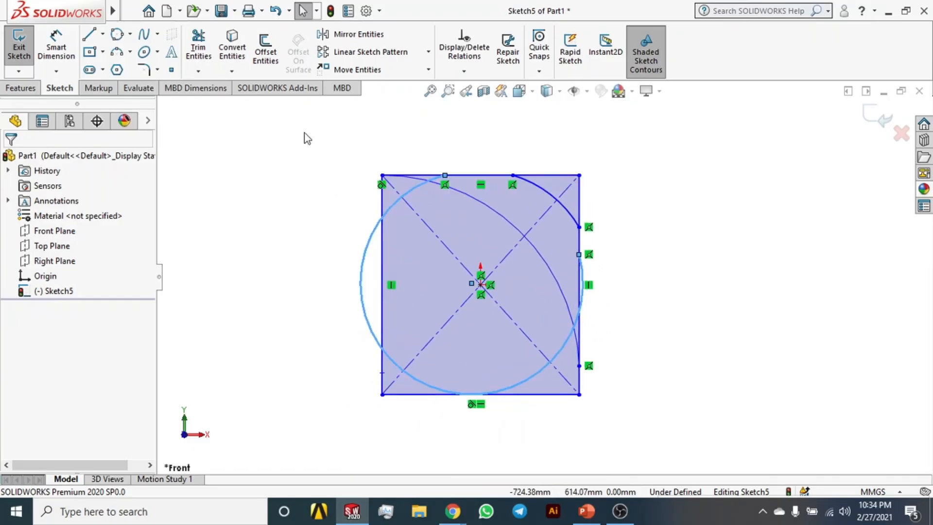
{"action": "left_click_drag", "start_coordinate": [319, 136], "coordinate": [675, 434]}
{"action": "key", "text": "Delete"}
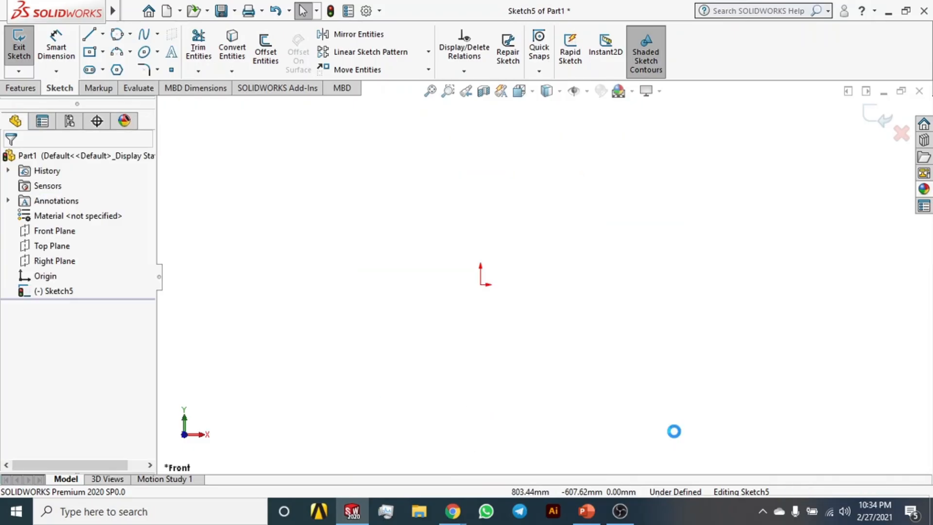
Sketch a full ellipse centred on the origin with a horizontal radius of about 1138 mm and a vertical radius of about 220 mm
{"action": "left_click", "coordinate": [156, 53]}
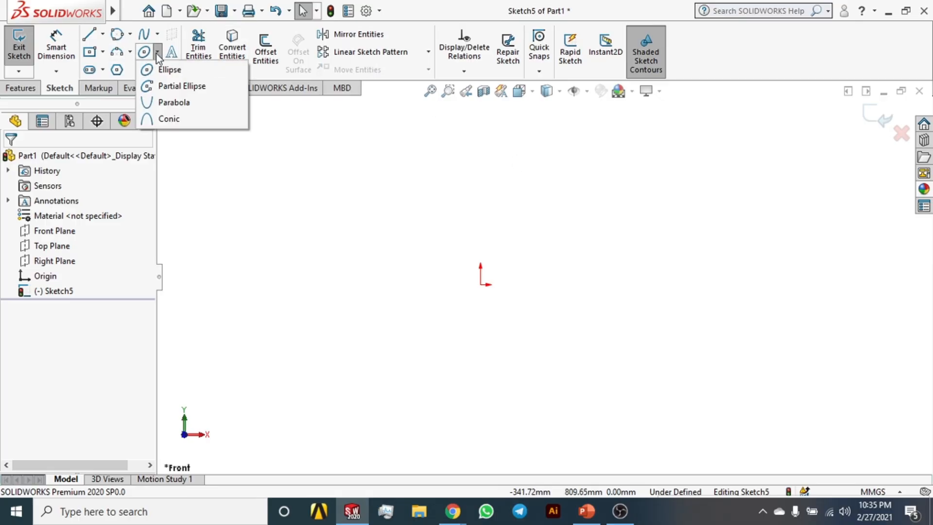
{"action": "left_click", "coordinate": [177, 86]}
{"action": "left_click", "coordinate": [481, 284]}
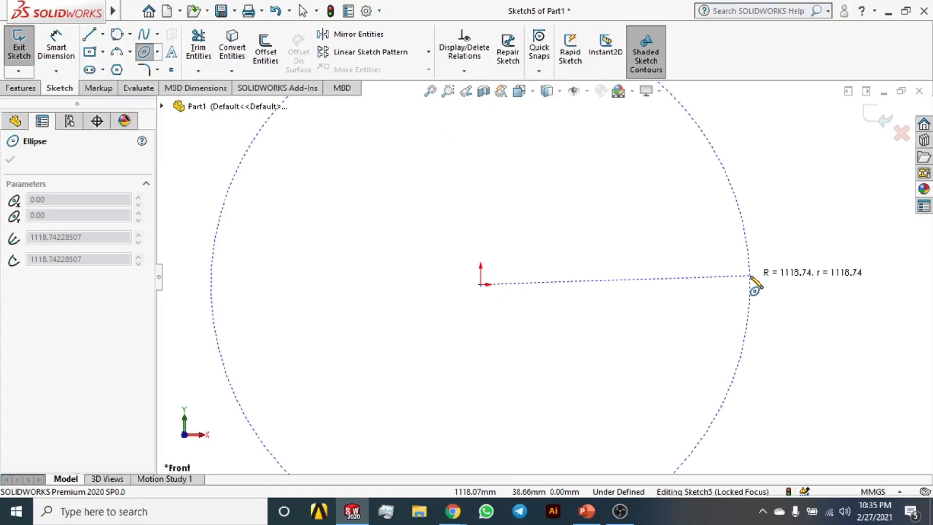
{"action": "left_click", "coordinate": [755, 285]}
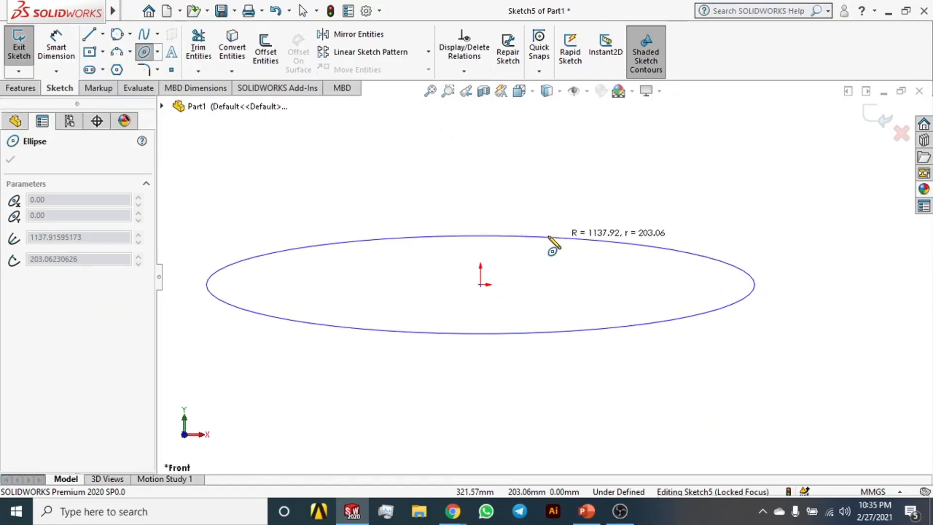
{"action": "left_click", "coordinate": [481, 232]}
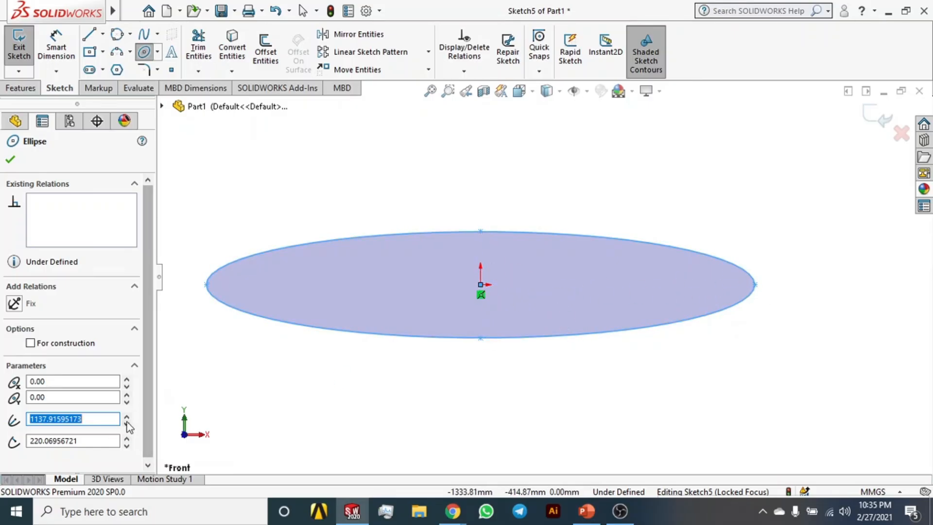
Set the ellipse's horizontal radius to 100 mm and its vertical radius to 50 mm
{"action": "left_click_drag", "start_coordinate": [147, 421], "coordinate": [147, 427]}
{"action": "left_click_drag", "start_coordinate": [89, 416], "coordinate": [22, 413]}
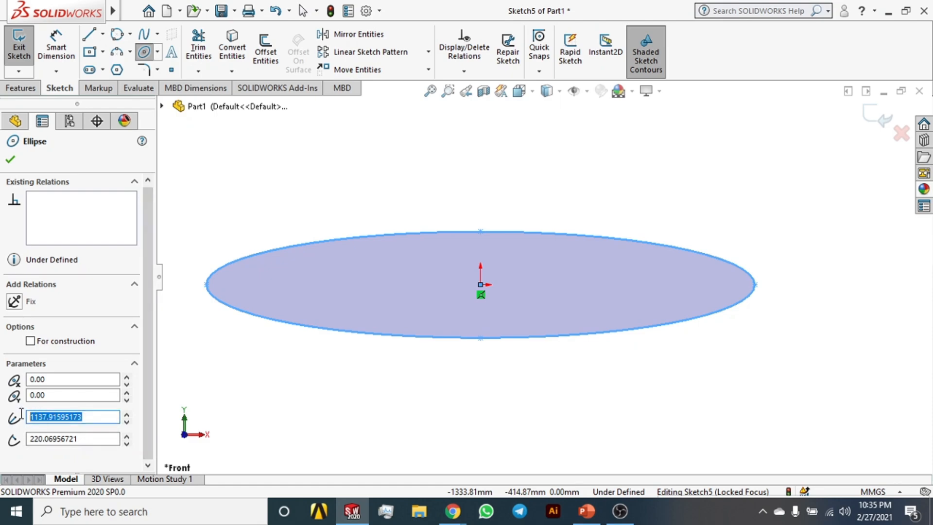
{"action": "left_click_drag", "start_coordinate": [87, 422], "coordinate": [18, 431]}
{"action": "left_click_drag", "start_coordinate": [97, 417], "coordinate": [2, 418]}
{"action": "type", "text": "100"}
{"action": "key", "text": "Return"}
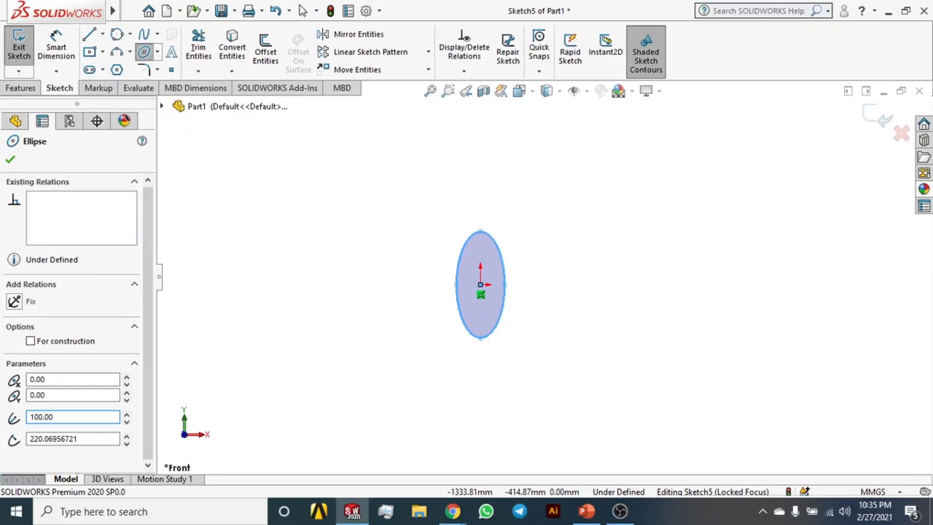
{"action": "left_click_drag", "start_coordinate": [90, 439], "coordinate": [2, 442]}
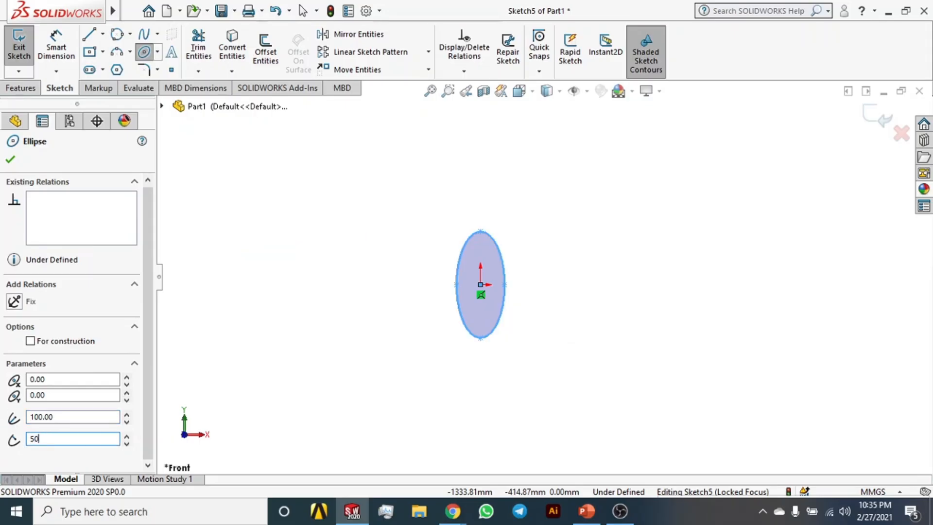
{"action": "type", "text": "50"}
{"action": "key", "text": "Return"}
{"action": "scroll", "coordinate": [486, 291], "scroll_direction": "down", "scroll_amount": 8}
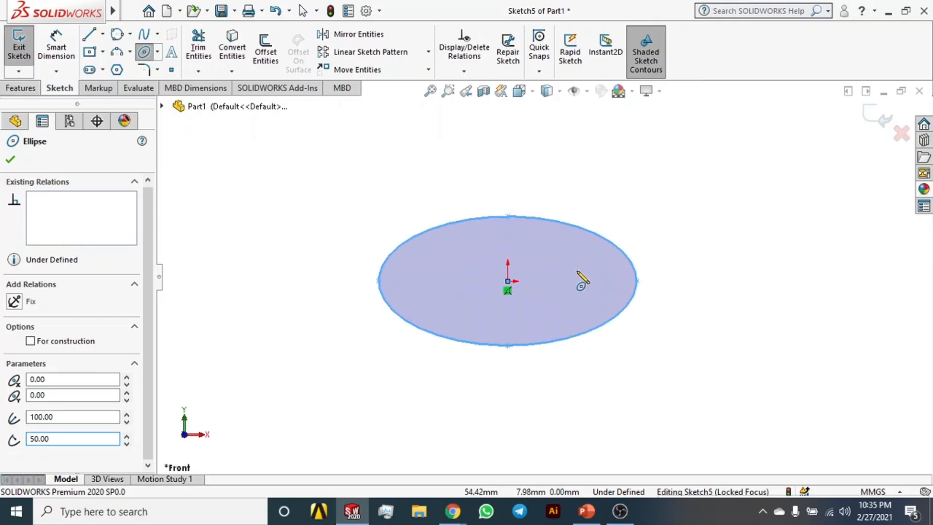
{"action": "scroll", "coordinate": [582, 280], "scroll_direction": "down", "scroll_amount": 3}
Review the ellipse's centre and radius parameters and switch its For construction option on and off again
{"action": "left_click", "coordinate": [68, 417]}
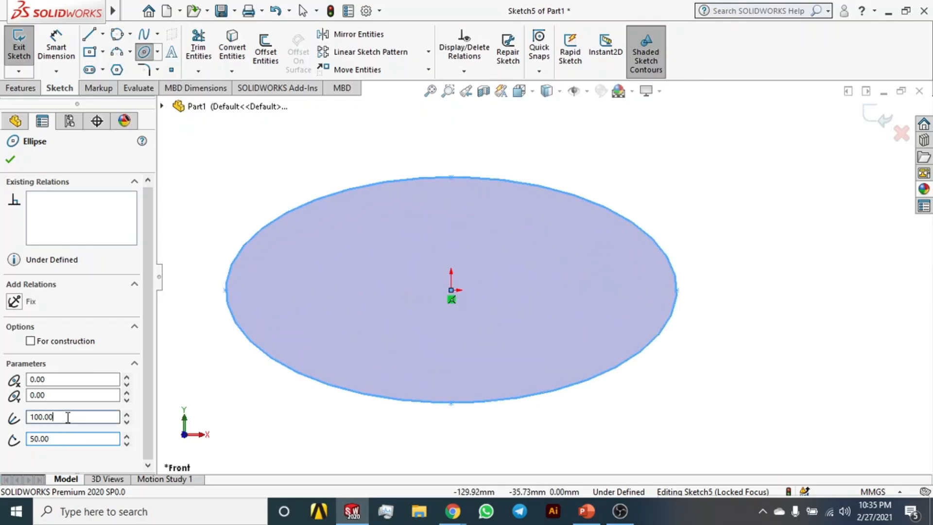
{"action": "left_click_drag", "start_coordinate": [59, 378], "coordinate": [38, 379]}
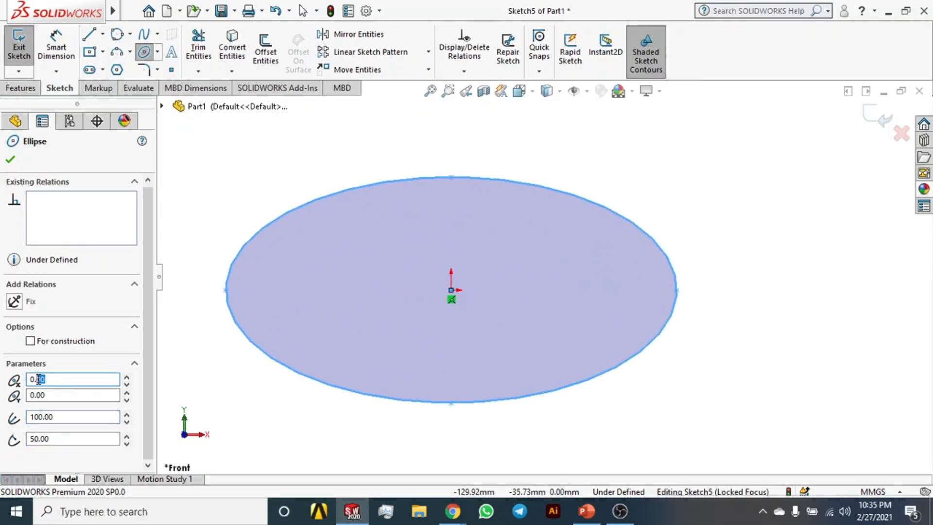
{"action": "key", "text": "Tab"}
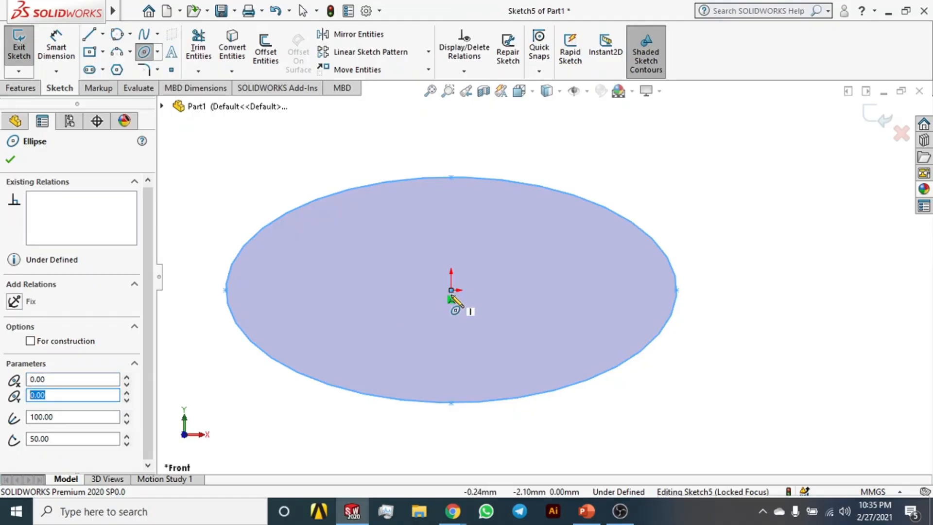
{"action": "key", "text": "shift+Tab"}
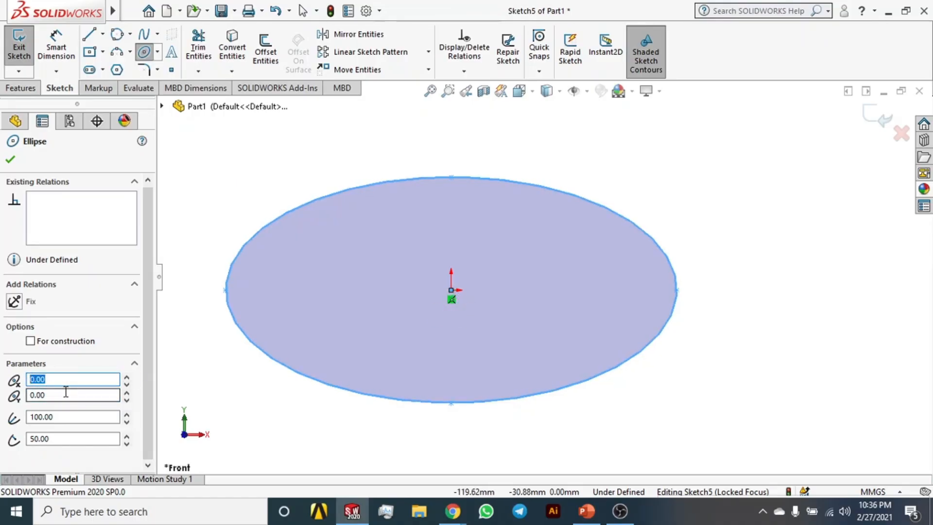
{"action": "key", "text": "Tab"}
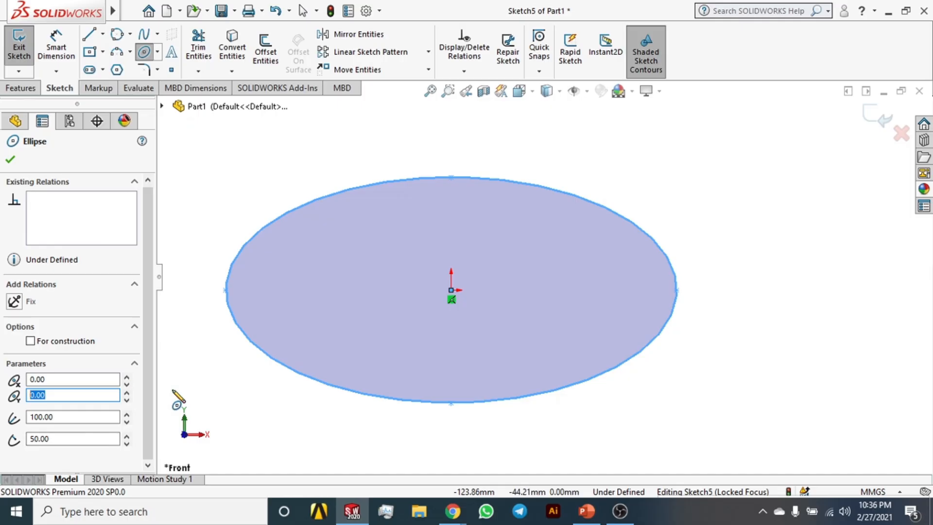
{"action": "left_click", "coordinate": [27, 340]}
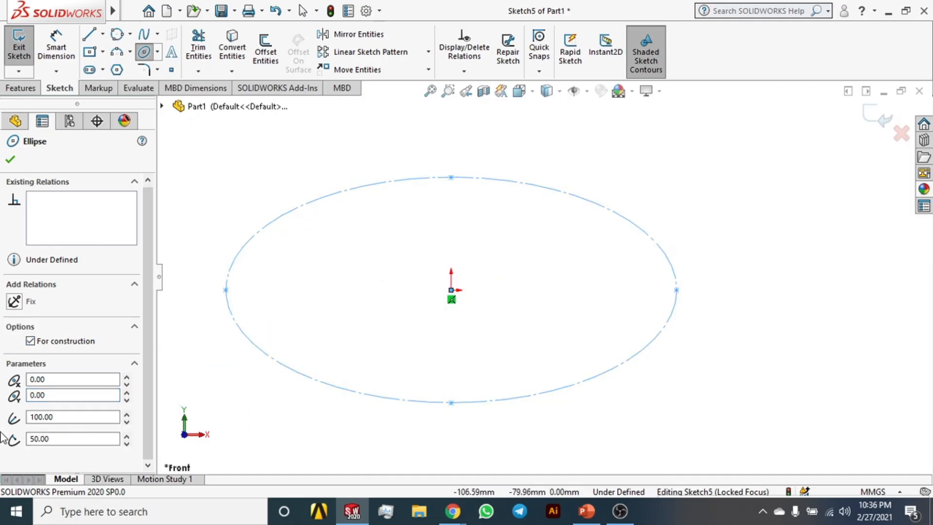
{"action": "left_click", "coordinate": [35, 343]}
Sketch a tilted partial ellipse centred on the origin around the full ellipse, with radii of about 124 mm and 83 mm, open towards the left
{"action": "scroll", "coordinate": [504, 271], "scroll_direction": "up", "scroll_amount": 2}
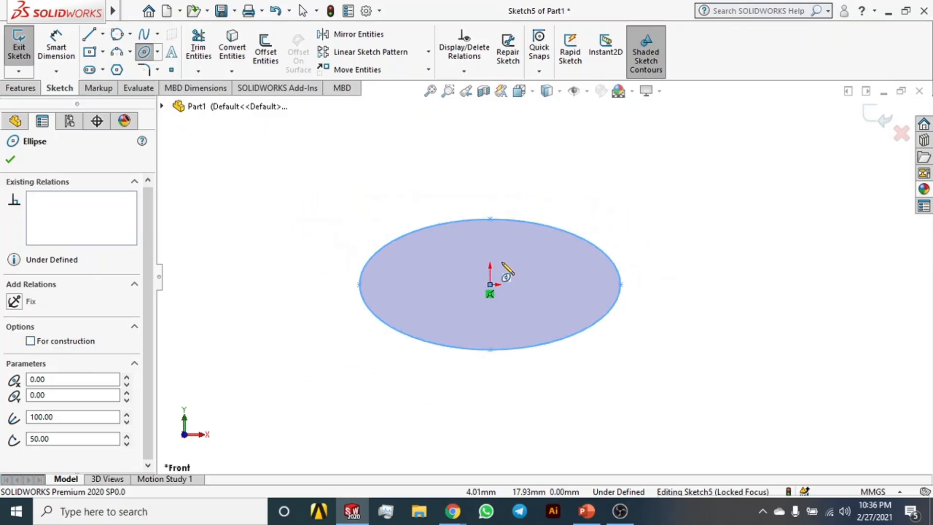
{"action": "scroll", "coordinate": [525, 281], "scroll_direction": "down", "scroll_amount": 3}
{"action": "scroll", "coordinate": [552, 343], "scroll_direction": "up", "scroll_amount": 2}
{"action": "scroll", "coordinate": [546, 316], "scroll_direction": "down", "scroll_amount": 1}
{"action": "scroll", "coordinate": [491, 270], "scroll_direction": "up", "scroll_amount": 1}
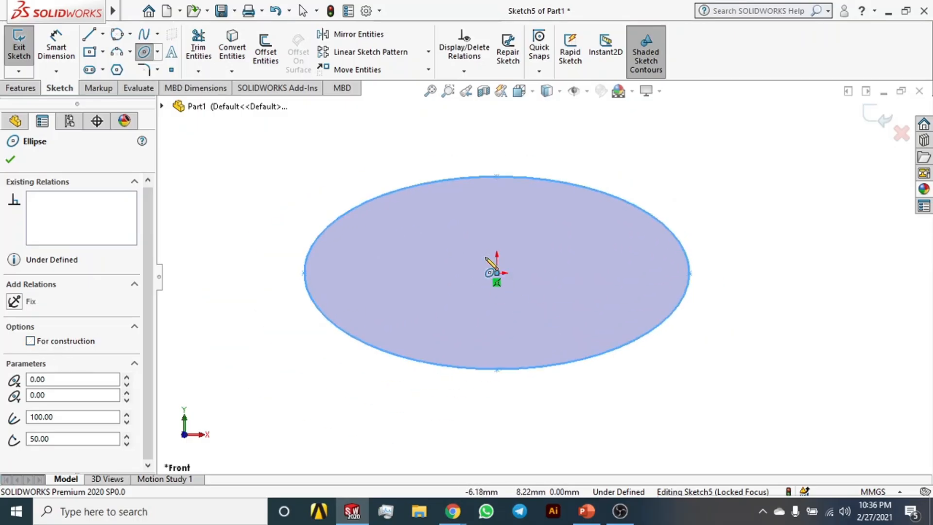
{"action": "left_click", "coordinate": [157, 52]}
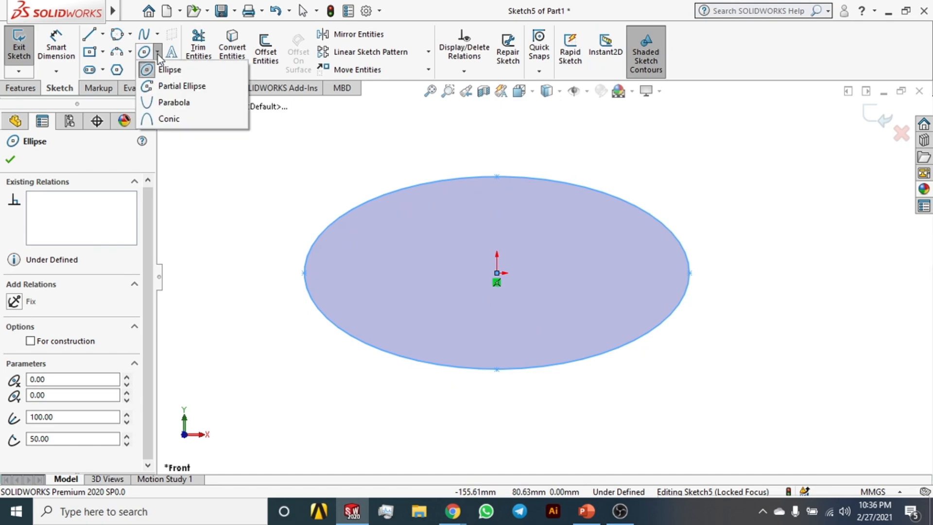
{"action": "left_click", "coordinate": [170, 86]}
{"action": "left_click", "coordinate": [497, 273]}
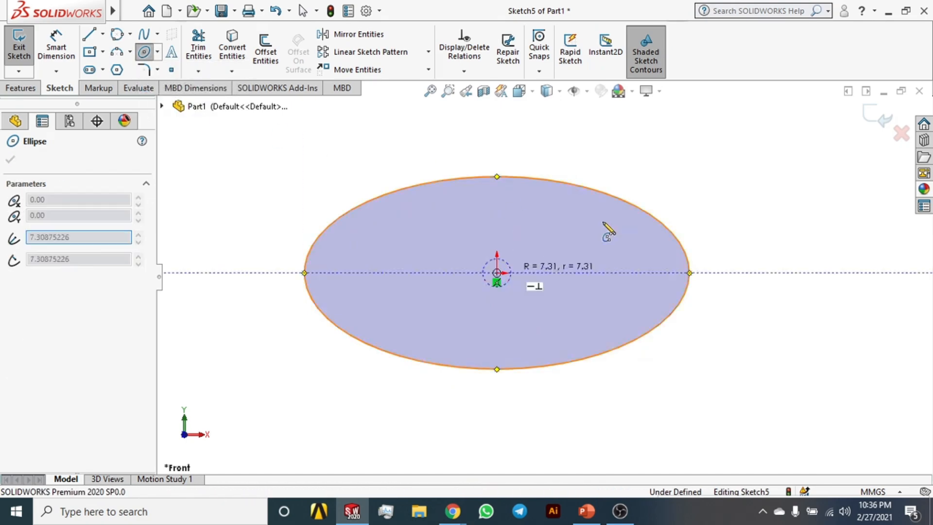
{"action": "left_click", "coordinate": [729, 202]}
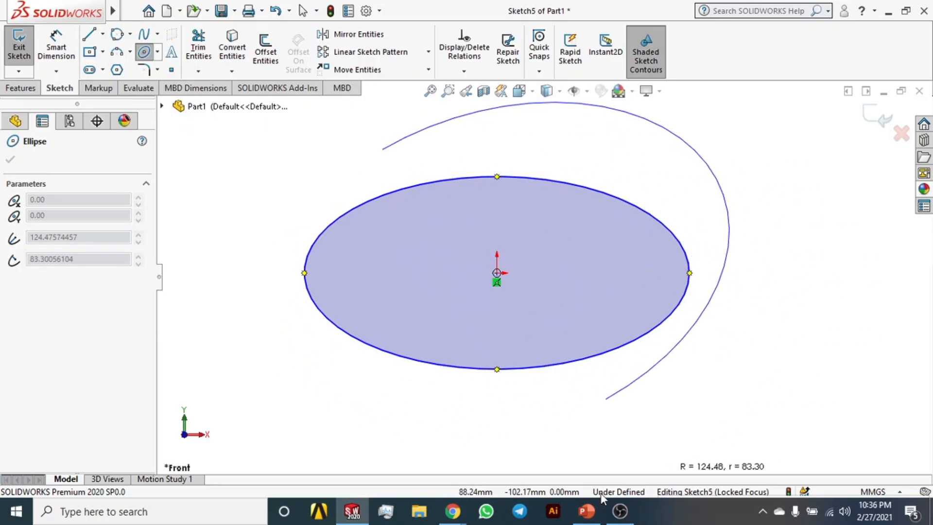
{"action": "left_click", "coordinate": [475, 441]}
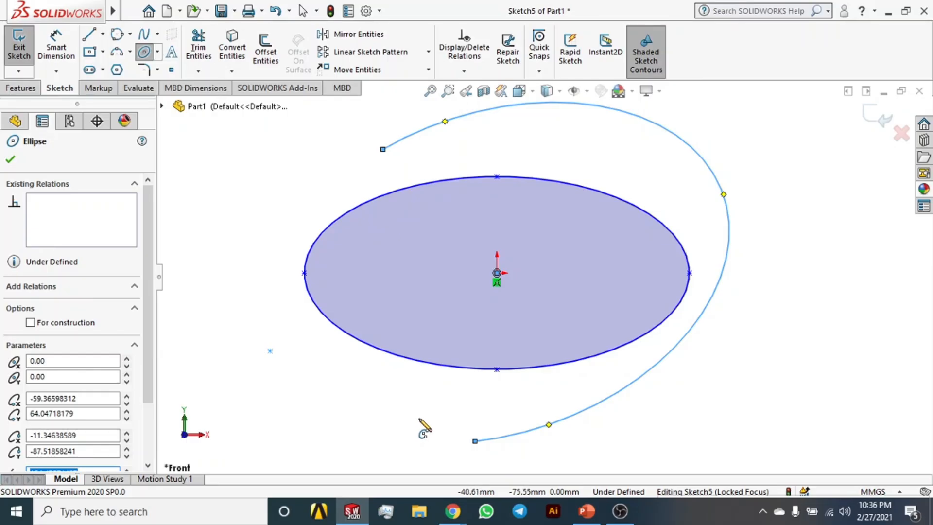
{"action": "key", "text": "Escape"}
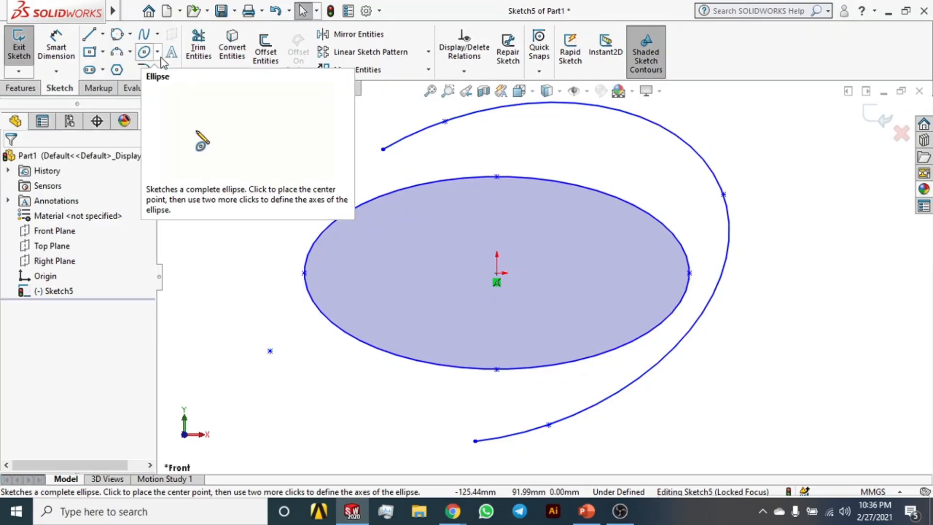
{"action": "left_click", "coordinate": [707, 163]}
{"action": "scroll", "coordinate": [140, 427], "scroll_direction": "down", "scroll_amount": 4}
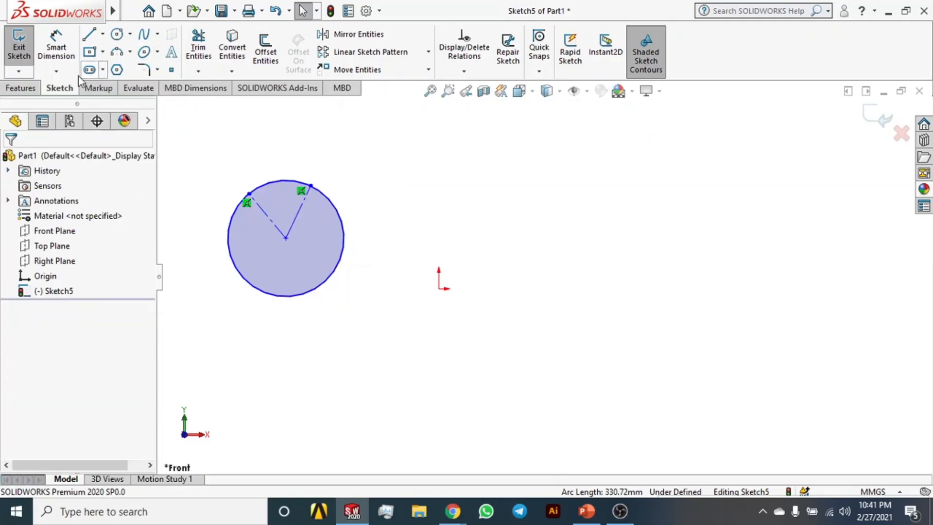
Try to sketch a parabola with its focus at the origin
{"action": "left_click", "coordinate": [102, 69]}
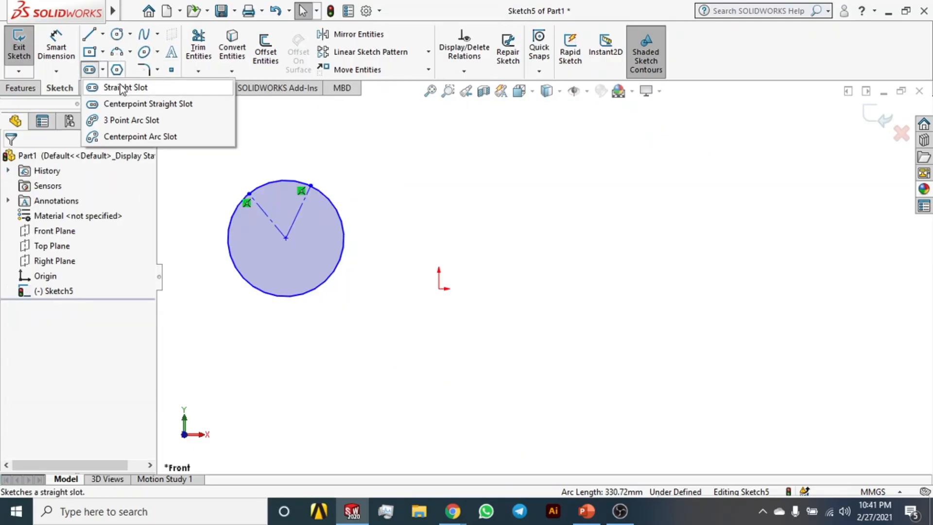
{"action": "left_click", "coordinate": [157, 52]}
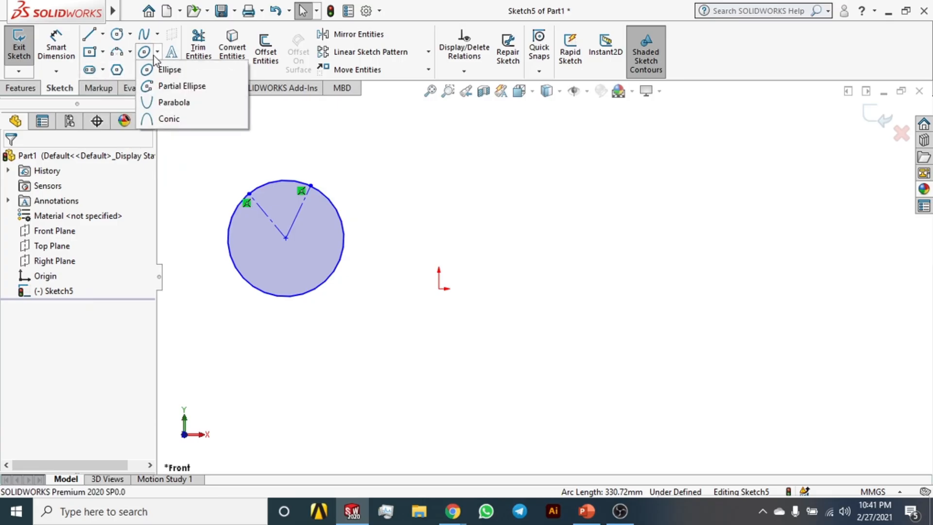
{"action": "left_click", "coordinate": [180, 101]}
{"action": "left_click", "coordinate": [439, 288]}
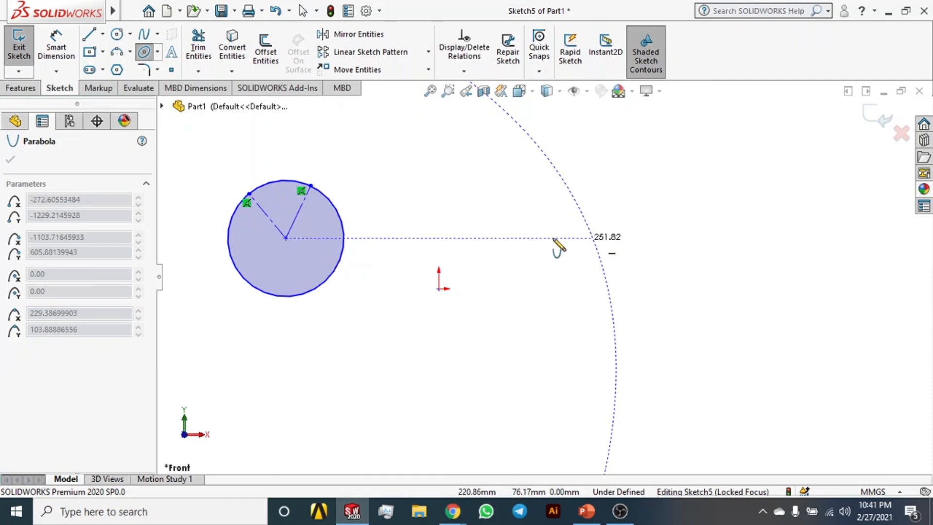
{"action": "scroll", "coordinate": [546, 277], "scroll_direction": "up", "scroll_amount": 6}
{"action": "scroll", "coordinate": [544, 272], "scroll_direction": "up", "scroll_amount": 3}
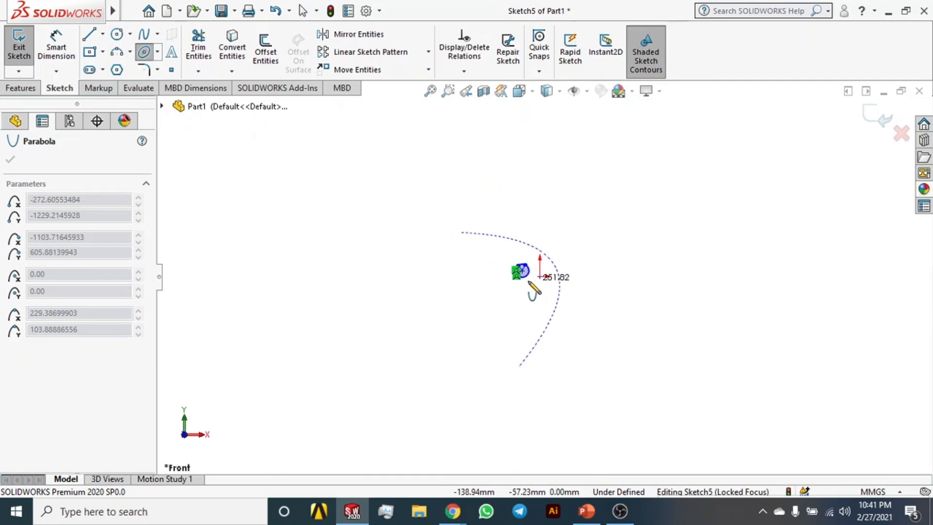
{"action": "scroll", "coordinate": [546, 275], "scroll_direction": "down", "scroll_amount": 5}
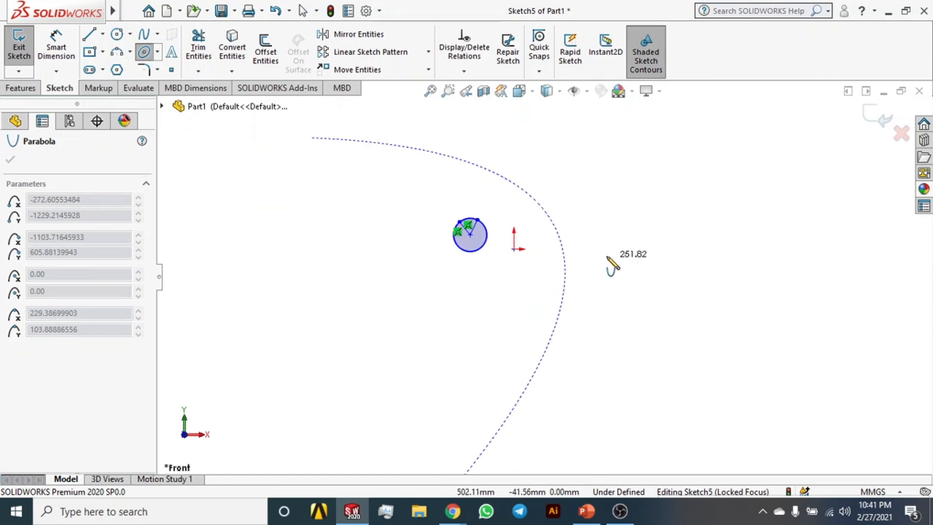
{"action": "key", "text": "Escape"}
Try to sketch a conic starting beside the origin with its second endpoint up and to the right
{"action": "mouse_move", "coordinate": [96, 14]}
{"action": "left_click", "coordinate": [157, 52]}
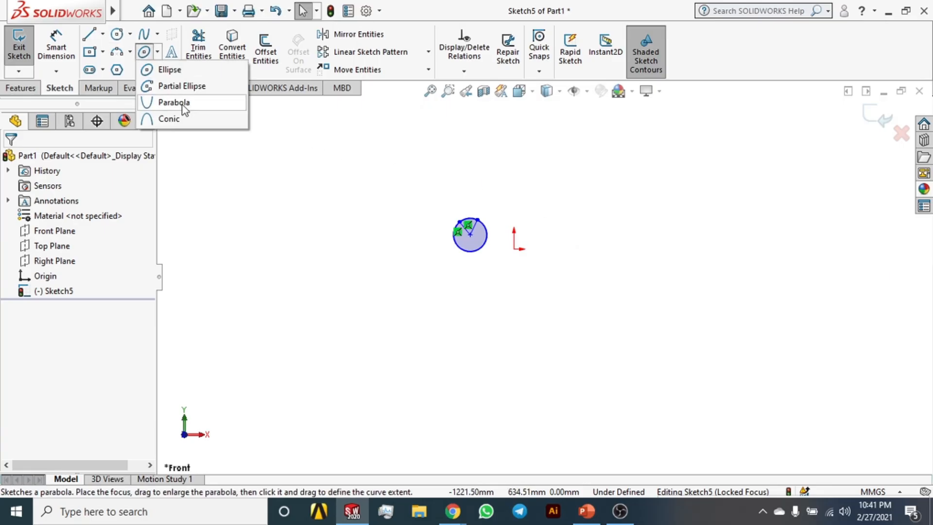
{"action": "left_click", "coordinate": [167, 116]}
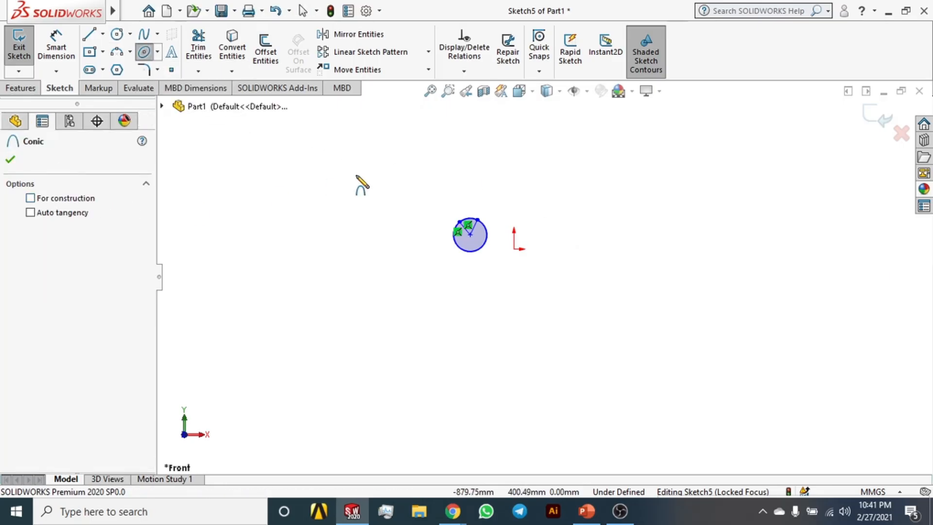
{"action": "left_click", "coordinate": [519, 249]}
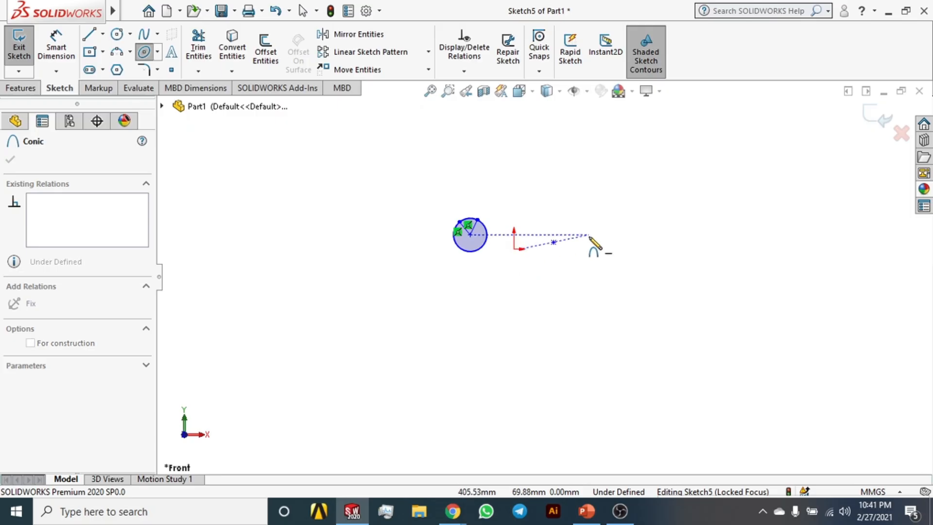
{"action": "left_click", "coordinate": [646, 210]}
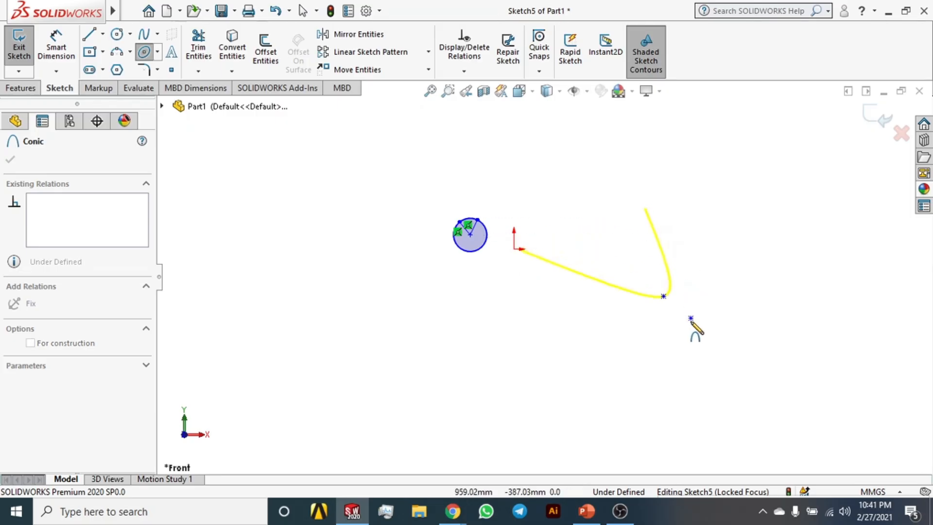
{"action": "key", "text": "Escape"}
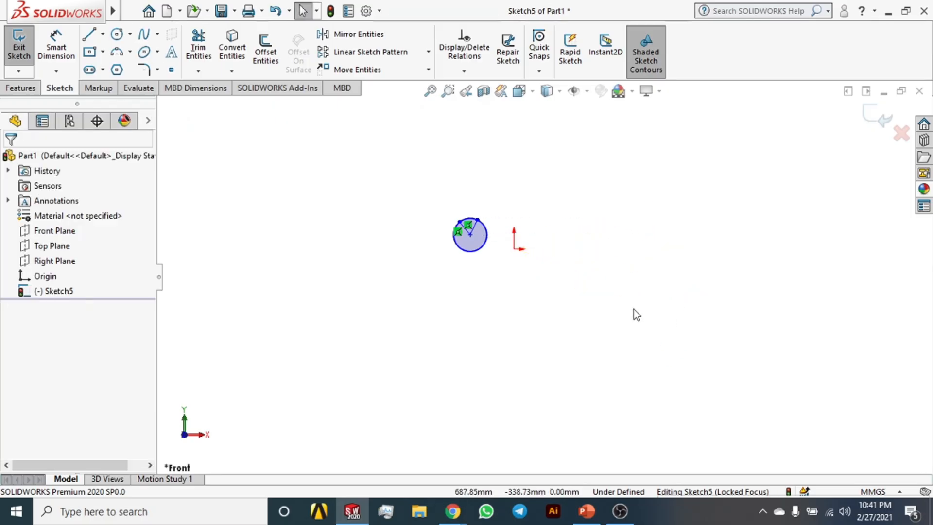
{"action": "left_click", "coordinate": [156, 34]}
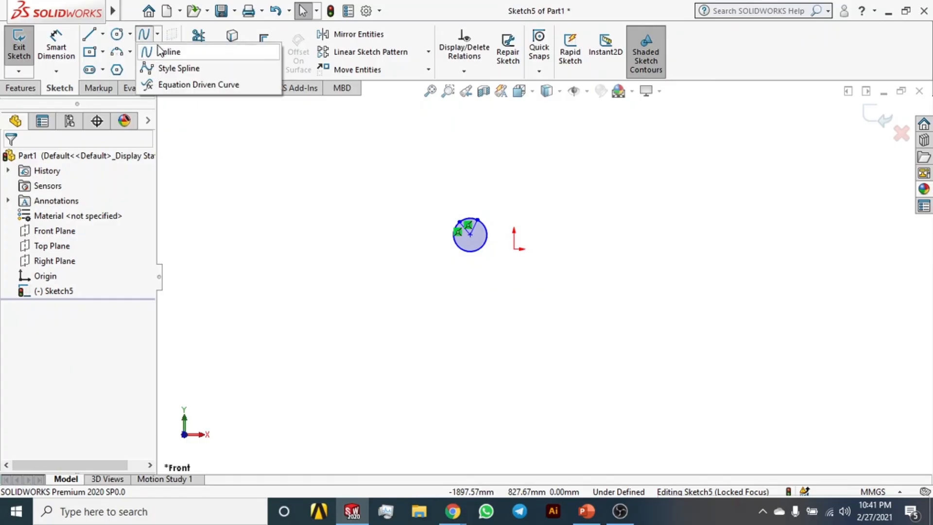
{"action": "left_click", "coordinate": [177, 84]}
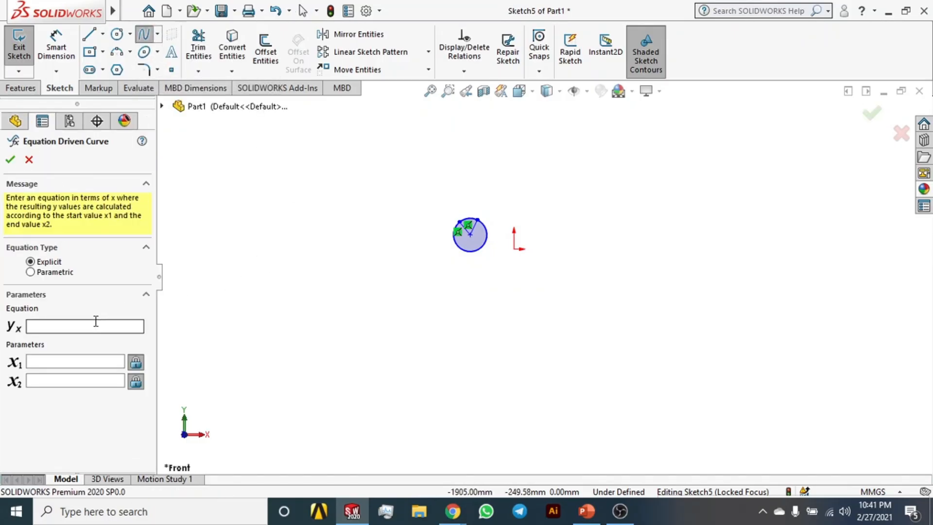
{"action": "left_click", "coordinate": [93, 325]}
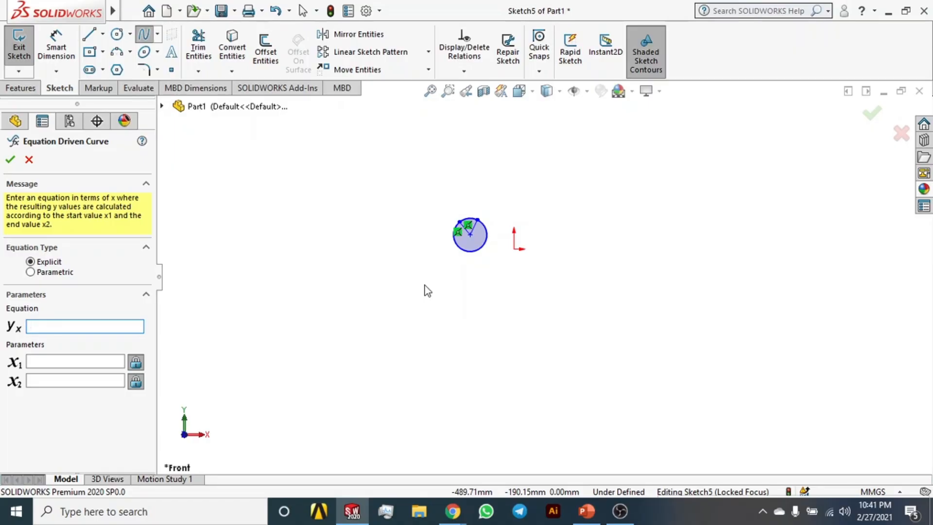
{"action": "left_click", "coordinate": [28, 160]}
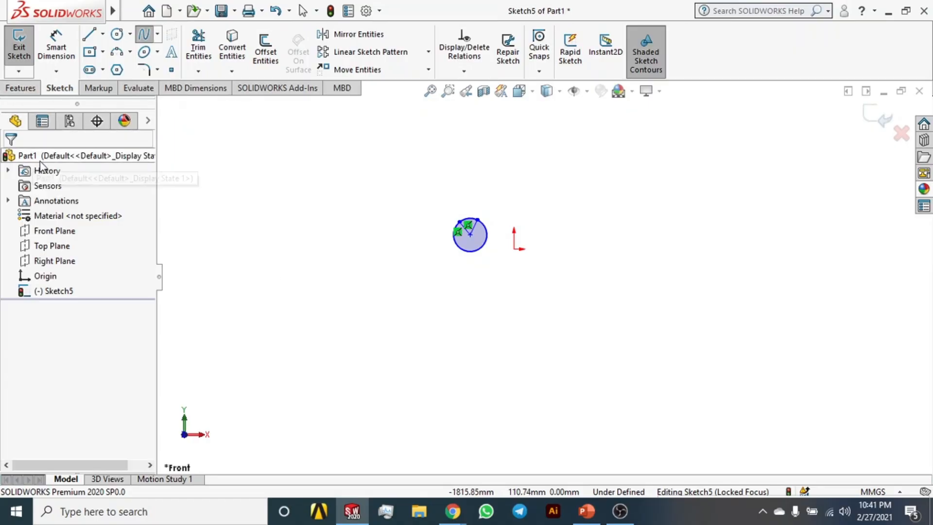
Extrude the circle profile as a boss with a blind depth of 300 mm from the sketch plane
{"action": "left_click", "coordinate": [103, 70]}
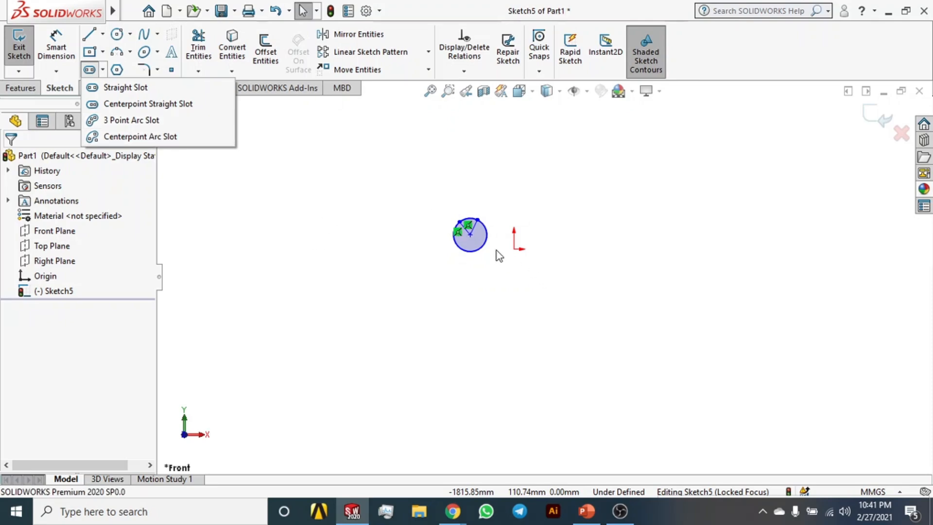
{"action": "scroll", "coordinate": [499, 256], "scroll_direction": "down", "scroll_amount": 5}
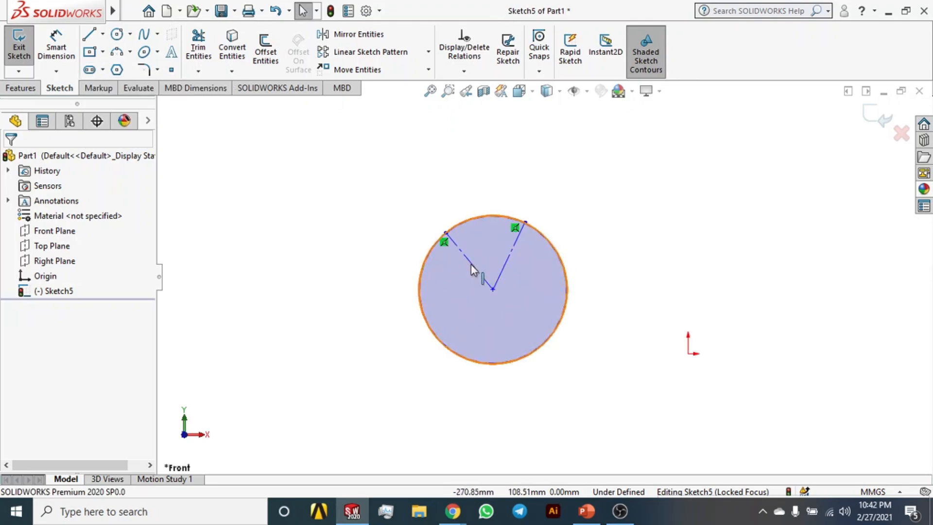
{"action": "left_click", "coordinate": [428, 266]}
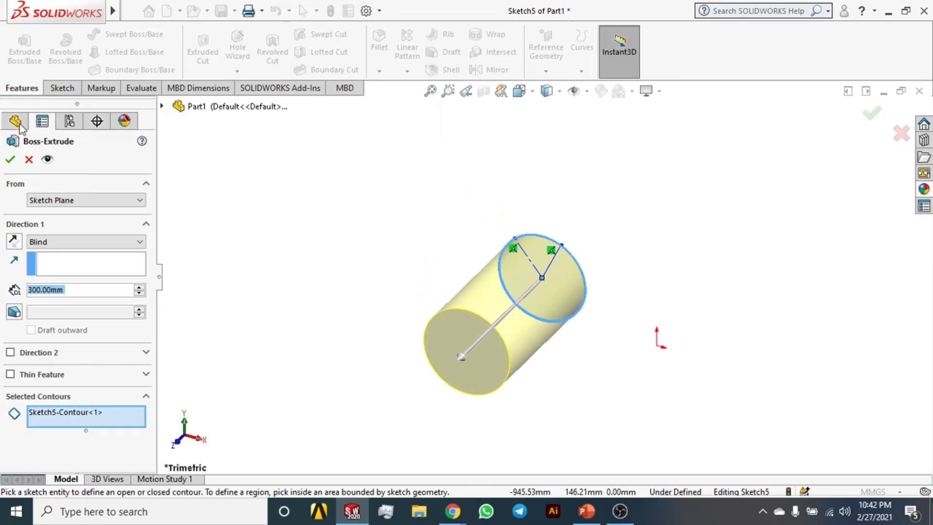
{"action": "left_click", "coordinate": [9, 159]}
Examine the extruded cylinder from several sides and view its circular end face straight on
{"action": "middle_click_drag", "start_coordinate": [585, 253], "coordinate": [538, 301]}
{"action": "left_click", "coordinate": [538, 308]}
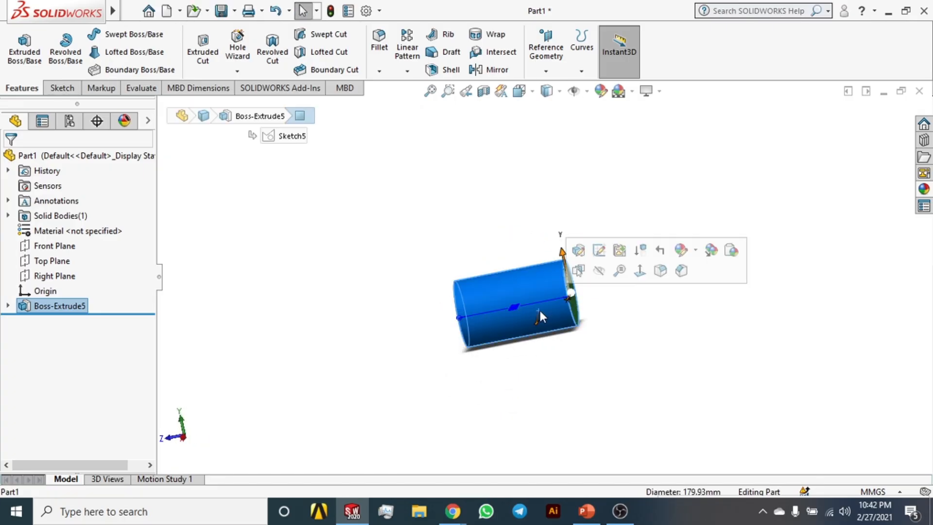
{"action": "left_click", "coordinate": [708, 328]}
{"action": "key", "text": "ctrl+8"}
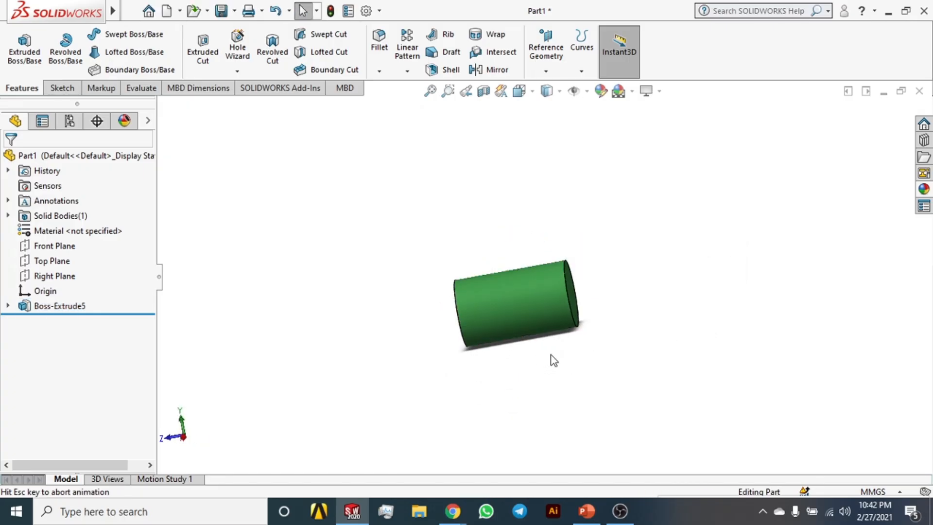
{"action": "scroll", "coordinate": [542, 289], "scroll_direction": "down", "scroll_amount": 6}
{"action": "middle_click_drag", "start_coordinate": [587, 297], "coordinate": [531, 296]}
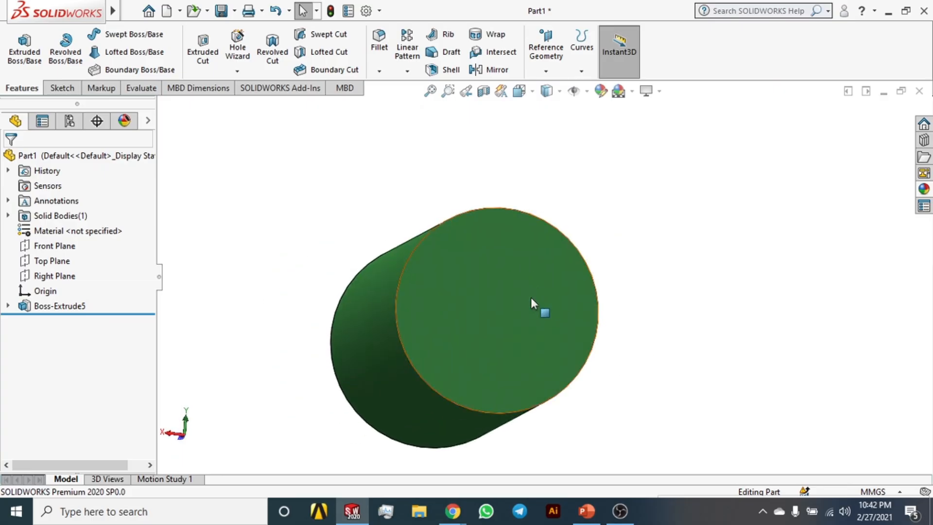
{"action": "left_click", "coordinate": [563, 293]}
{"action": "key", "text": "ctrl+8"}
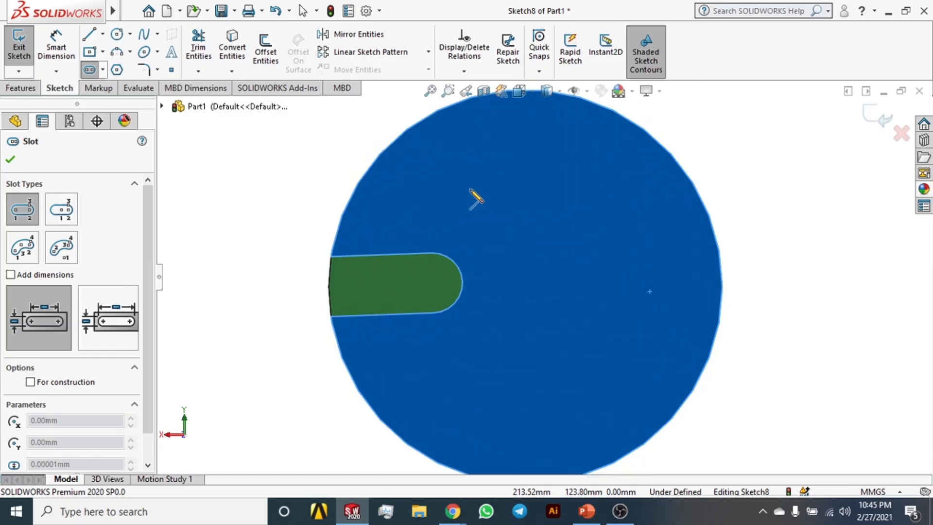
Sketch a tilted straight slot on the upper part of the circular face, about 71 mm between centres and about 43 mm wide
{"action": "left_click", "coordinate": [469, 189]}
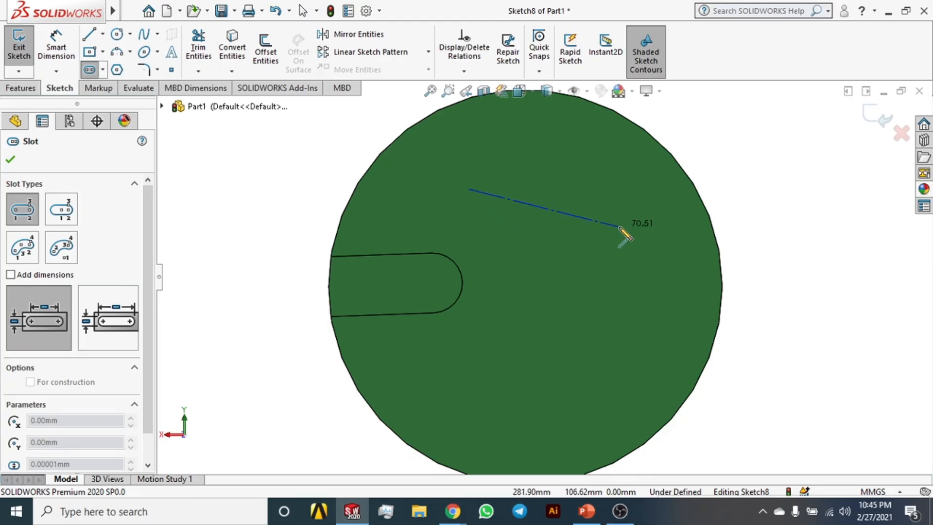
{"action": "left_click", "coordinate": [619, 227]}
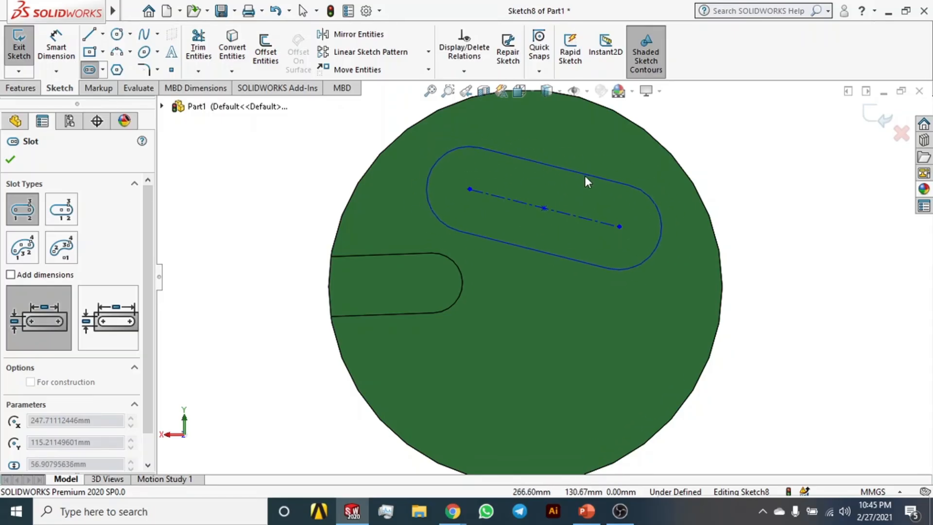
{"action": "left_click", "coordinate": [584, 169]}
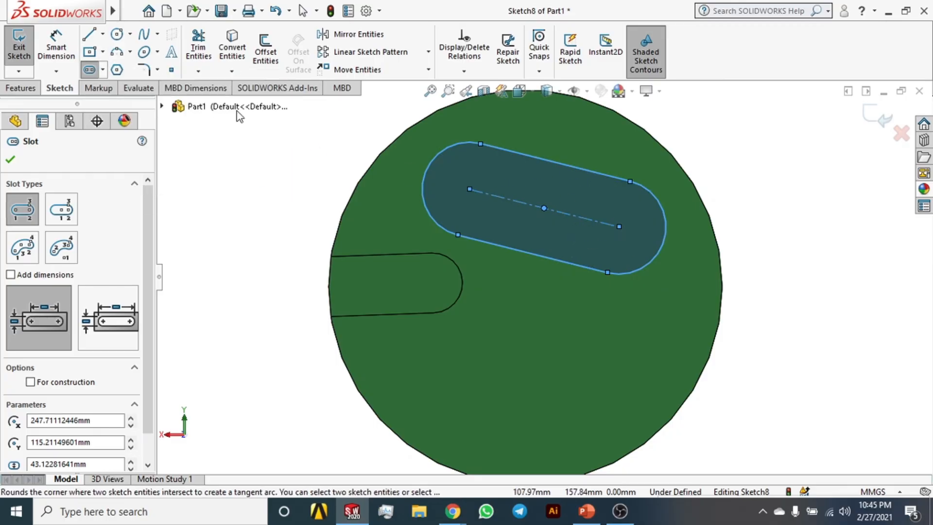
{"action": "key", "text": "Escape"}
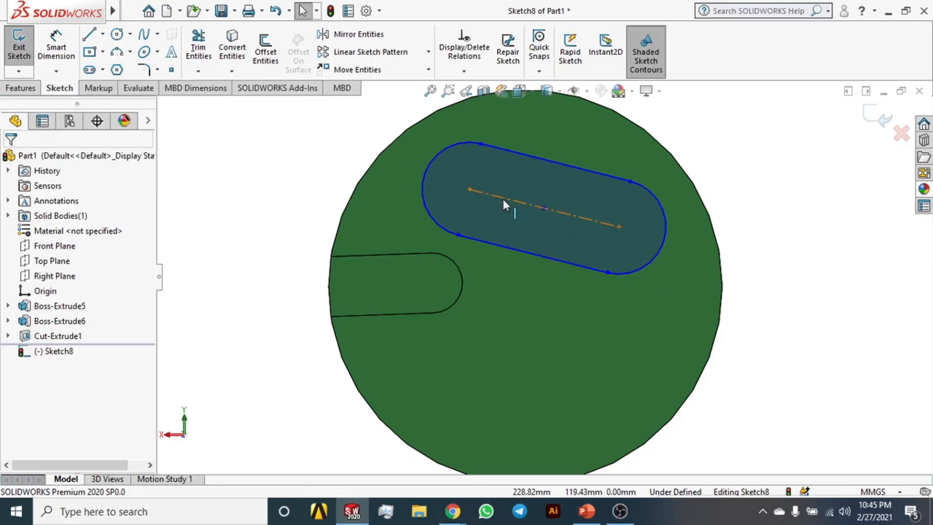
{"action": "left_click", "coordinate": [504, 199]}
{"action": "left_click", "coordinate": [59, 57]}
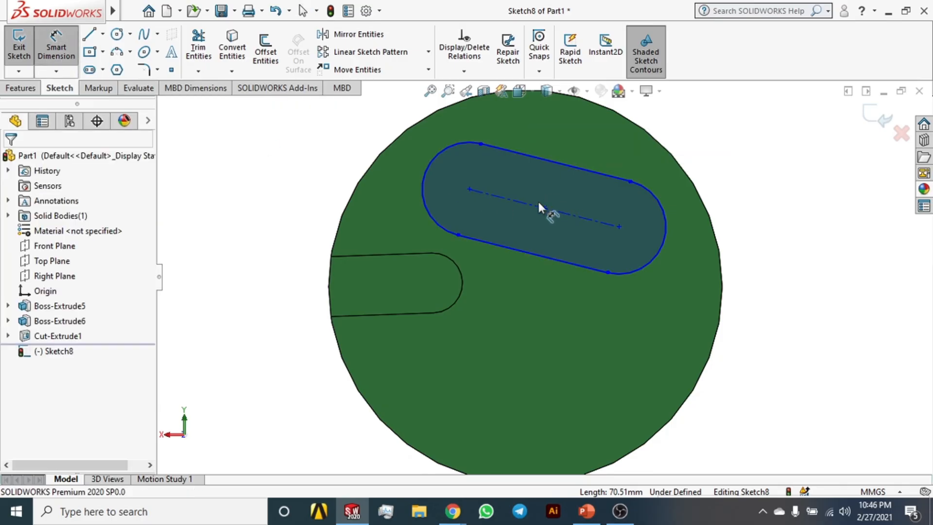
{"action": "key", "text": "Escape"}
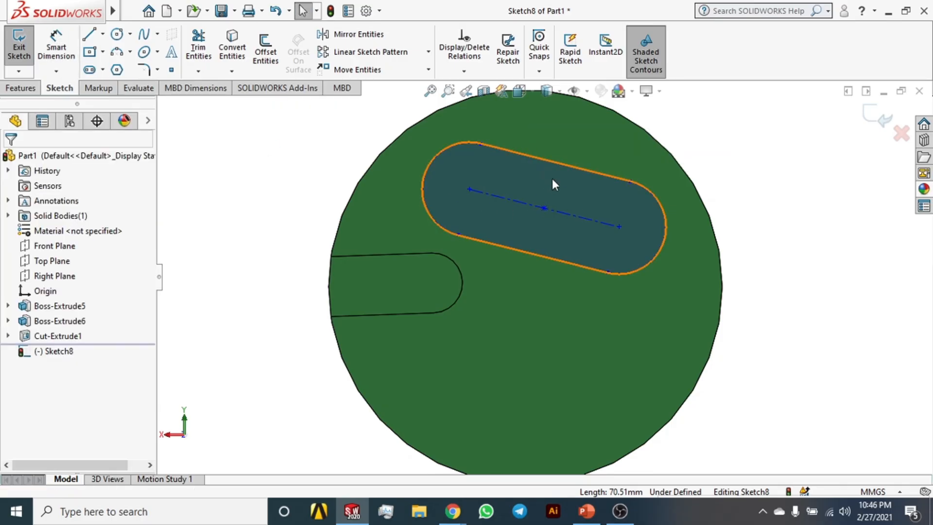
Set the tilted slot's width to 50 mm and its length to 80 mm
{"action": "left_click", "coordinate": [557, 165]}
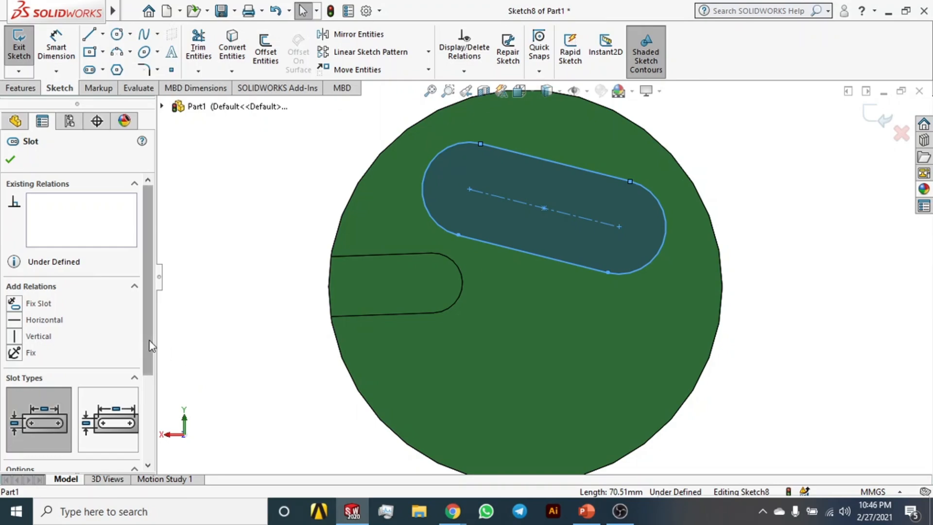
{"action": "scroll", "coordinate": [154, 413], "scroll_direction": "down", "scroll_amount": 3}
{"action": "scroll", "coordinate": [154, 413], "scroll_direction": "down", "scroll_amount": 1}
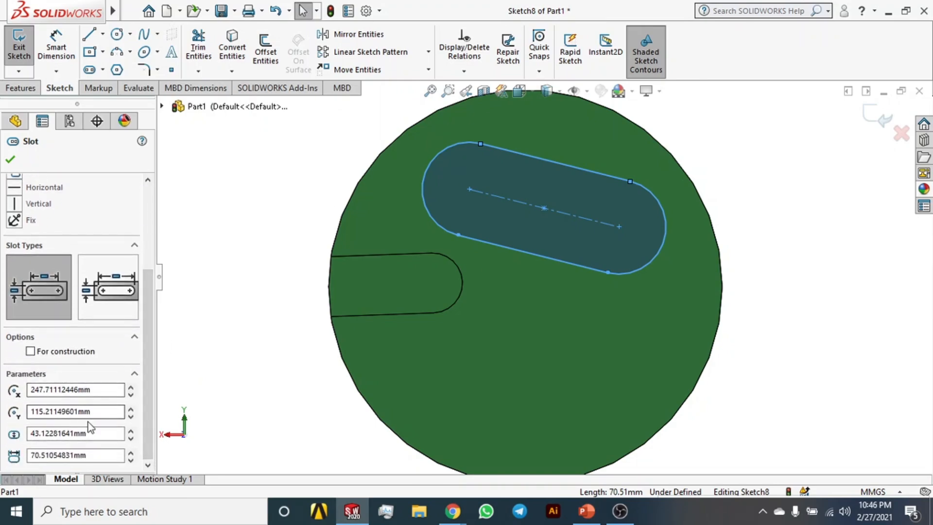
{"action": "left_click", "coordinate": [88, 434]}
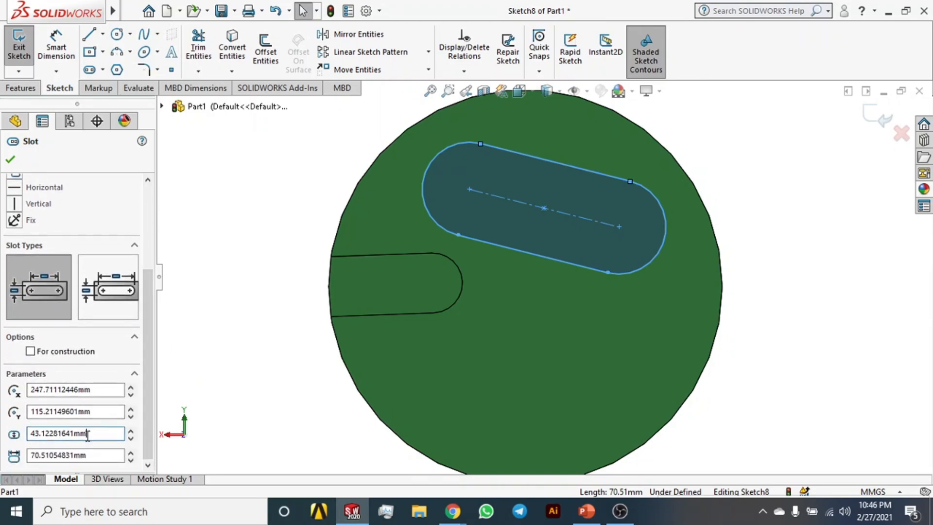
{"action": "type", "text": "50"}
{"action": "key", "text": "Return"}
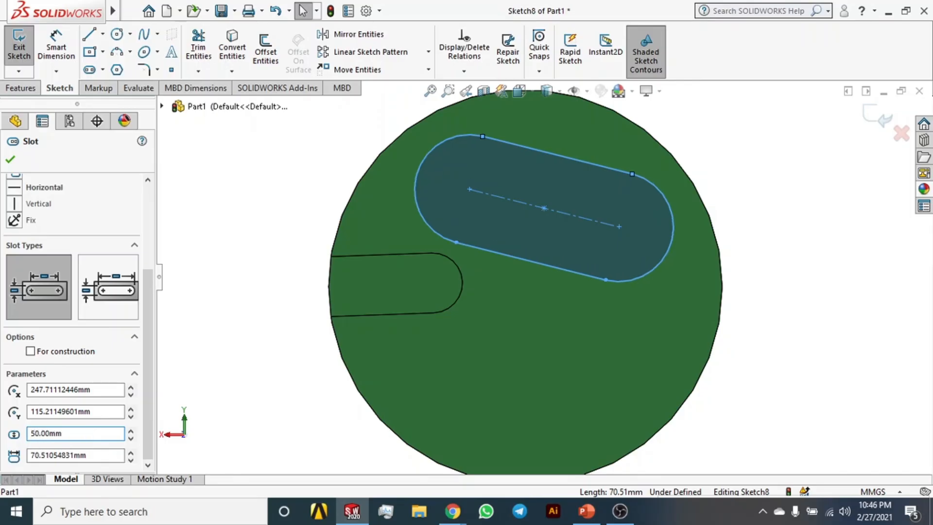
{"action": "left_click_drag", "start_coordinate": [99, 455], "coordinate": [19, 459]}
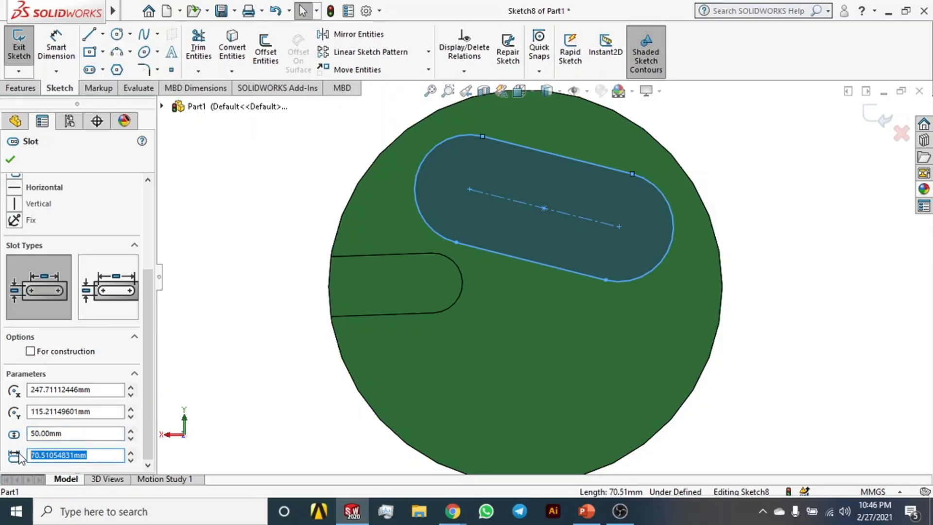
{"action": "type", "text": "80"}
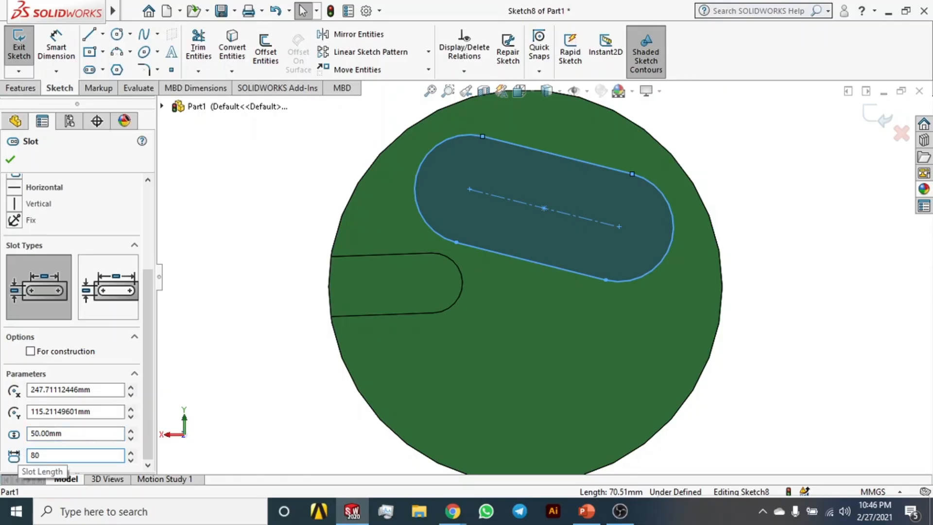
{"action": "key", "text": "Return"}
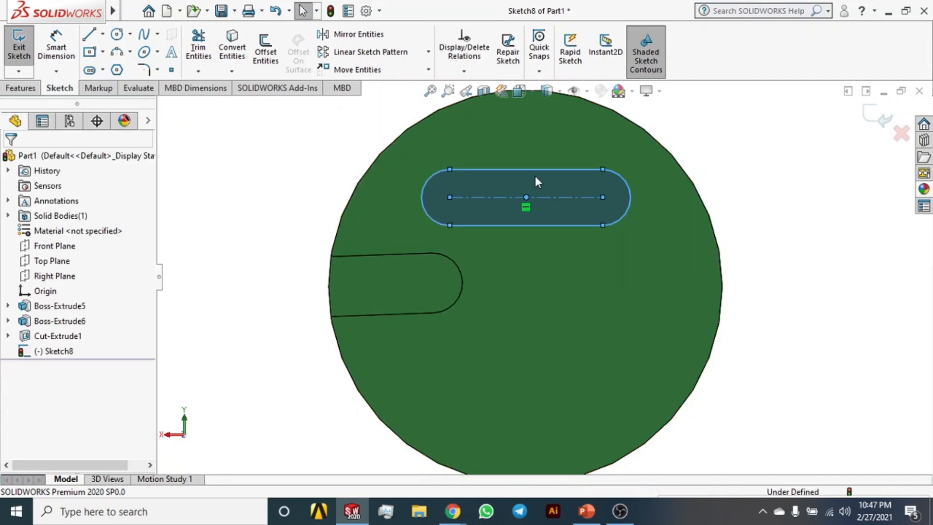
Undo the horizontal straight slot on the upper part of the circular face
{"action": "key", "text": "ctrl+z"}
Sketch a 3 point arc slot across the upper part of the face, about 58 mm in radius and 12 mm wide, and delete it
{"action": "left_click", "coordinate": [103, 70]}
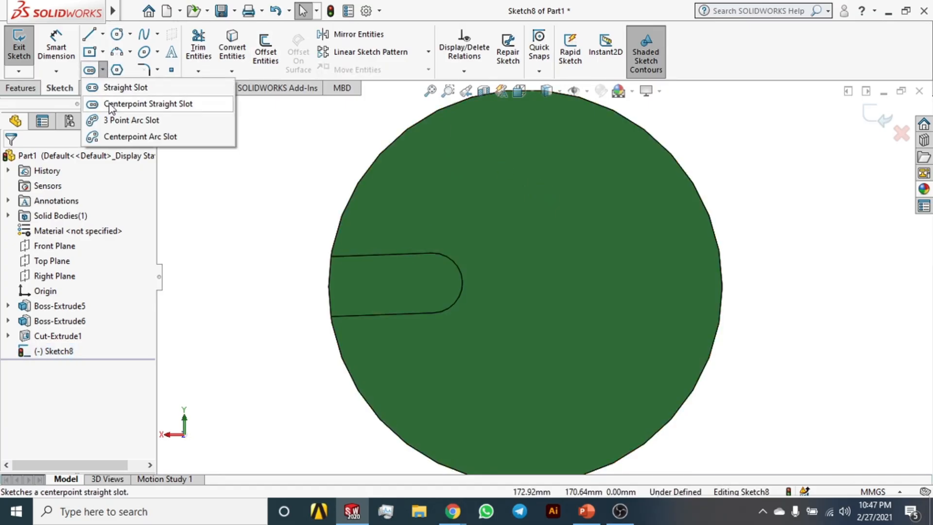
{"action": "left_click", "coordinate": [130, 120]}
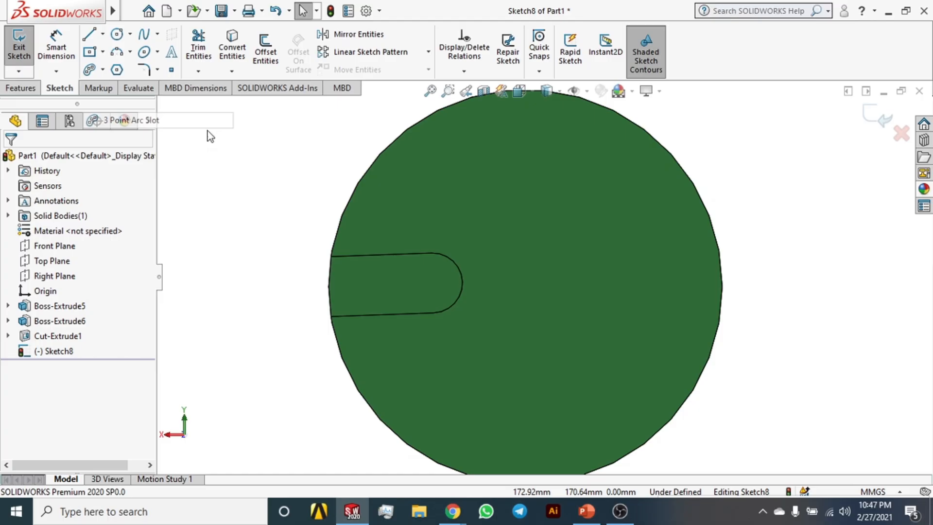
{"action": "left_click", "coordinate": [461, 200]}
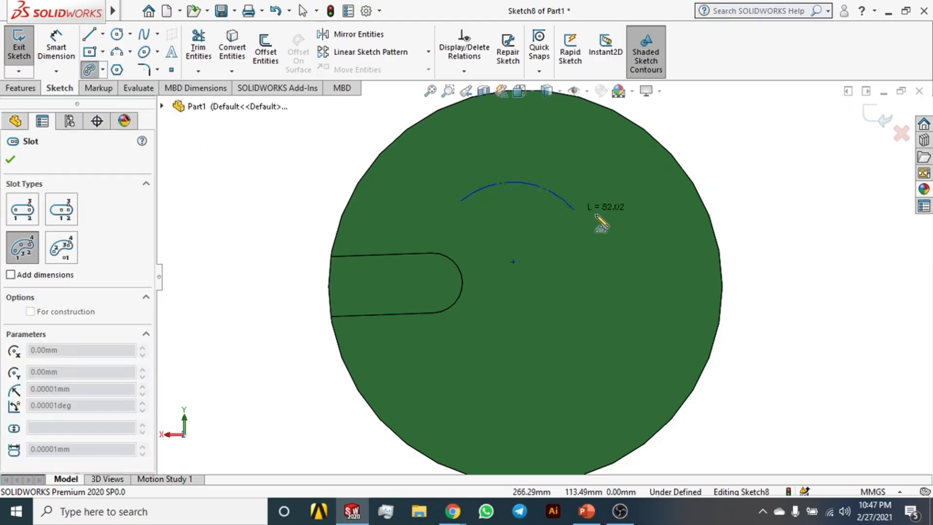
{"action": "left_click", "coordinate": [637, 246]}
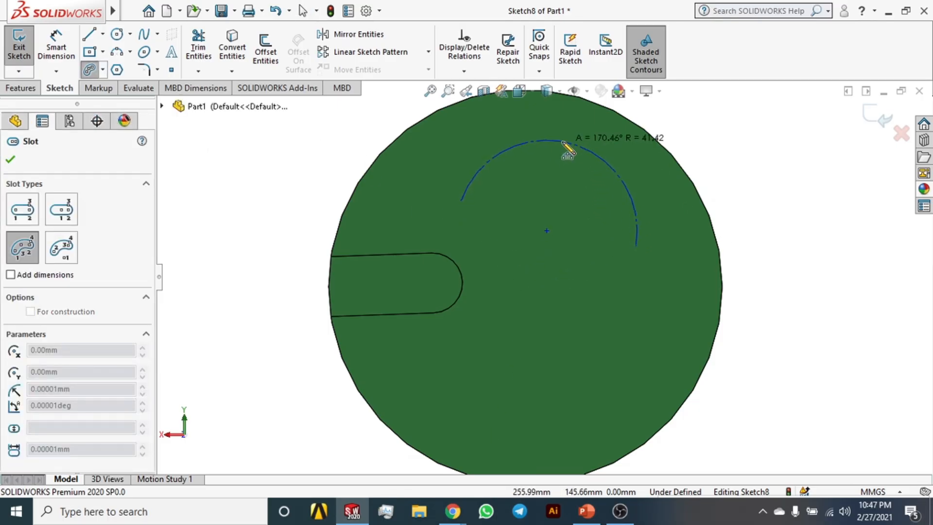
{"action": "left_click", "coordinate": [562, 189]}
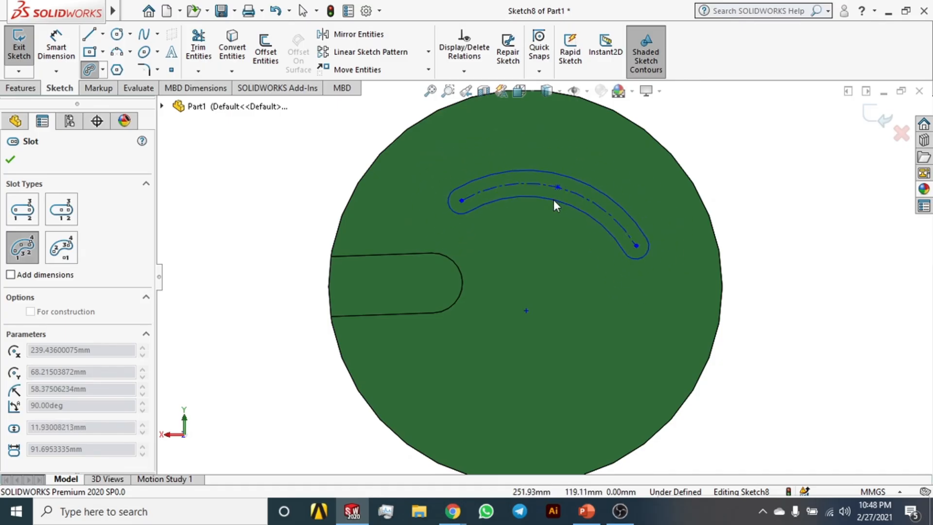
{"action": "left_click", "coordinate": [553, 200]}
{"action": "key", "text": "Escape"}
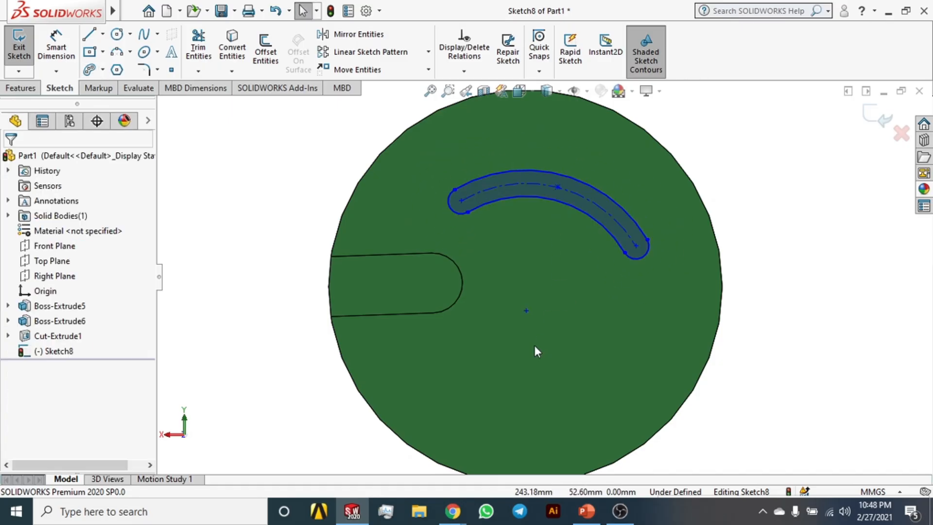
{"action": "left_click", "coordinate": [568, 200]}
{"action": "key", "text": "Delete"}
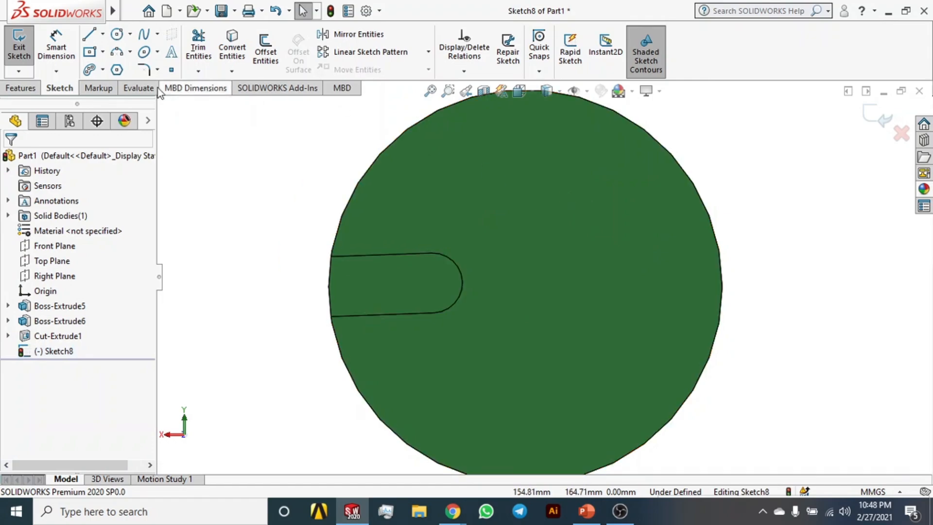
Sketch a centerpoint arc slot extending past the face's upper edge, about 60 mm in radius and 39 mm wide, and delete it
{"action": "left_click", "coordinate": [102, 69]}
{"action": "left_click", "coordinate": [121, 137]}
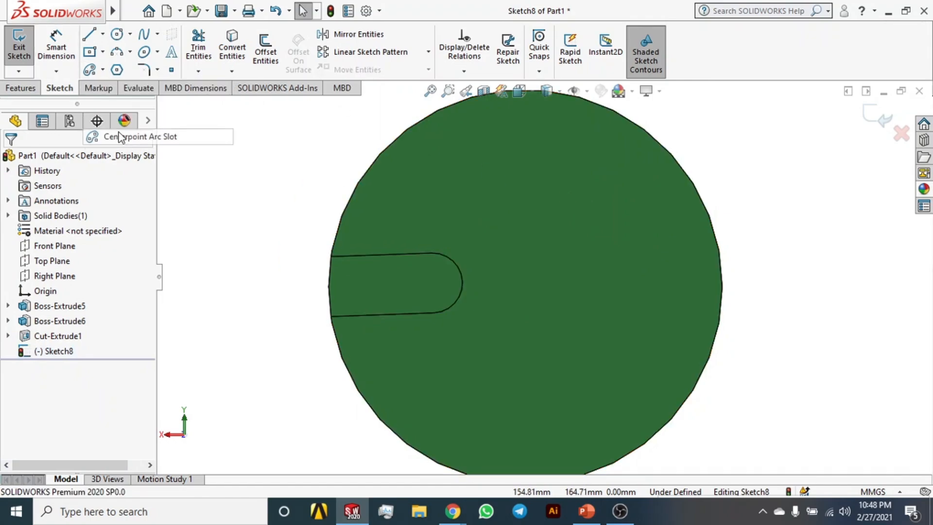
{"action": "left_click", "coordinate": [446, 194]}
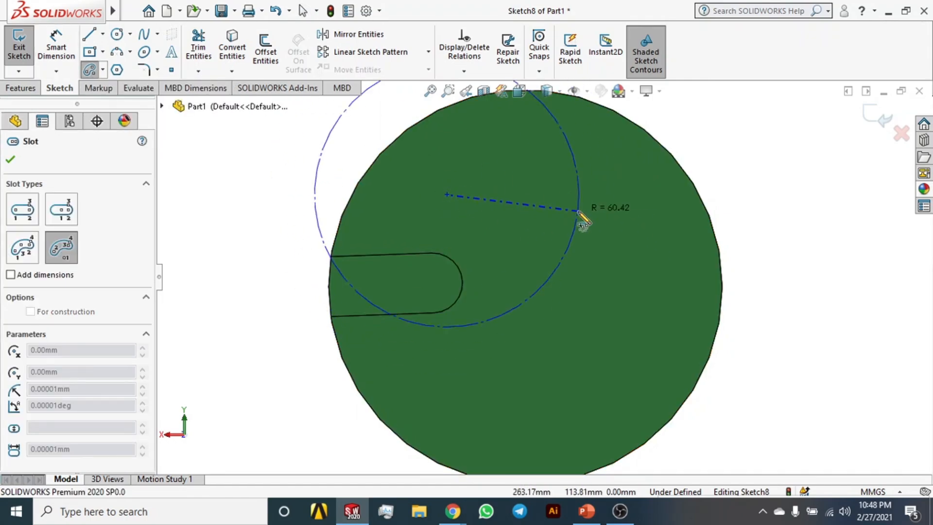
{"action": "left_click", "coordinate": [578, 212]}
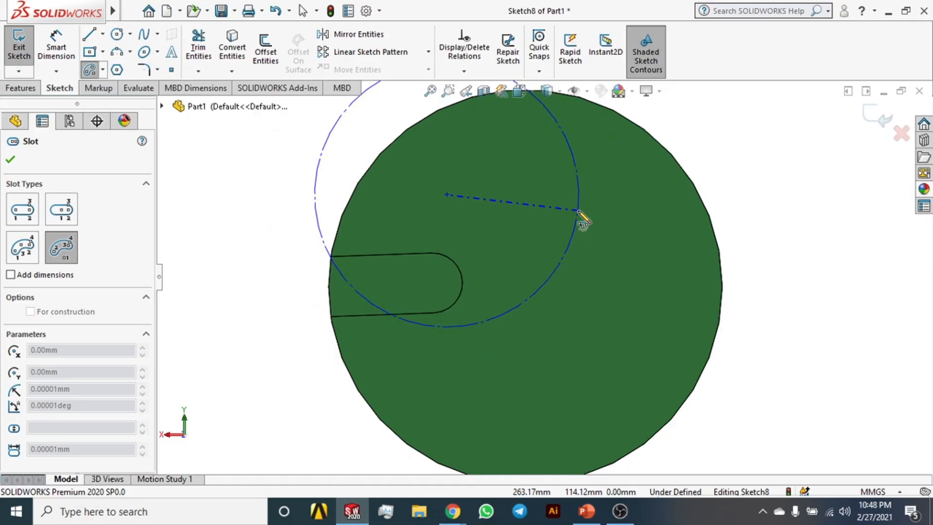
{"action": "left_click", "coordinate": [289, 199]}
{"action": "left_click", "coordinate": [357, 194]}
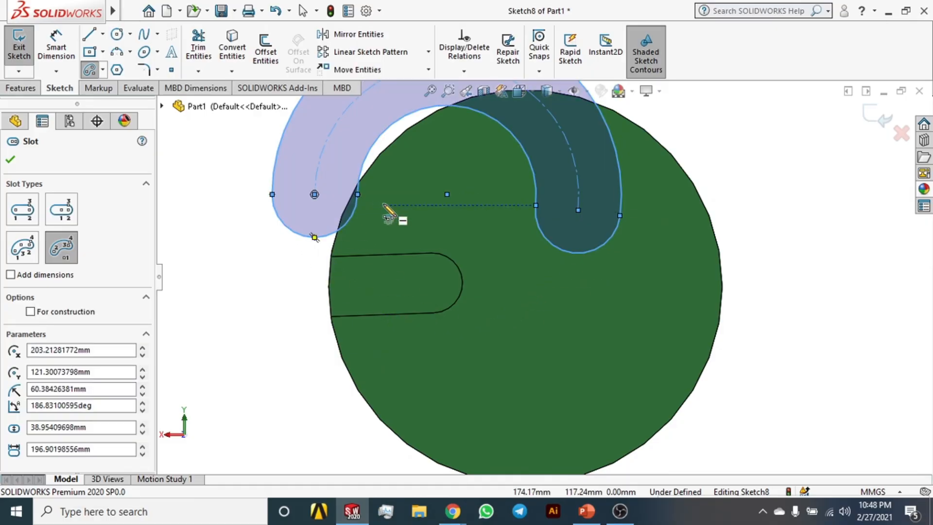
{"action": "scroll", "coordinate": [437, 214], "scroll_direction": "up", "scroll_amount": 5}
{"action": "scroll", "coordinate": [538, 238], "scroll_direction": "down", "scroll_amount": 3}
{"action": "scroll", "coordinate": [534, 226], "scroll_direction": "up", "scroll_amount": 4}
{"action": "scroll", "coordinate": [534, 222], "scroll_direction": "down", "scroll_amount": 3}
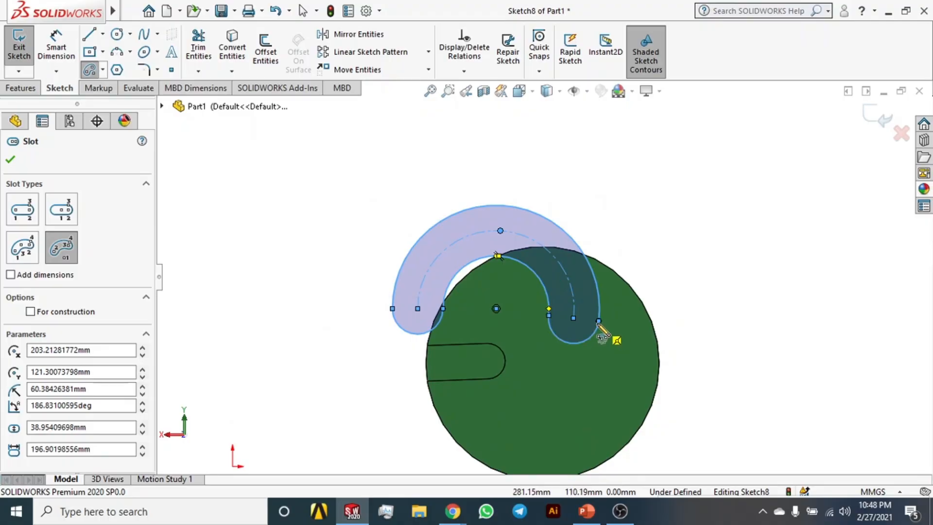
{"action": "key", "text": "Escape"}
{"action": "left_click", "coordinate": [584, 300]}
{"action": "key", "text": "Delete"}
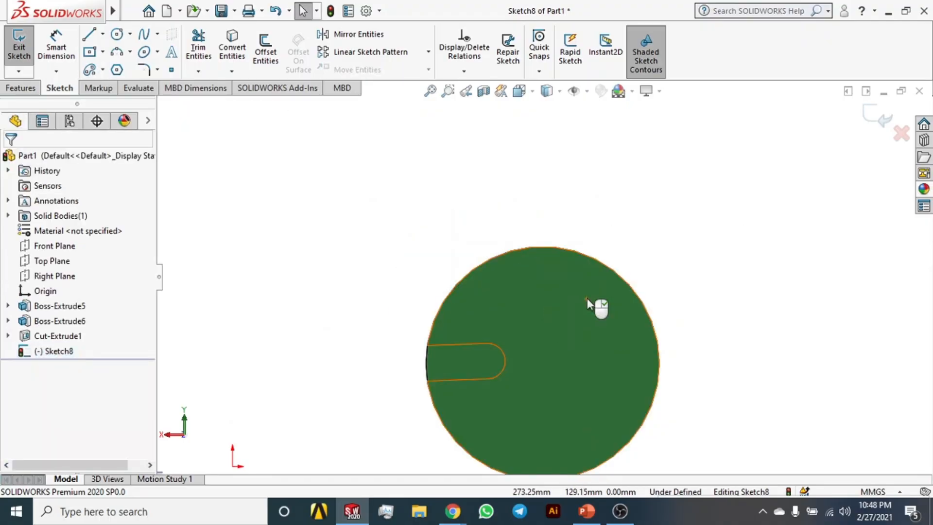
Start a polygon based on an inscribed circle and set its number of sides to 8
{"action": "left_click", "coordinate": [117, 69]}
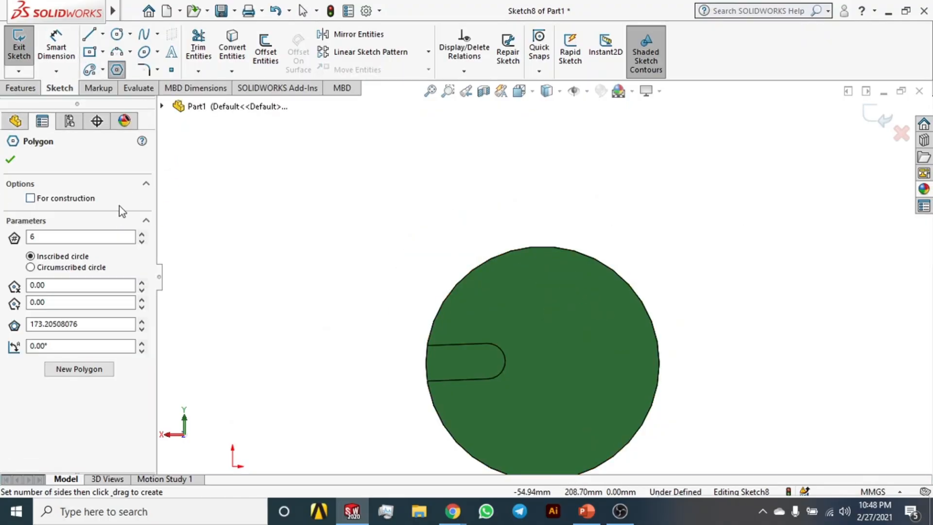
{"action": "double_click", "coordinate": [97, 231]}
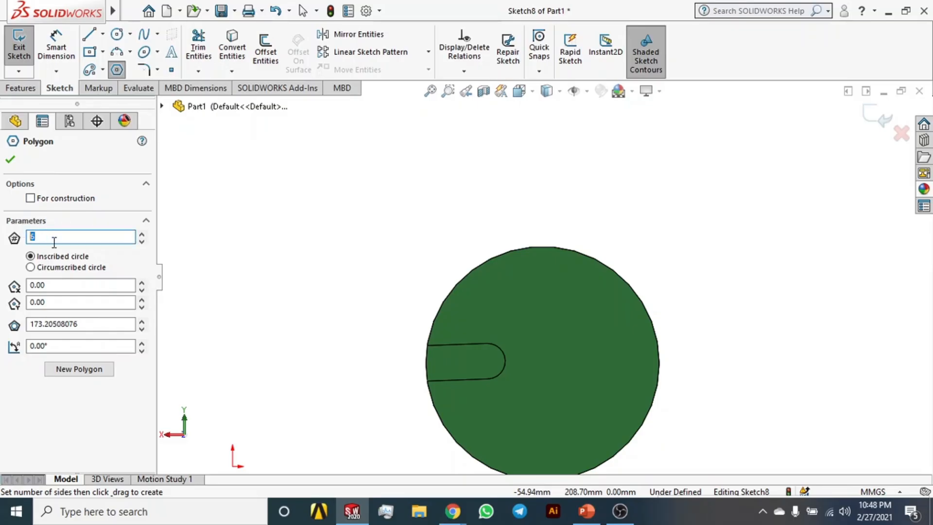
{"action": "type", "text": "4"}
{"action": "double_click", "coordinate": [64, 237]}
{"action": "type", "text": "78"}
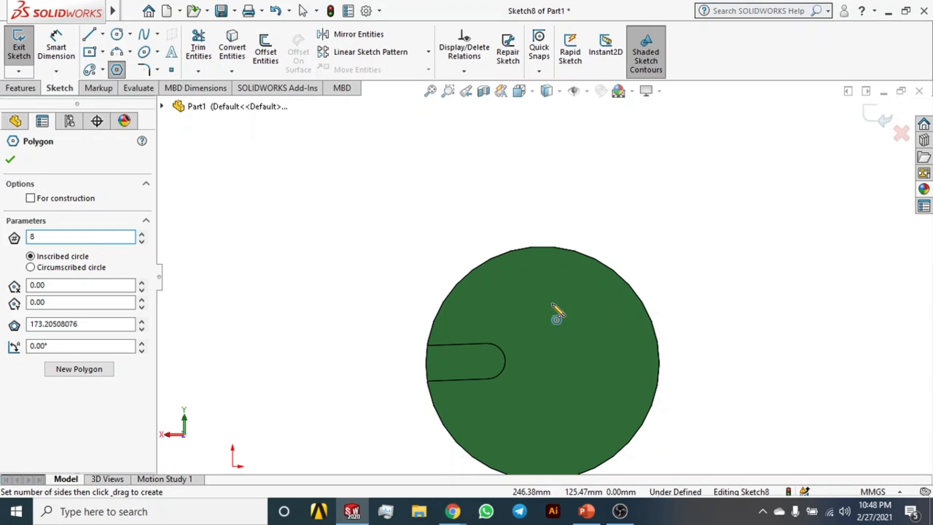
Sketch the eight-sided polygon on the upper part of the circular face, with an inscribed circle about 65 mm in diameter
{"action": "left_click", "coordinate": [43, 284]}
{"action": "double_click", "coordinate": [43, 285]}
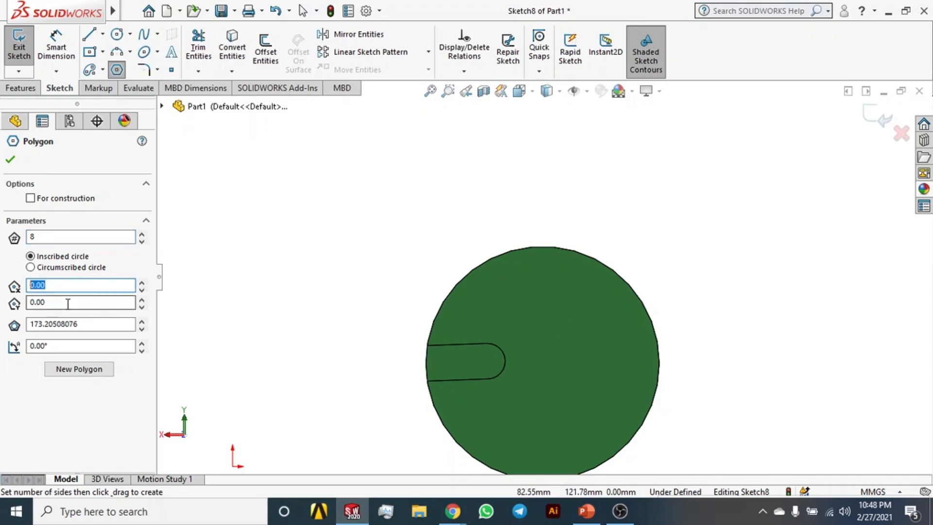
{"action": "key", "text": "Tab"}
{"action": "key", "text": "Tab"}
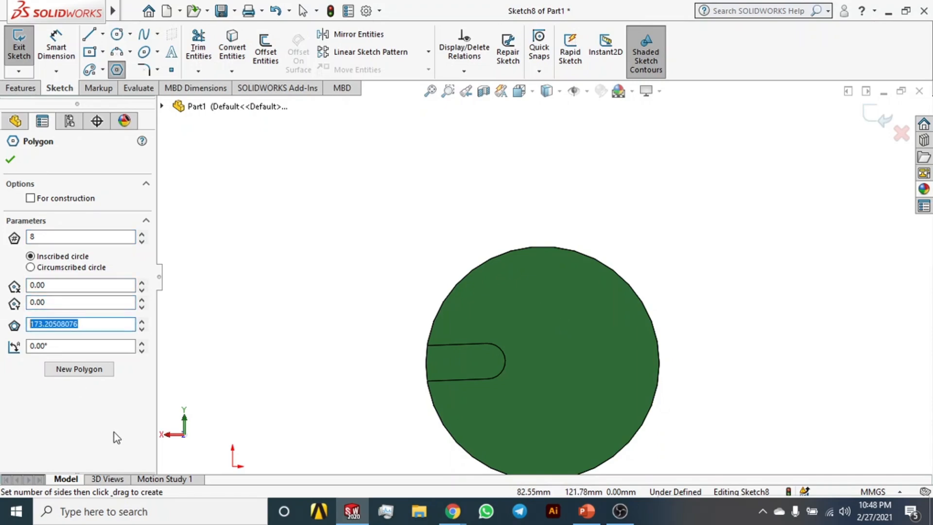
{"action": "key", "text": "Tab"}
{"action": "left_click", "coordinate": [78, 345]}
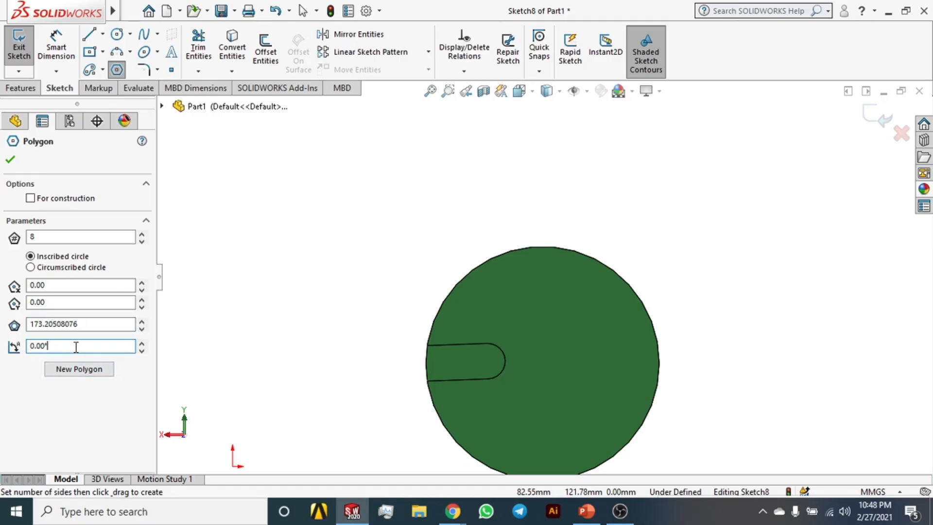
{"action": "left_click", "coordinate": [534, 305]}
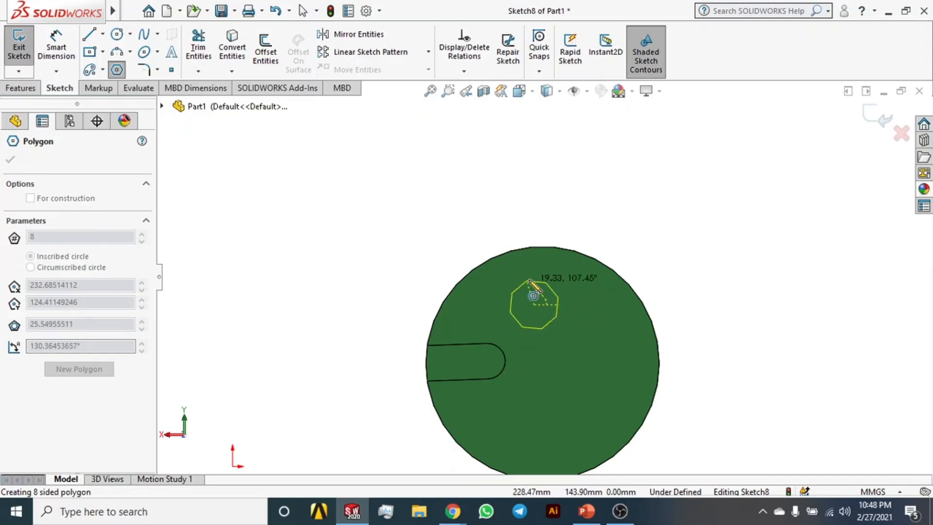
{"action": "scroll", "coordinate": [578, 313], "scroll_direction": "down", "scroll_amount": 3}
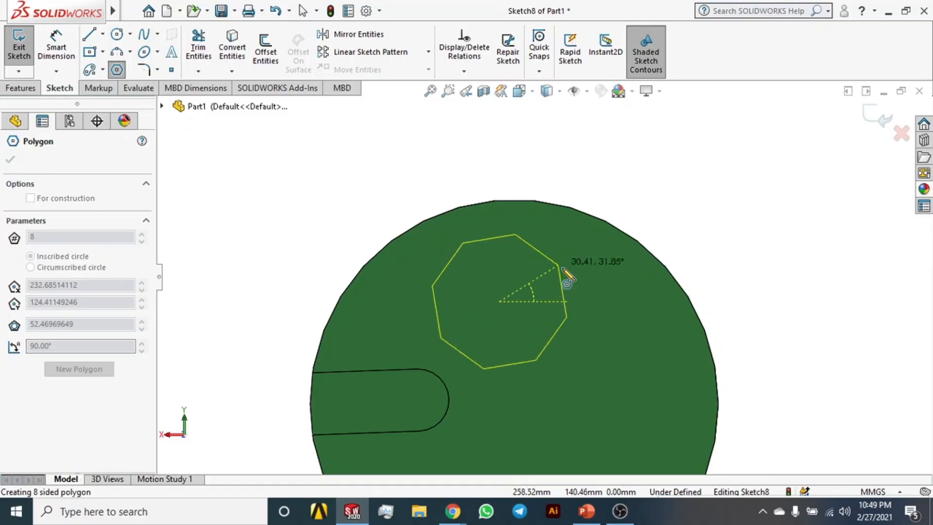
{"action": "left_click", "coordinate": [554, 360]}
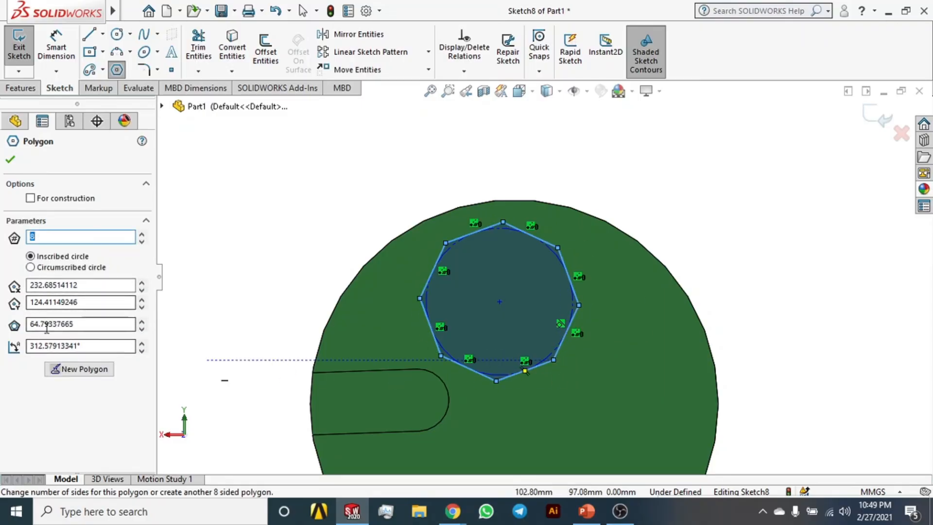
Set the octagon's inscribed circle diameter to 50 mm
{"action": "left_click", "coordinate": [89, 344]}
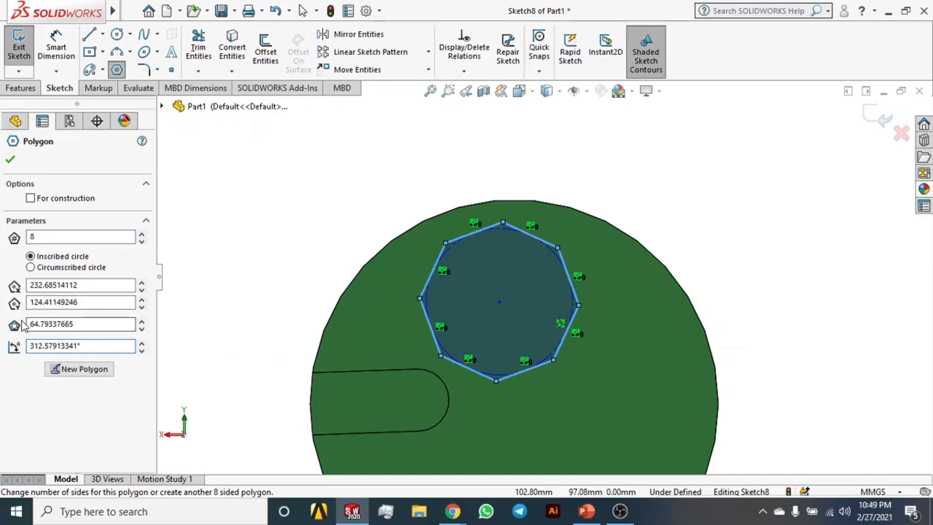
{"action": "left_click", "coordinate": [87, 323]}
{"action": "double_click", "coordinate": [87, 324]}
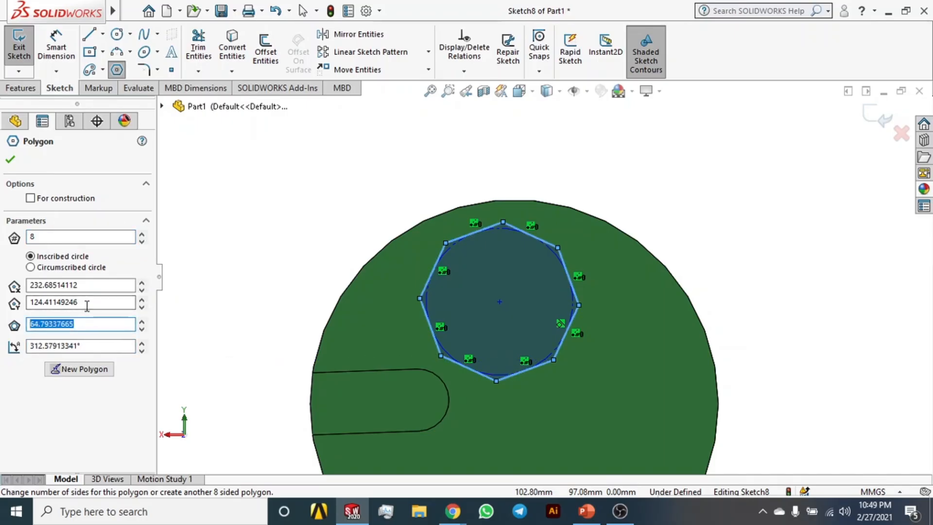
{"action": "double_click", "coordinate": [88, 301]}
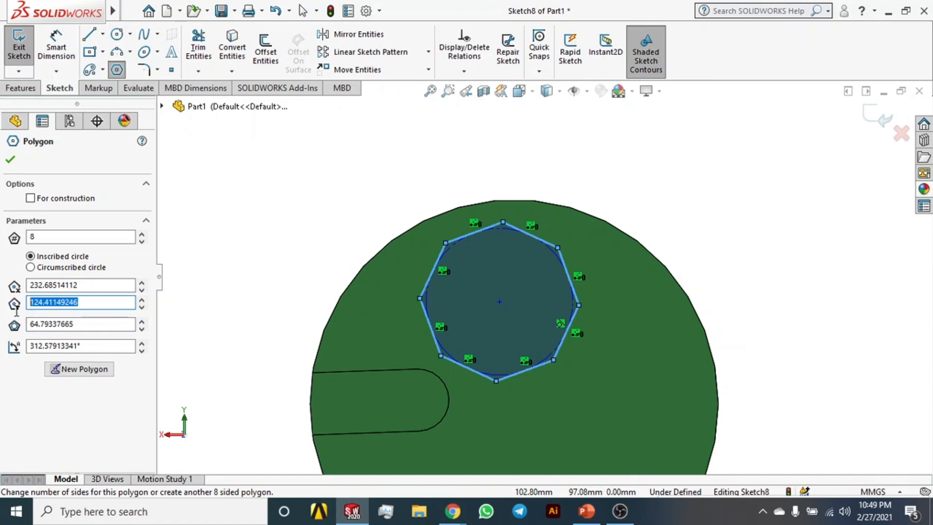
{"action": "double_click", "coordinate": [82, 285]}
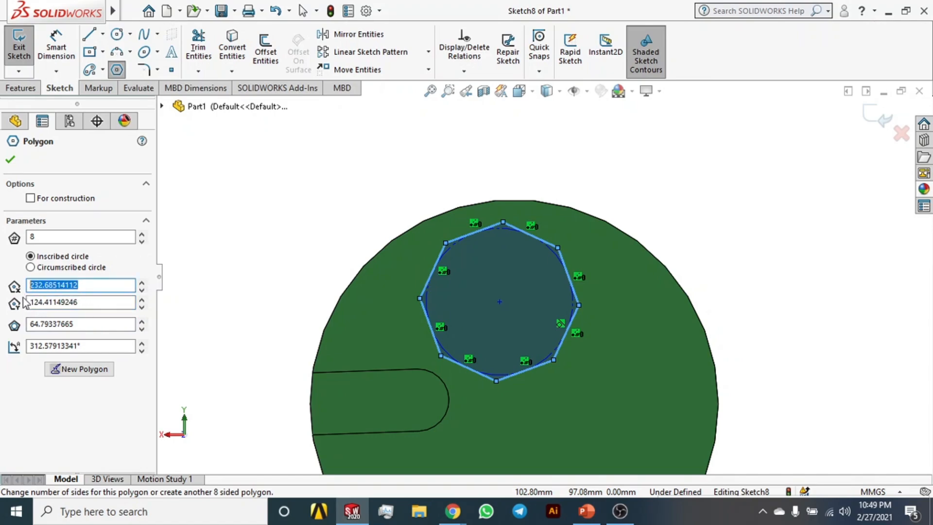
{"action": "double_click", "coordinate": [77, 302]}
{"action": "double_click", "coordinate": [69, 325]}
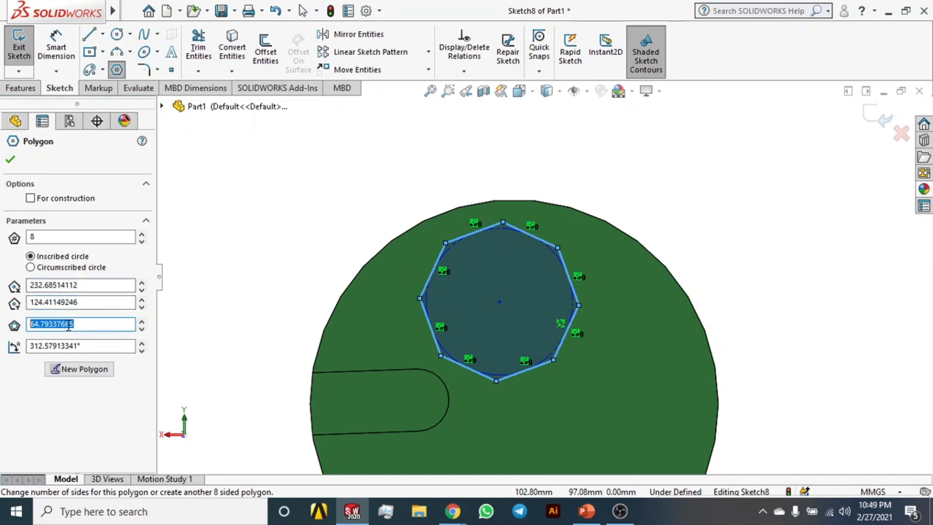
{"action": "type", "text": "50"}
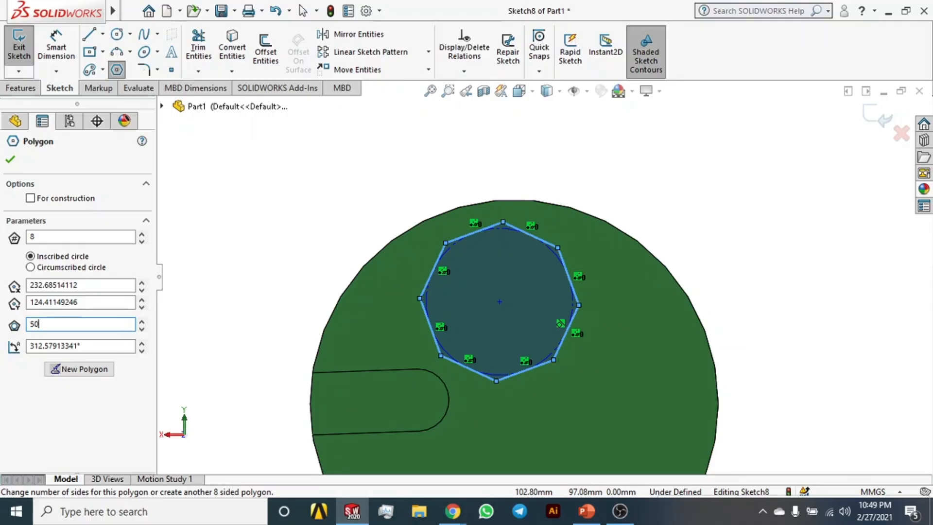